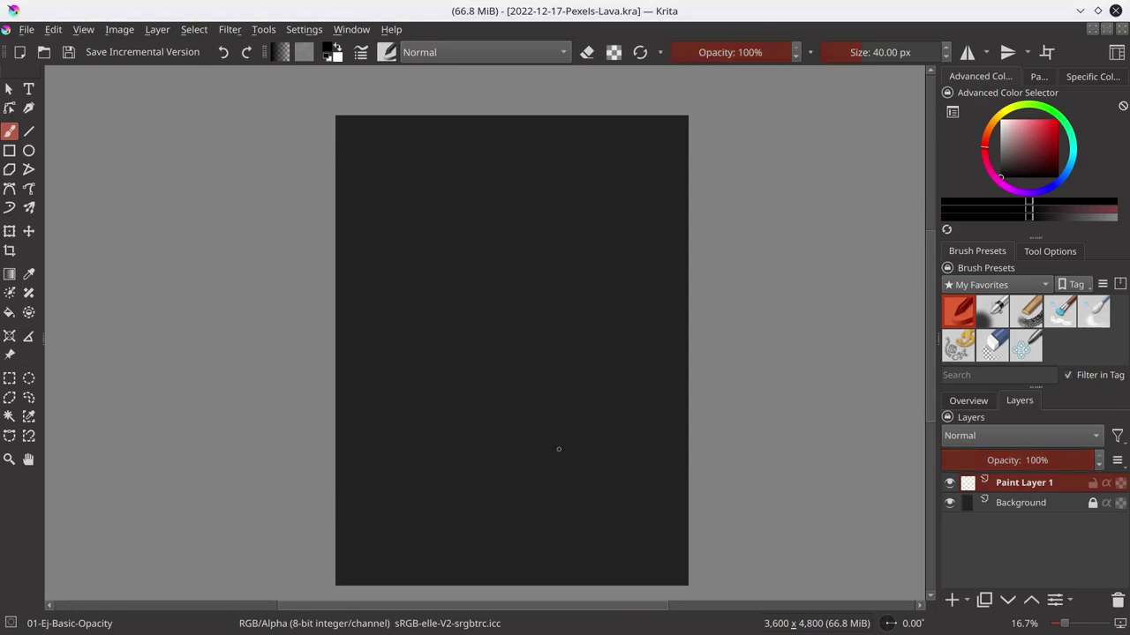
- Place the first reference photo of the woman beside the canvas
click(9, 353)
click(1049, 251)
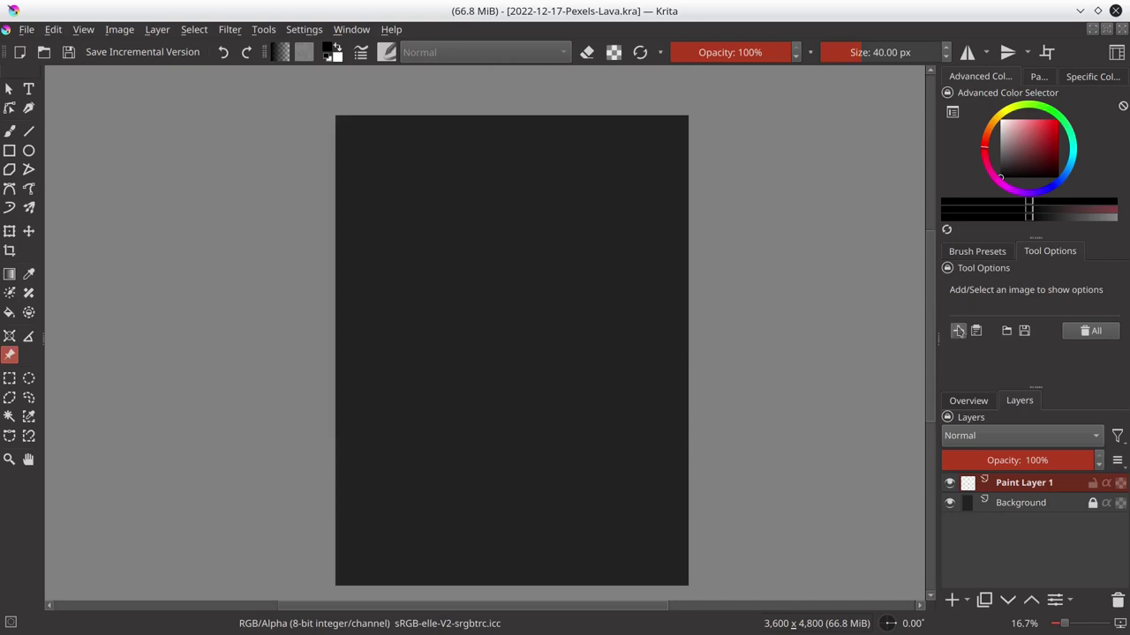
click(957, 330)
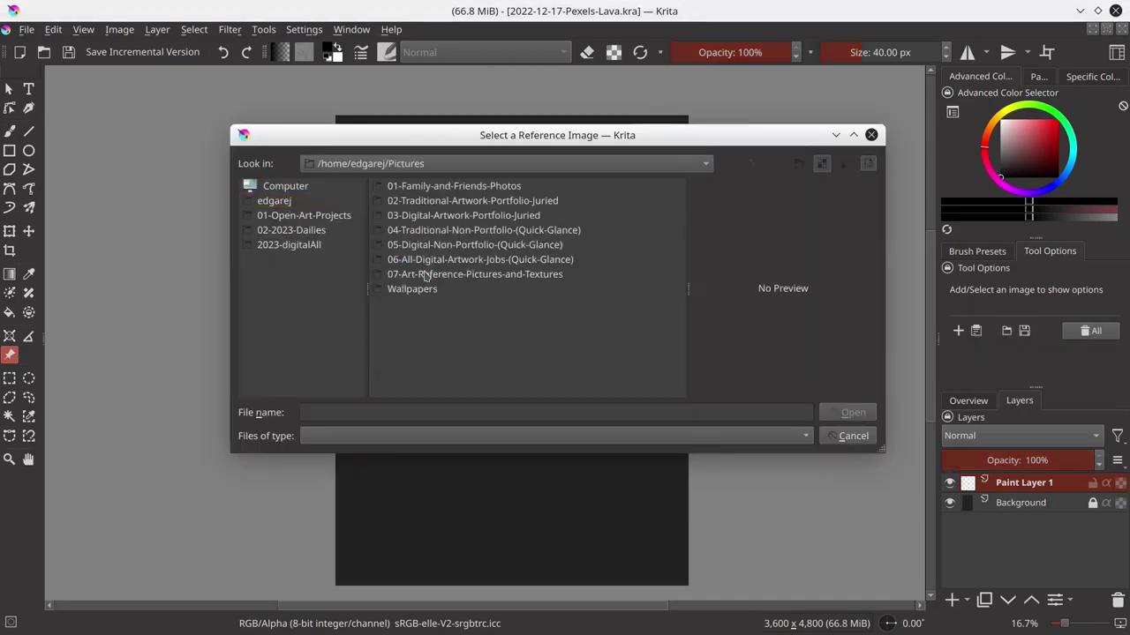
double_click(423, 275)
scroll(633, 397, down, 2)
double_click(455, 186)
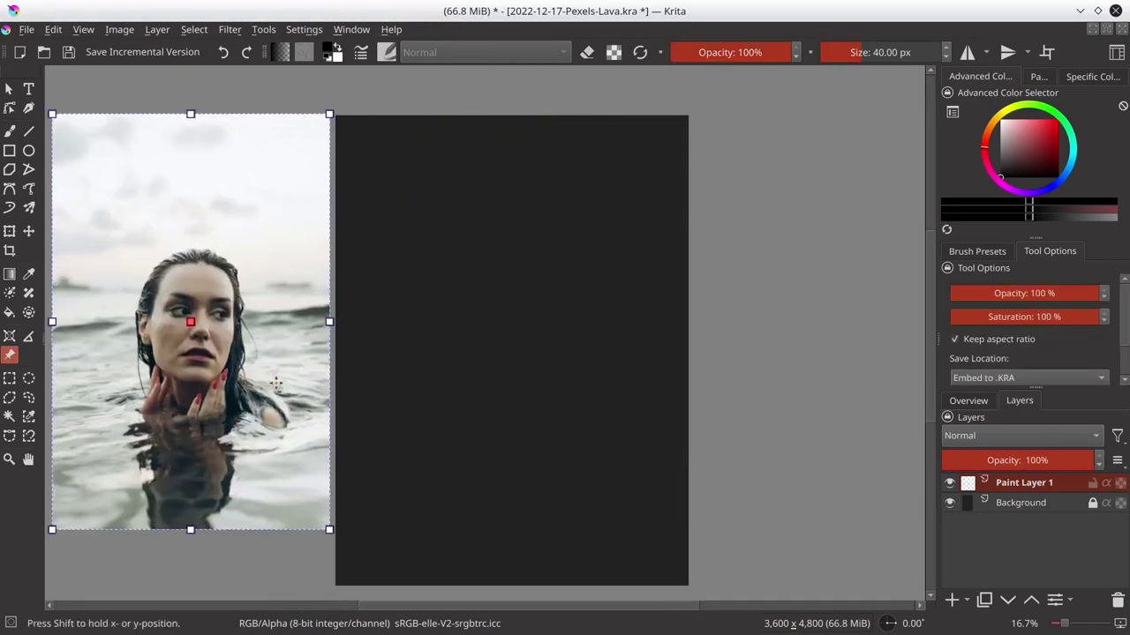
drag(276, 384, 272, 383)
scroll(1103, 375, down, 2)
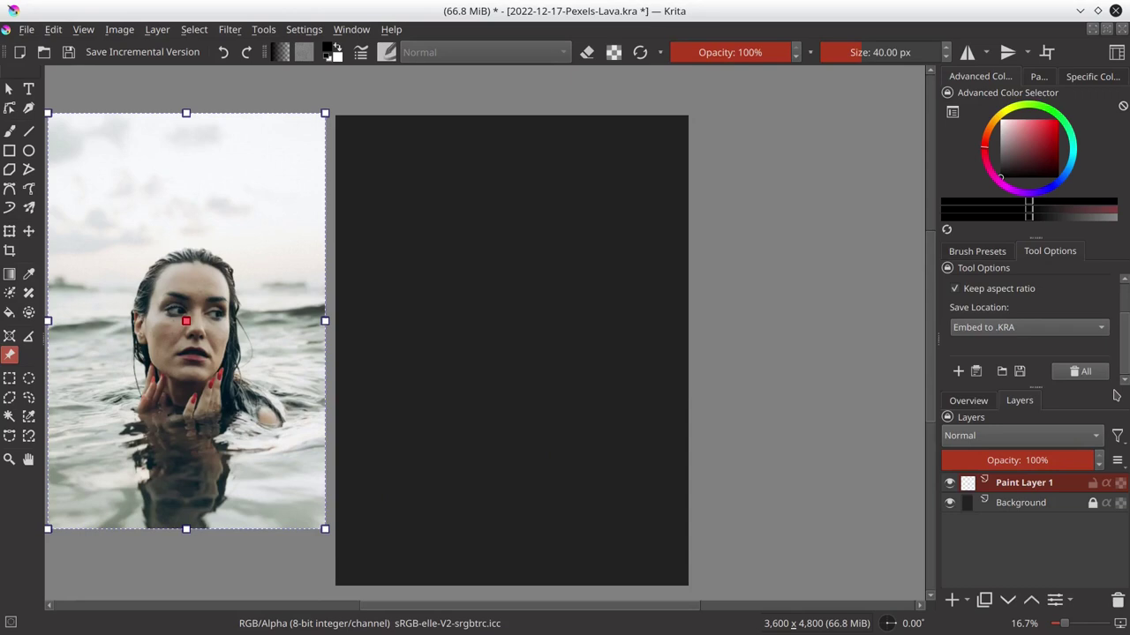
scroll(1117, 379, up, 2)
click(801, 403)
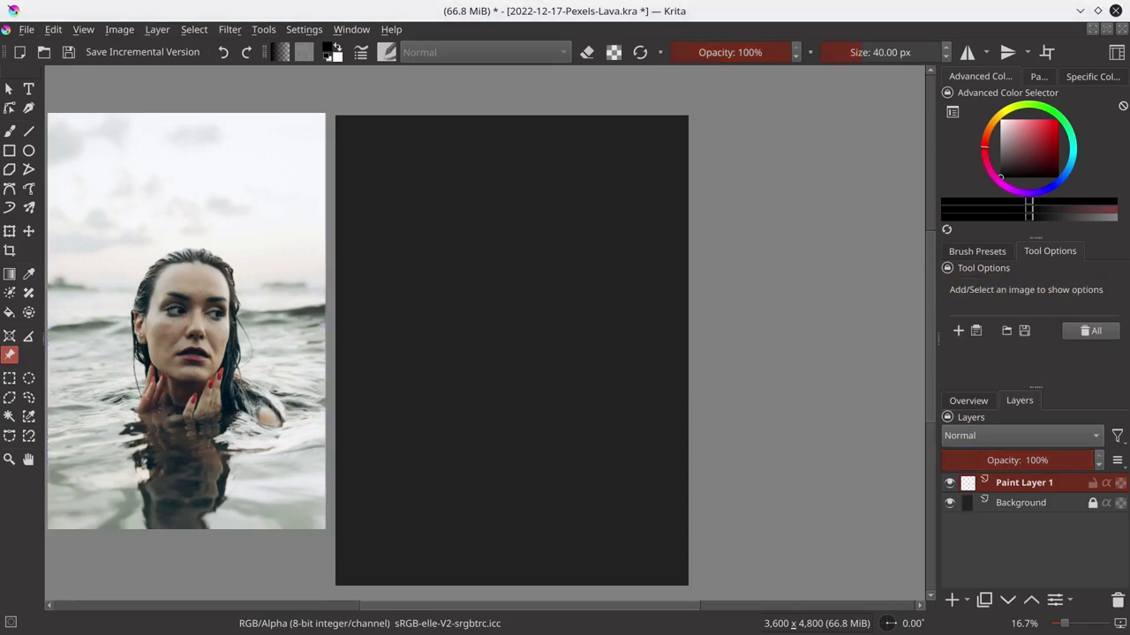
- Add a second reference photo of the woman on the other side
click(957, 330)
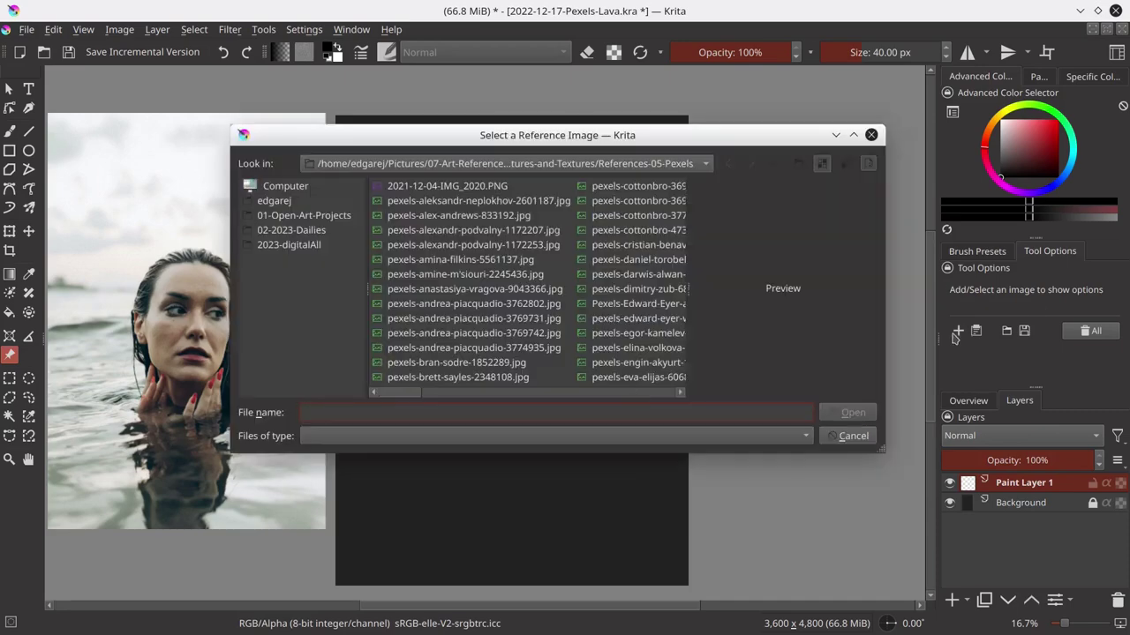
scroll(631, 397, down, 3)
scroll(630, 396, down, 2)
click(454, 171)
click(853, 406)
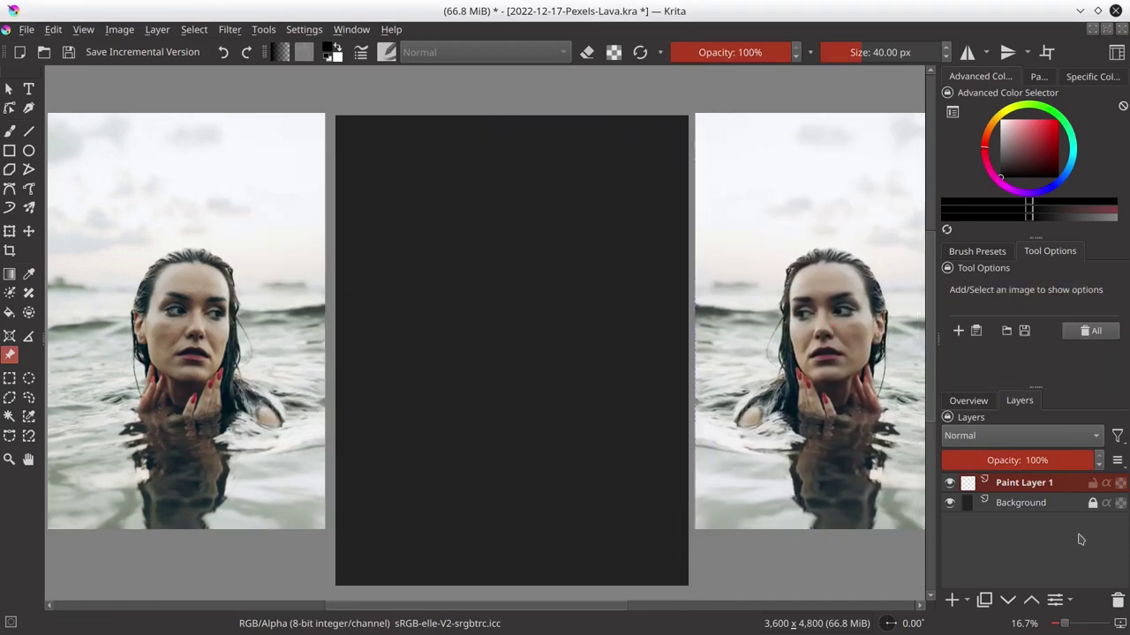
- Fill the Background layer with white using the Fill tool
click(1020, 502)
key(x)
key(f)
click(361, 257)
- Select Paint Layer 1 with a black basic brush, and recentre the view with rotation reset
click(981, 488)
key(x)
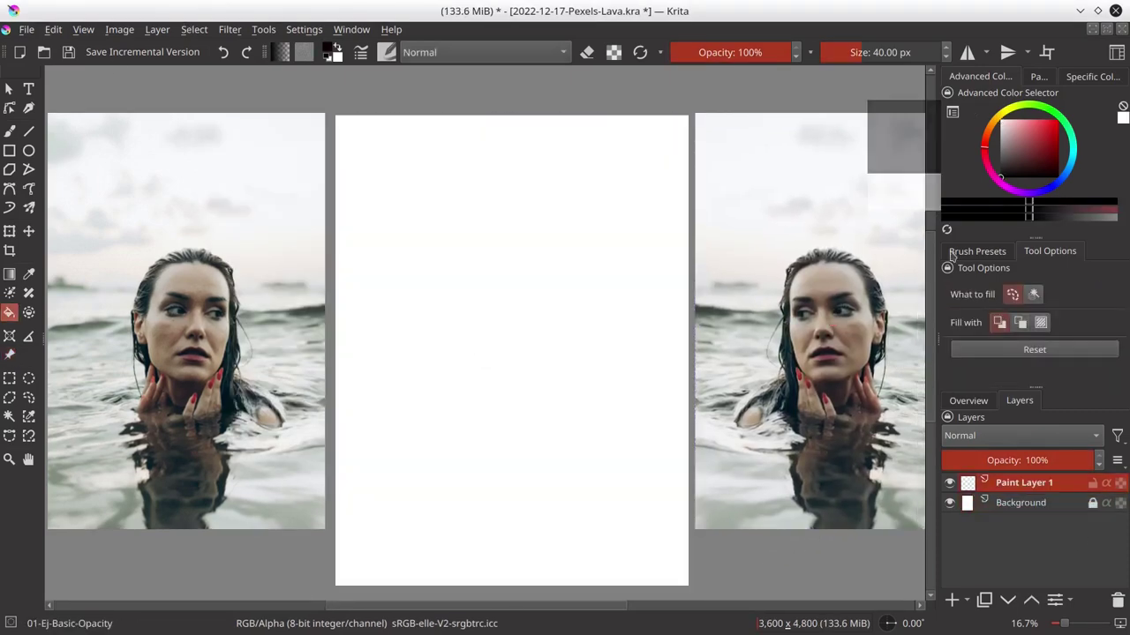
key(b)
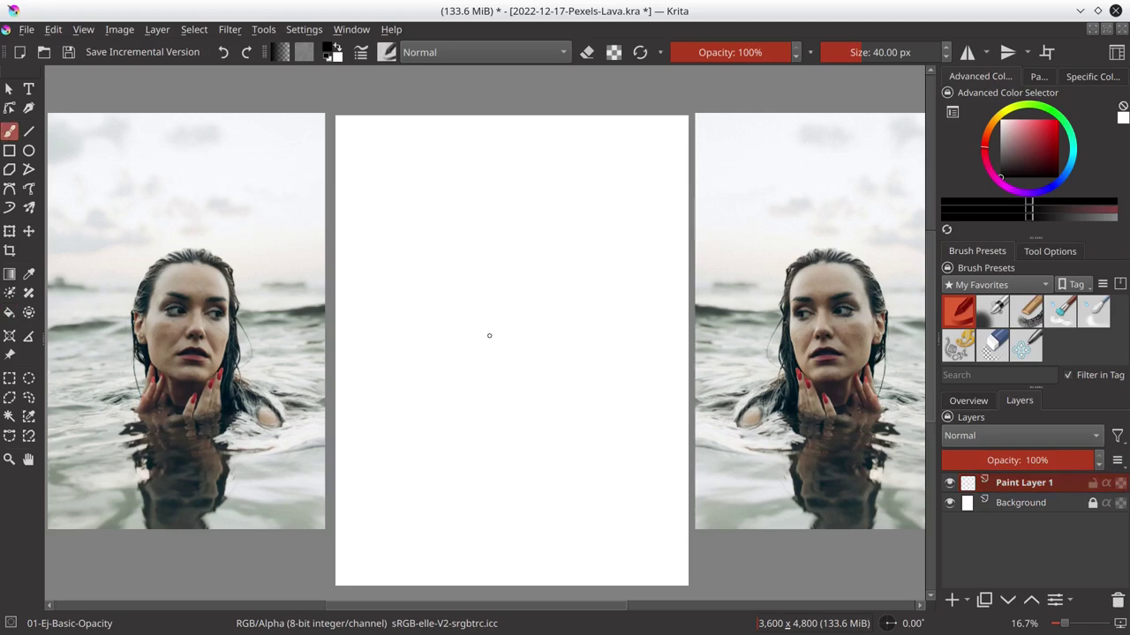
click(9, 354)
click(283, 309)
scroll(484, 400, up, 1)
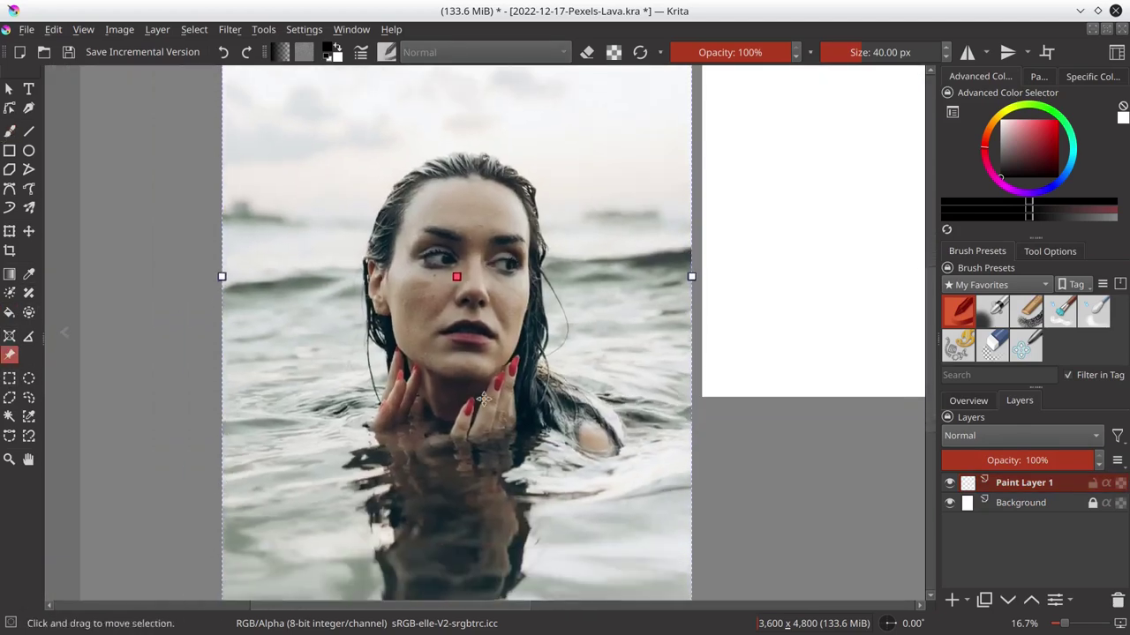
mouse_move(483, 399)
mouse_down()
mouse_move(305, 303)
mouse_move(591, 320)
mouse_up()
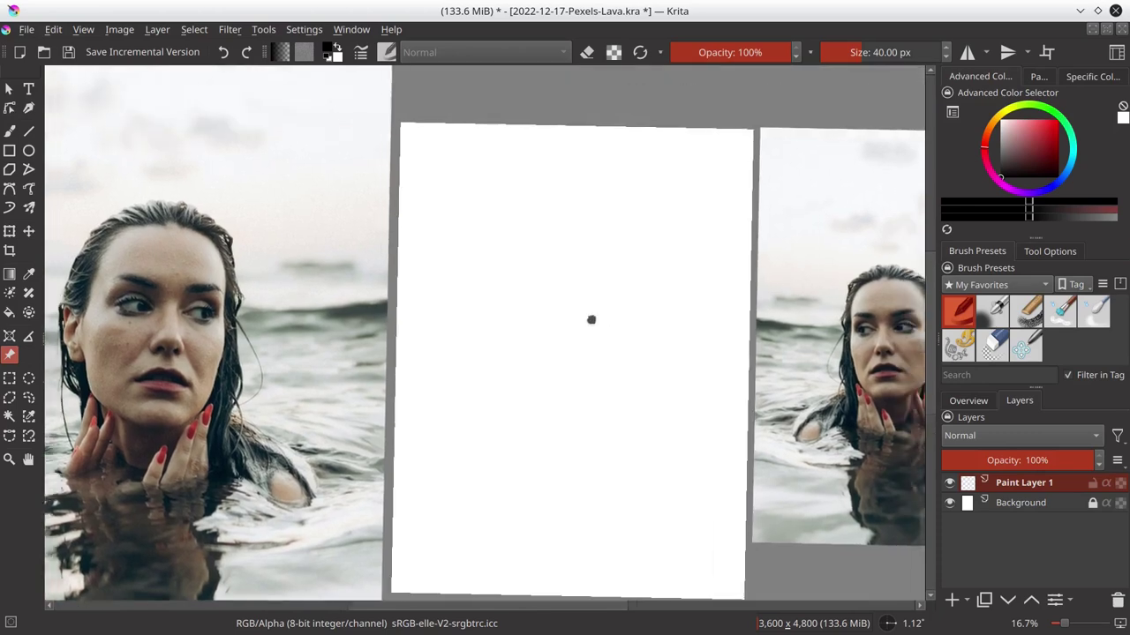
key(5)
key(b)
- Sketch the grey head outline, softening early strokes and thickening the right side and chin
drag(522, 348, 513, 328)
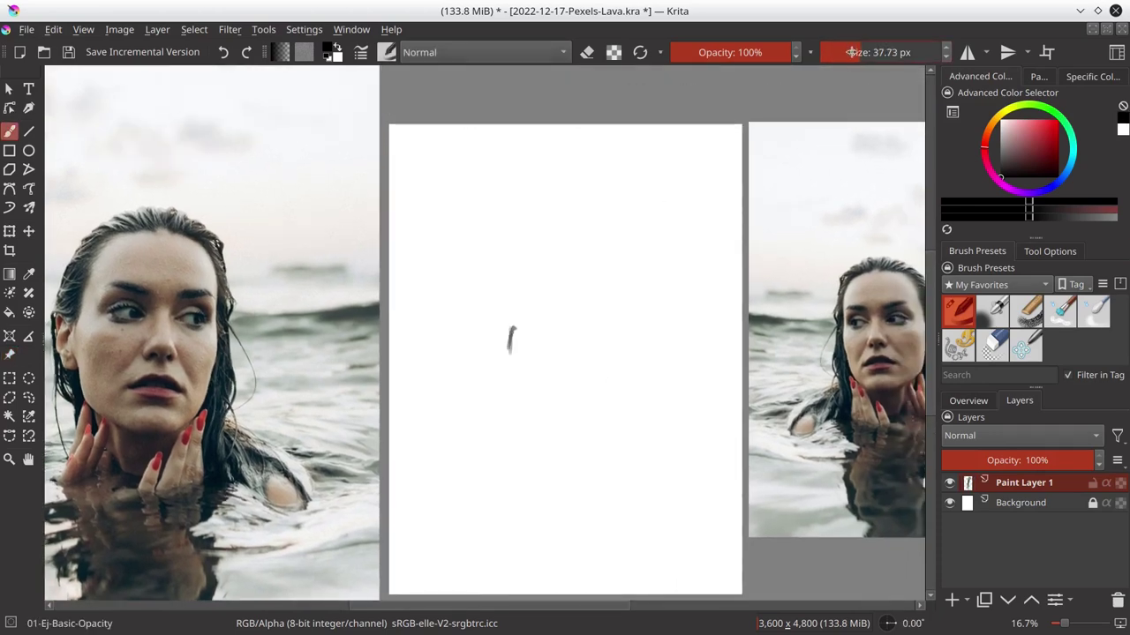
mouse_move(518, 247)
mouse_down()
mouse_move(596, 242)
mouse_move(527, 244)
mouse_up()
key(e)
key(e)
mouse_move(517, 327)
mouse_down()
mouse_move(560, 320)
mouse_move(579, 403)
mouse_move(598, 412)
mouse_move(649, 397)
mouse_up()
drag(535, 287, 518, 292)
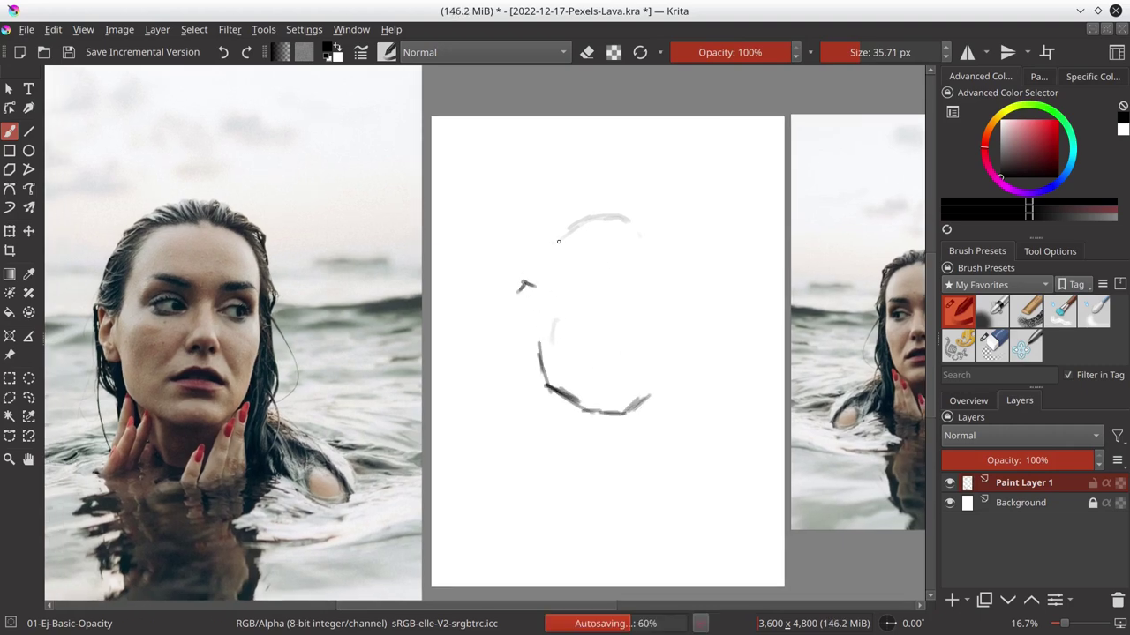
drag(558, 232, 543, 281)
mouse_move(559, 217)
mouse_down()
mouse_move(609, 207)
mouse_move(653, 222)
mouse_move(670, 317)
mouse_up()
mouse_move(532, 333)
mouse_down()
mouse_move(519, 300)
mouse_move(529, 349)
mouse_up()
drag(669, 250, 660, 381)
drag(672, 328, 653, 395)
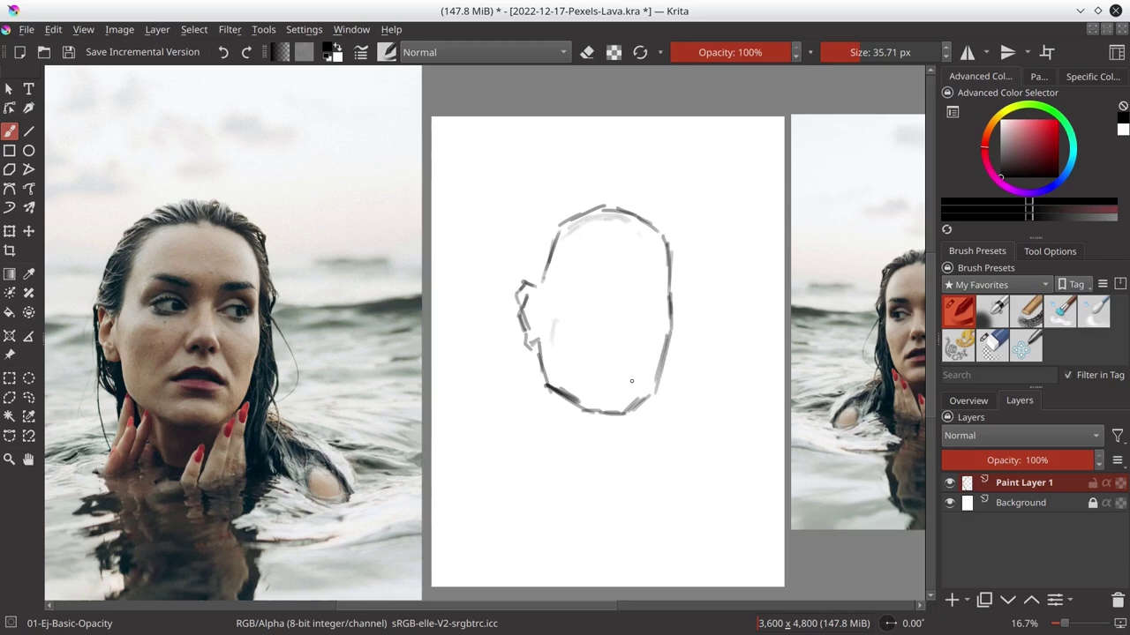
drag(552, 391, 553, 407)
- Sketch the eye line, eyebrows, eyes, nose line and right cheek contour
drag(572, 288, 670, 295)
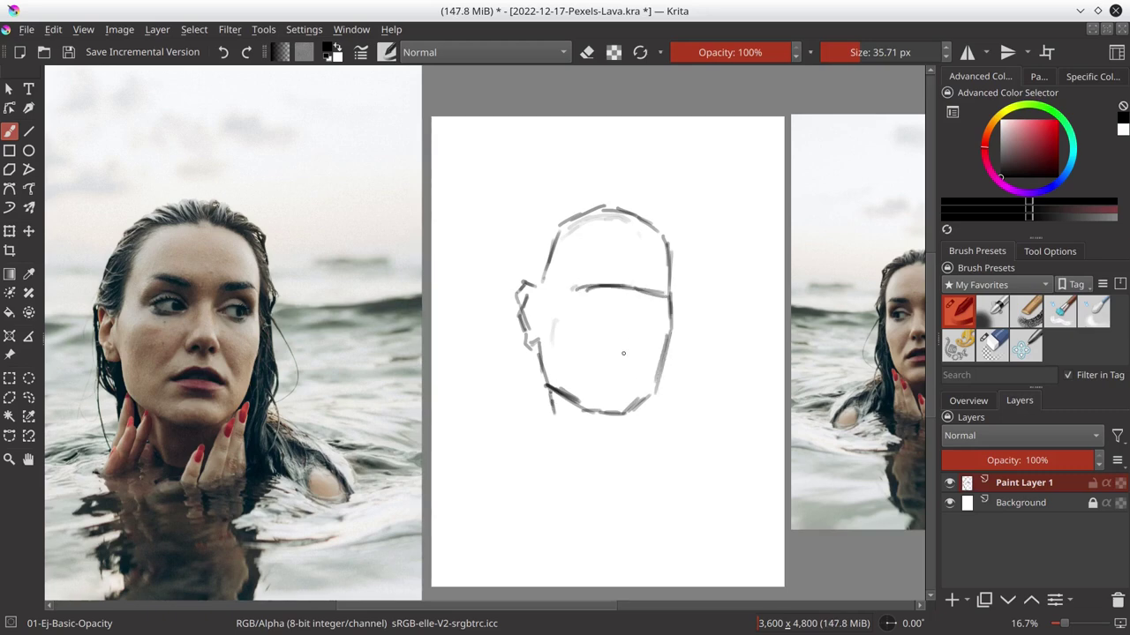
drag(616, 344, 609, 335)
drag(630, 289, 628, 328)
drag(565, 279, 605, 271)
drag(645, 284, 669, 283)
mouse_move(568, 291)
mouse_down()
mouse_move(687, 305)
mouse_move(609, 295)
mouse_move(662, 286)
mouse_move(632, 345)
mouse_up()
drag(674, 247, 672, 348)
drag(637, 302, 665, 289)
mouse_move(572, 292)
mouse_down()
mouse_move(605, 286)
mouse_move(609, 268)
mouse_move(621, 268)
mouse_up()
drag(645, 276, 674, 272)
drag(574, 291, 603, 284)
drag(640, 299, 666, 284)
- Lighten the eye and eyebrow strokes with the eraser
key(slash)
drag(583, 292, 682, 306)
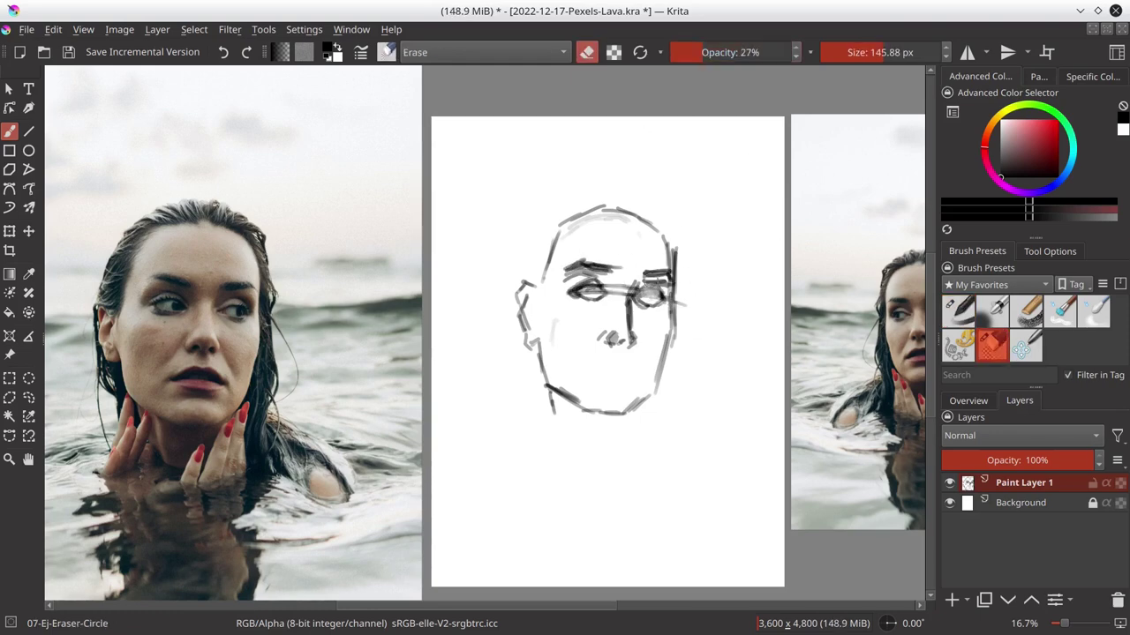
drag(565, 272, 667, 281)
key(slash)
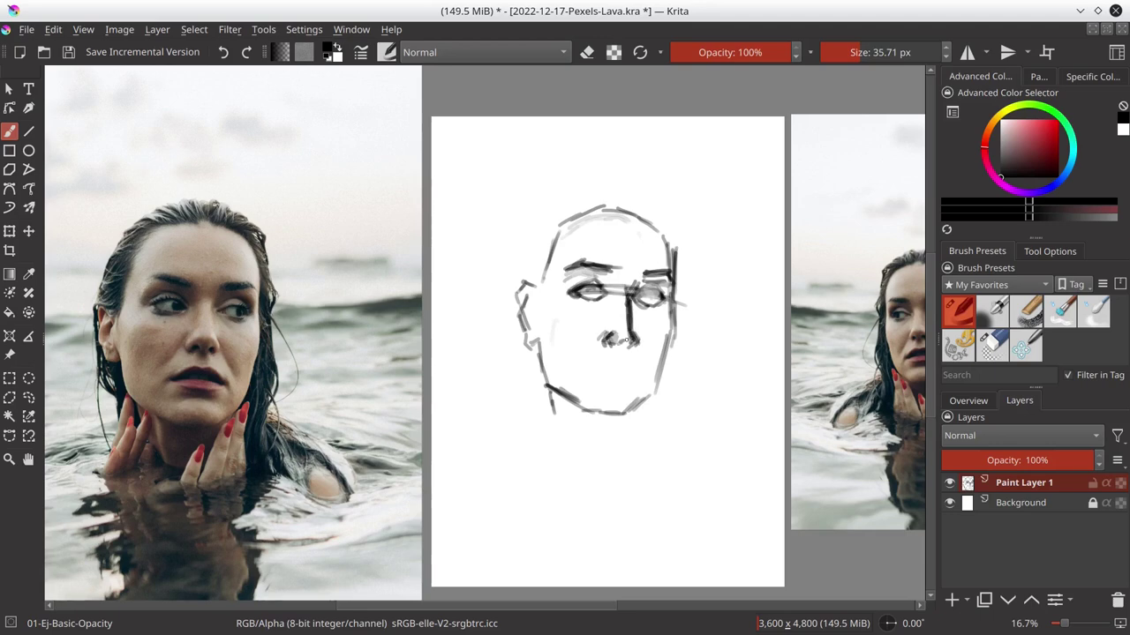
- Draw the upper and lower lips and darken the nose line and left eye
drag(586, 371, 628, 358)
mouse_move(590, 366)
mouse_down()
mouse_move(641, 364)
mouse_move(637, 386)
mouse_move(637, 376)
mouse_move(624, 388)
mouse_move(643, 375)
mouse_up()
key(slash)
key(slash)
drag(594, 364, 636, 366)
drag(630, 325, 635, 344)
drag(571, 294, 604, 291)
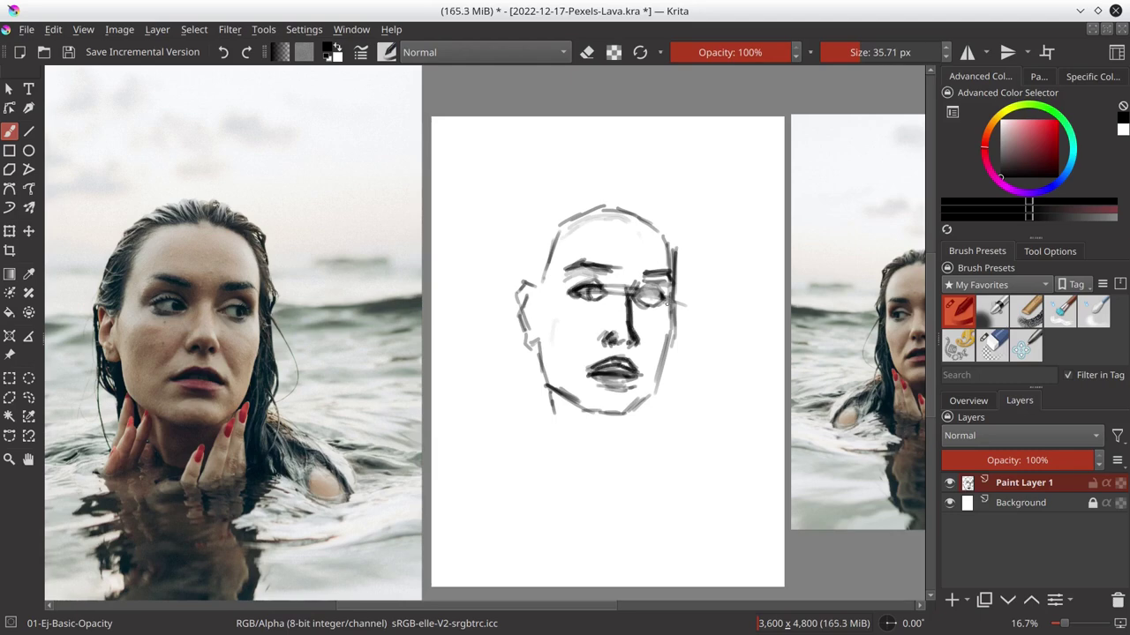
- Redraw the jaw and chin, darken the head's right side, and view the whole drawing
drag(604, 385, 638, 380)
drag(533, 337, 548, 383)
mouse_move(540, 367)
mouse_down()
mouse_move(570, 399)
mouse_move(607, 413)
mouse_up()
drag(609, 413, 662, 378)
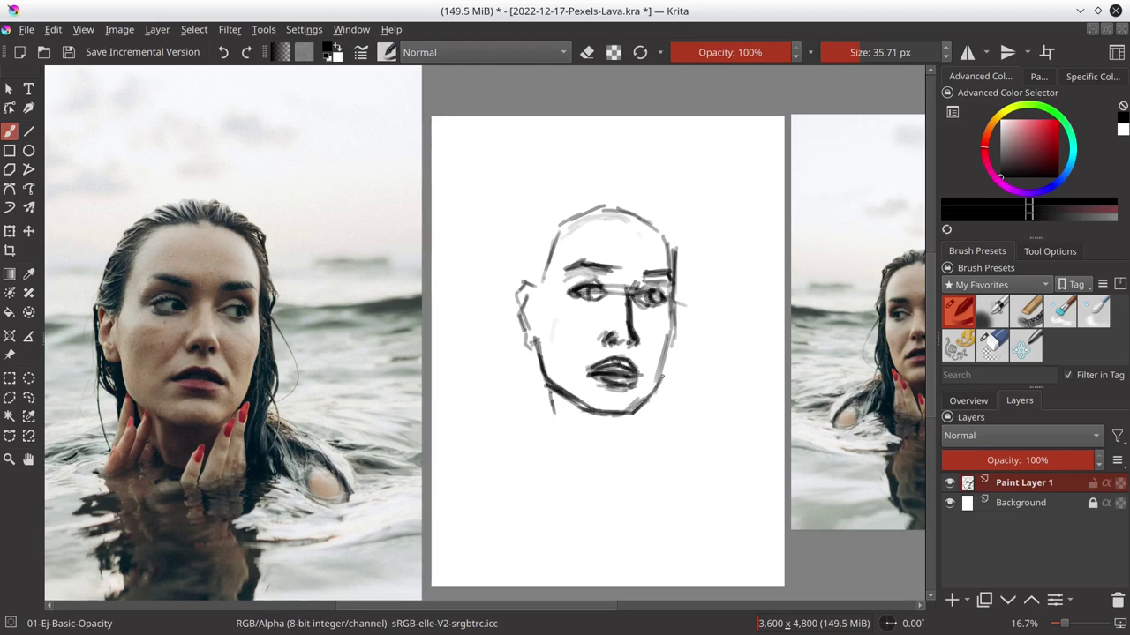
mouse_move(655, 222)
mouse_down()
mouse_move(675, 319)
mouse_move(658, 392)
mouse_up()
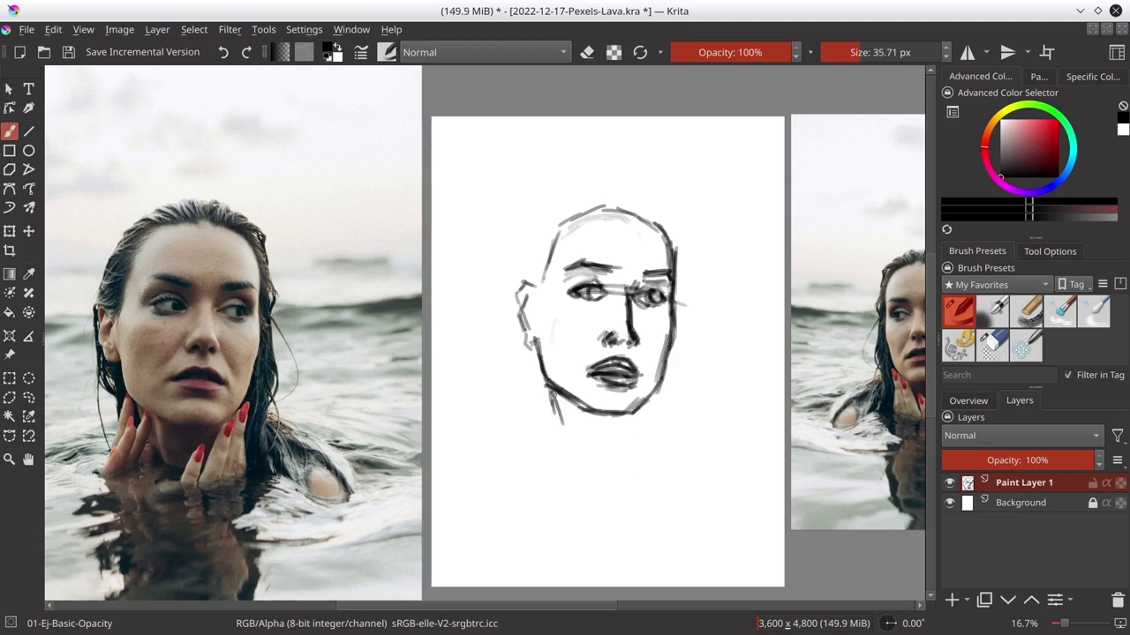
drag(551, 391, 561, 424)
click(968, 400)
- Mirror the view and lighten the face strokes with the soft circular eraser
key(m)
click(992, 344)
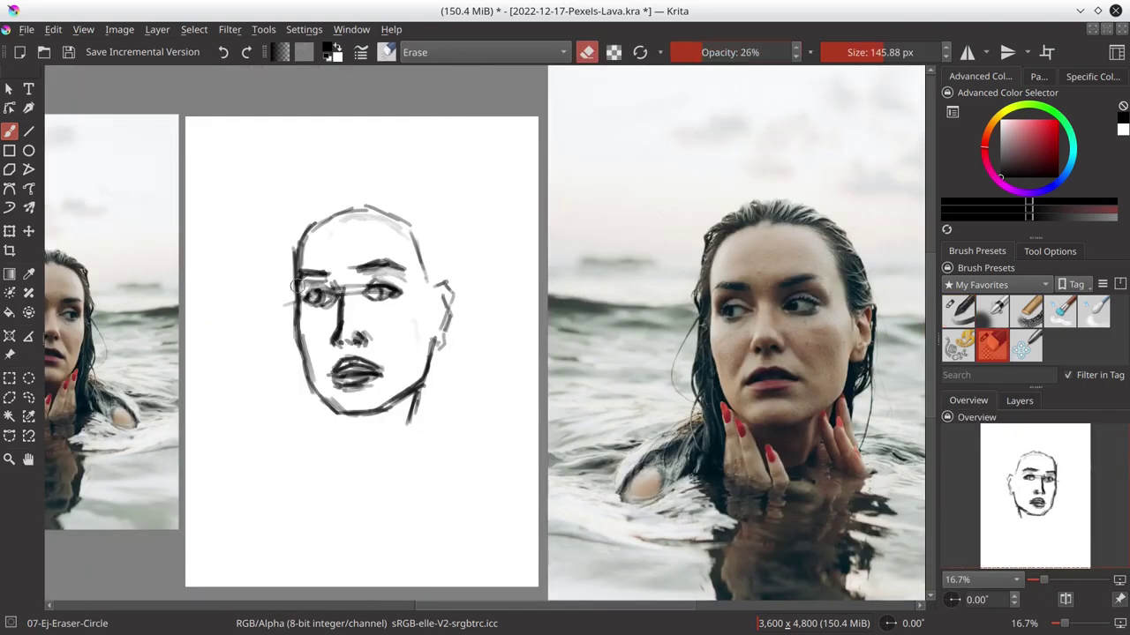
mouse_move(300, 291)
mouse_down()
mouse_move(344, 340)
mouse_move(419, 247)
mouse_up()
drag(446, 305, 381, 369)
drag(300, 309, 415, 414)
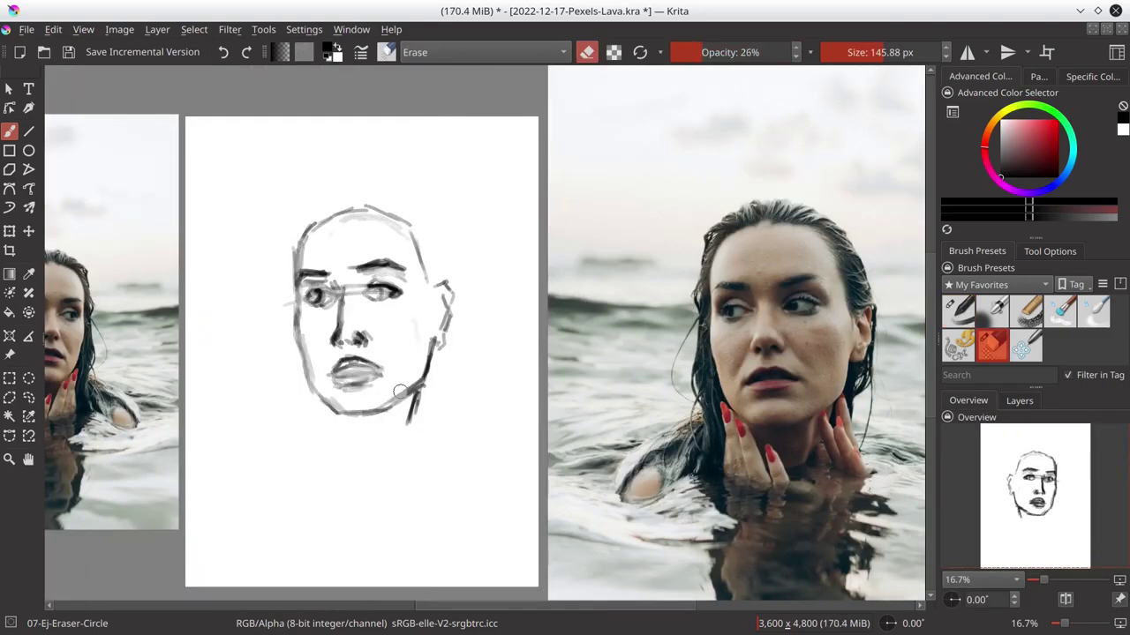
drag(446, 300, 389, 406)
drag(300, 278, 401, 265)
key(slash)
- Darken the left eye's iris and pupil, then lighten the eyes, nose and lips
mouse_move(305, 293)
mouse_down()
mouse_move(335, 291)
mouse_move(332, 305)
mouse_move(393, 282)
mouse_move(361, 348)
mouse_up()
key(slash)
mouse_move(331, 370)
mouse_down()
mouse_move(403, 353)
mouse_move(311, 392)
mouse_move(388, 369)
mouse_move(378, 358)
mouse_move(333, 381)
mouse_up()
key(slash)
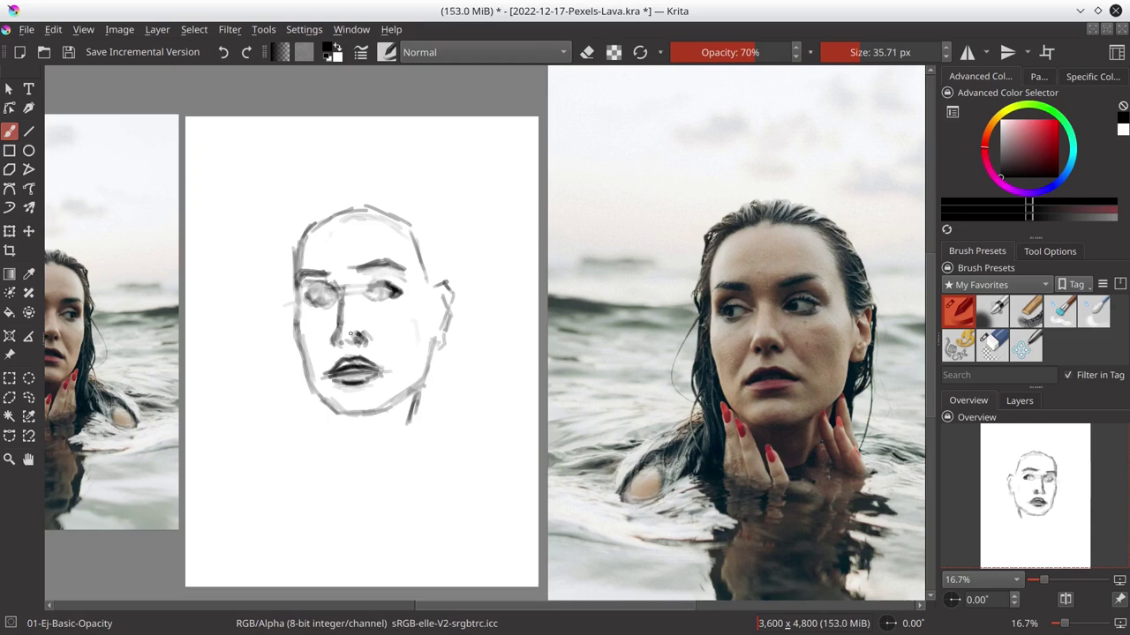
key(slash)
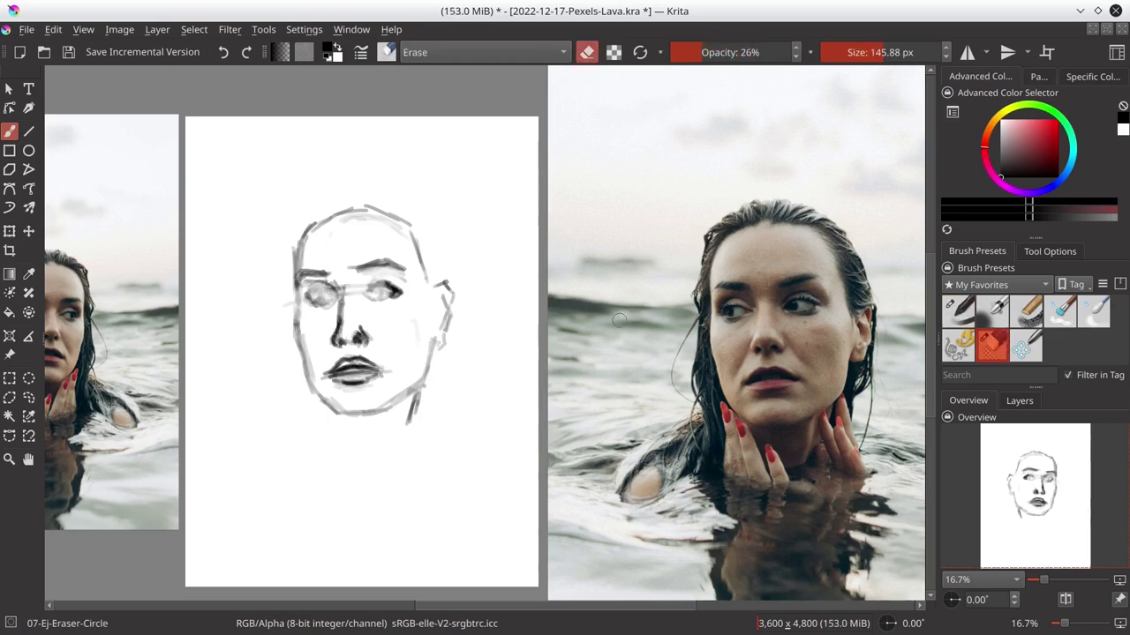
drag(357, 325, 378, 344)
key(slash)
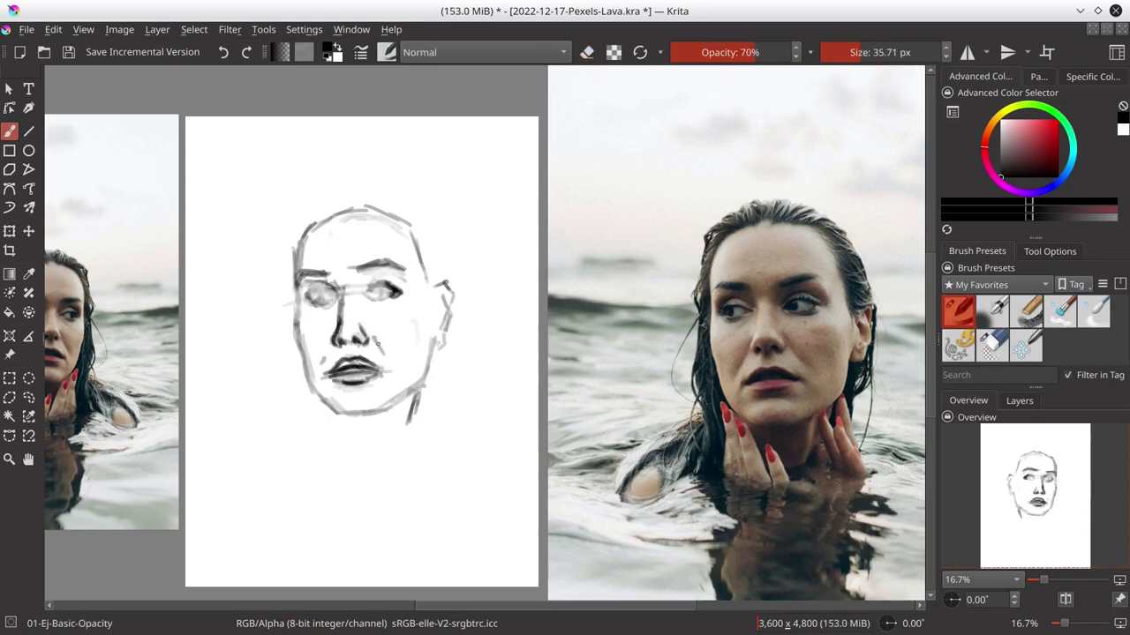
- Darken the jaw, chin and left cheek, then erase between the eyes and lighten the jaw
mouse_move(294, 302)
mouse_down()
mouse_move(309, 385)
mouse_move(348, 418)
mouse_move(337, 412)
mouse_move(394, 406)
mouse_up()
mouse_move(305, 299)
mouse_down()
mouse_move(392, 289)
mouse_move(337, 293)
mouse_up()
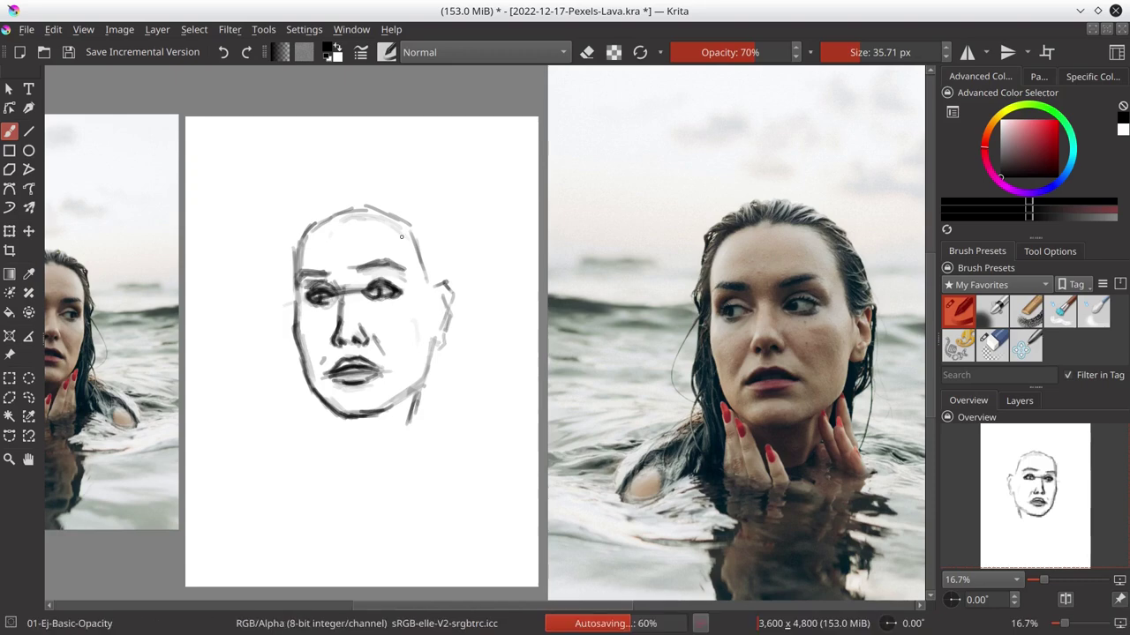
drag(299, 234, 307, 374)
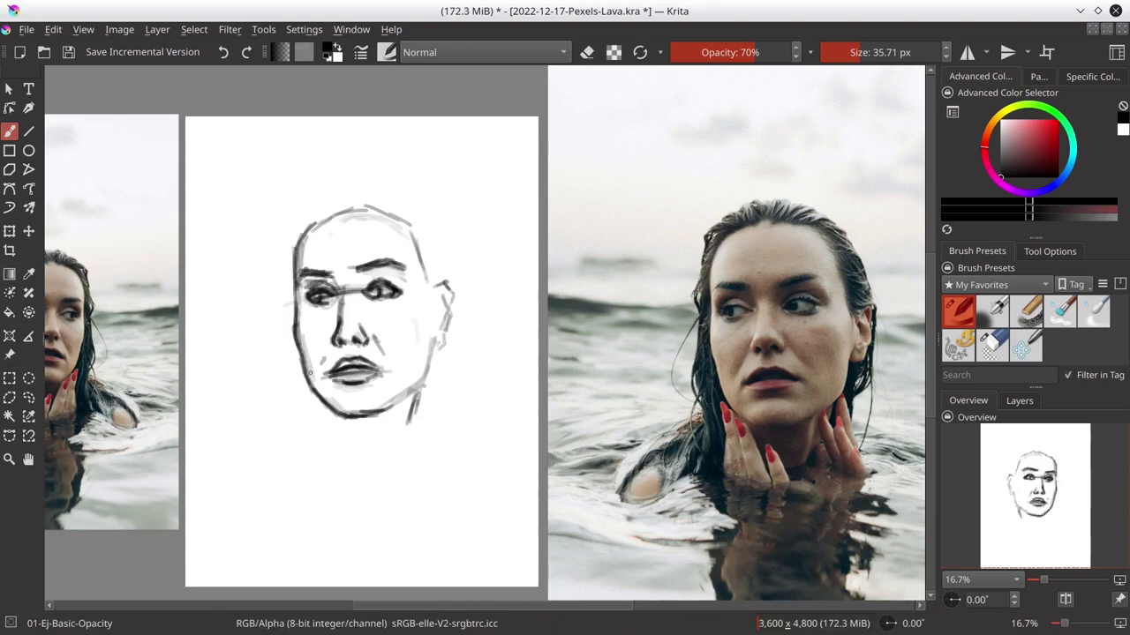
click(991, 345)
mouse_move(296, 282)
mouse_down()
mouse_move(307, 307)
mouse_move(362, 296)
mouse_up()
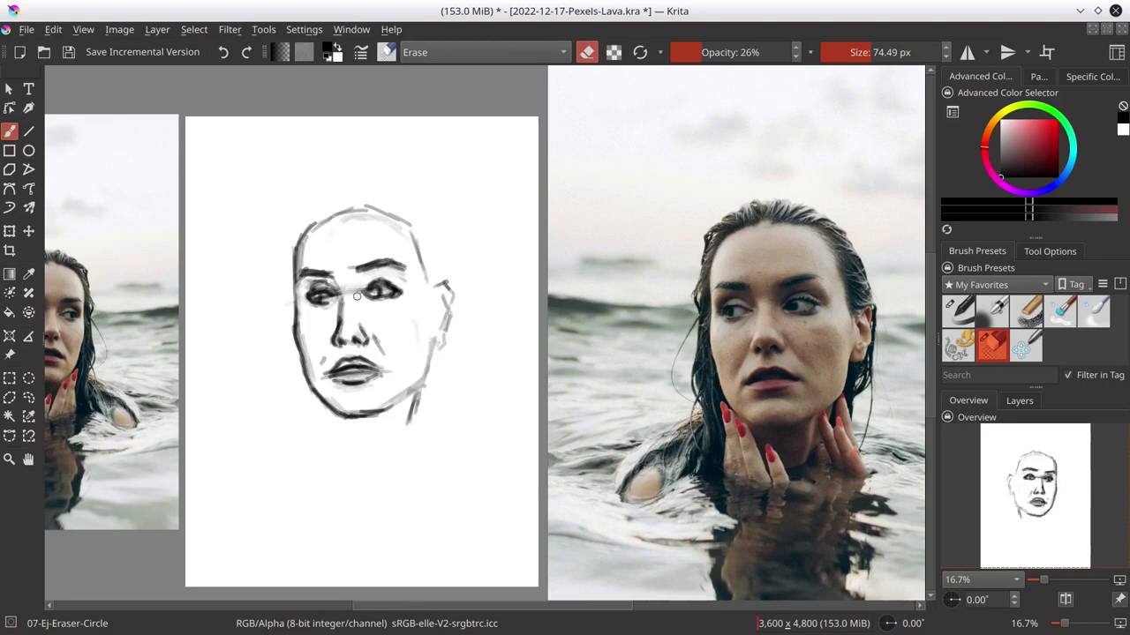
key(o)
key(o)
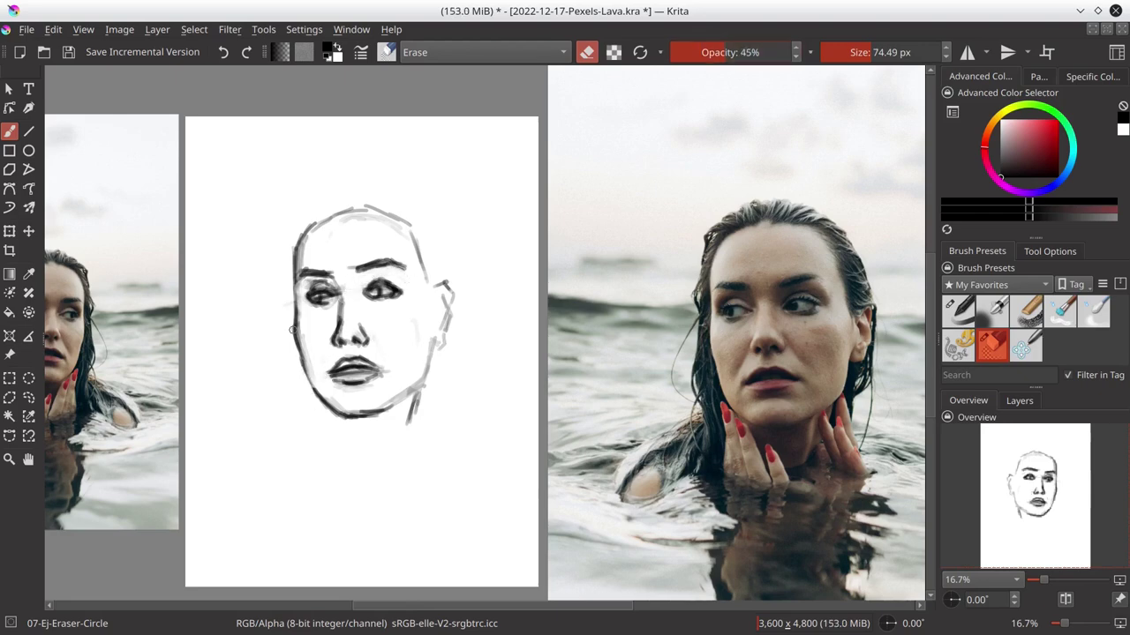
mouse_move(292, 330)
mouse_down()
mouse_move(385, 415)
mouse_move(431, 339)
mouse_up()
key(slash)
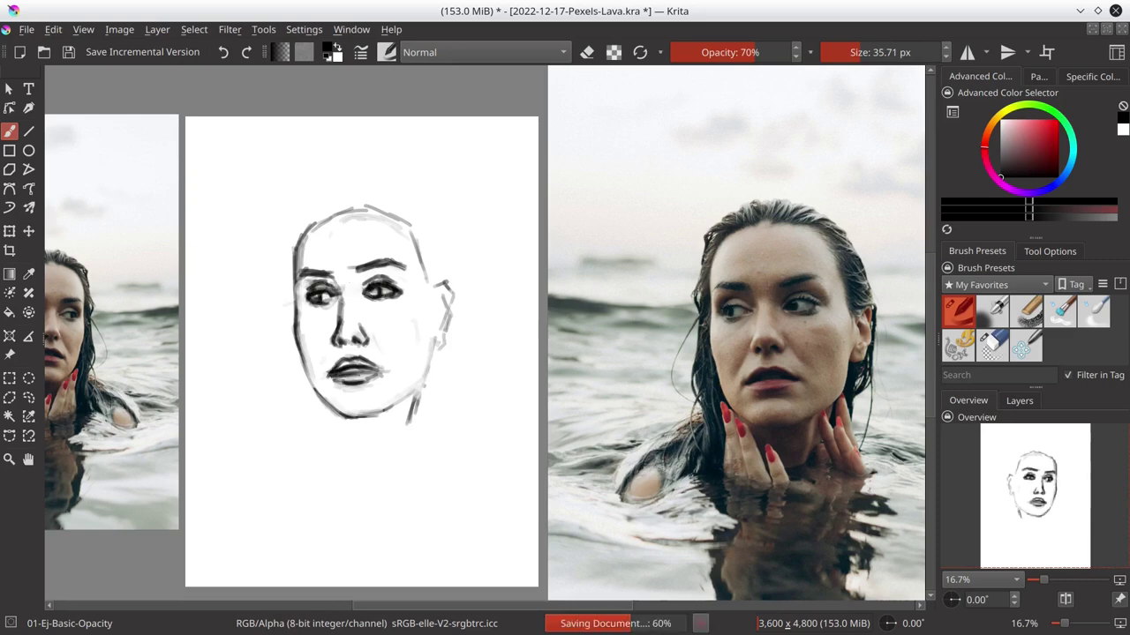
- Reinforce the top-right head outline, right side of the skull, and right cheek and jaw
drag(384, 211, 411, 229)
drag(434, 295, 414, 226)
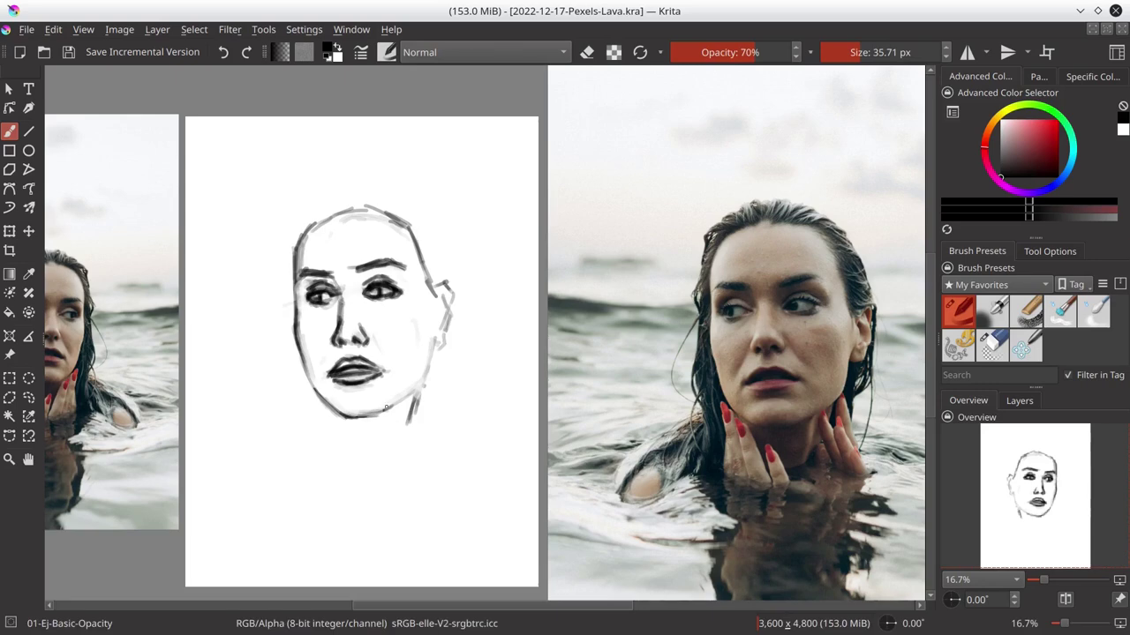
drag(385, 407, 379, 406)
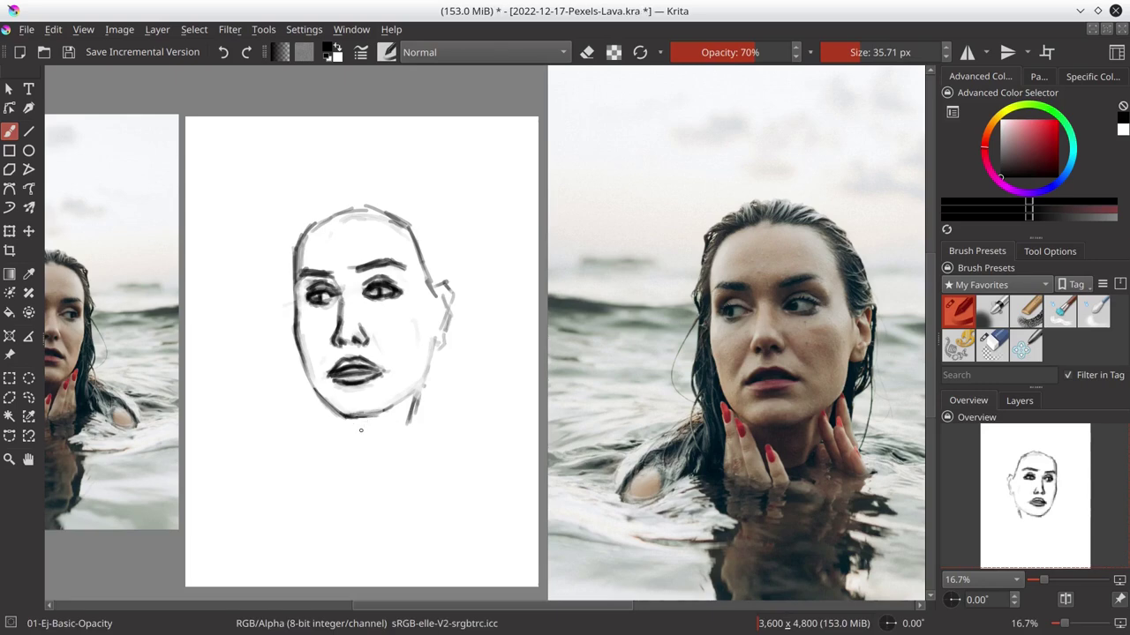
mouse_move(441, 340)
mouse_down()
mouse_move(415, 392)
mouse_move(437, 422)
mouse_move(414, 427)
mouse_move(427, 431)
mouse_move(427, 455)
mouse_up()
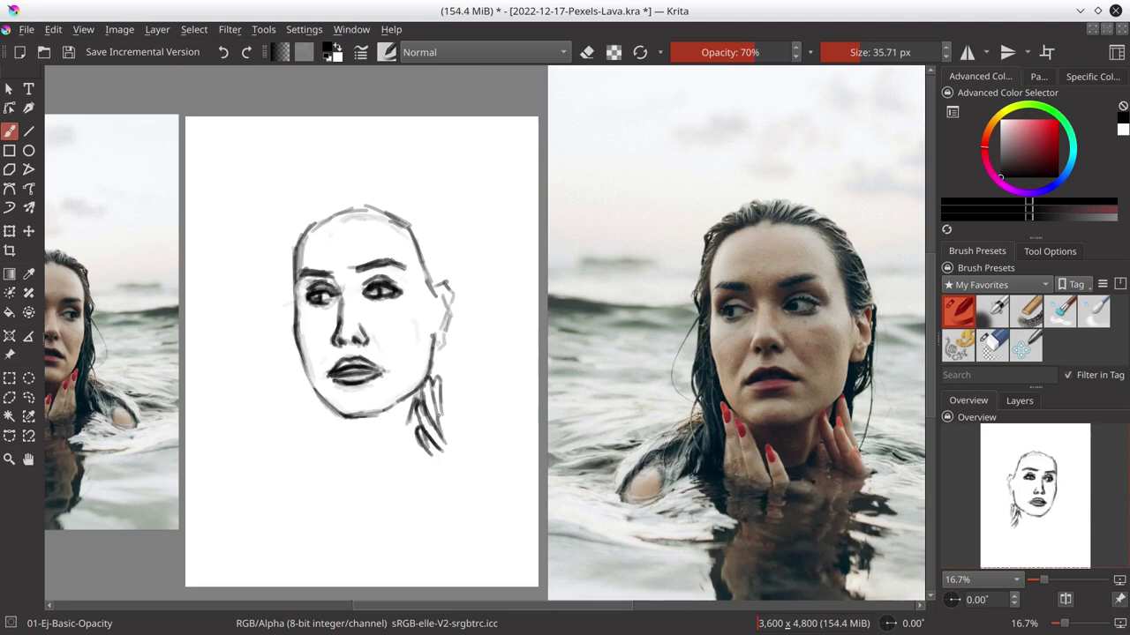
- Draw the right neck strokes, erasing part and then thickening them
drag(447, 406, 439, 441)
key(/)
mouse_move(419, 393)
mouse_down()
mouse_move(408, 425)
mouse_move(420, 454)
mouse_up()
key(/)
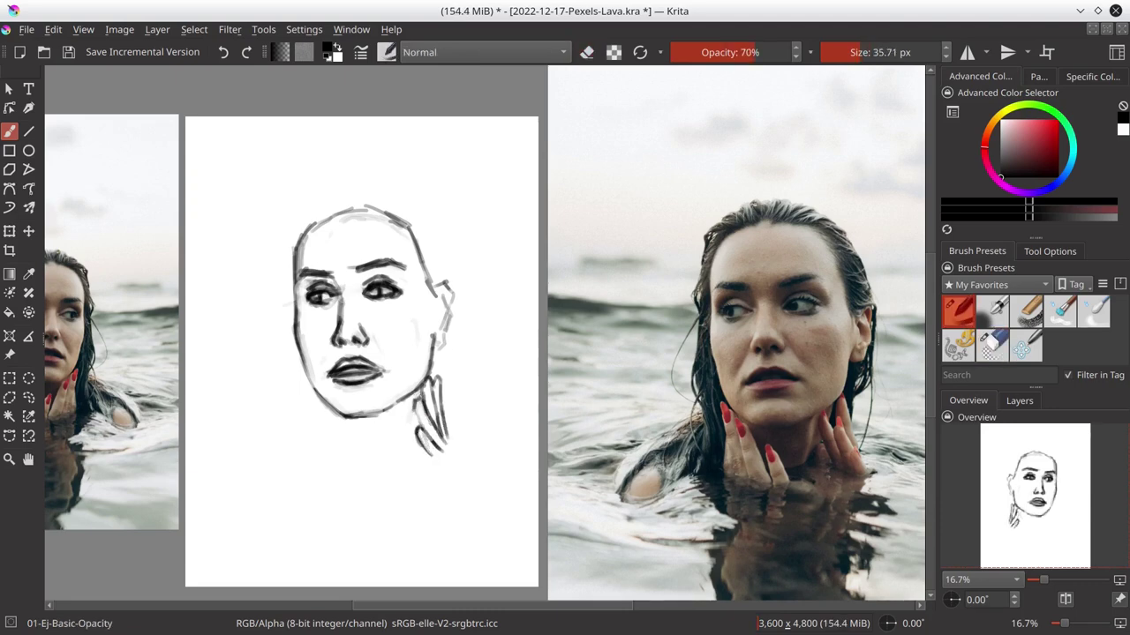
drag(422, 397, 411, 432)
mouse_move(439, 424)
mouse_down()
mouse_move(419, 454)
mouse_move(431, 457)
mouse_up()
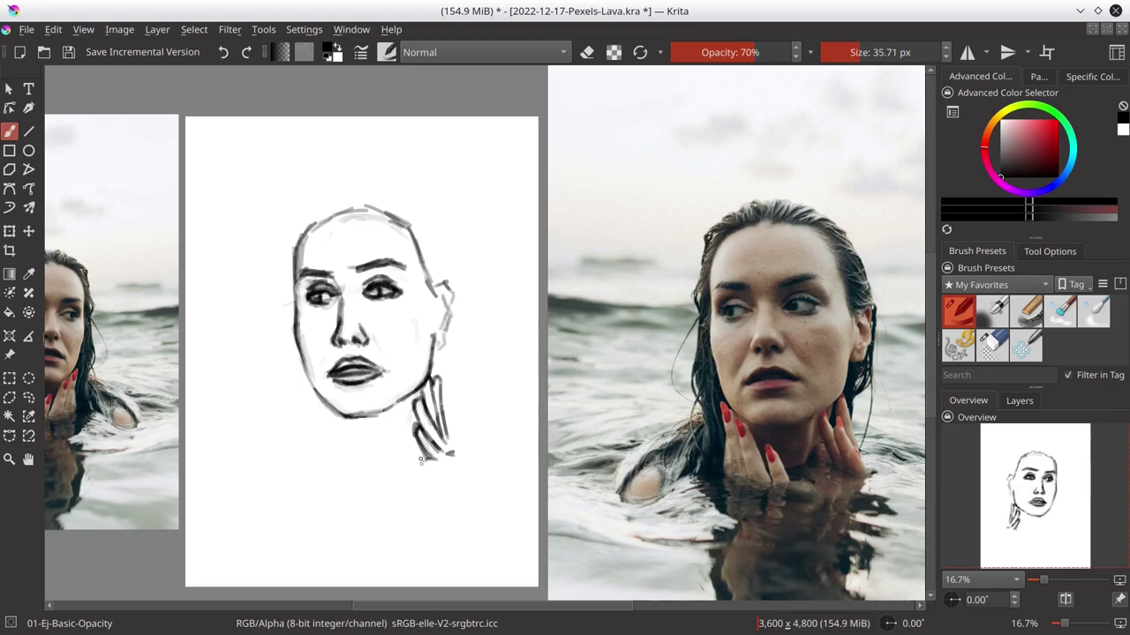
- Draw and extend the left jaw, neck and collar lines downward
drag(307, 397, 320, 452)
mouse_move(305, 399)
mouse_down()
mouse_move(318, 463)
mouse_move(333, 444)
mouse_move(347, 468)
mouse_up()
mouse_move(321, 415)
mouse_down()
mouse_move(333, 471)
mouse_move(357, 480)
mouse_move(363, 441)
mouse_move(363, 479)
mouse_up()
drag(333, 454, 371, 482)
drag(304, 424, 308, 464)
drag(316, 452, 326, 475)
- Draw an ear beside the face and a small neck stroke, erasing and redrawing the ear outline
key(m)
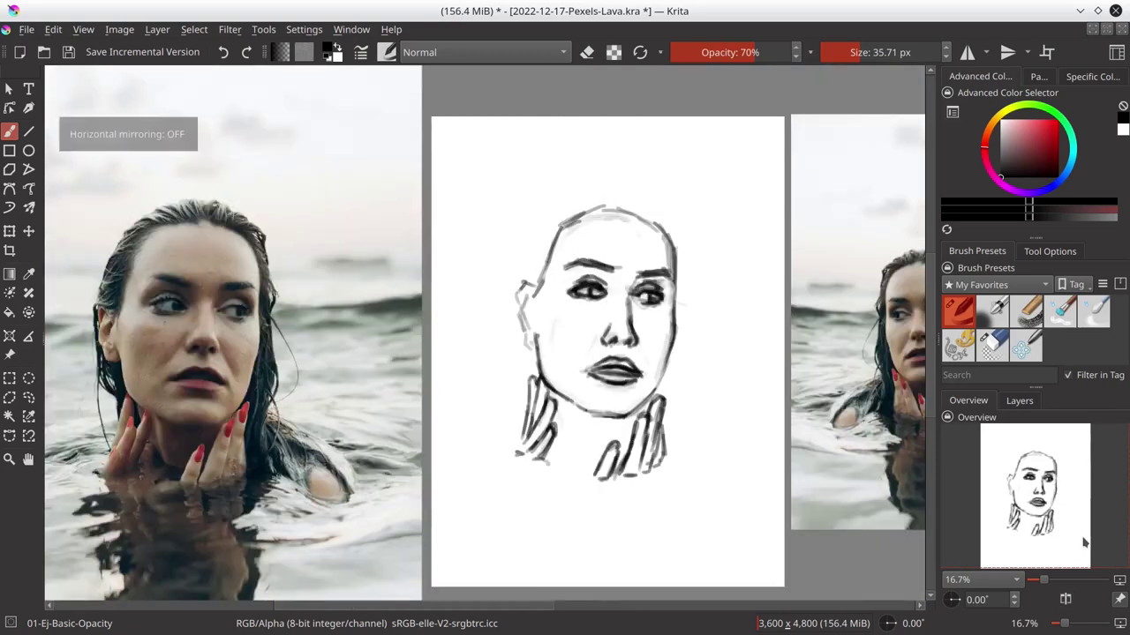
key(ctrl+s)
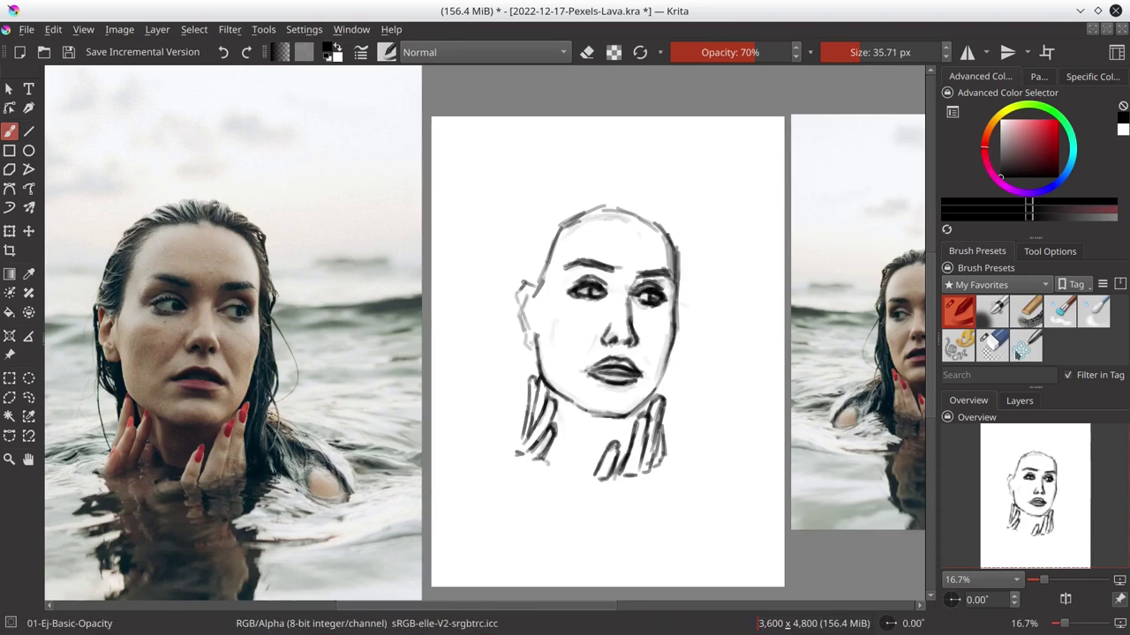
key(slash)
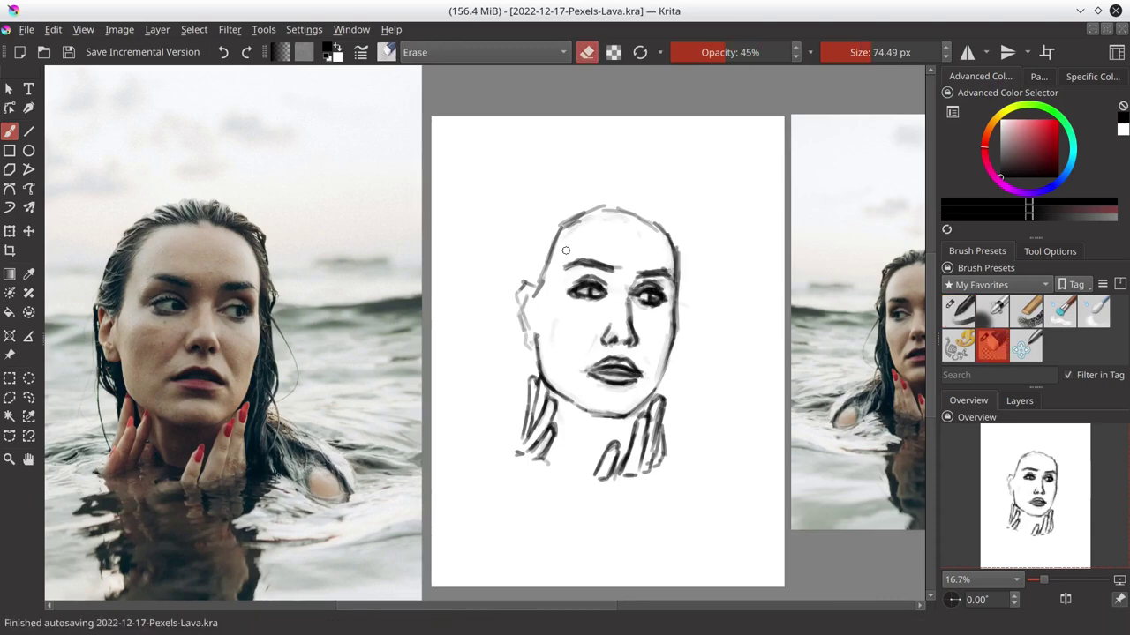
key(slash)
drag(527, 438, 518, 457)
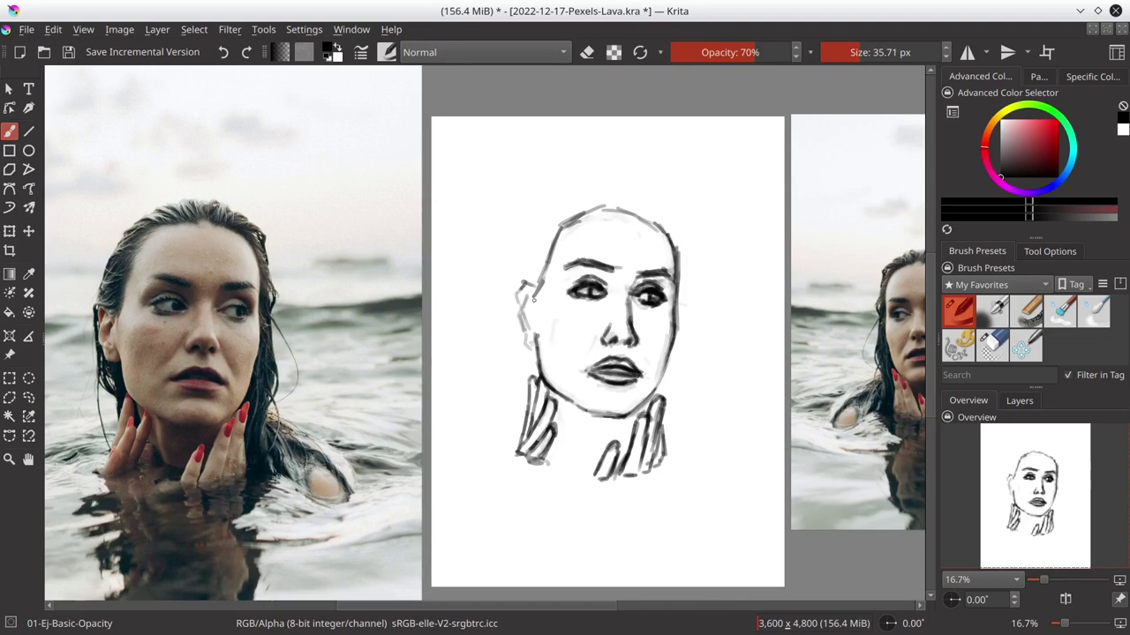
mouse_move(533, 298)
mouse_down()
mouse_move(520, 282)
mouse_move(530, 320)
mouse_move(520, 289)
mouse_up()
key(slash)
key(slash)
drag(519, 334, 533, 318)
drag(515, 305, 522, 279)
- Draw hair strands over the top and down the left side of the head, extending the neckline
mouse_move(572, 201)
mouse_down()
mouse_move(530, 252)
mouse_move(604, 189)
mouse_move(676, 224)
mouse_up()
drag(641, 190, 658, 207)
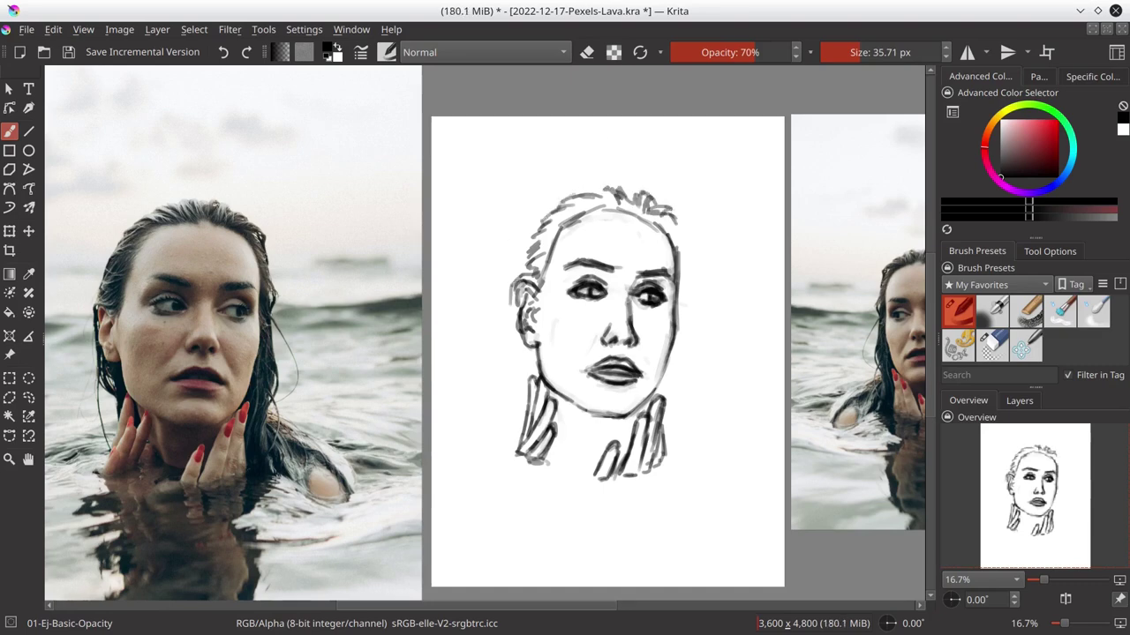
drag(515, 304, 519, 371)
drag(544, 217, 522, 273)
drag(512, 358, 521, 422)
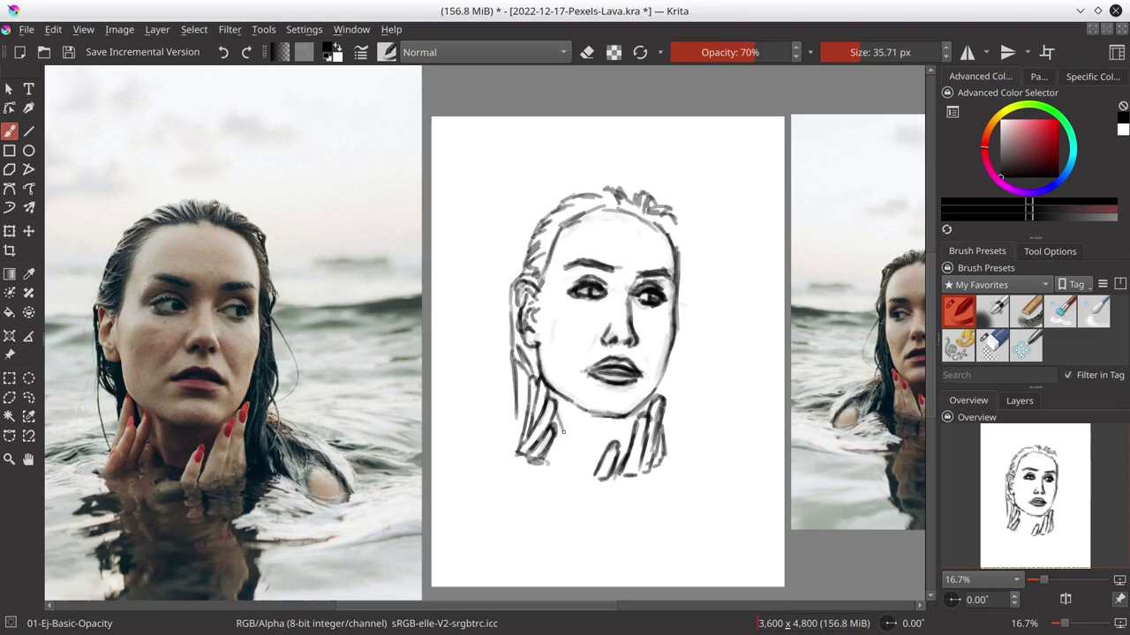
drag(572, 454, 600, 464)
drag(545, 219, 515, 300)
- Extend the hair down the right side, falling past the shoulder, and save
drag(686, 258, 690, 406)
drag(678, 358, 672, 459)
drag(698, 390, 711, 462)
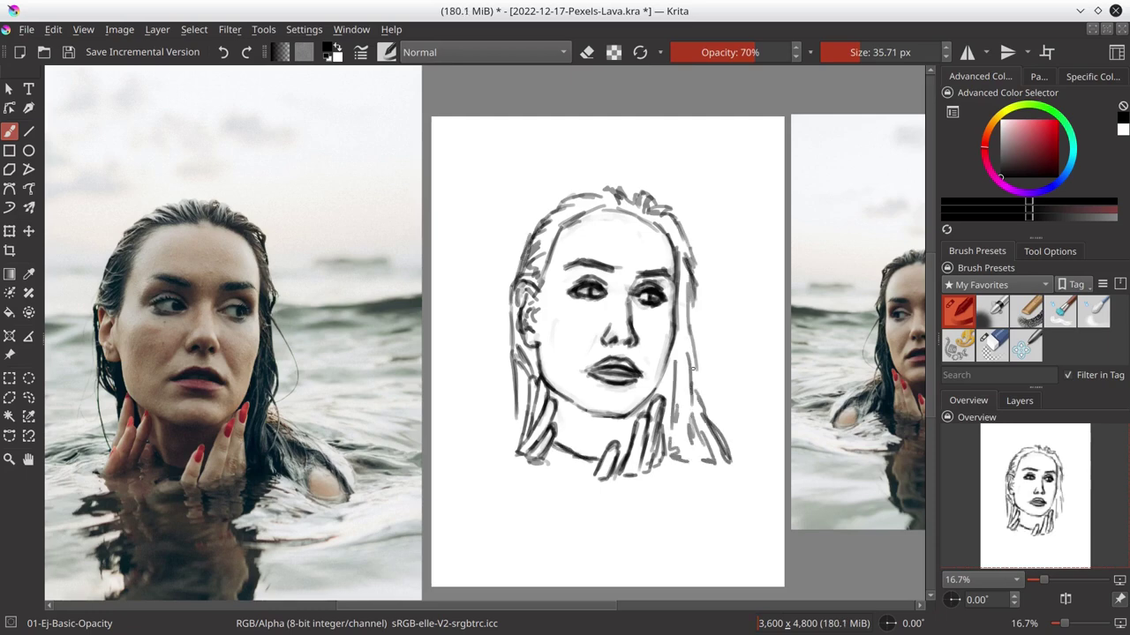
drag(691, 348, 732, 450)
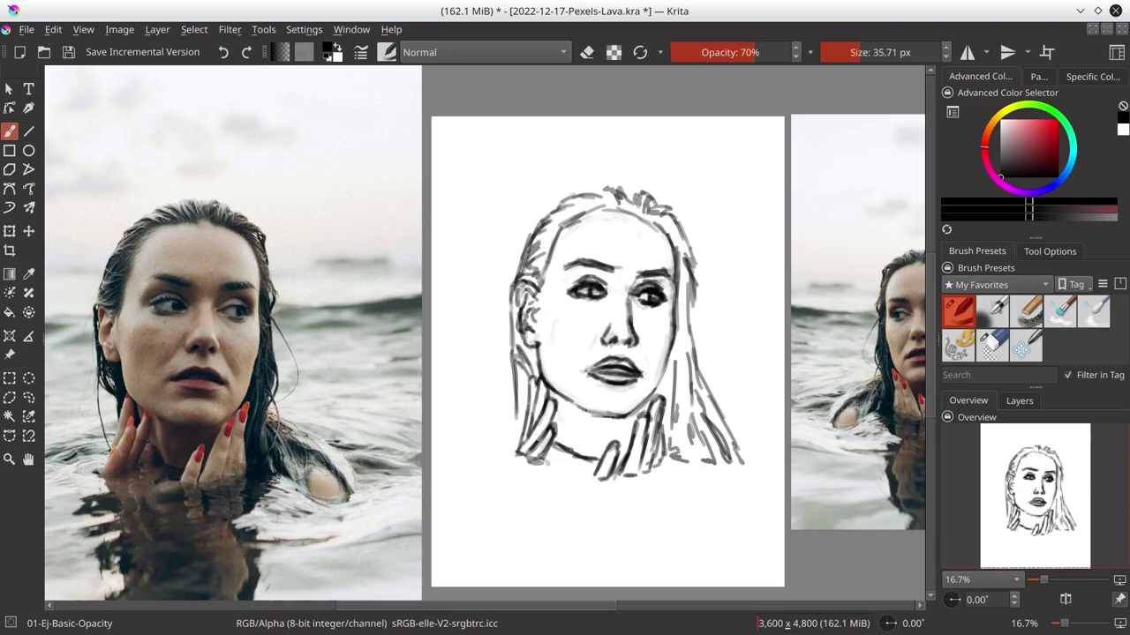
key(ctrl+s)
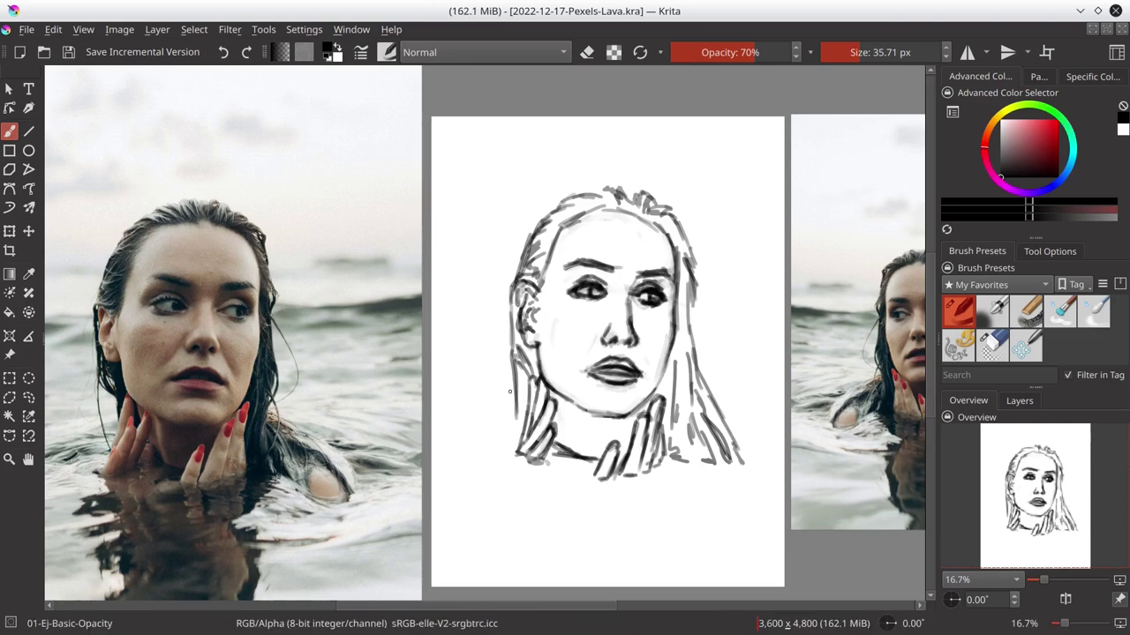
- Lighten part of the right eye, darken the eyes, eyebrow and left face contour and jaw, and save
scroll(510, 391, right, 5)
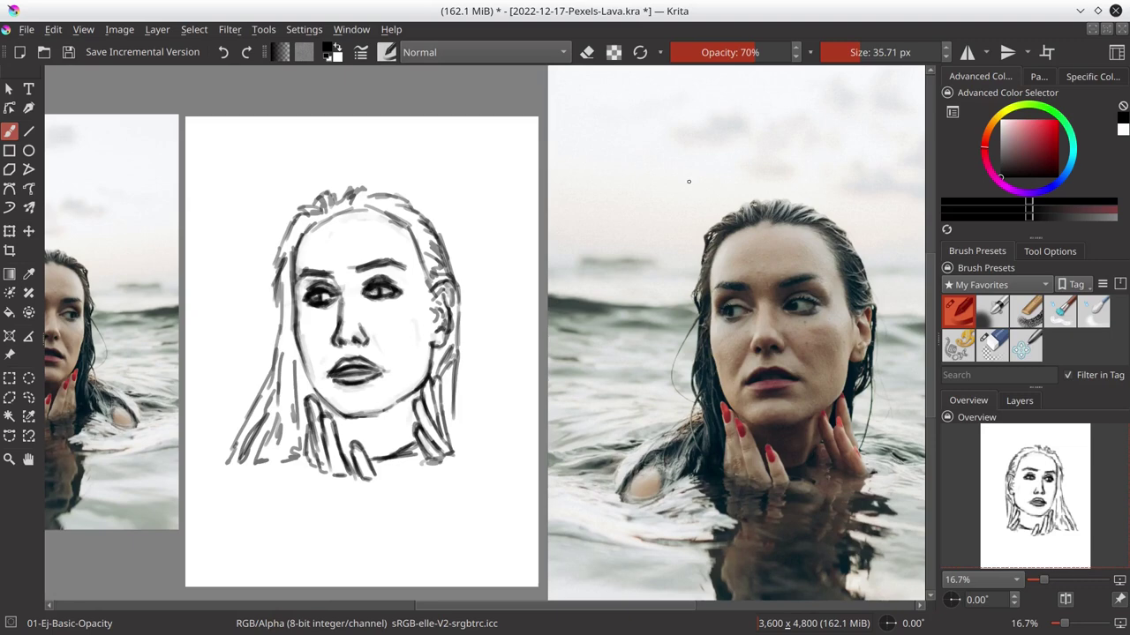
key(e)
mouse_move(370, 281)
mouse_down()
mouse_move(397, 298)
mouse_move(392, 283)
mouse_move(380, 293)
mouse_move(404, 261)
mouse_up()
key(e)
key(e)
key(e)
drag(298, 276, 328, 278)
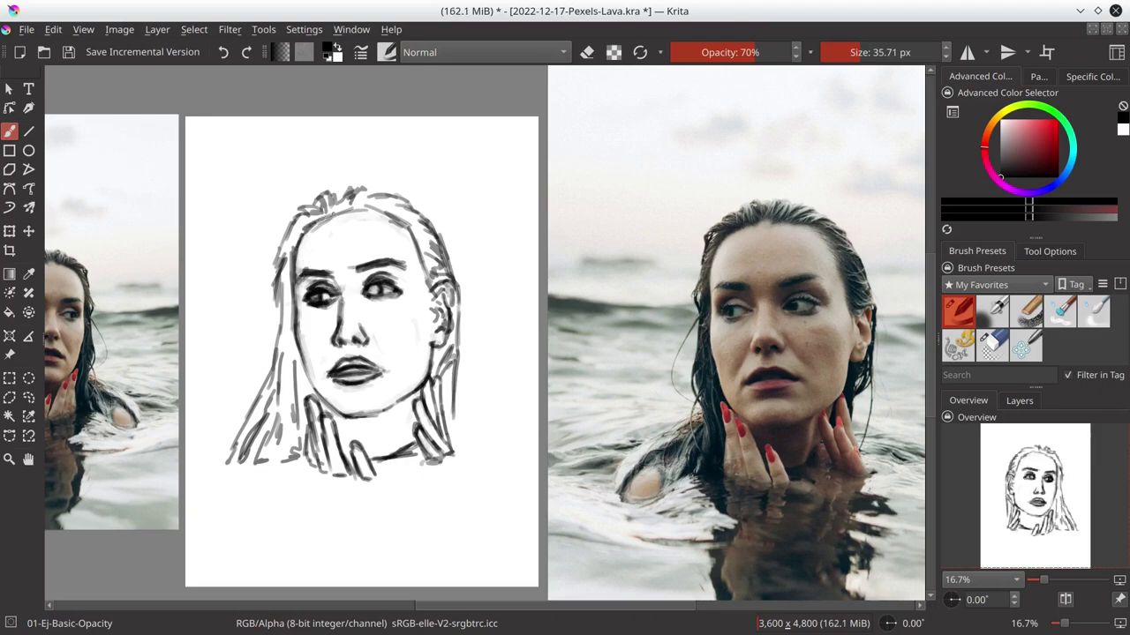
drag(335, 213, 293, 318)
drag(295, 309, 309, 378)
key(ctrl+s)
- Zoom out and mirror the view to check the whole canvas, save, and show the palette and layer list
key(minus)
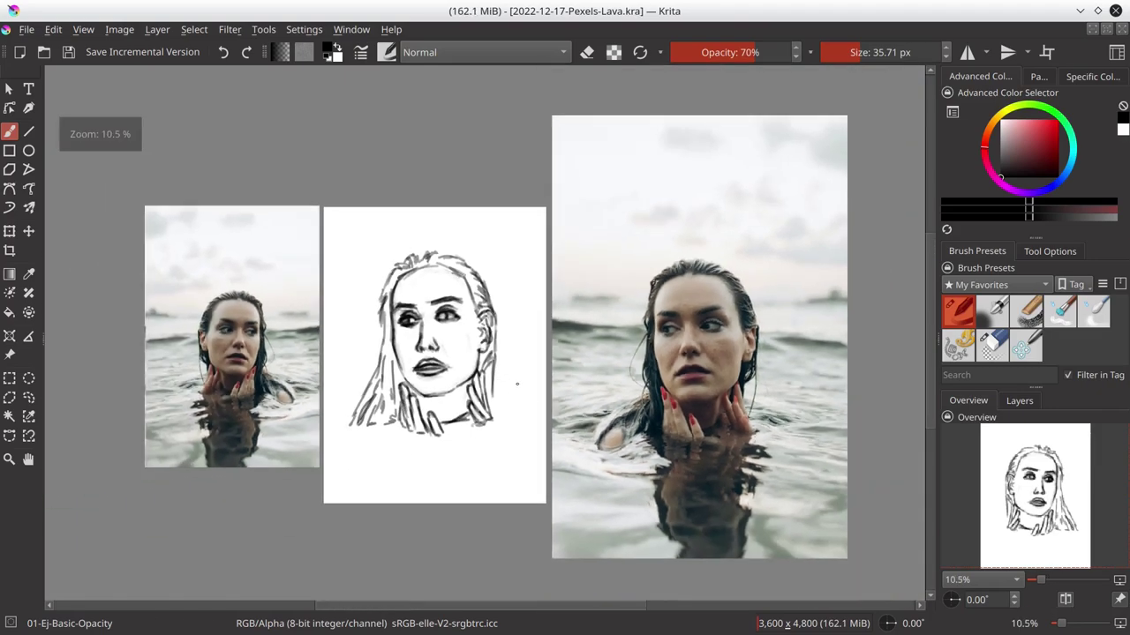
key(t)
click(1065, 601)
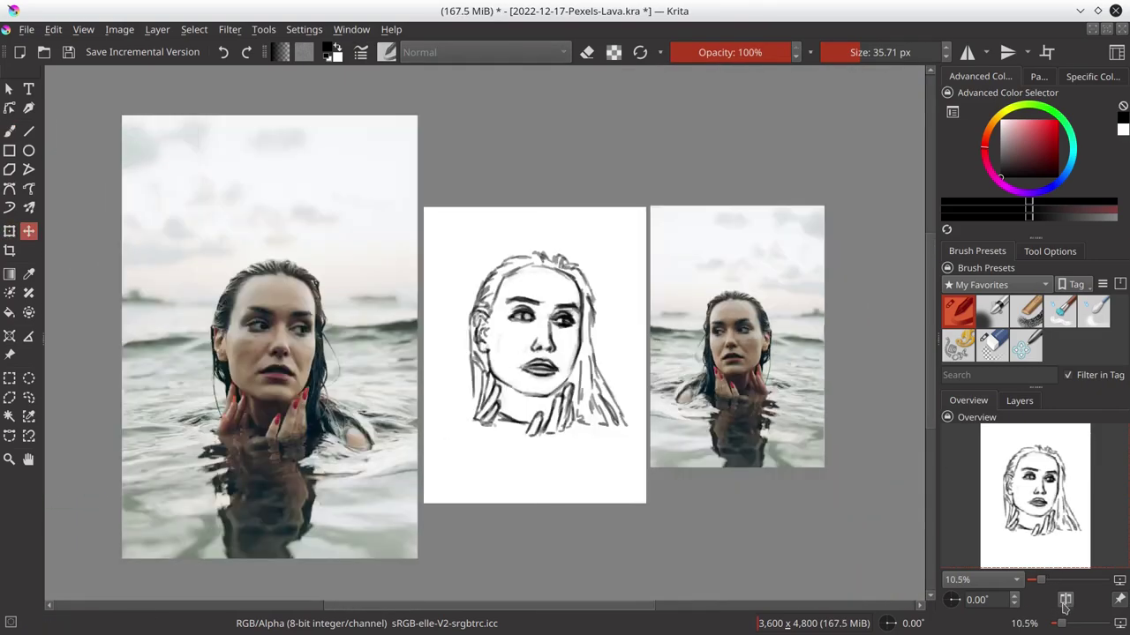
click(992, 344)
ctrl+scroll(664, 352, up, 2)
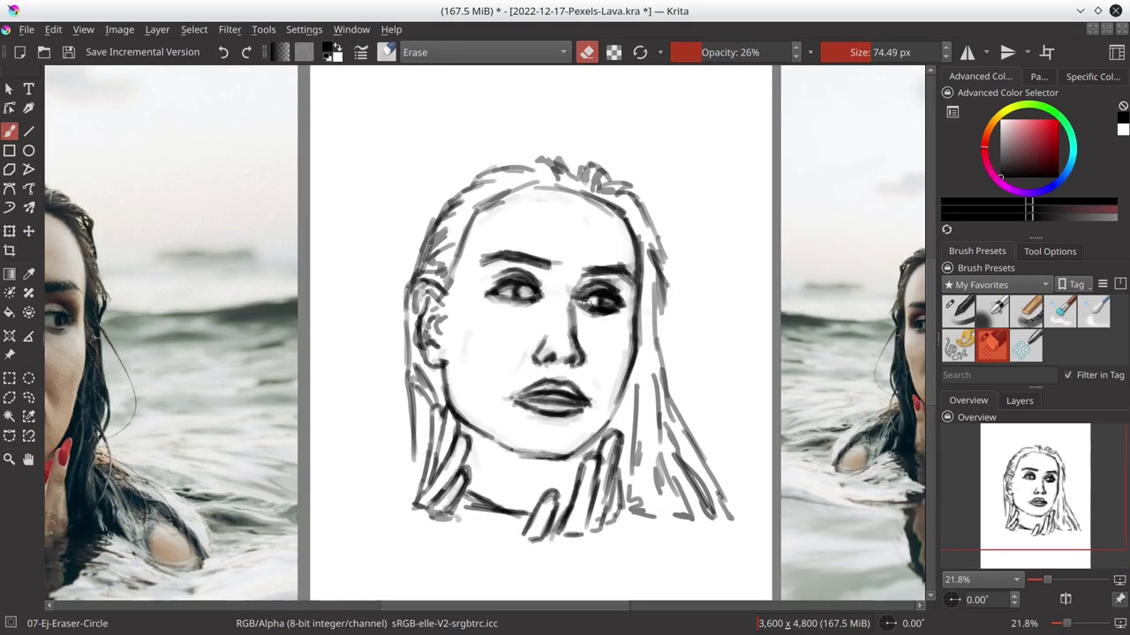
scroll(663, 352, left, 2)
key(slash)
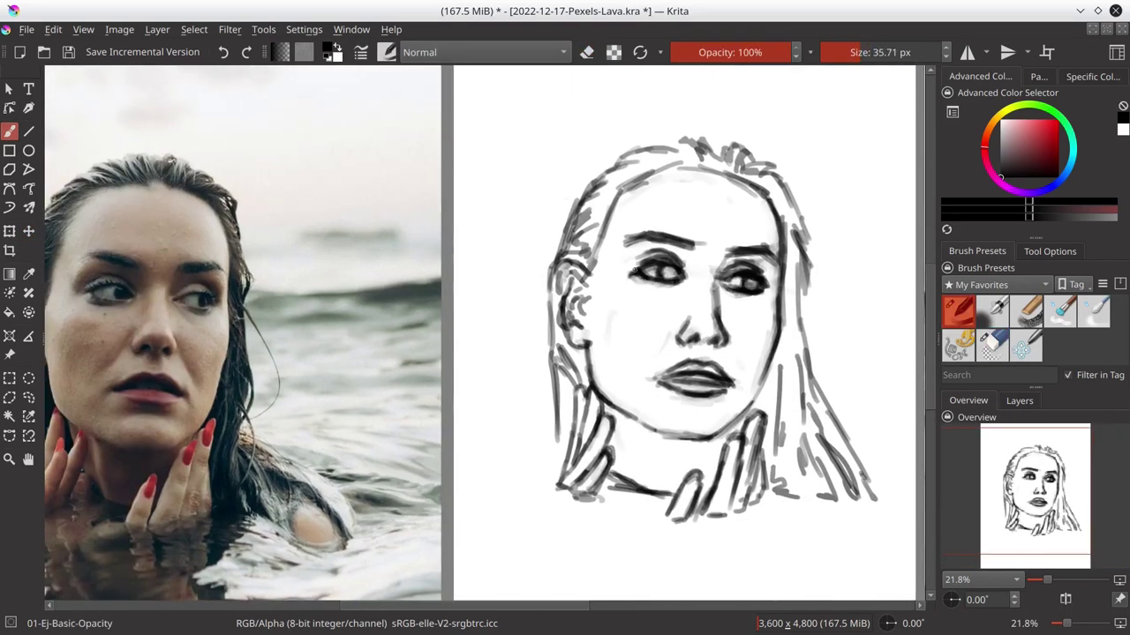
ctrl+scroll(635, 271, down, 2)
key(m)
key(ctrl+s)
click(1039, 77)
click(1019, 400)
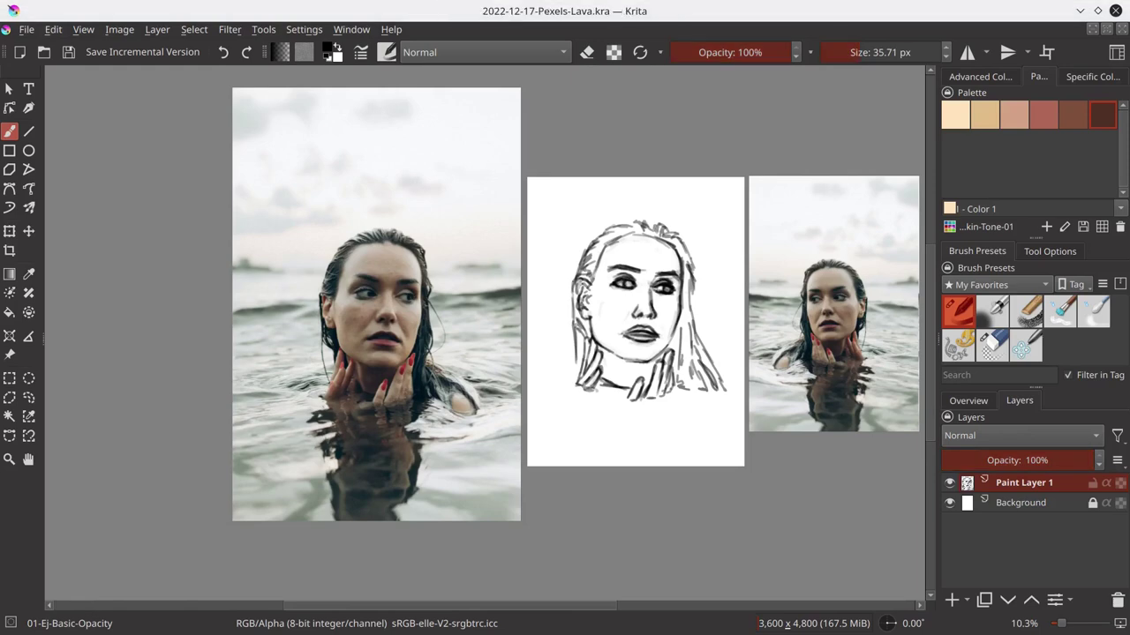
- Duplicate the sketch layer as a hidden backup and select the Background layer
right_click(1024, 483)
click(962, 202)
click(950, 483)
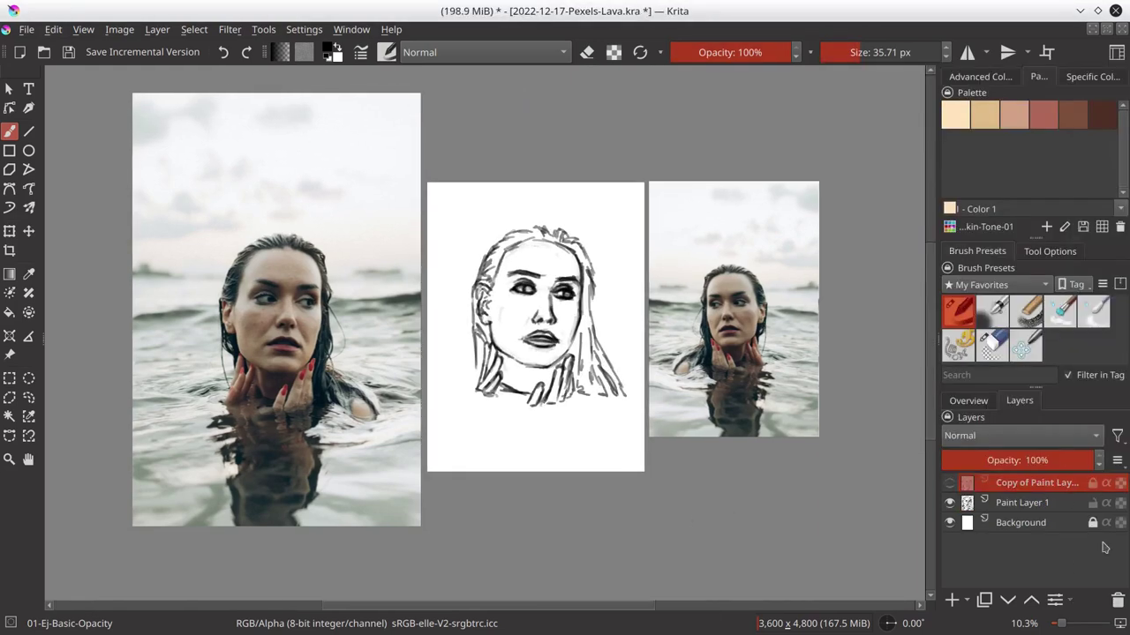
click(1022, 522)
- Dab brown and reddish-brown skin tones with the Shapes-Hue brush over the neck, cheeks and forehead
click(1102, 116)
click(958, 346)
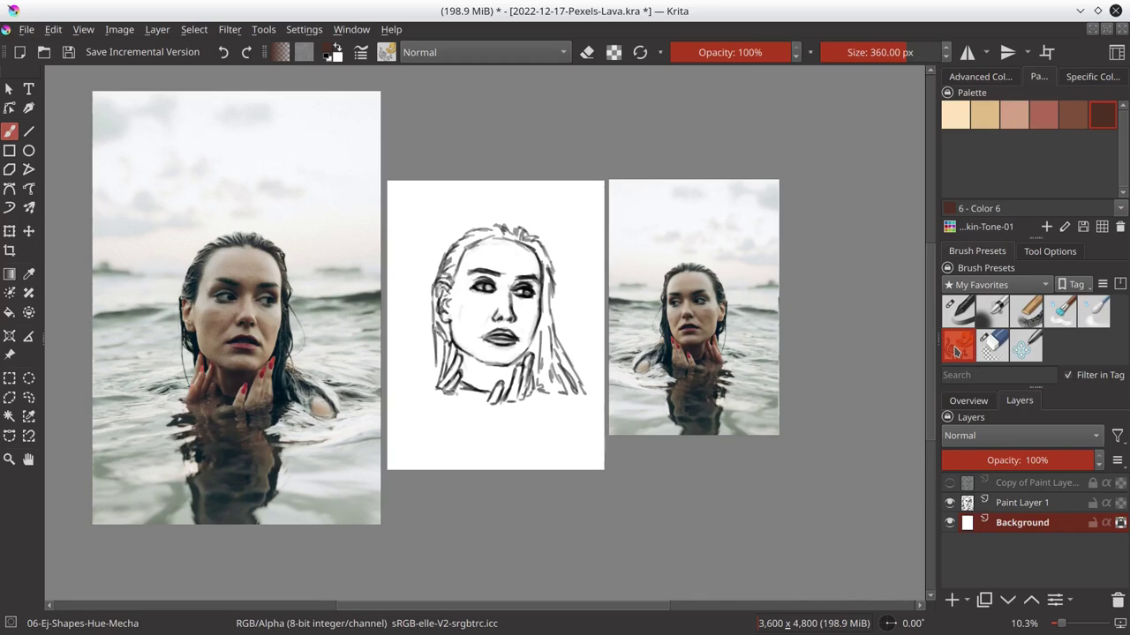
drag(480, 379, 483, 354)
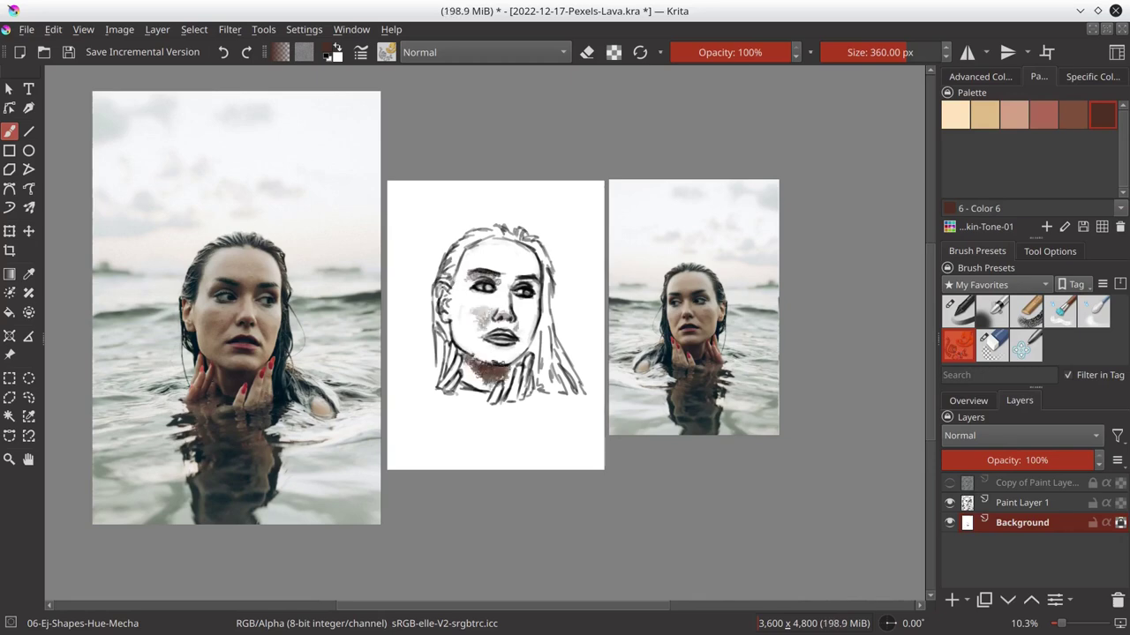
click(1073, 116)
mouse_move(475, 300)
mouse_down()
mouse_move(481, 328)
mouse_move(501, 302)
mouse_move(524, 302)
mouse_up()
key(Left)
drag(483, 256, 517, 265)
drag(448, 364, 521, 388)
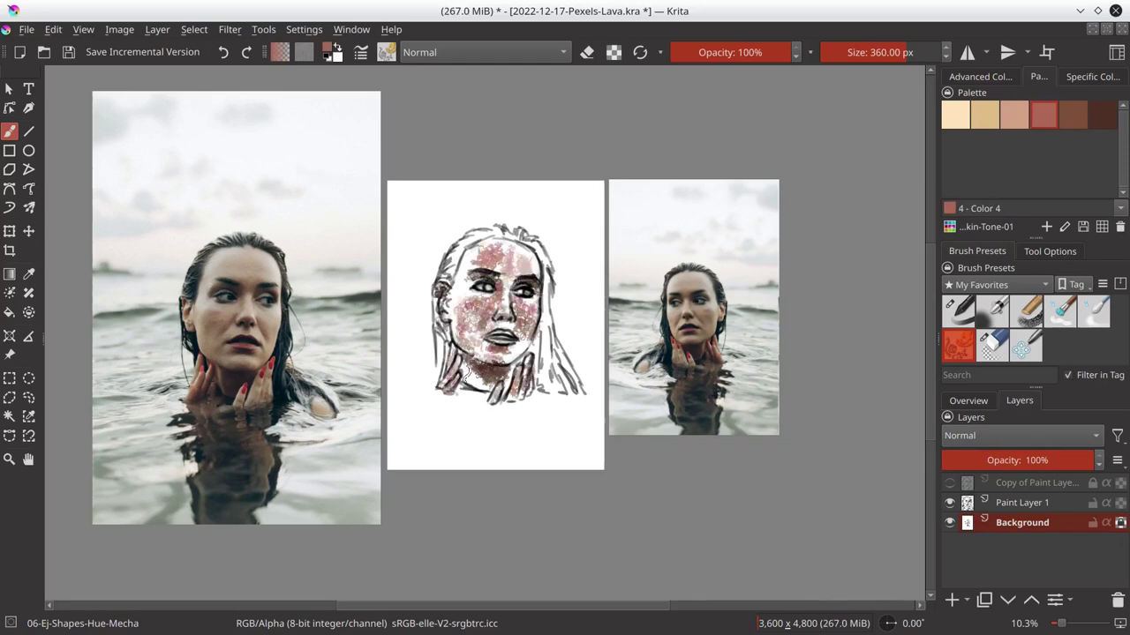
key(Left)
key(Left)
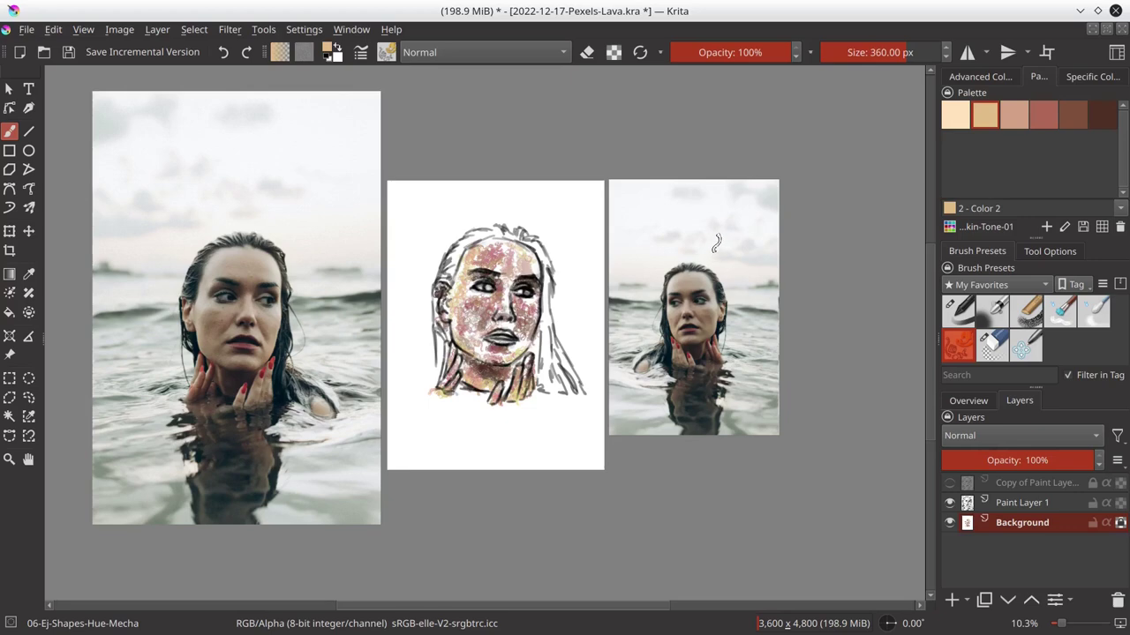
key(Right)
key(Left)
key(Left)
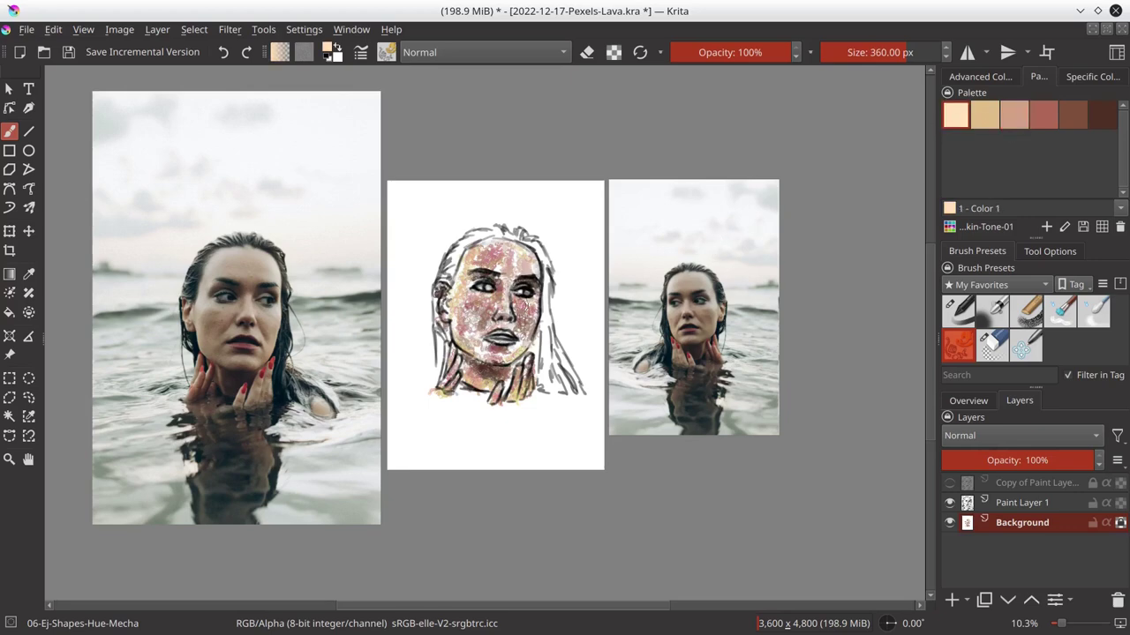
- Paint dark purple strokes into the hair around the face
click(980, 76)
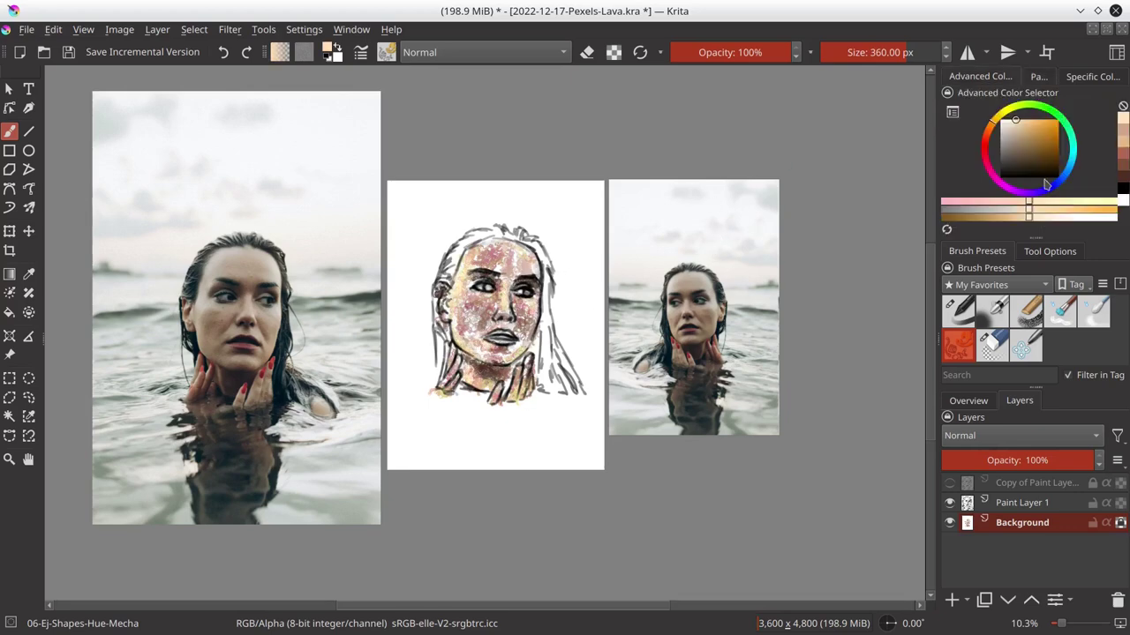
click(1035, 171)
drag(516, 334, 540, 370)
drag(534, 276, 545, 385)
mouse_move(439, 288)
mouse_down()
mouse_move(446, 360)
mouse_move(521, 287)
mouse_up()
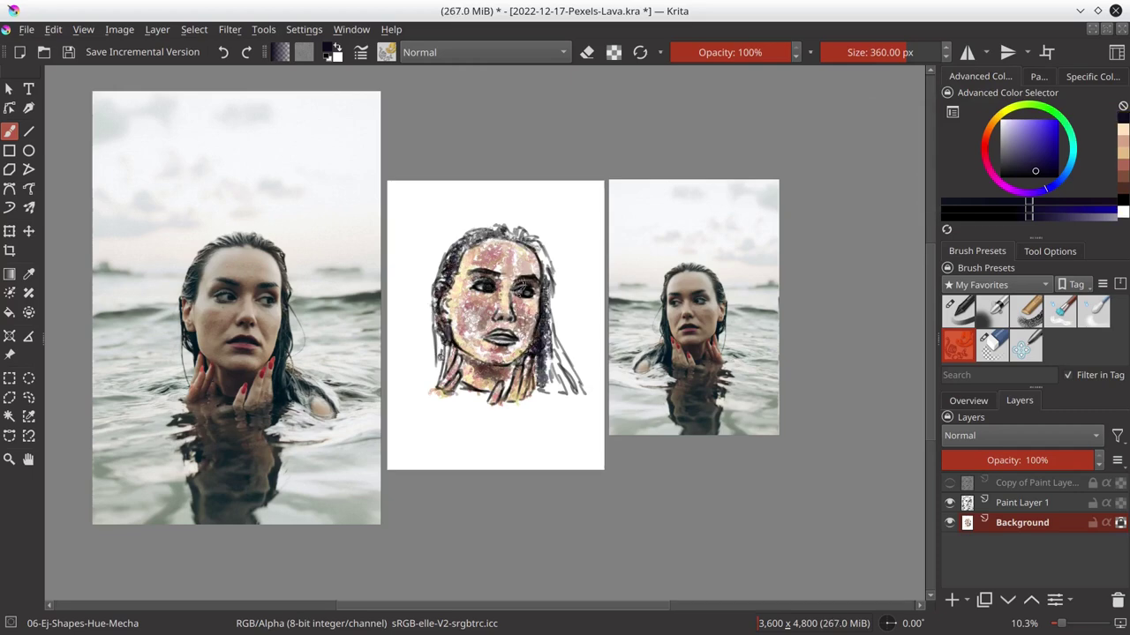
drag(435, 300, 473, 392)
drag(439, 265, 476, 233)
mouse_move(526, 237)
mouse_down()
mouse_move(547, 263)
mouse_move(576, 398)
mouse_up()
- Bring back the palette swatches and browse the list of available palettes
click(1038, 76)
click(972, 228)
scroll(1015, 345, down, 3)
- Load the 02_MT-3-Orange-01 palette and paint deep red streaks beside the portrait
scroll(1015, 345, up, 3)
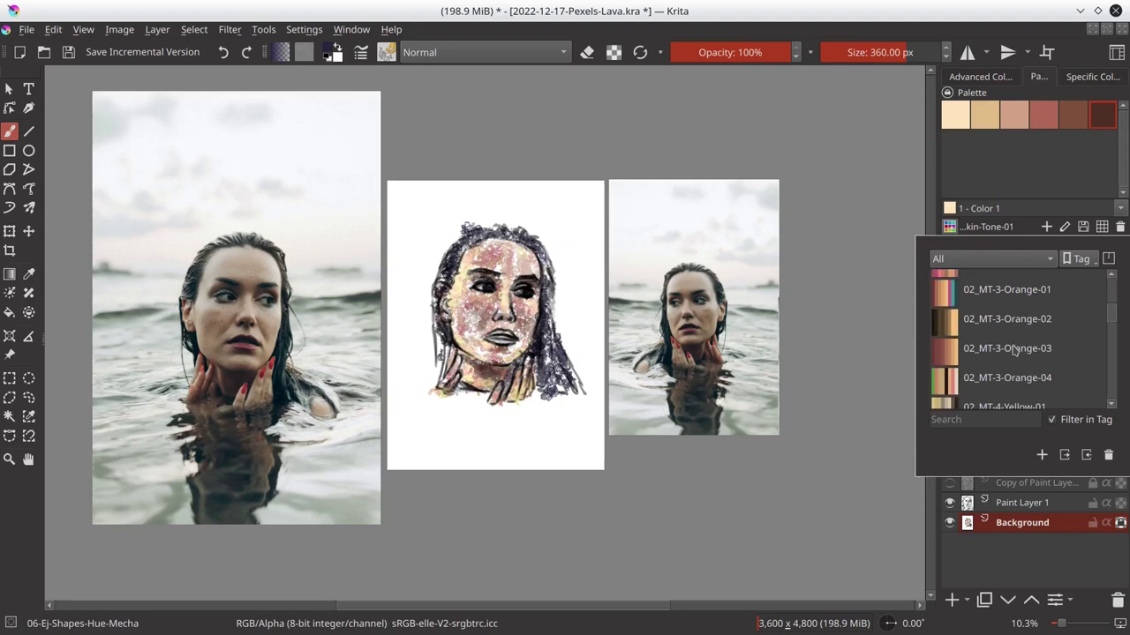
click(1006, 289)
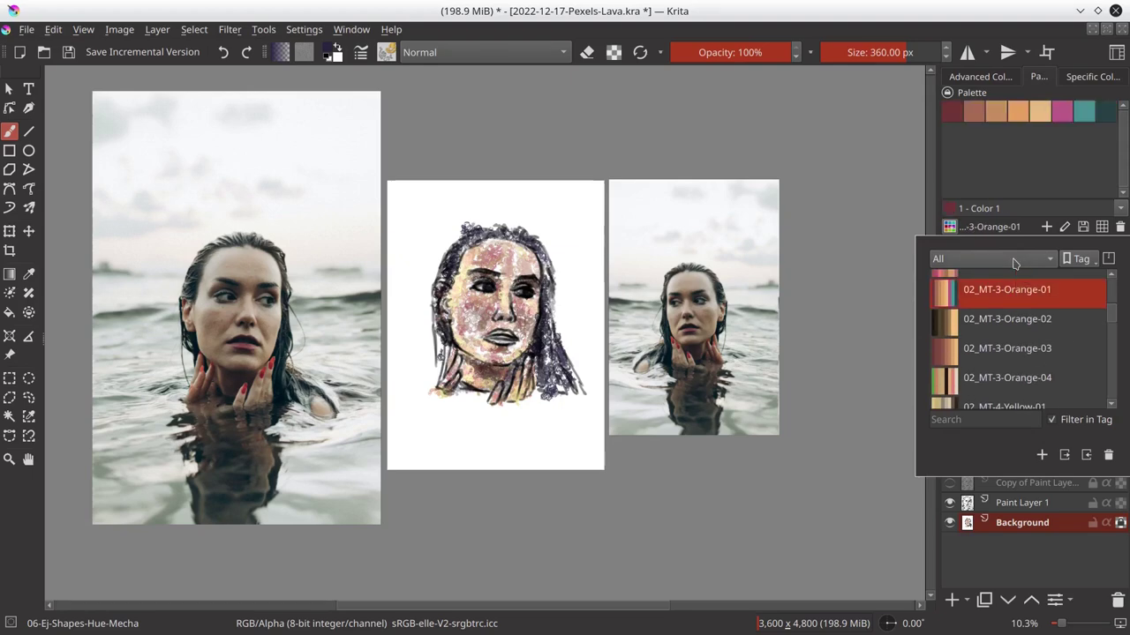
click(951, 110)
drag(432, 316, 388, 311)
drag(434, 275, 388, 276)
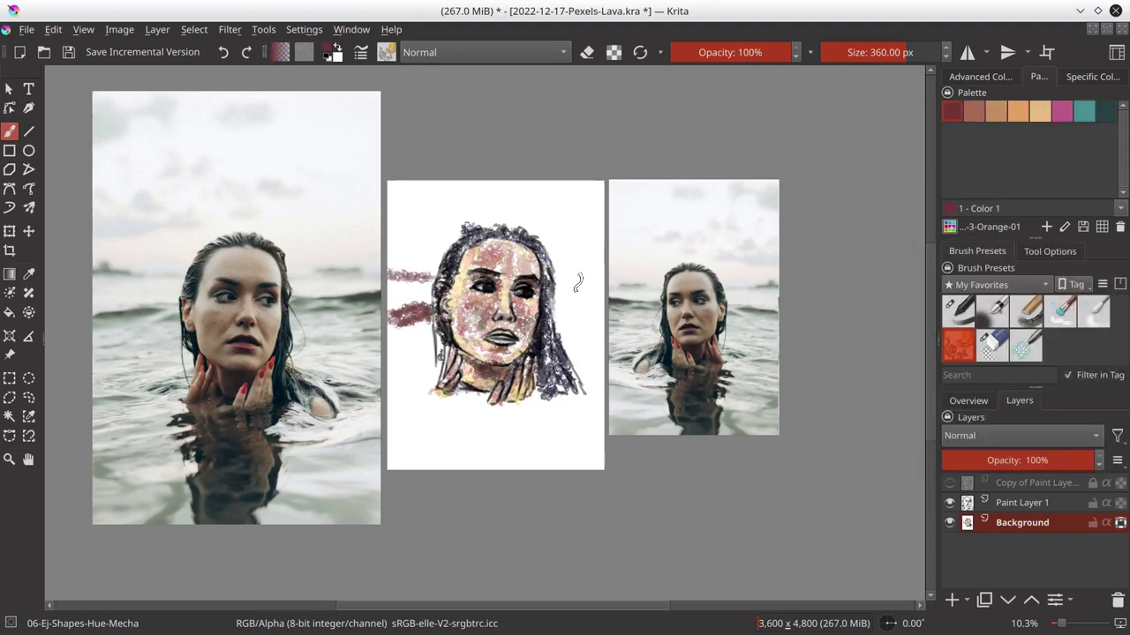
drag(554, 307, 605, 304)
drag(572, 282, 605, 291)
- Add deep red lava streaks across the lower canvas
drag(436, 383, 388, 388)
drag(491, 414, 391, 454)
drag(540, 445, 416, 468)
drag(598, 452, 517, 467)
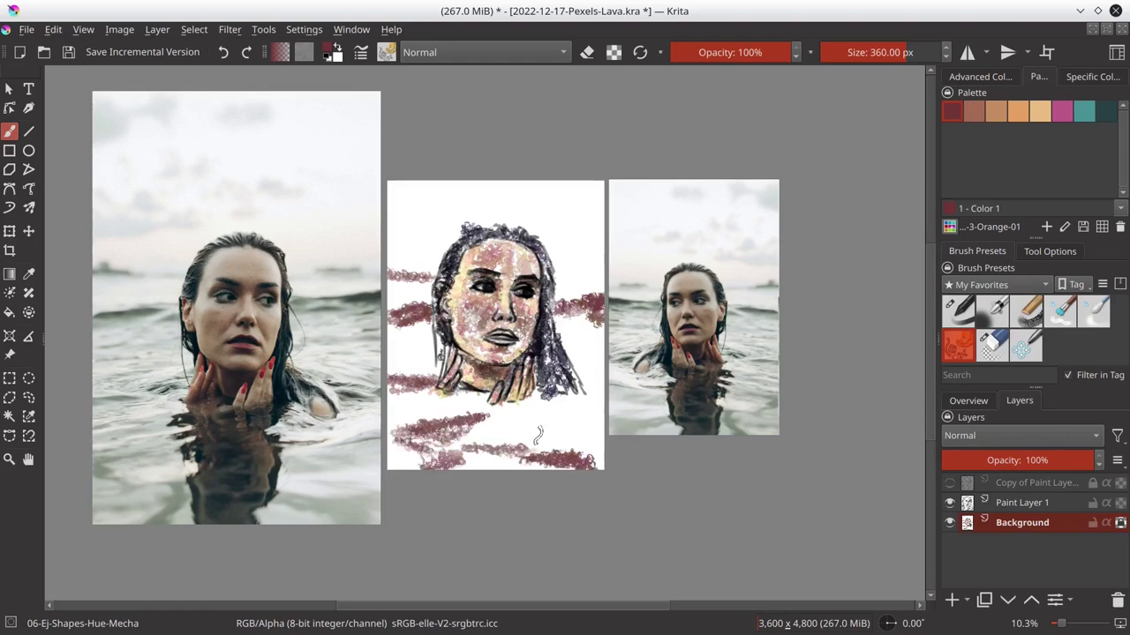
drag(605, 402, 502, 442)
- Paint yellow-green strokes across the lower sketch and its sides
click(979, 76)
click(999, 113)
drag(467, 393, 420, 408)
drag(490, 415, 389, 410)
mouse_move(452, 353)
mouse_down()
mouse_move(392, 378)
mouse_move(420, 371)
mouse_up()
drag(558, 344, 596, 379)
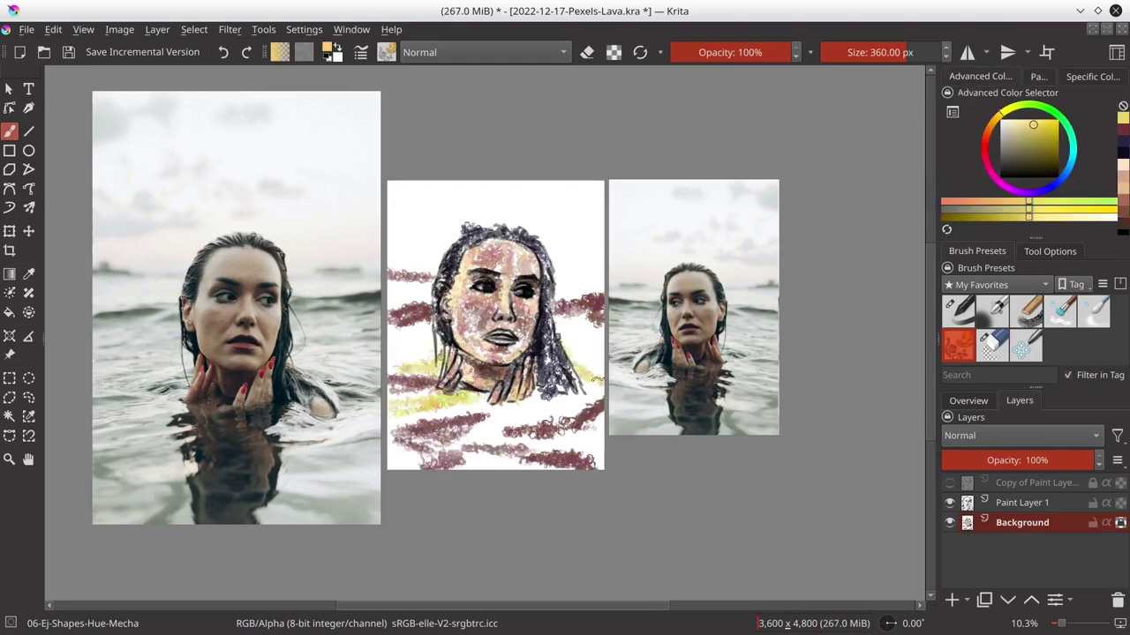
- Add a new layer with an orange gradient across the sketch, set to Multiply blending
key(Insert)
key(g)
drag(529, 190, 613, 495)
click(990, 128)
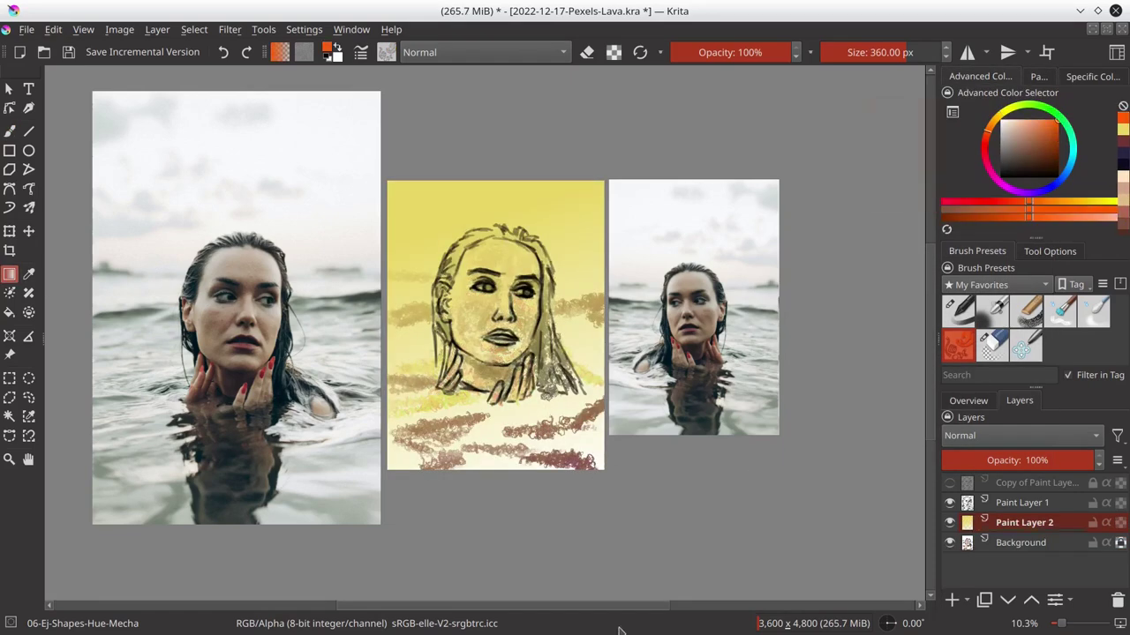
drag(529, 190, 614, 494)
click(978, 435)
click(993, 412)
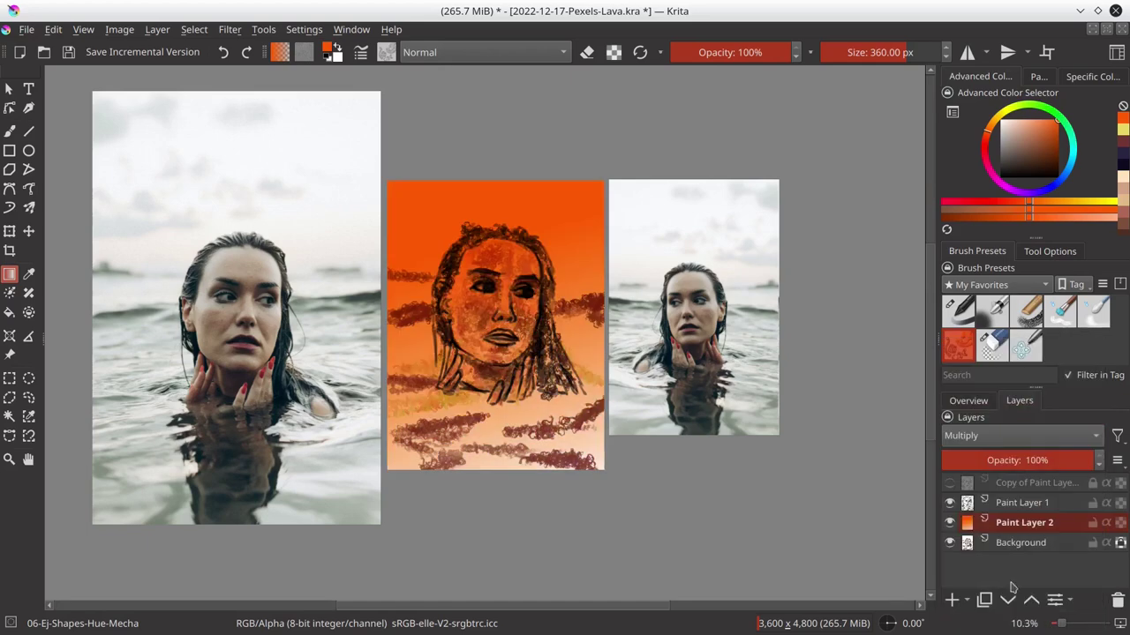
- Set the Background layer to Overlay below the gradient, then add Paint Layer 3 with yellow selected
click(1006, 601)
click(978, 435)
click(997, 447)
click(1008, 600)
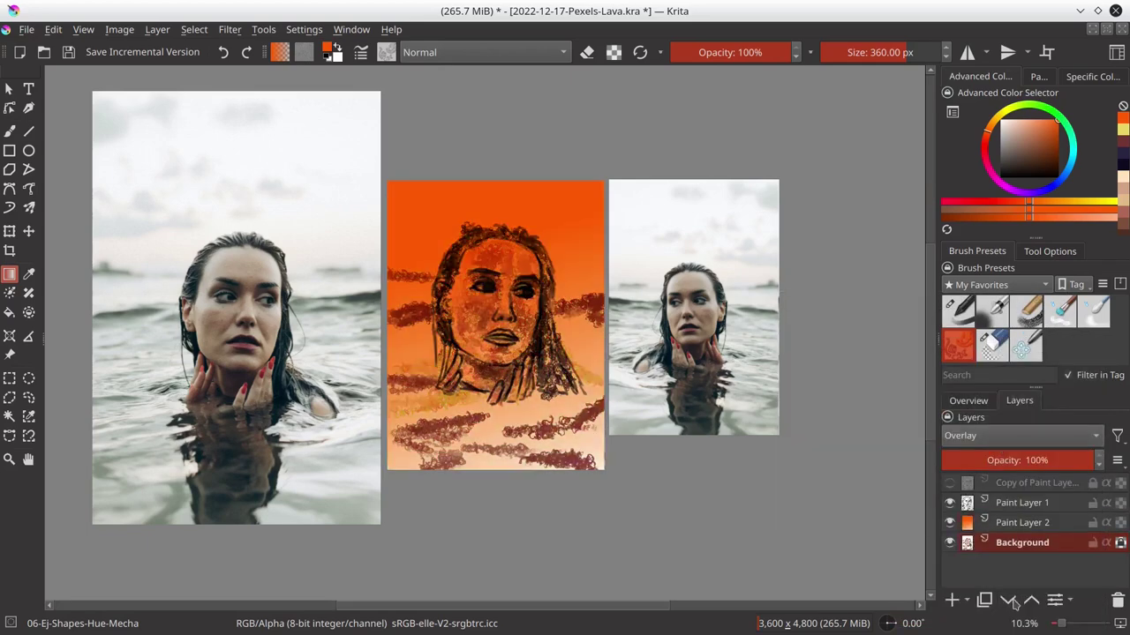
key(Insert)
click(1003, 110)
click(1033, 119)
- Brush yellow lava strokes across the lower sketch and a yellow stripe across the middle
key(b)
drag(530, 411, 485, 415)
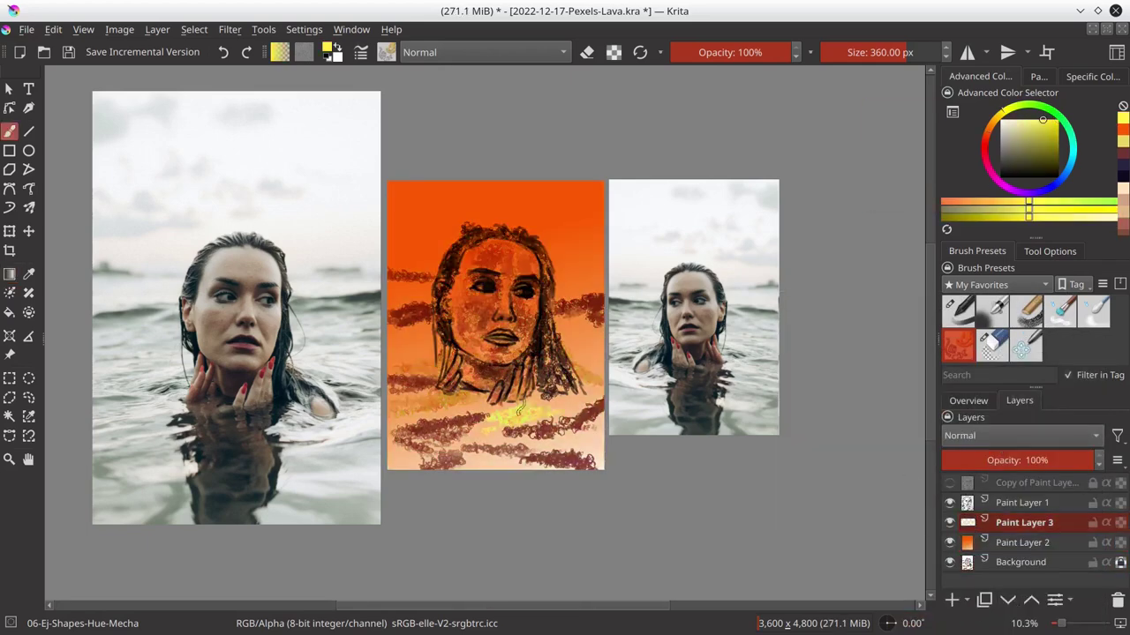
drag(388, 410, 494, 397)
drag(463, 452, 586, 439)
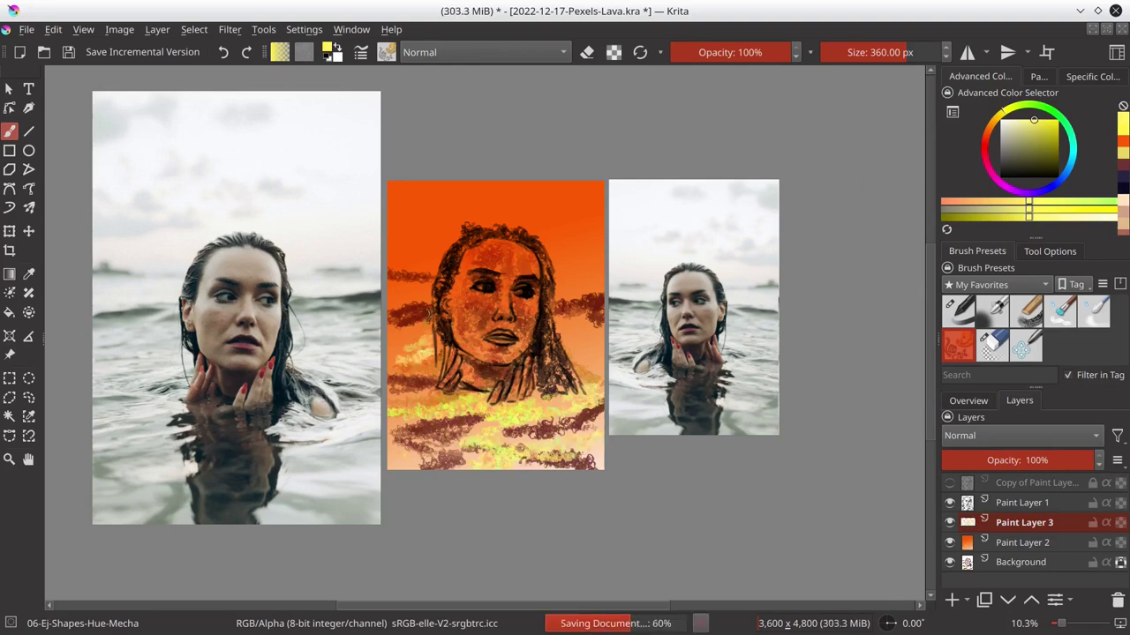
drag(390, 296, 604, 292)
click(1050, 119)
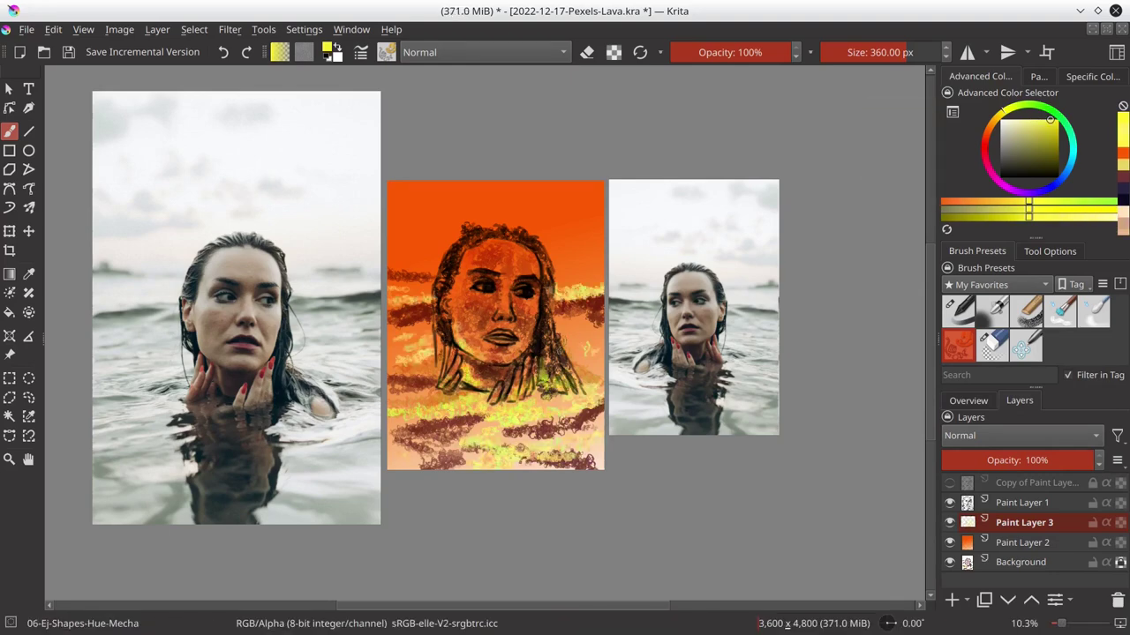
- Paint brown strokes across the lower sketch and a teal sky around the head
click(1039, 76)
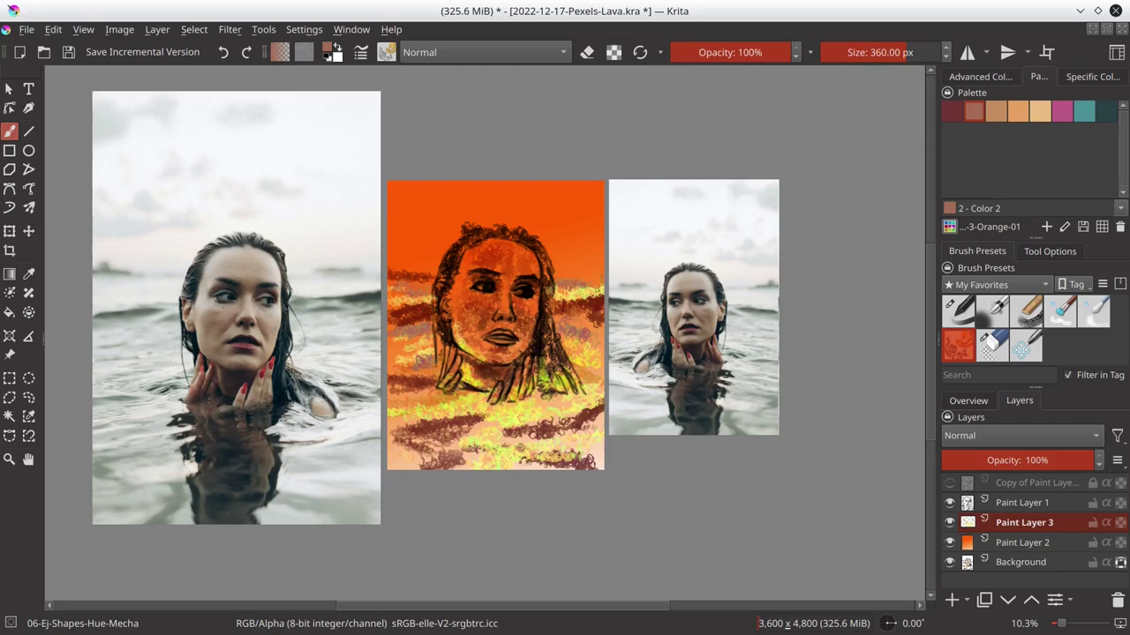
drag(393, 393, 574, 431)
click(1083, 113)
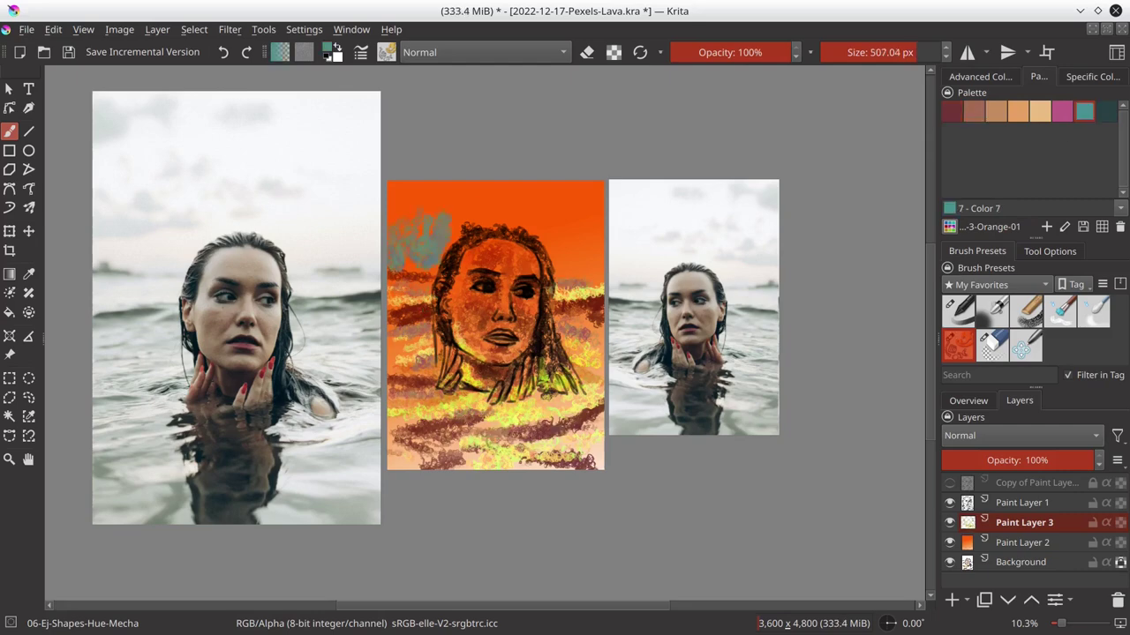
drag(583, 261, 575, 194)
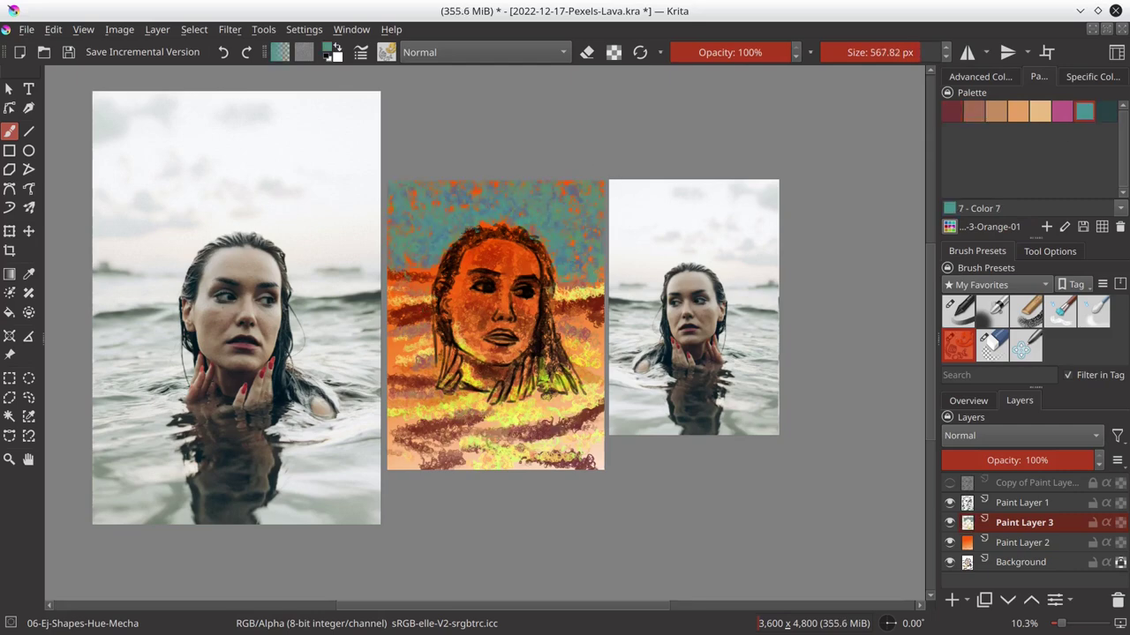
click(980, 76)
mouse_move(410, 261)
mouse_down()
mouse_move(530, 212)
mouse_move(600, 283)
mouse_up()
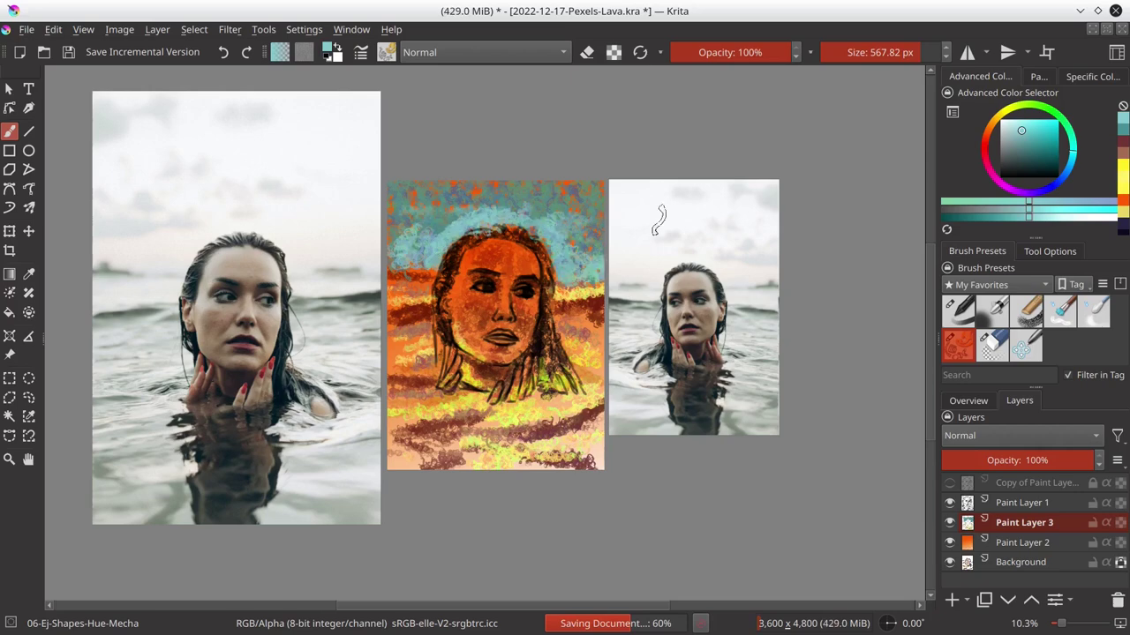
- Load the Skin-Tone-01 palette, pick a light skin tone and shrink the brush to about 294 px
click(1039, 76)
click(975, 227)
scroll(1015, 318, up, 3)
click(1015, 282)
click(970, 116)
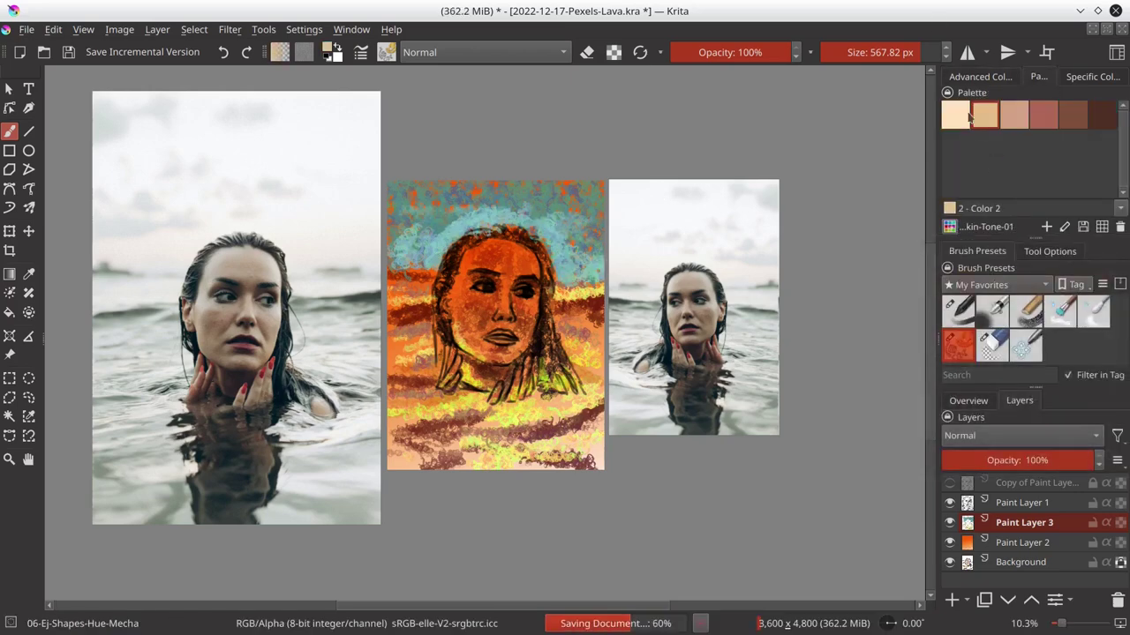
drag(869, 49, 847, 49)
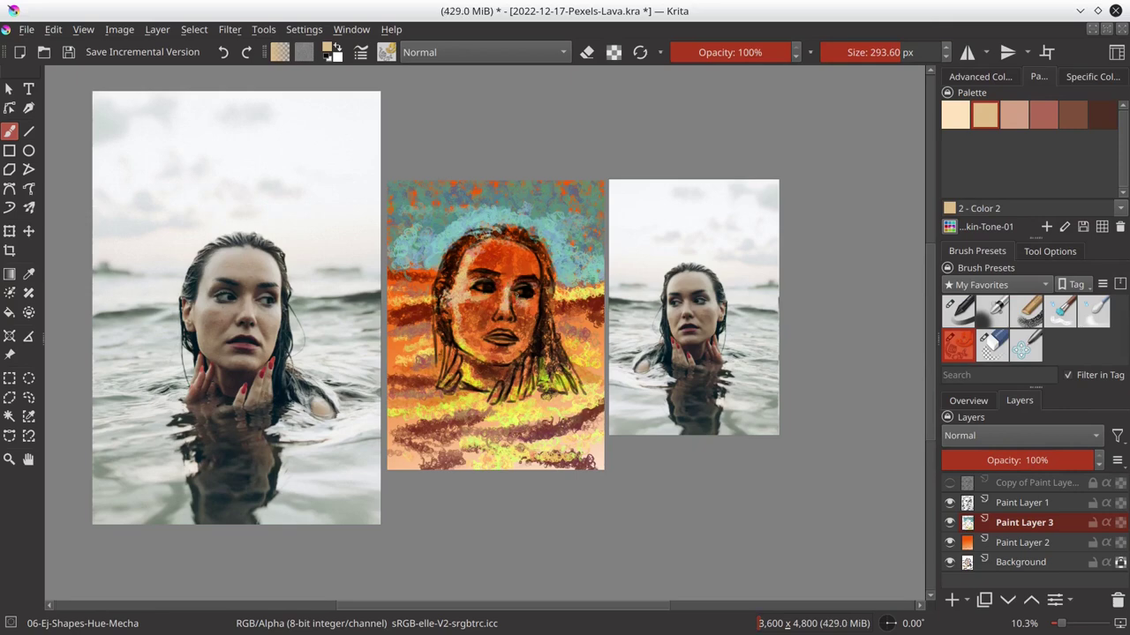
- Lighten the forehead with a pinkish skin tone, then bring back the layer list
click(968, 401)
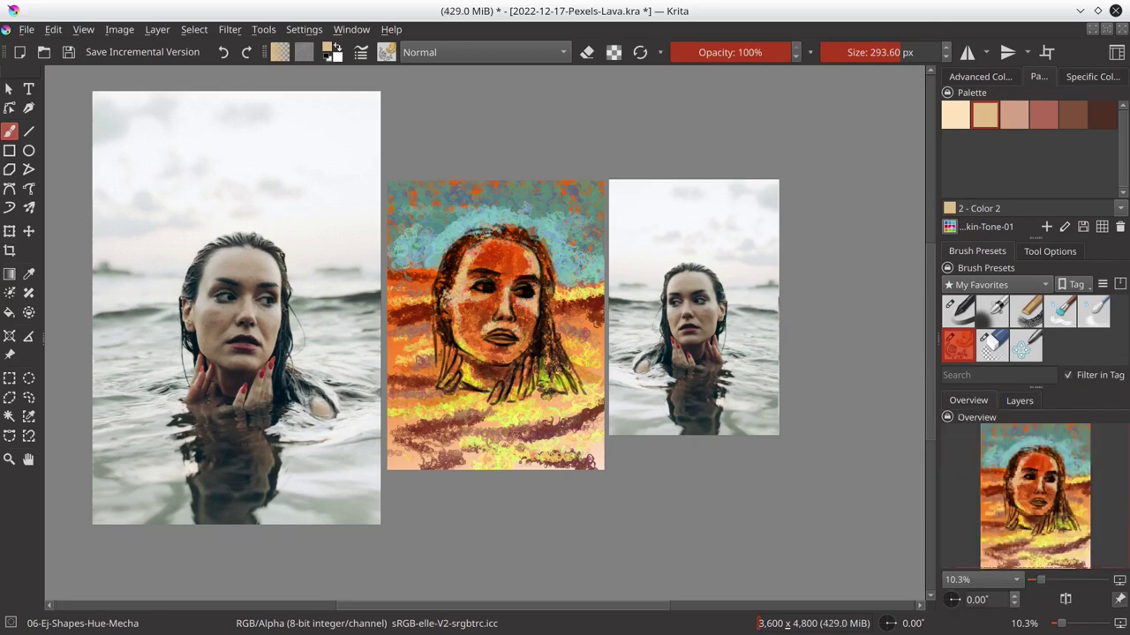
click(979, 76)
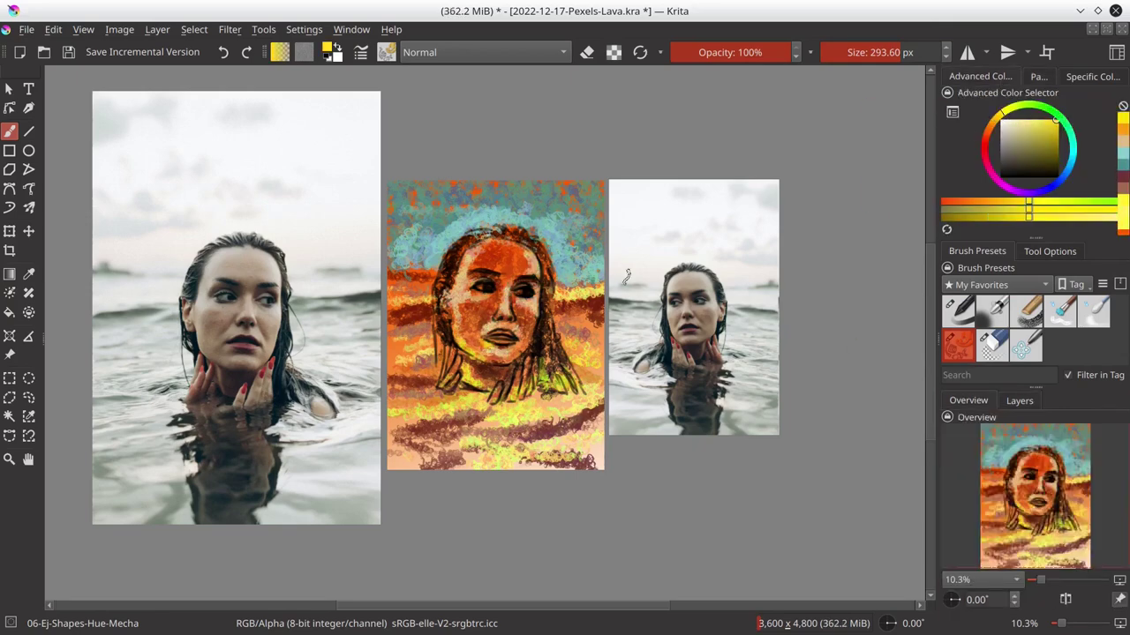
click(1039, 76)
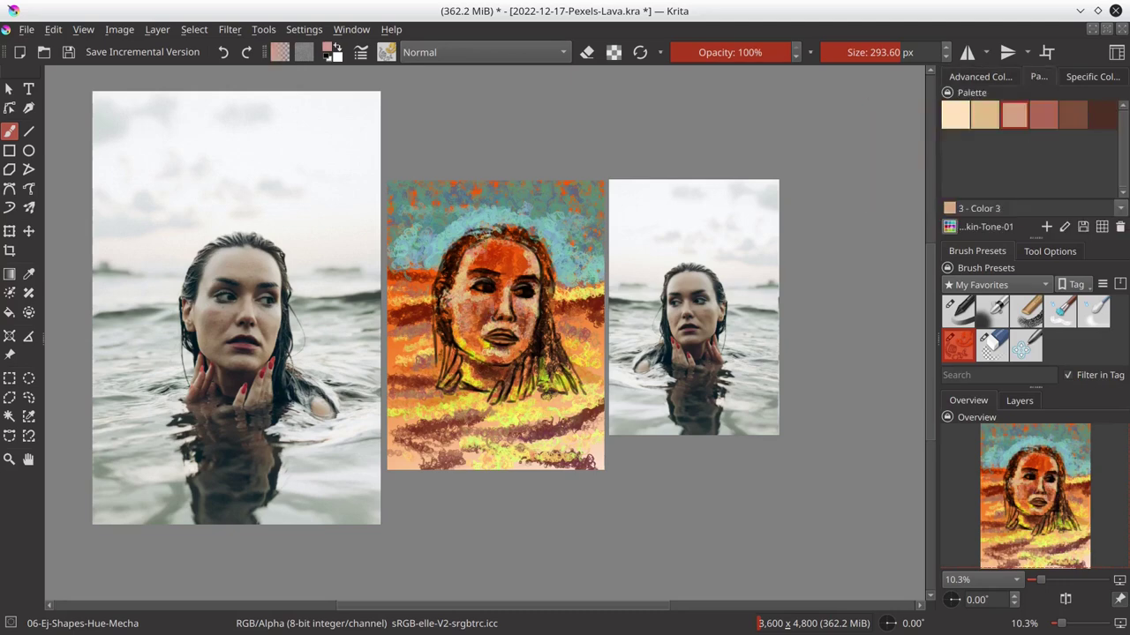
drag(478, 257, 526, 265)
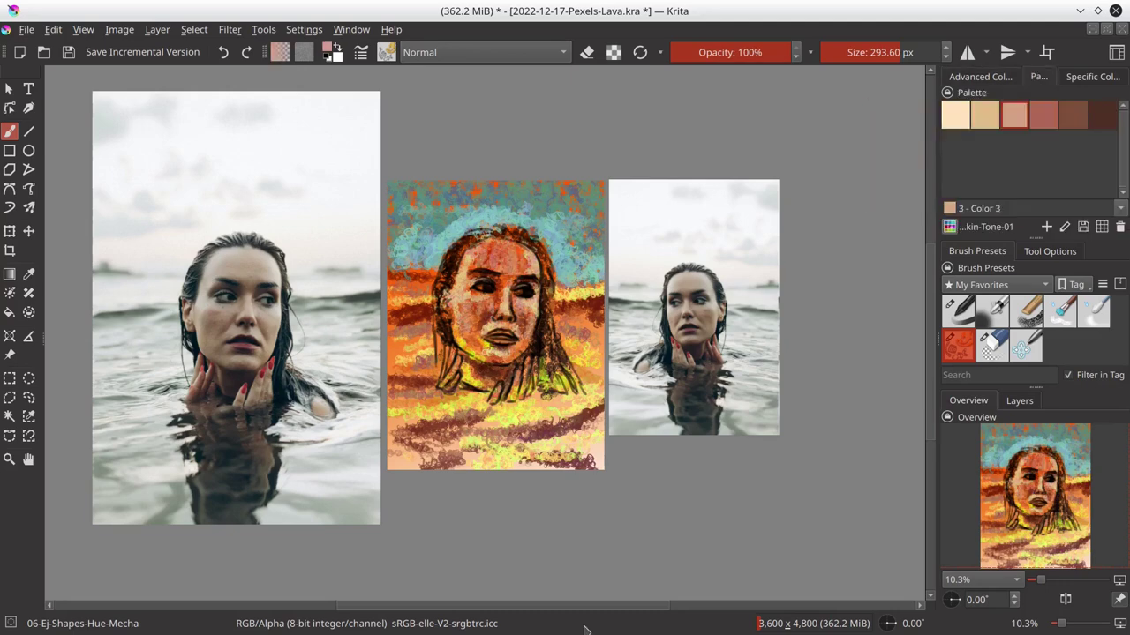
click(1019, 400)
click(962, 601)
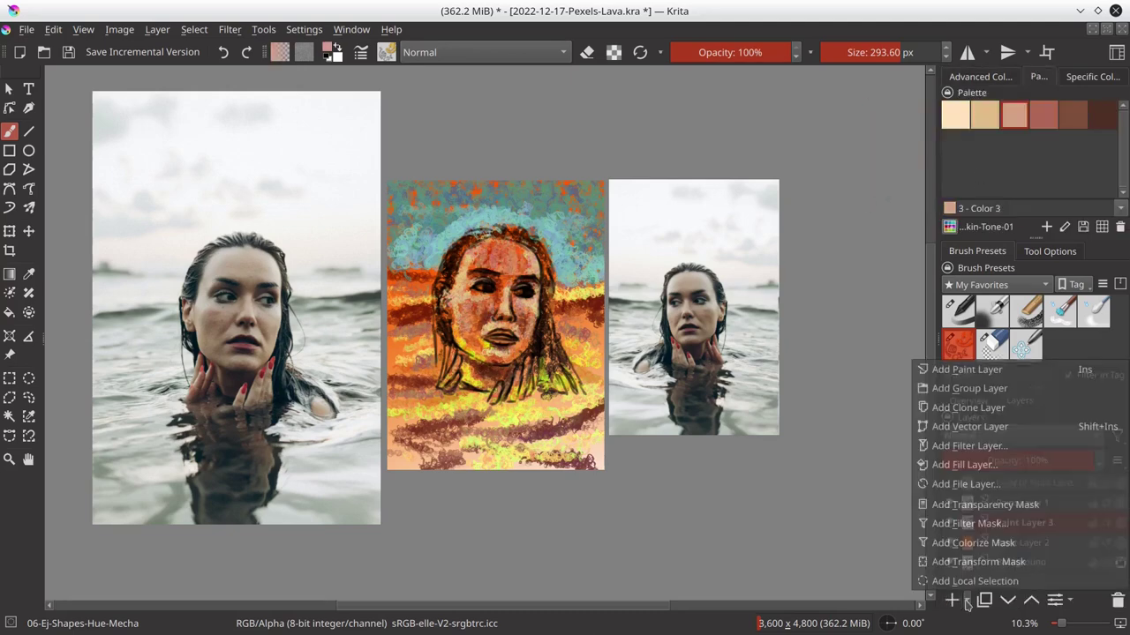
- Add a Color Balance filter layer (Shadows Blue 42, Midtones 4/-4/15, Highlights Blue -80) and save
click(997, 443)
key(Escape)
click(967, 601)
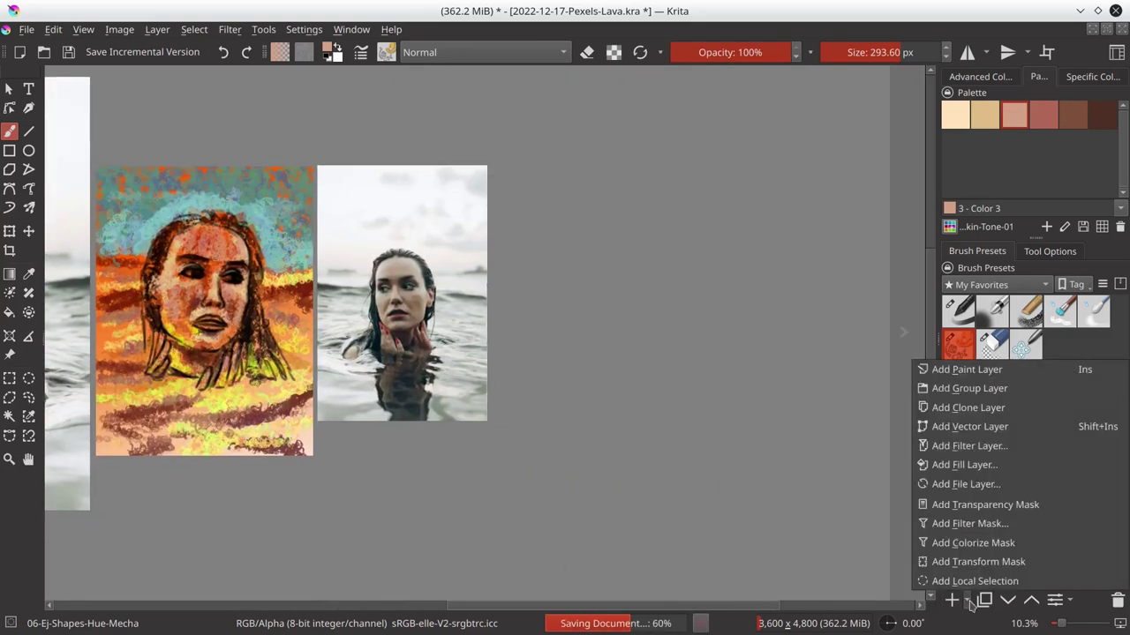
click(987, 443)
click(597, 195)
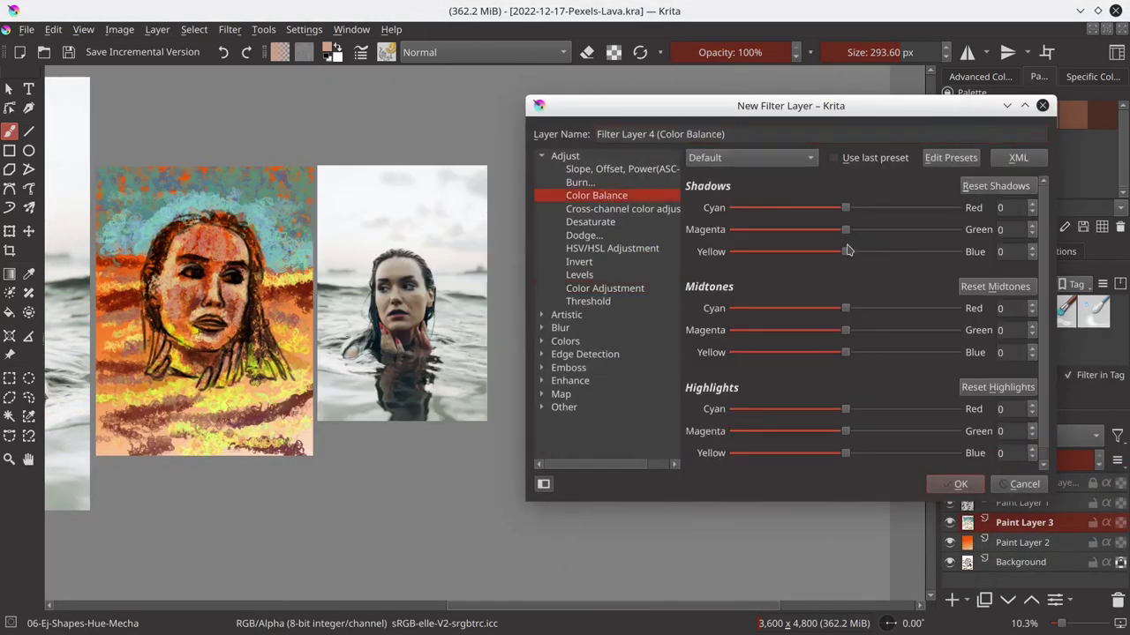
mouse_move(846, 251)
mouse_down()
mouse_move(874, 252)
mouse_move(895, 277)
mouse_up()
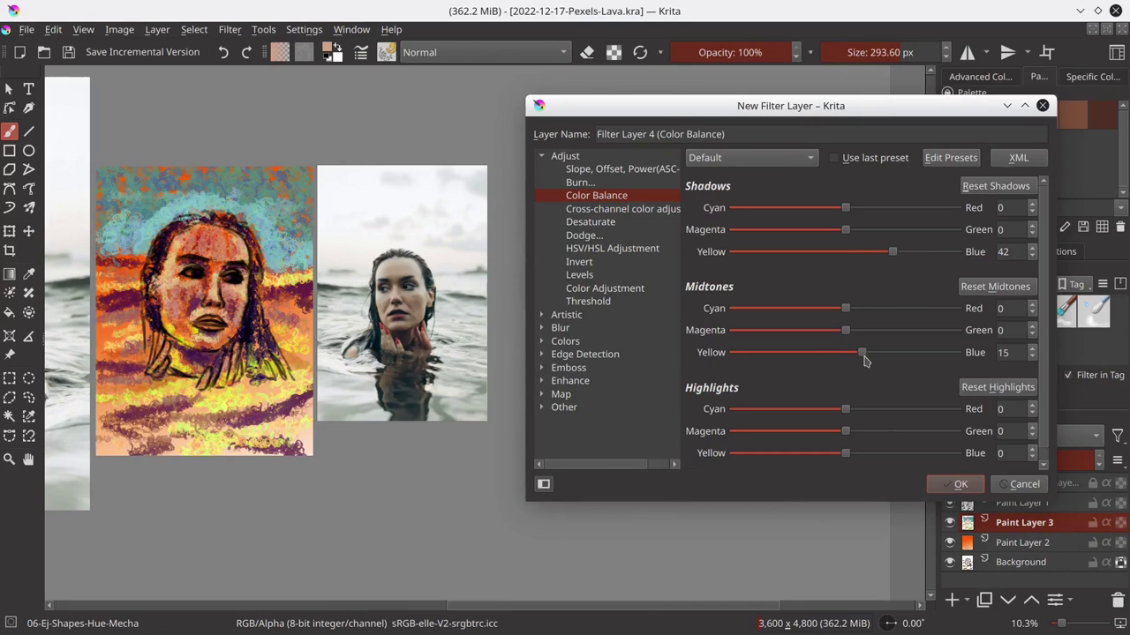
drag(845, 330, 840, 330)
drag(850, 455, 750, 470)
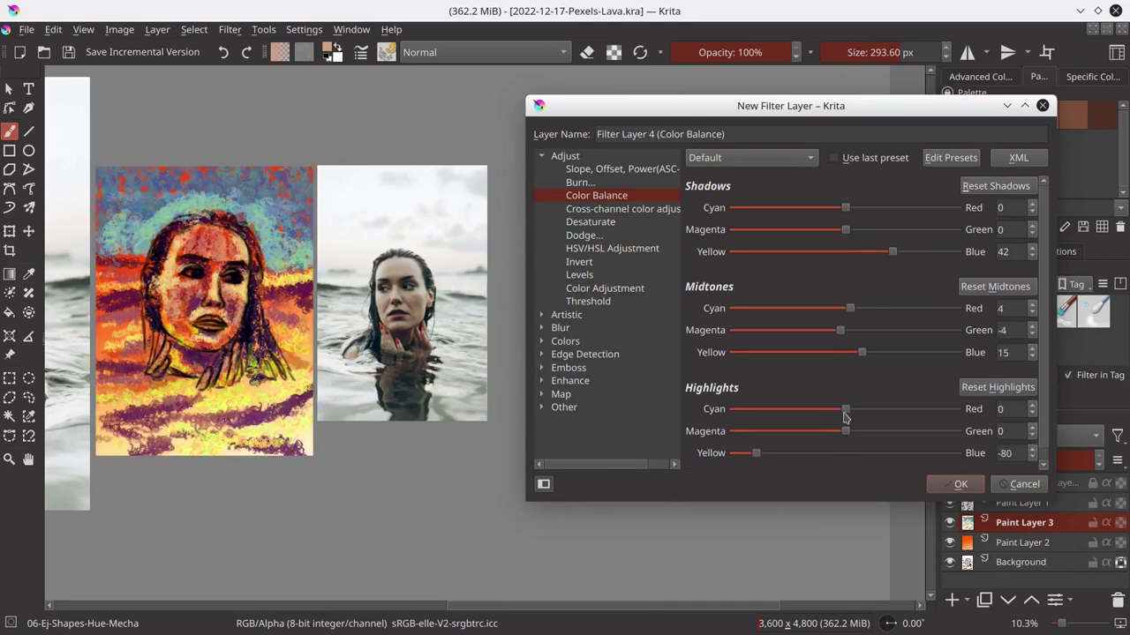
key(Return)
key(ctrl+s)
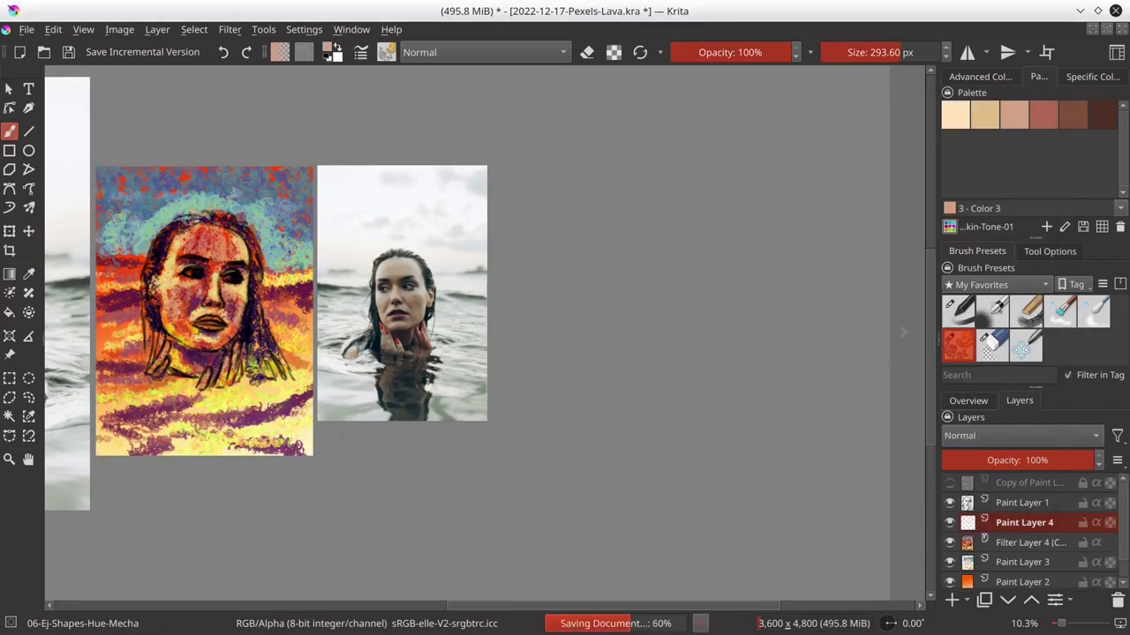
- Add a Color Adjustment filter layer with a lowered saturation curve
click(229, 29)
key(Escape)
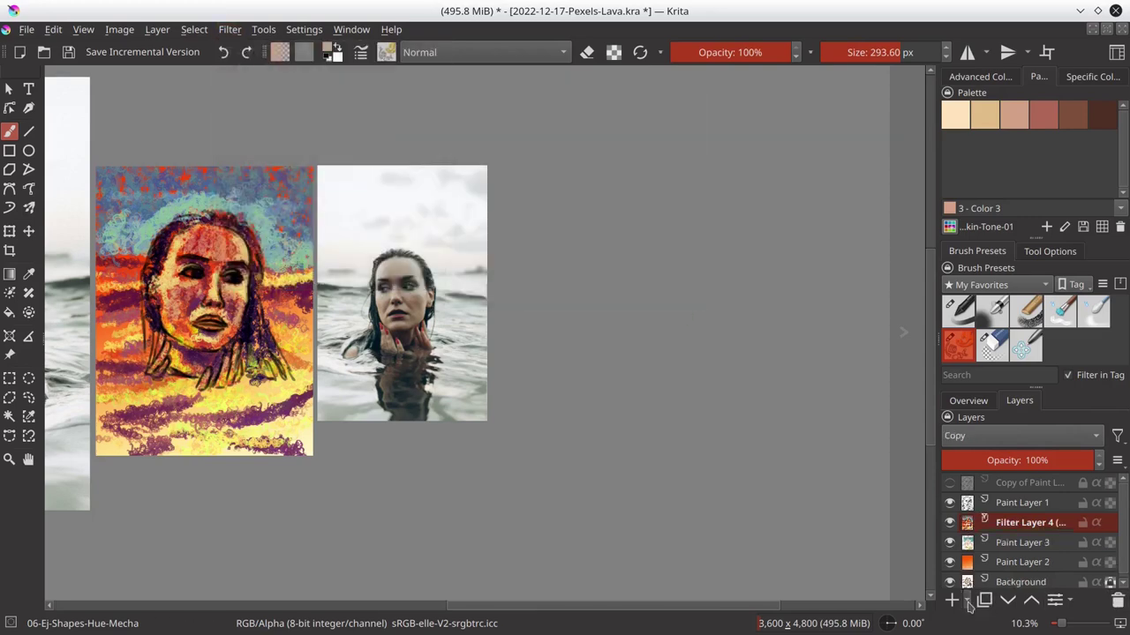
click(967, 600)
click(1002, 447)
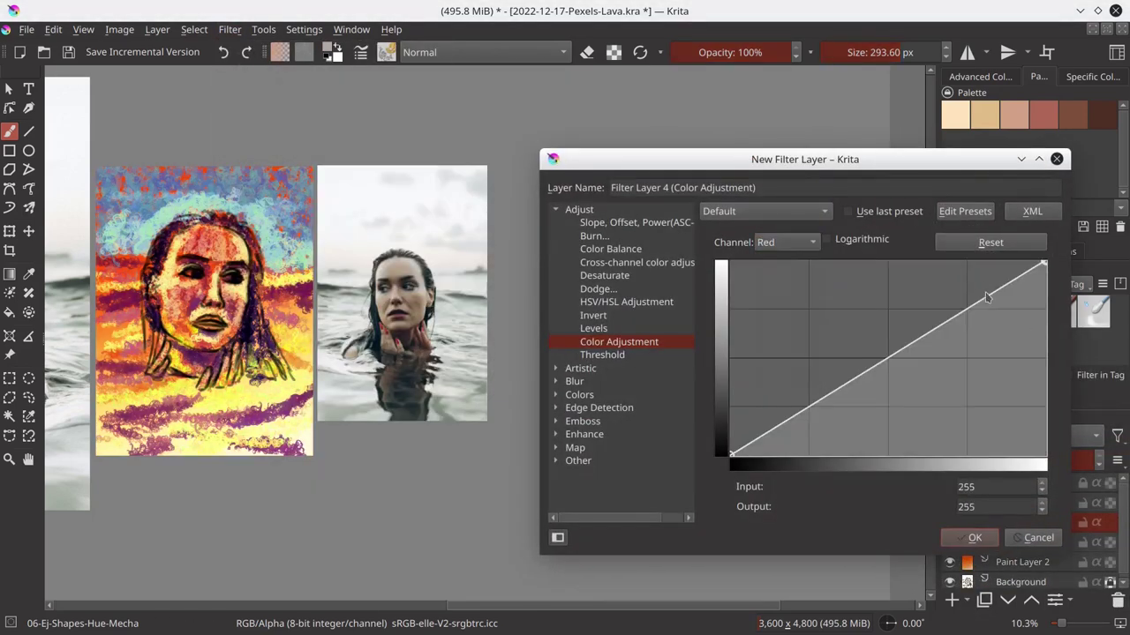
scroll(786, 242, down, 3)
scroll(785, 242, down, 2)
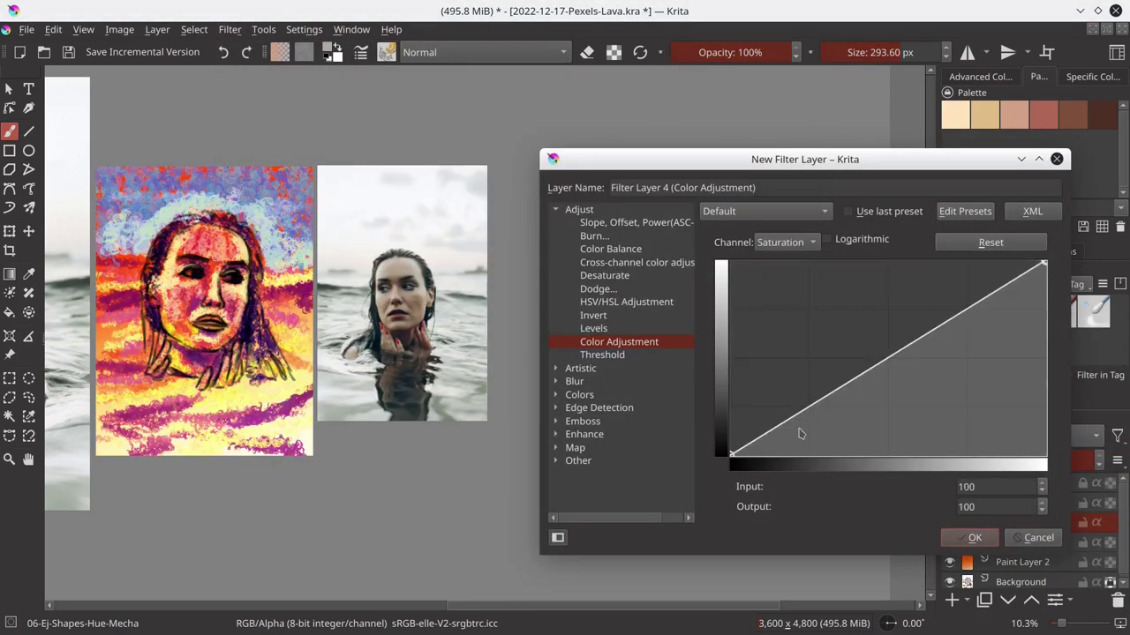
drag(1044, 263, 1068, 305)
drag(731, 453, 670, 424)
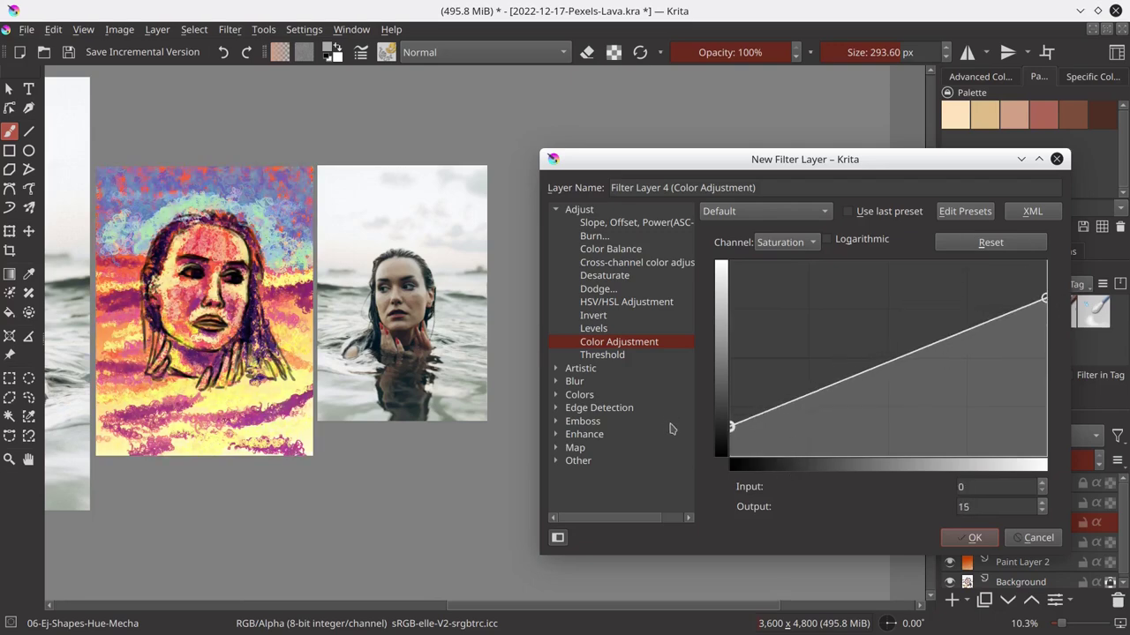
click(962, 537)
- Add an HSV/HSL Adjustment filter layer with Saturation -20
right_click(962, 538)
click(959, 464)
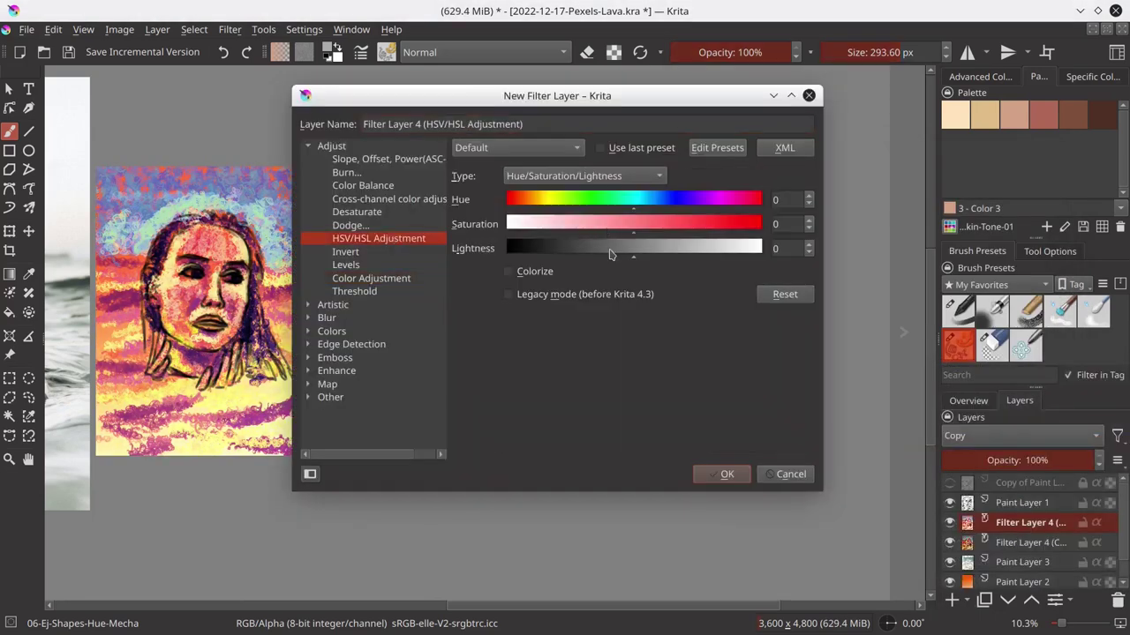
click(723, 474)
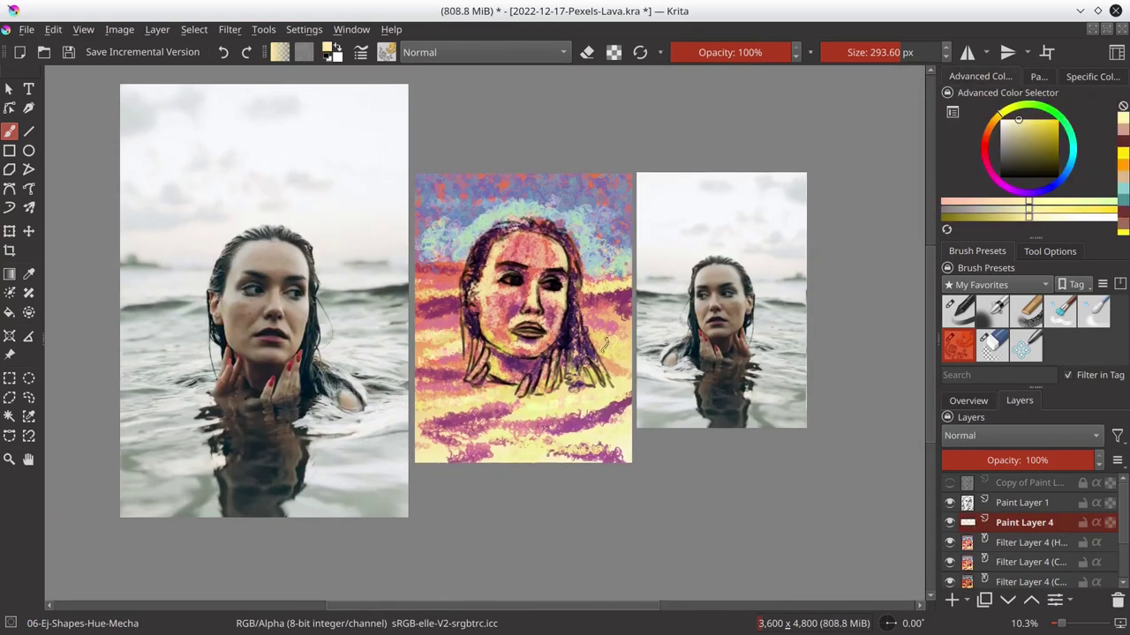
- Paint dark maroon strokes in the lower-left of the painting and save
ctrl+click(671, 337)
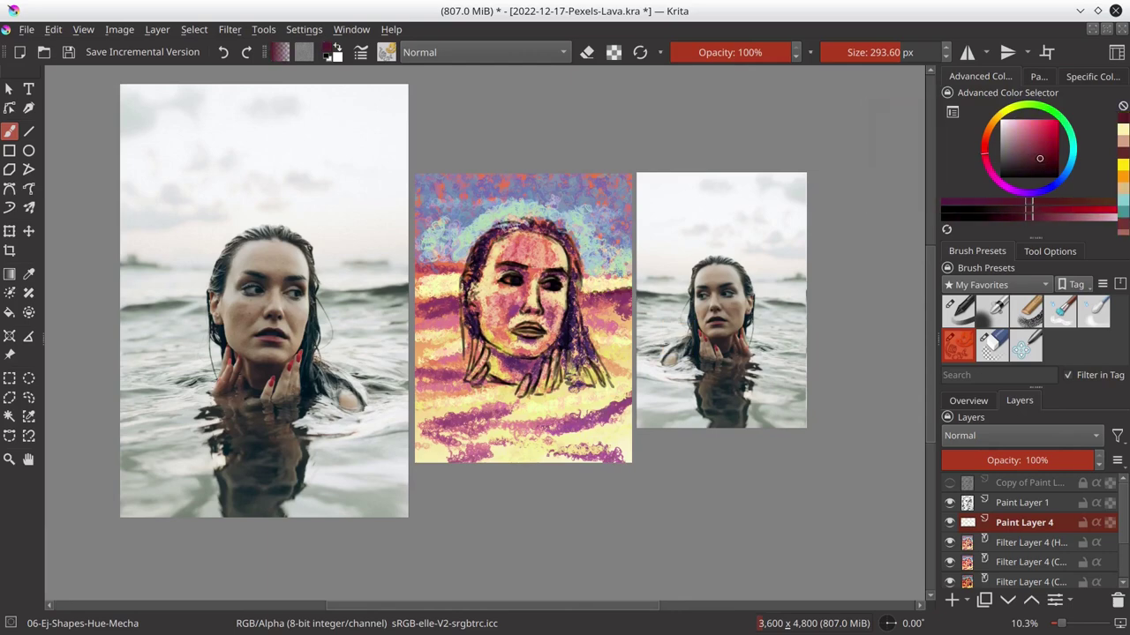
drag(441, 417, 516, 410)
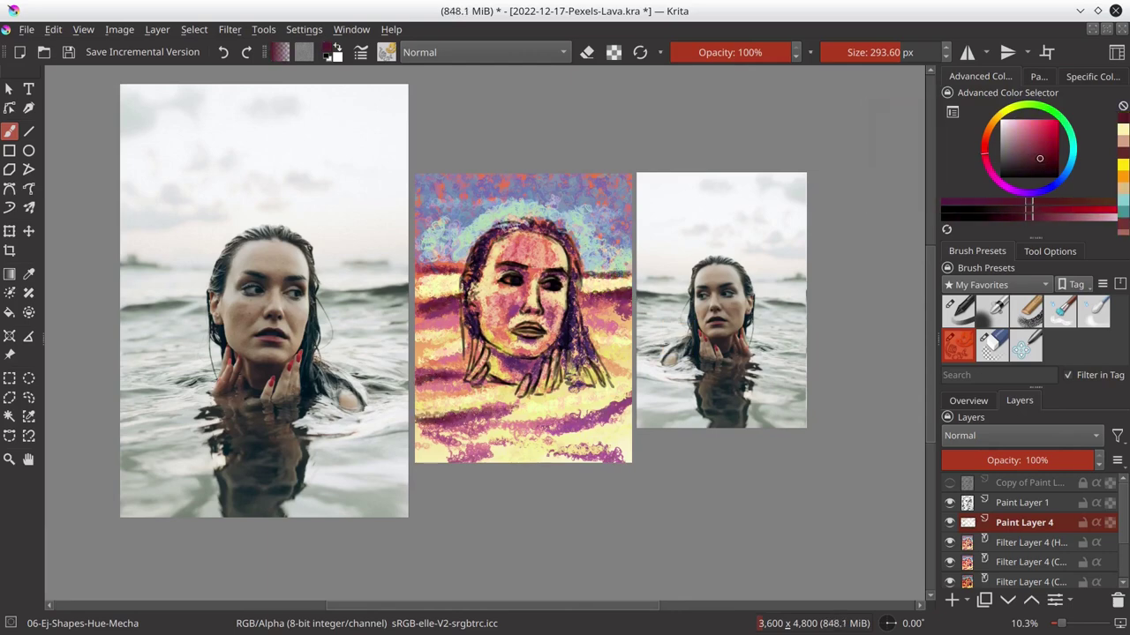
drag(419, 450, 569, 430)
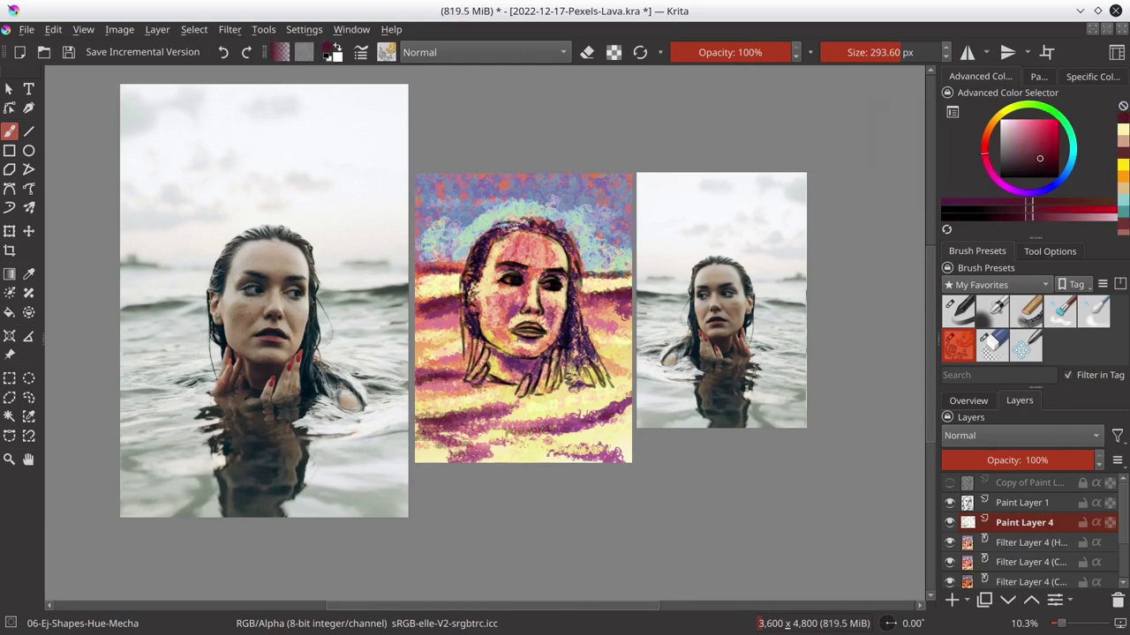
key(ctrl+s)
- Add an HSV/HSL filter layer shifting the hue to -13
click(952, 600)
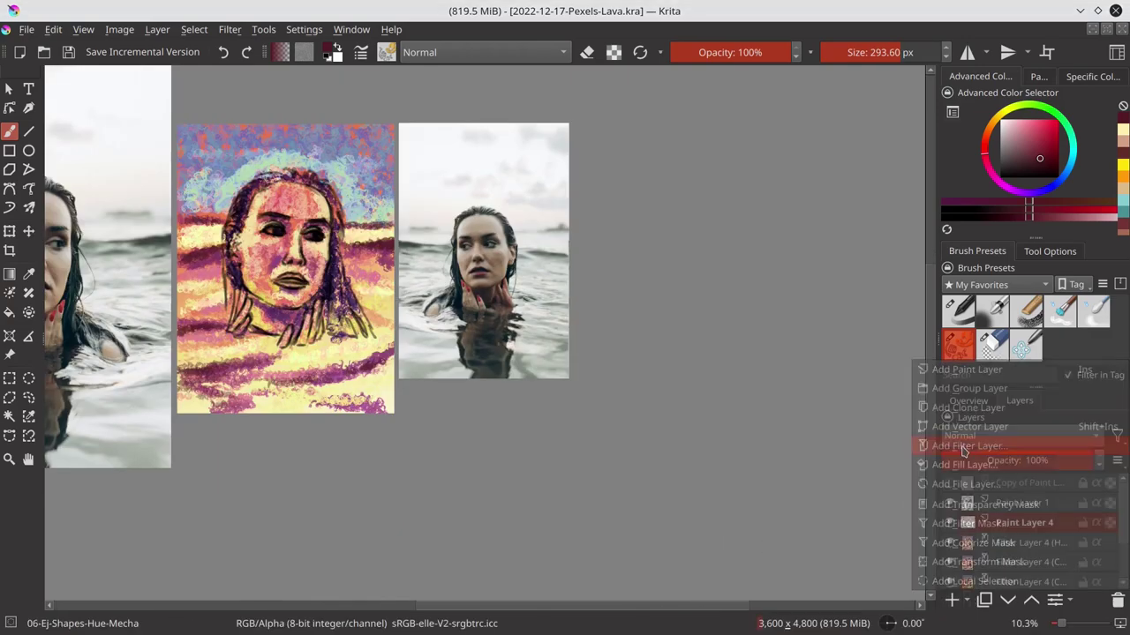
click(964, 447)
mouse_move(900, 253)
mouse_down()
mouse_move(845, 258)
mouse_move(960, 261)
mouse_up()
click(1041, 528)
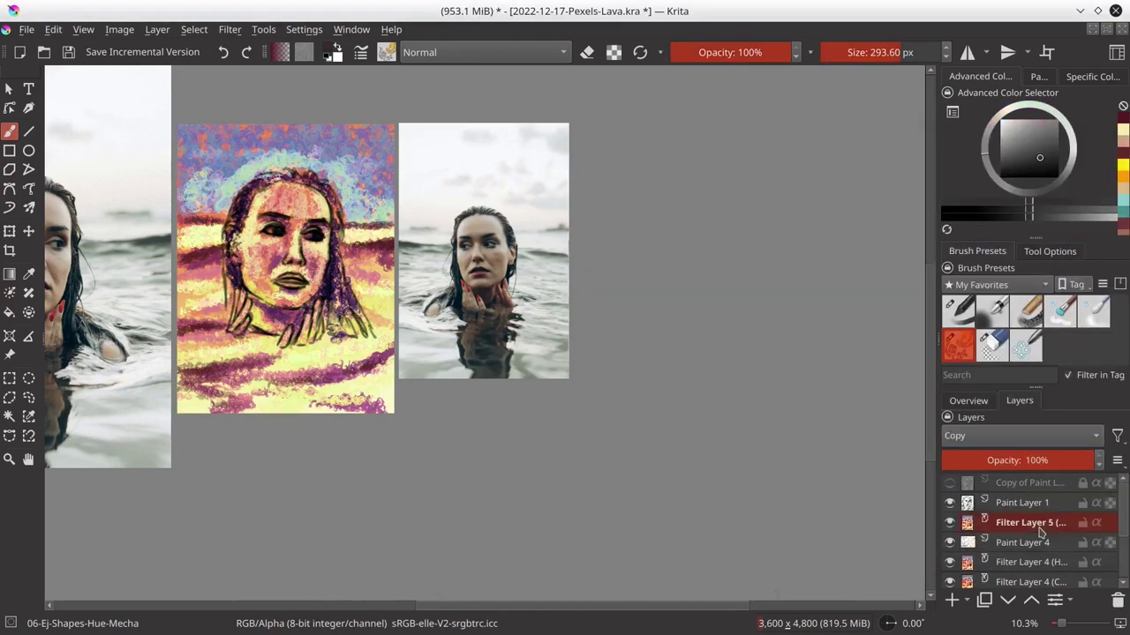
- Hide the colour layers beneath the sketch so only the line drawing shows
scroll(1015, 565, up, 2)
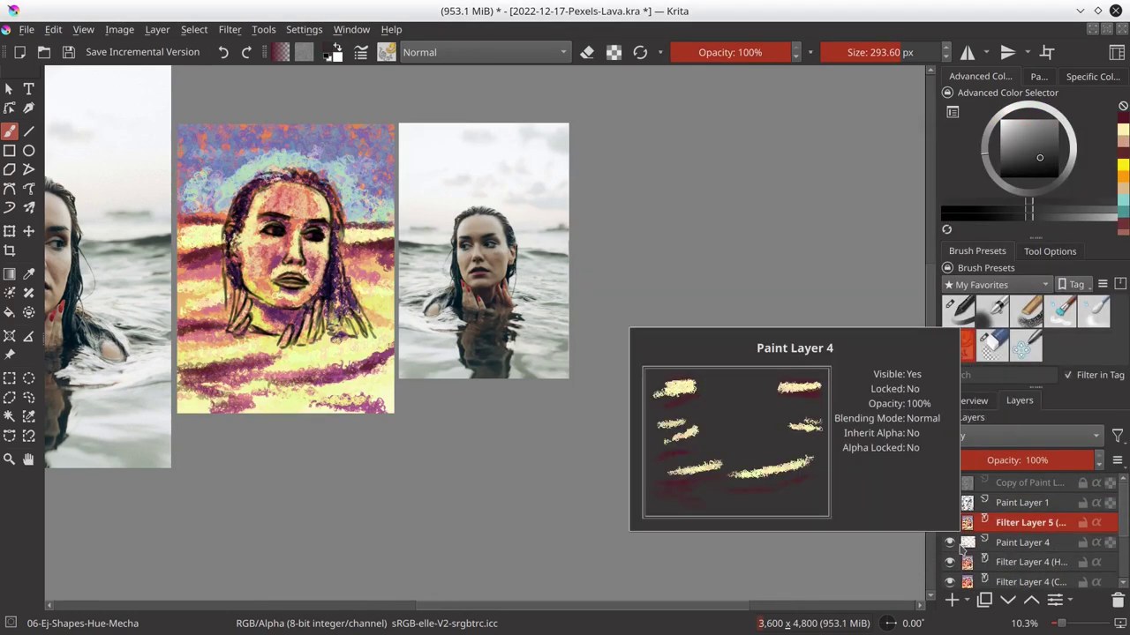
click(948, 544)
click(949, 581)
- On a new paint layer, brush pink skin tone over the forehead, face and chin
key(ctrl+s)
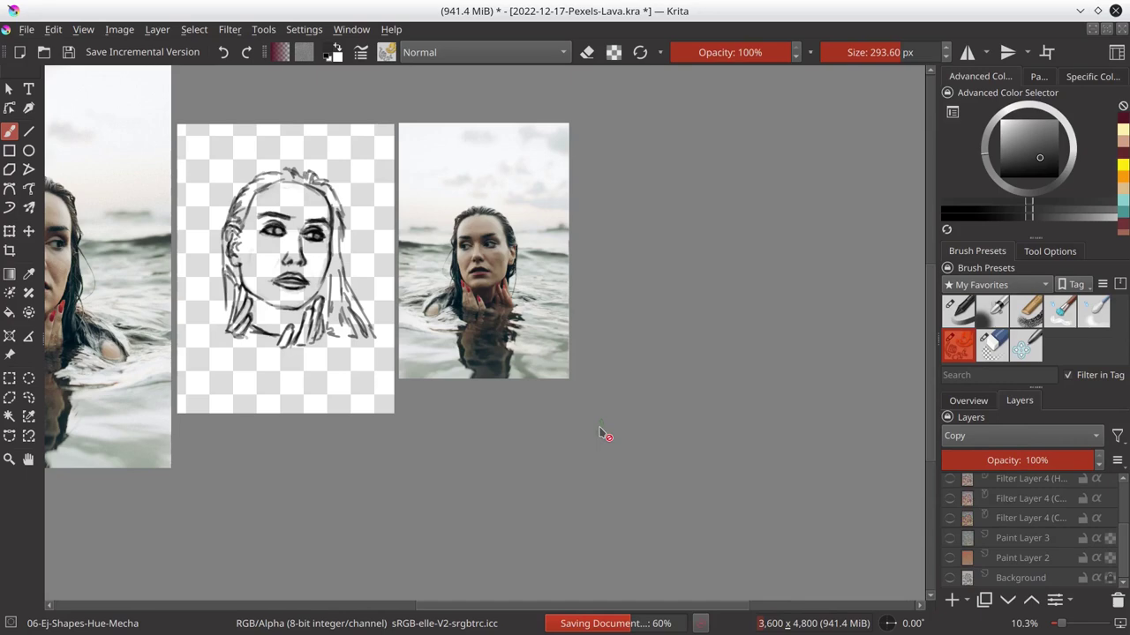
click(952, 600)
click(1039, 76)
click(1014, 115)
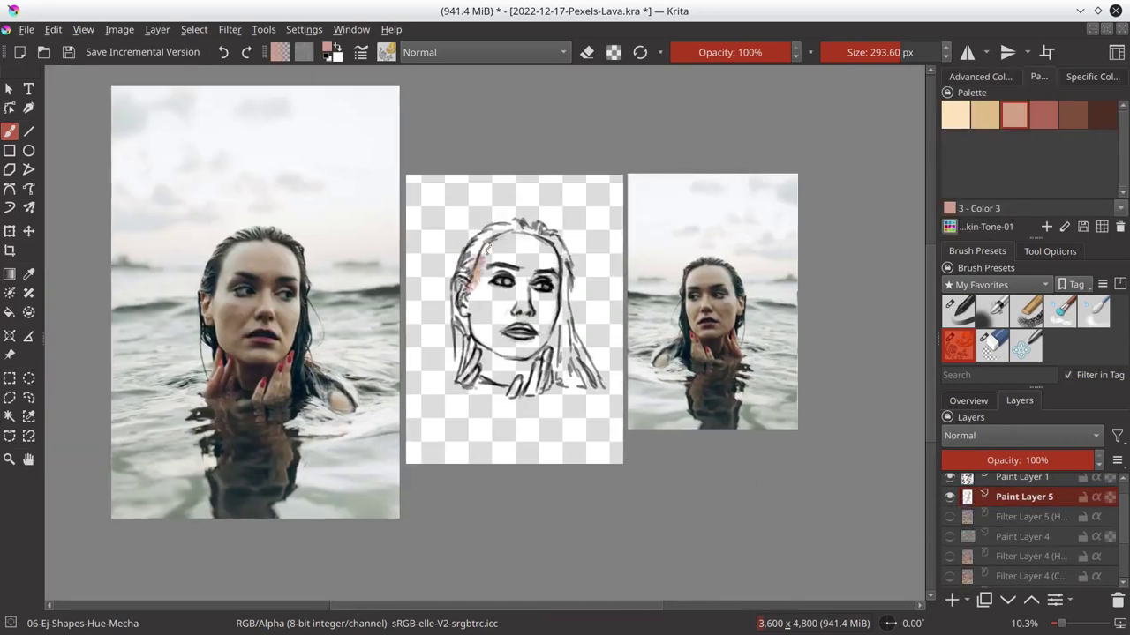
mouse_move(477, 242)
mouse_down()
mouse_move(547, 300)
mouse_move(468, 371)
mouse_move(529, 370)
mouse_move(529, 265)
mouse_up()
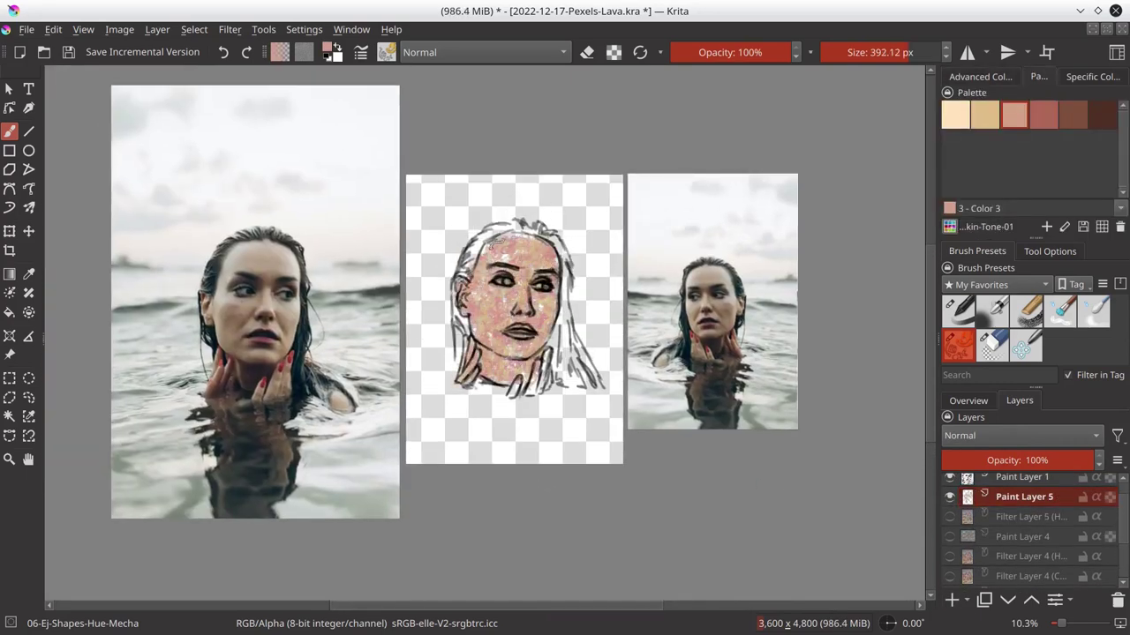
drag(538, 353, 516, 397)
- Shade the neck and left cheek dark brown, then try reddish, tan and peach swatches
click(1104, 117)
drag(481, 358, 529, 369)
drag(484, 300, 507, 331)
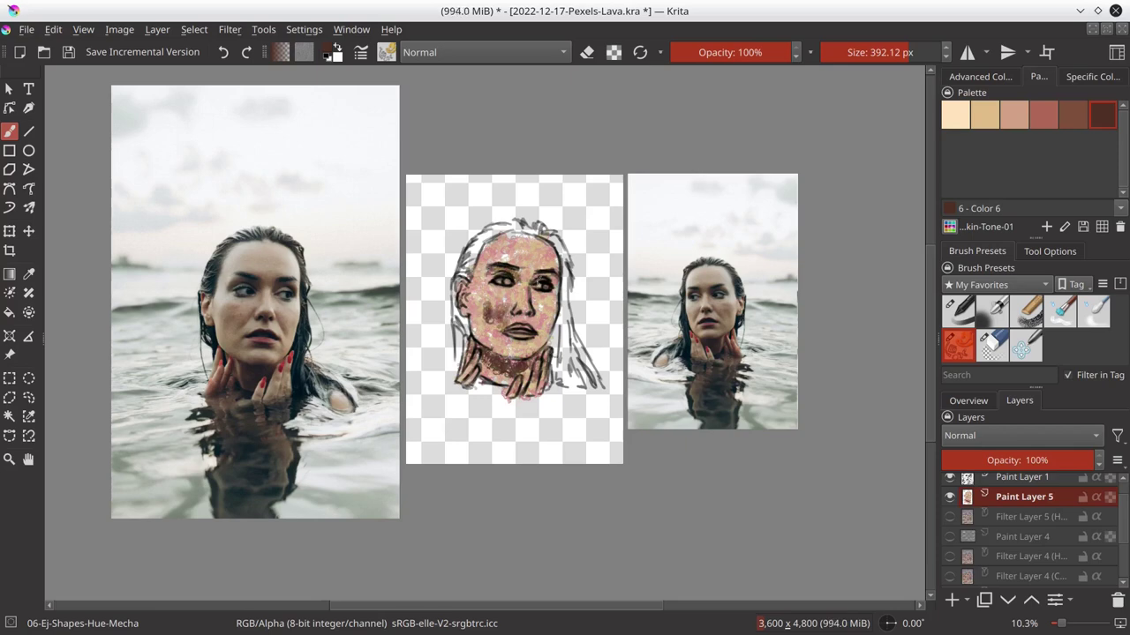
click(1043, 116)
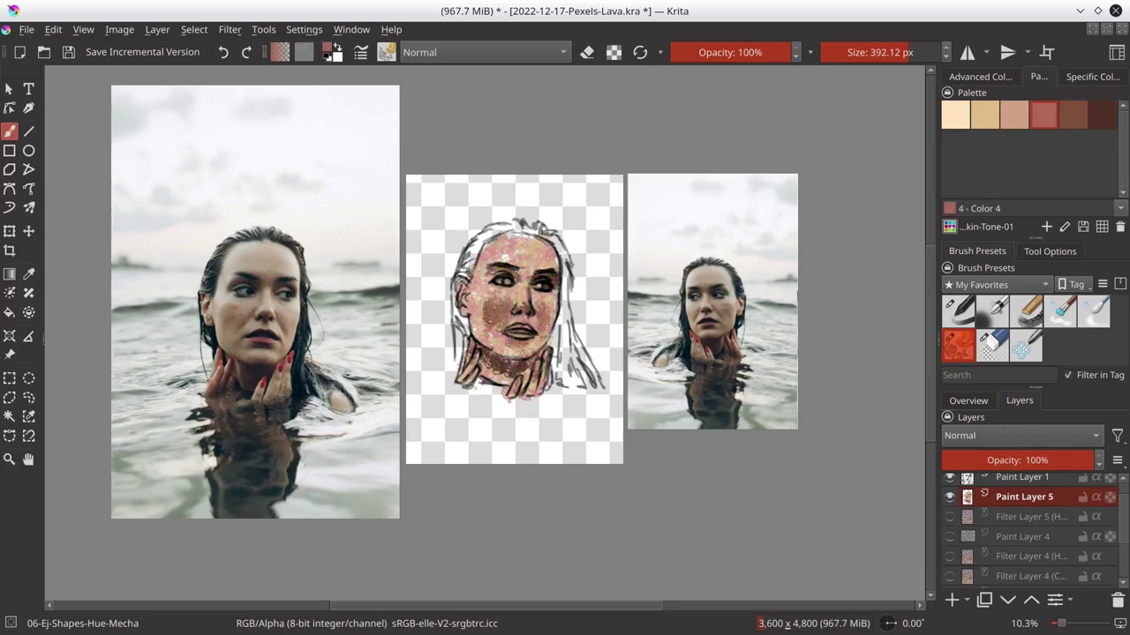
click(979, 117)
click(955, 114)
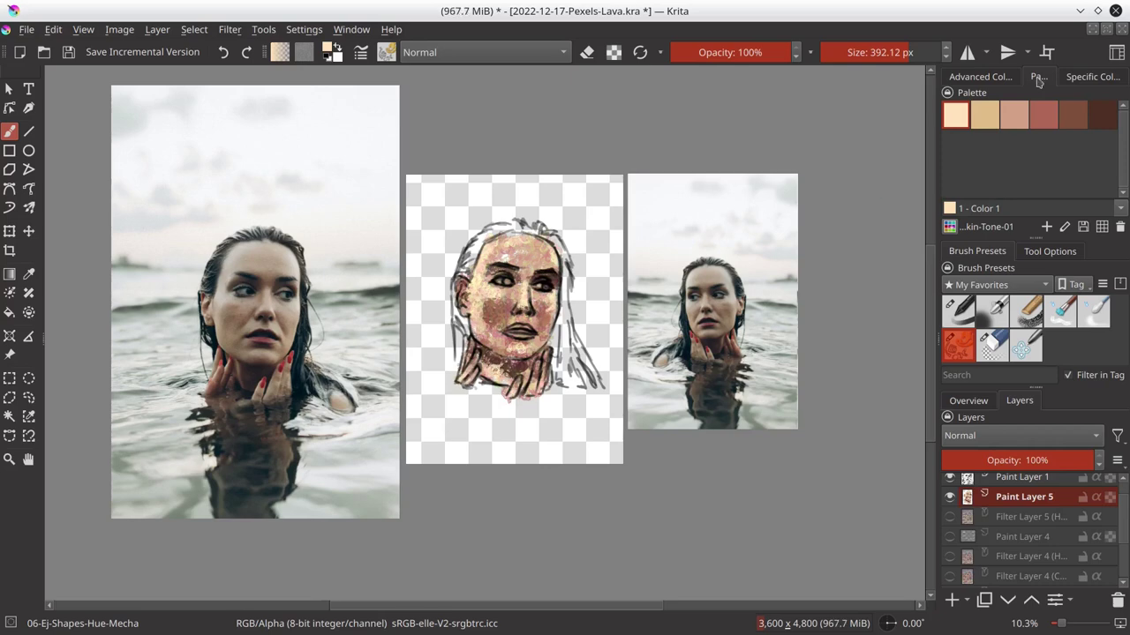
- Paint cyan strokes into the top-left sky and show the colour layers again
click(979, 77)
click(1046, 120)
drag(419, 229, 481, 199)
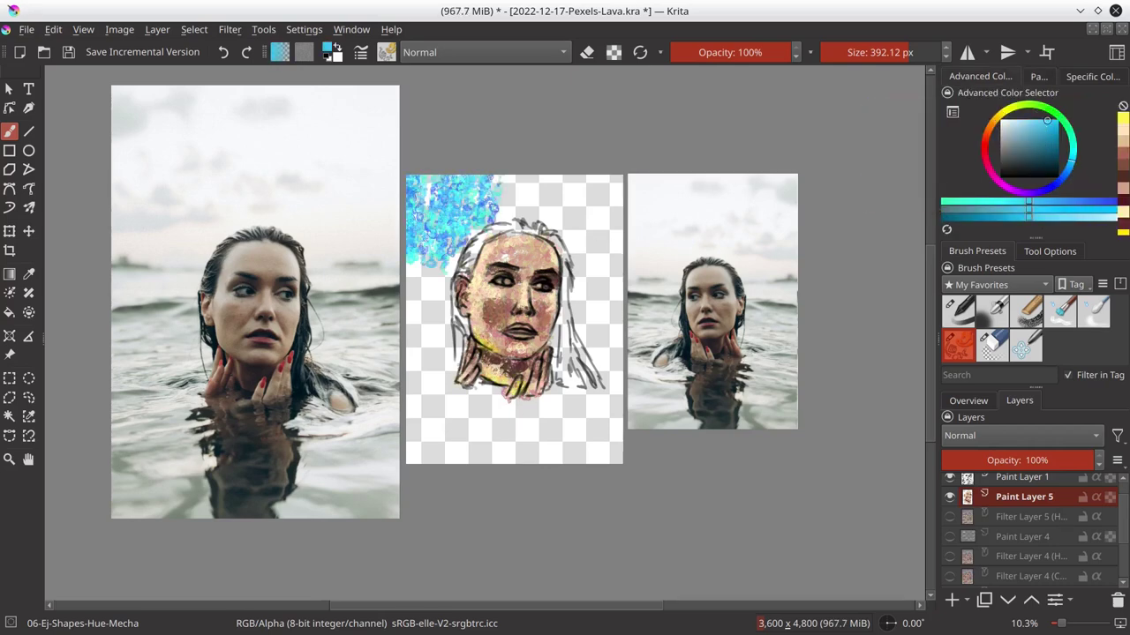
mouse_move(950, 517)
mouse_down()
mouse_move(952, 579)
mouse_move(950, 557)
mouse_up()
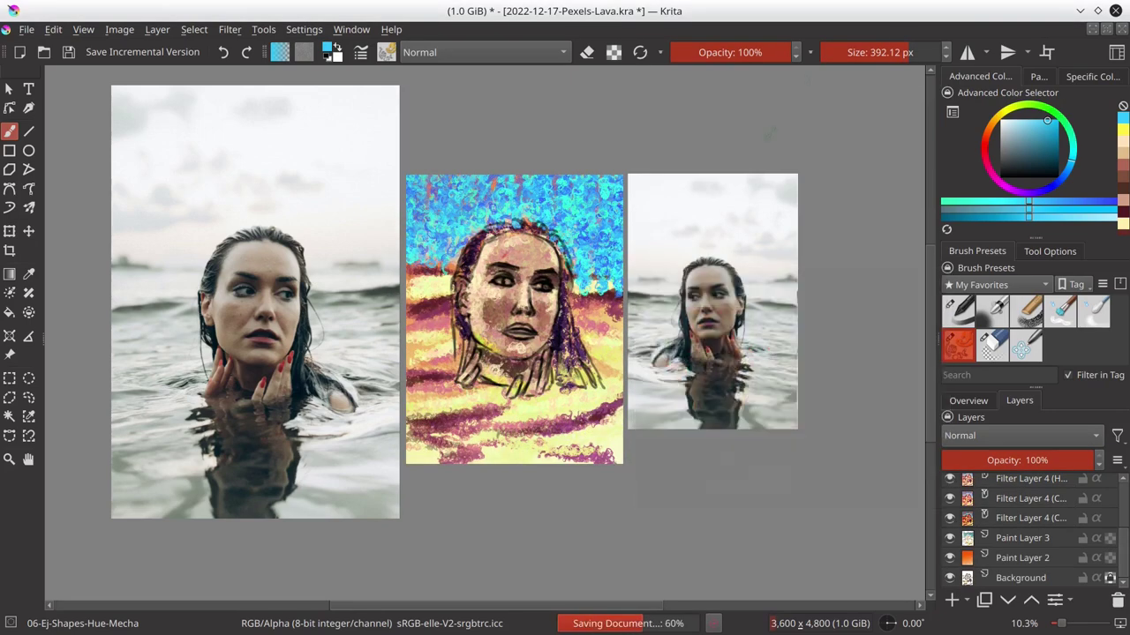
- Add a new top layer filled with black
click(1017, 119)
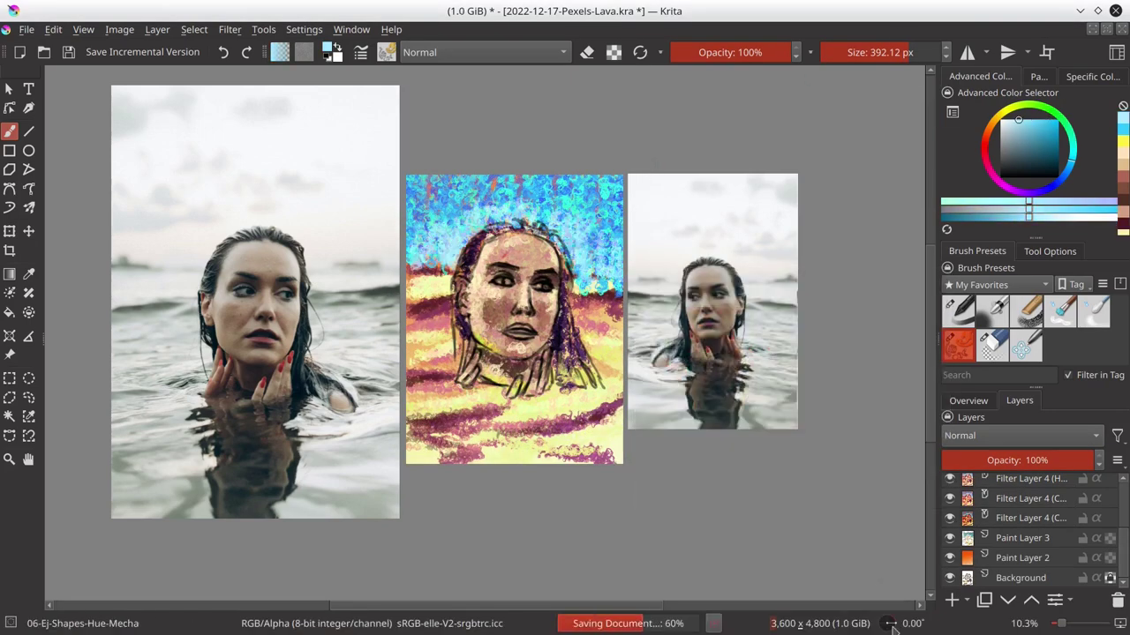
key(Insert)
key(d)
key(shift+BackSpace)
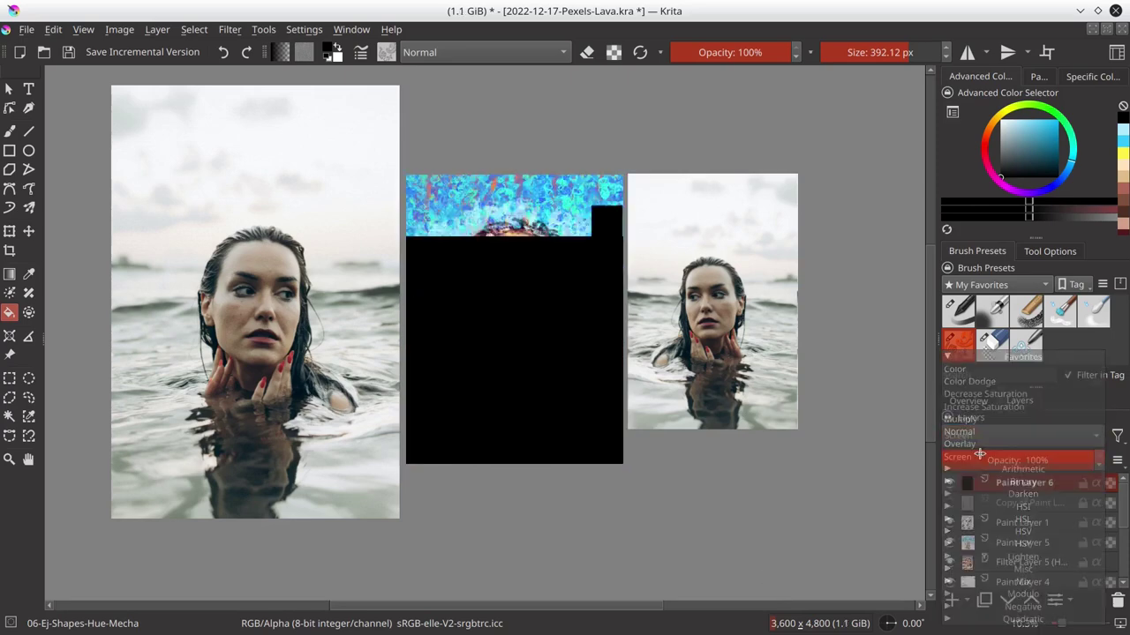
- Try Screen and then Normal blending modes on the black layer
click(1004, 440)
click(917, 465)
click(982, 439)
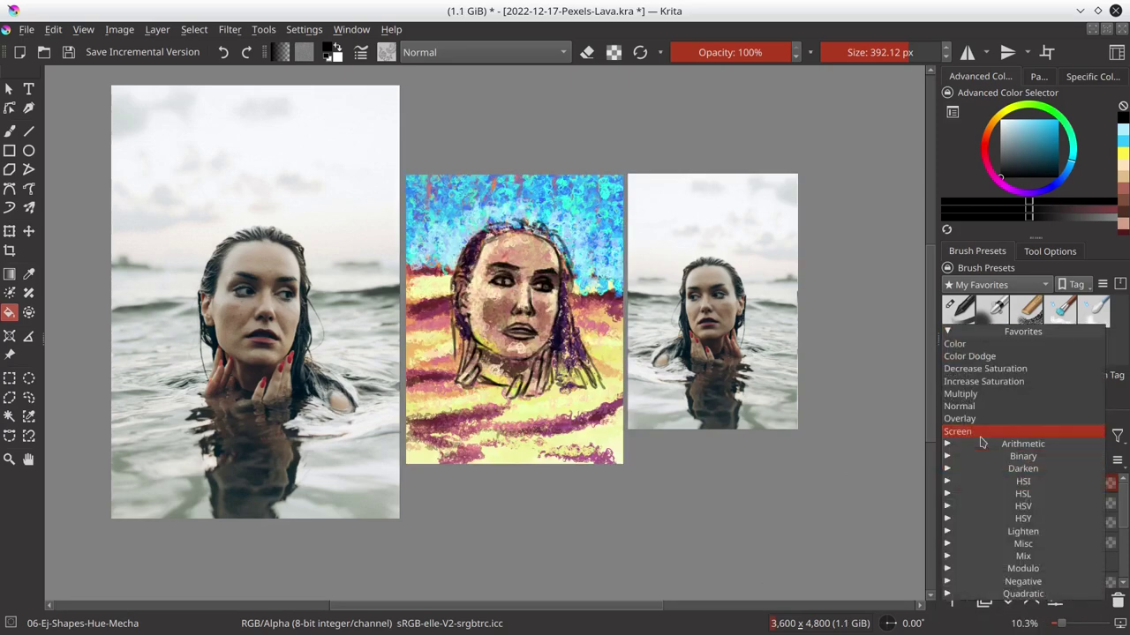
click(892, 469)
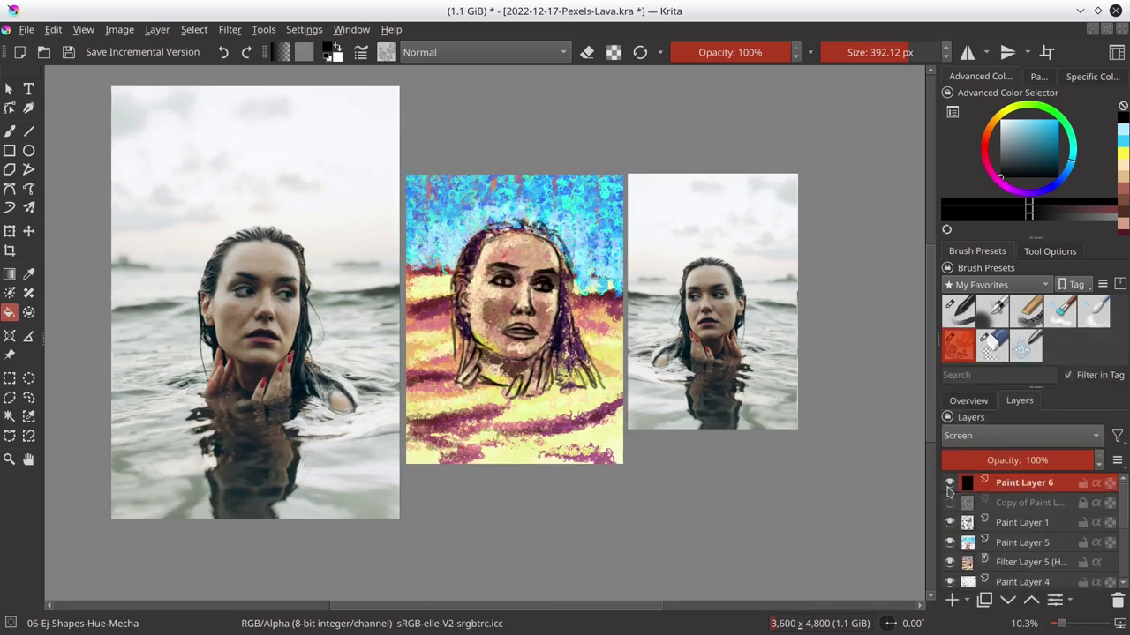
click(982, 439)
click(978, 407)
click(982, 438)
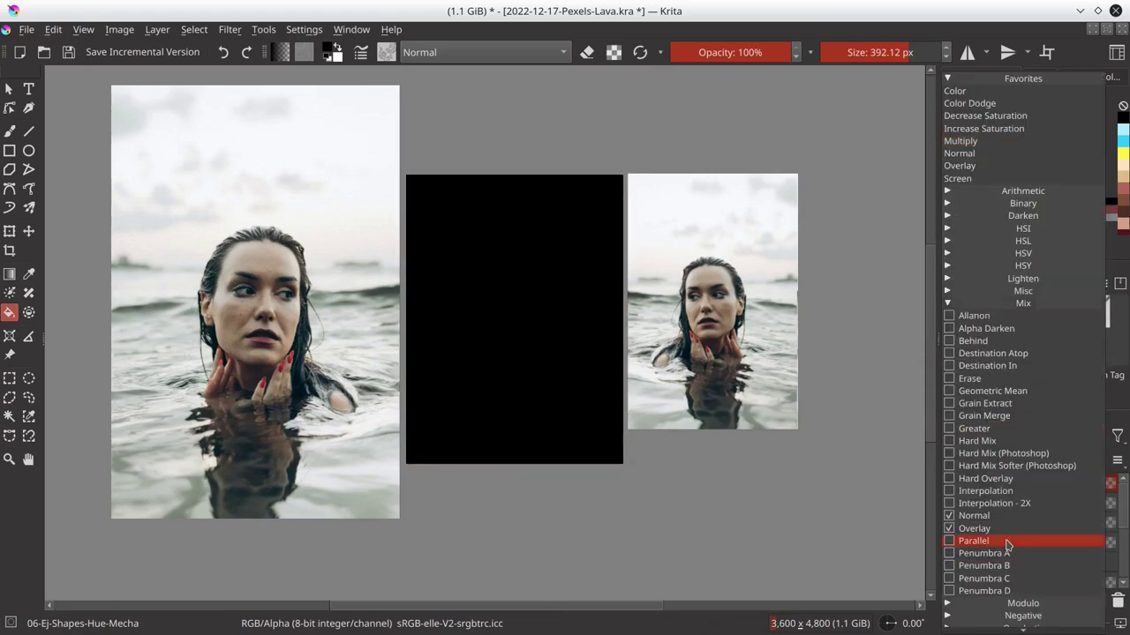
key(Escape)
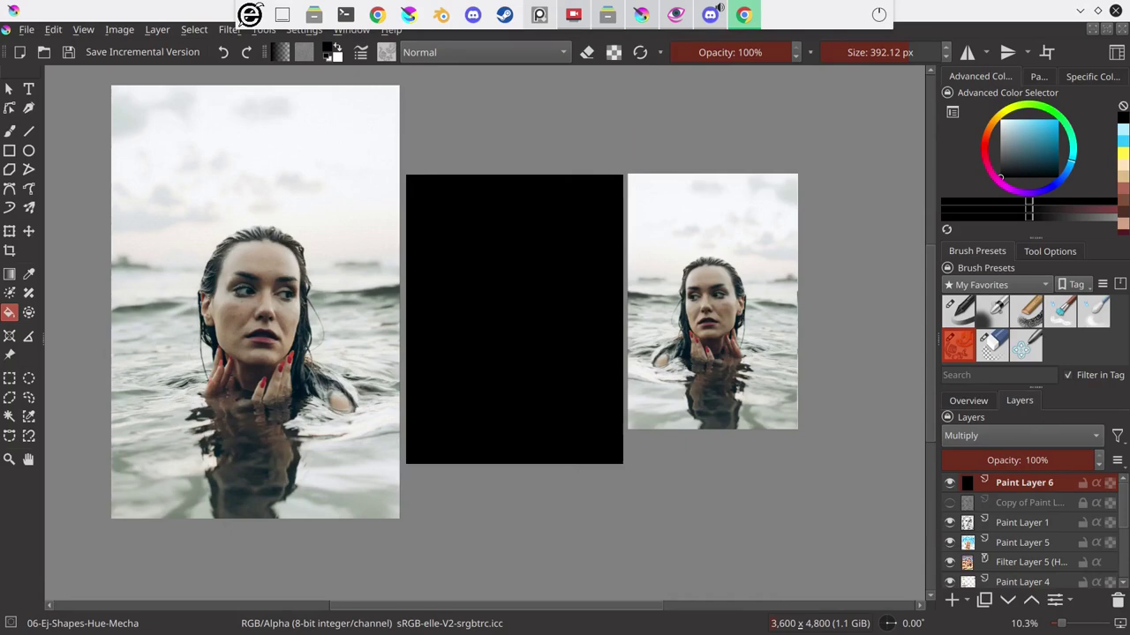
- Open the waterfall painting file, then set the black layer's blending to greyscale
key(ctrl+o)
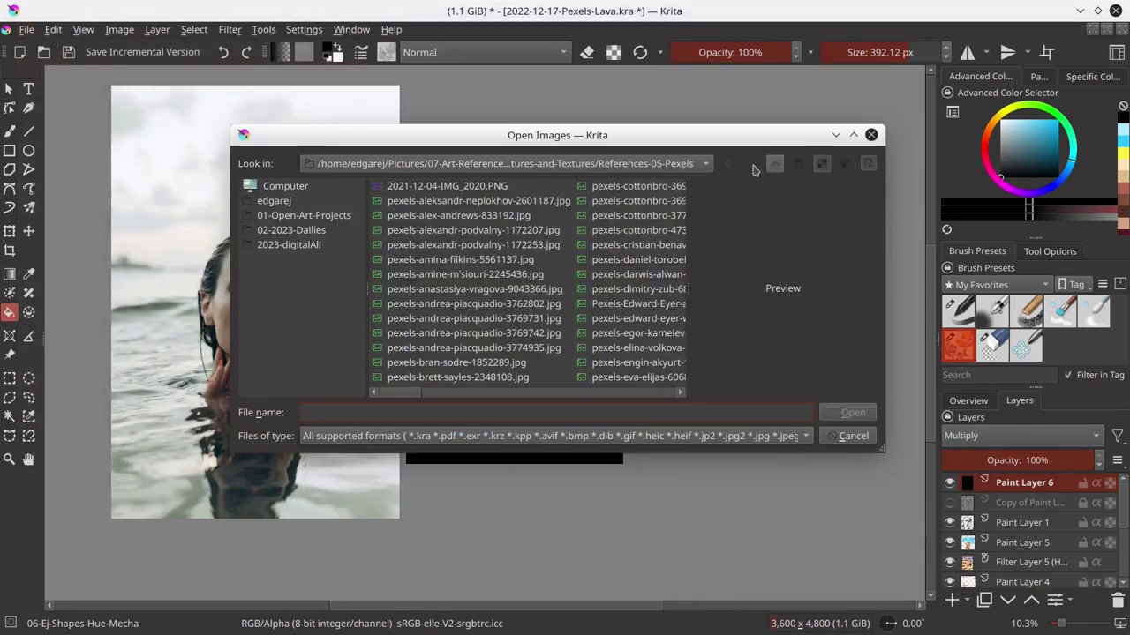
click(303, 215)
double_click(423, 224)
click(479, 348)
click(845, 415)
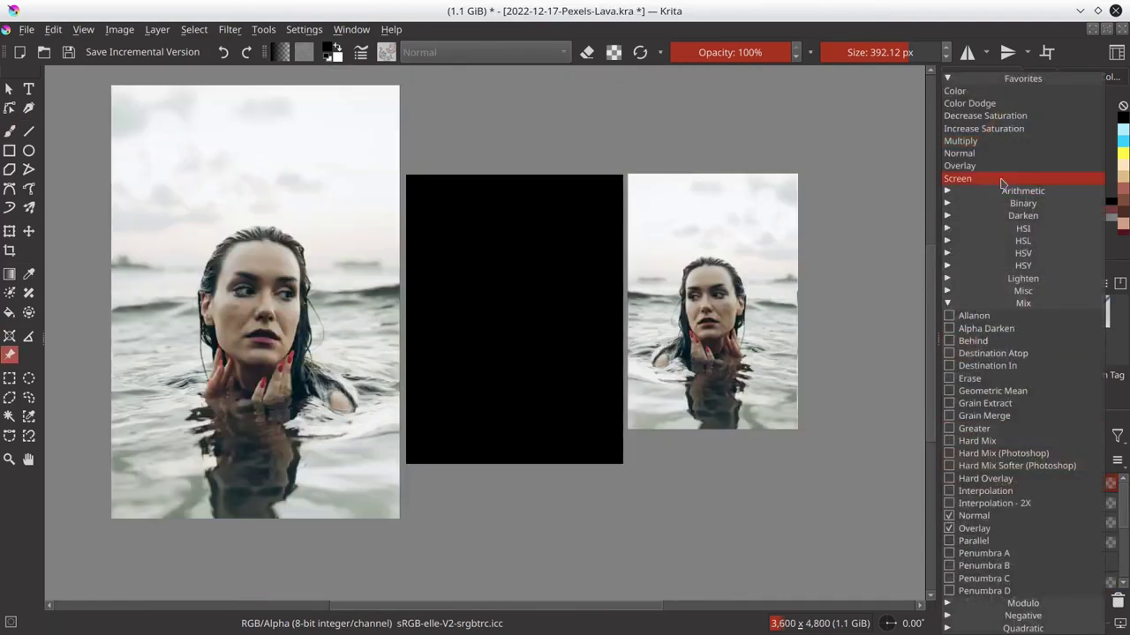
click(1002, 180)
- Add a Multiply layer above Paint Layer 5 and darken the face, chin and neck with a chalk brush
click(1024, 542)
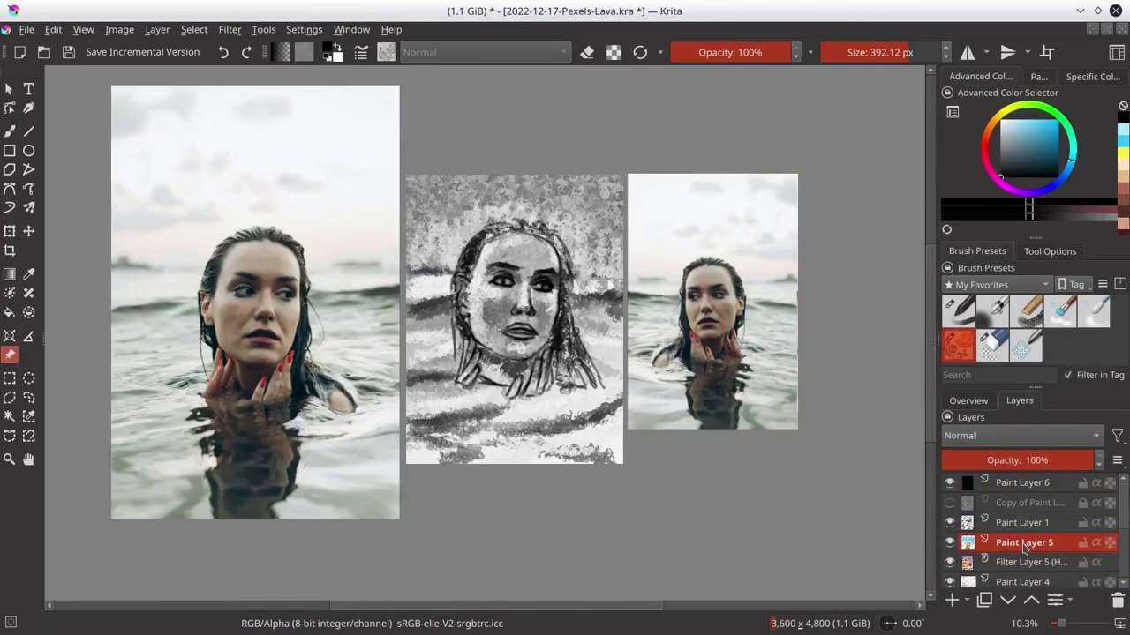
click(951, 600)
click(1020, 435)
click(988, 418)
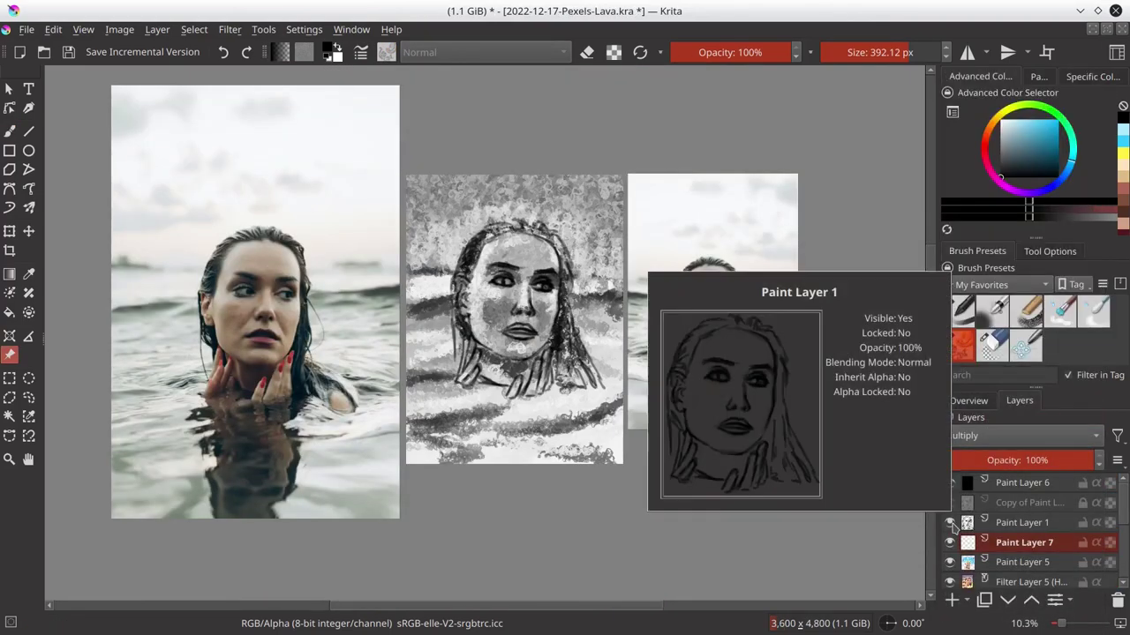
key(b)
mouse_move(485, 269)
mouse_down()
mouse_move(521, 280)
mouse_move(518, 295)
mouse_up()
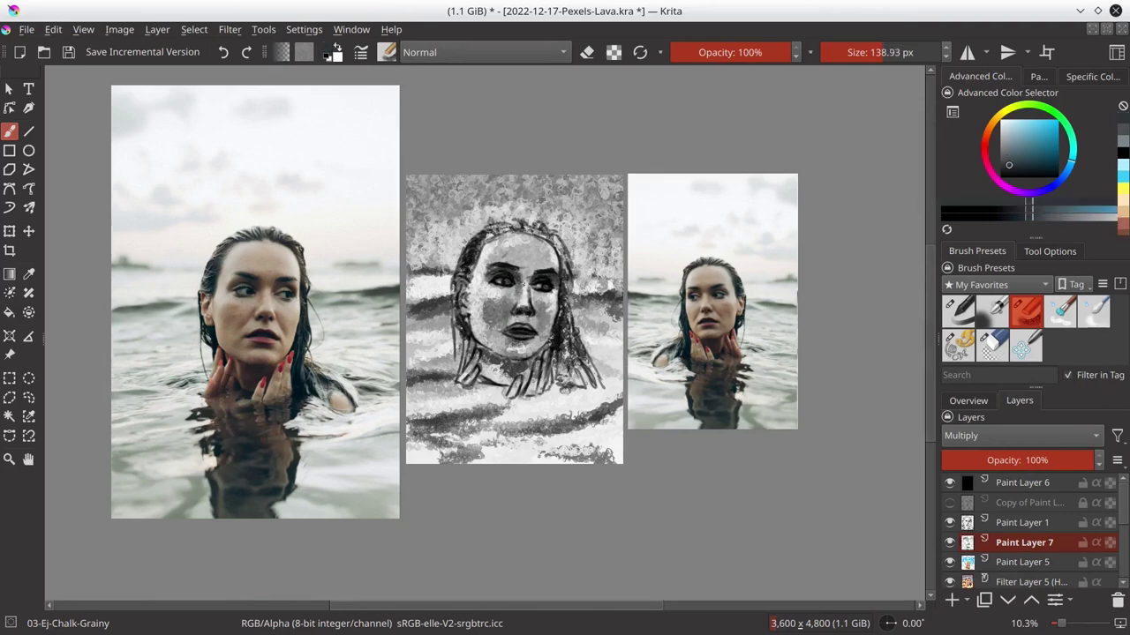
drag(523, 334, 551, 381)
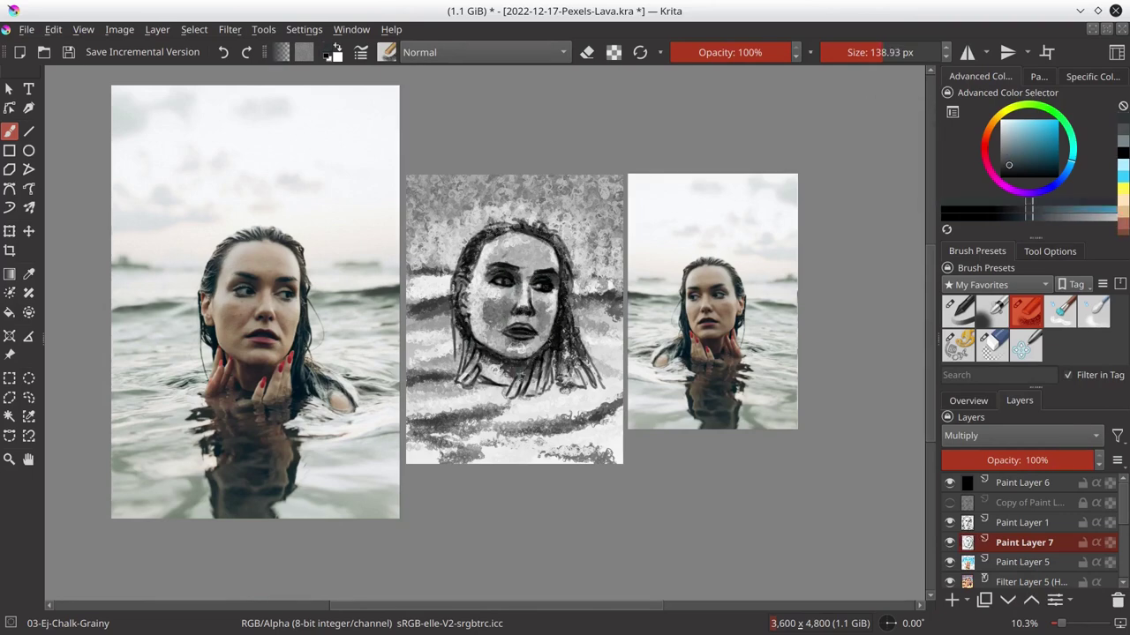
click(949, 483)
click(949, 483)
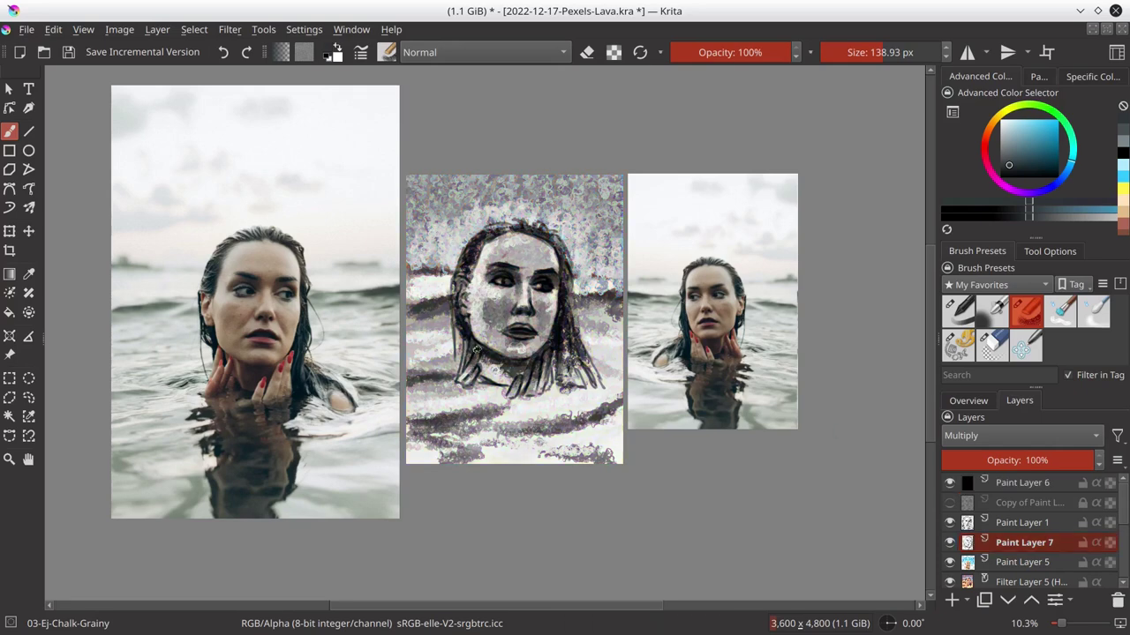
- Brush bright vertical streaks across the sky on a Color Dodge layer and hide the greyscale overlay
click(951, 600)
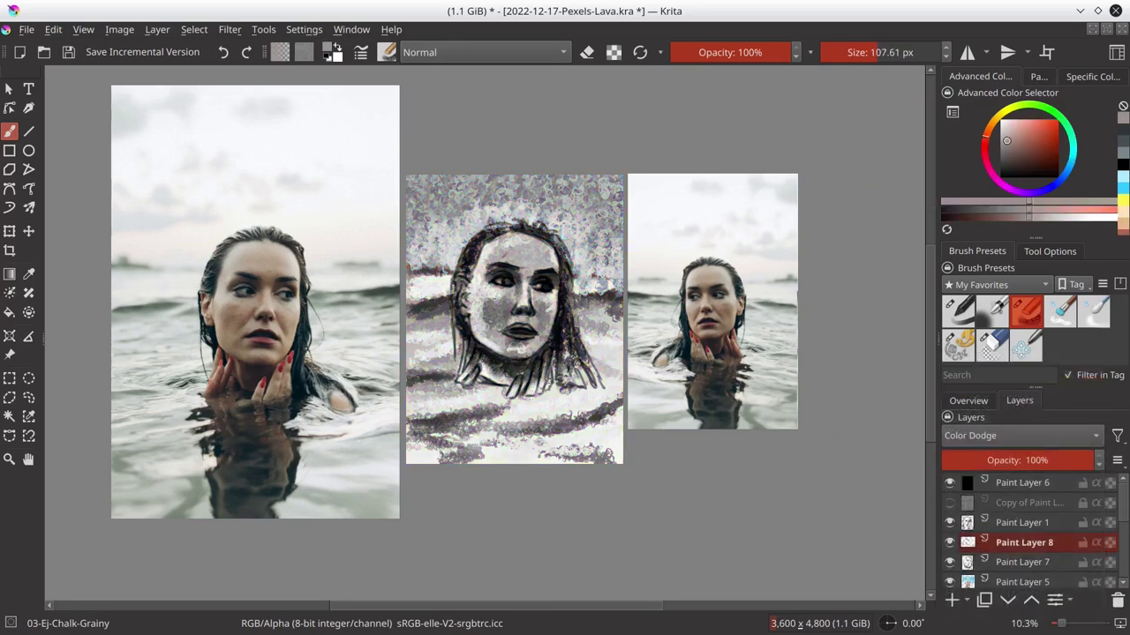
mouse_move(494, 240)
mouse_down()
mouse_move(441, 264)
mouse_move(503, 185)
mouse_move(600, 265)
mouse_move(522, 214)
mouse_move(523, 243)
mouse_up()
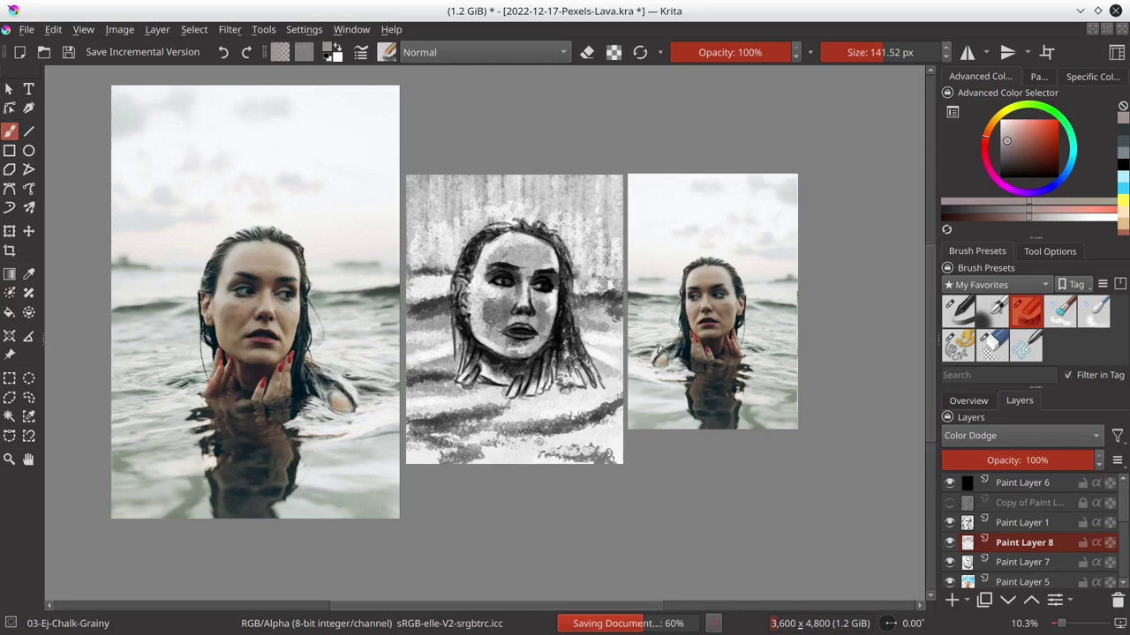
click(949, 483)
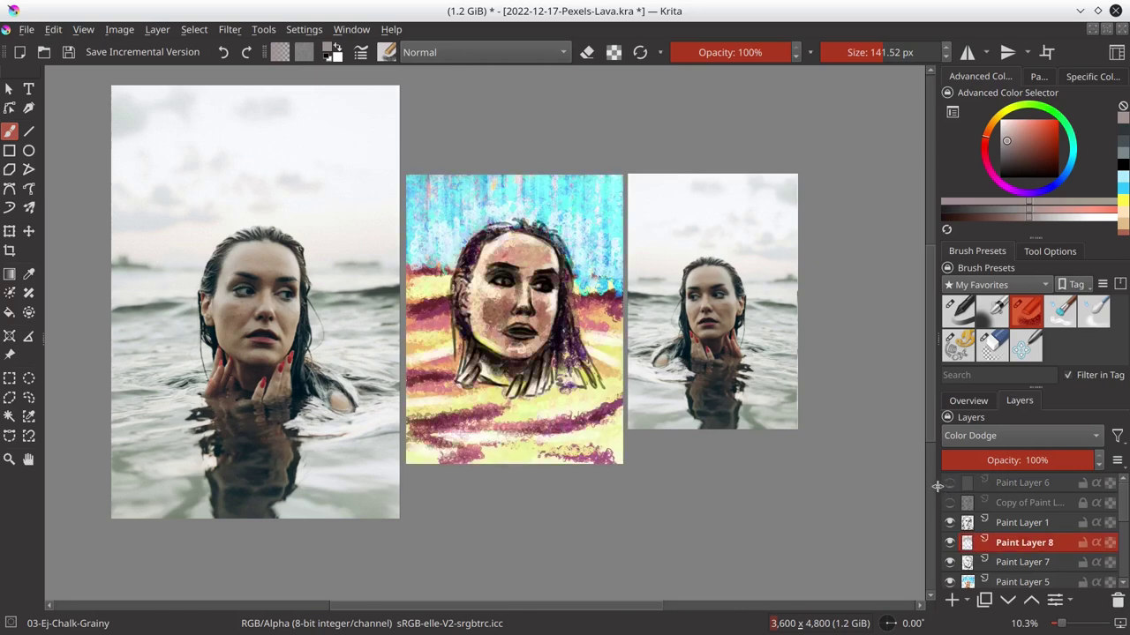
- Polygon-select the lava, shift its hue to red and yellow with an HSV/HSL filter layer, then deselect and save
key(ctrl+s)
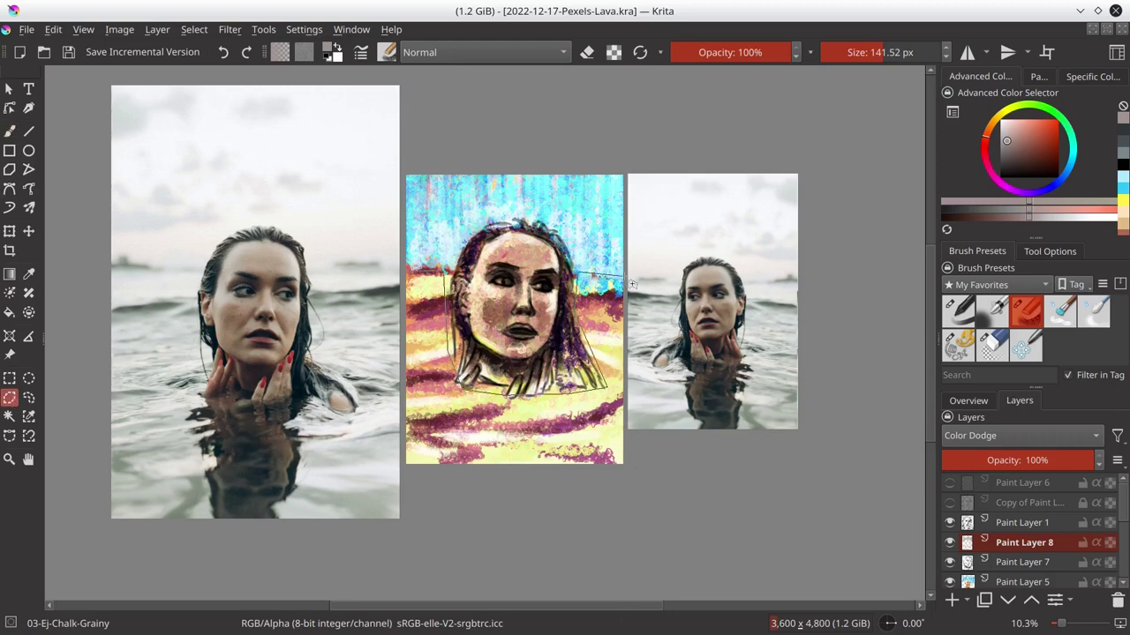
click(633, 481)
double_click(362, 481)
click(1007, 600)
click(971, 454)
drag(568, 93, 944, 113)
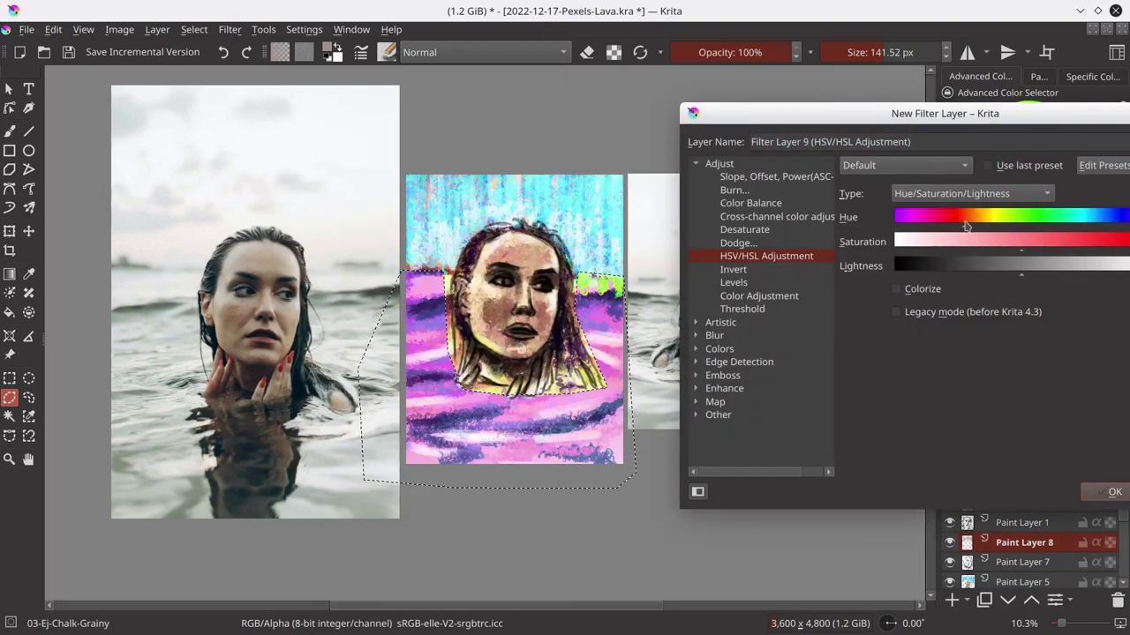
mouse_move(965, 227)
mouse_down()
mouse_move(913, 212)
mouse_move(1023, 218)
mouse_up()
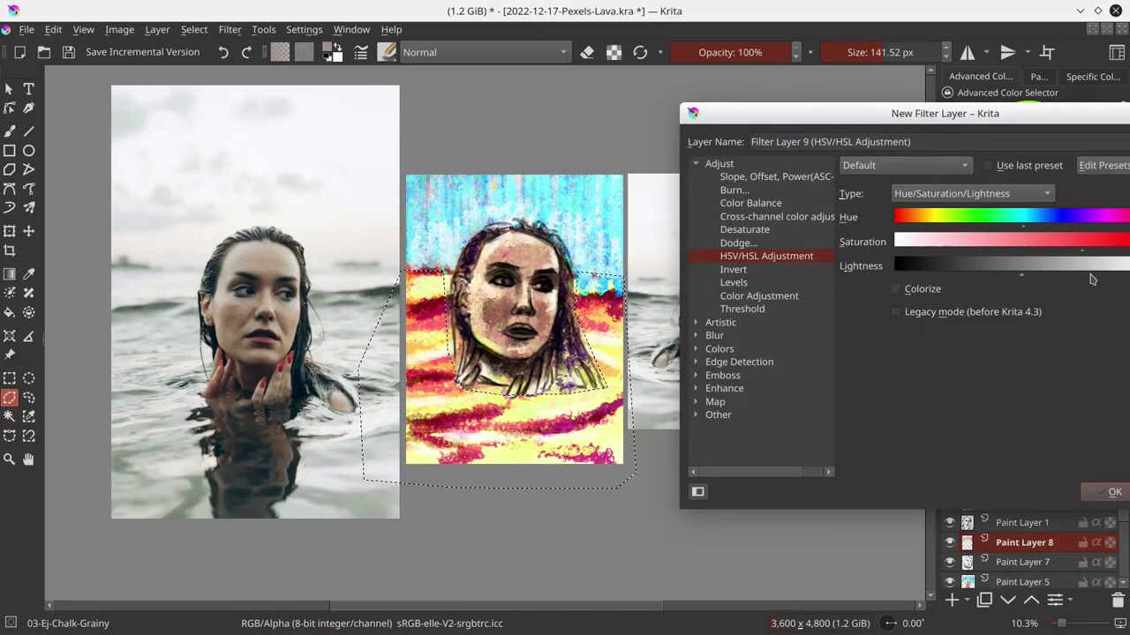
key(Return)
key(ctrl+shift+a)
key(ctrl+s)
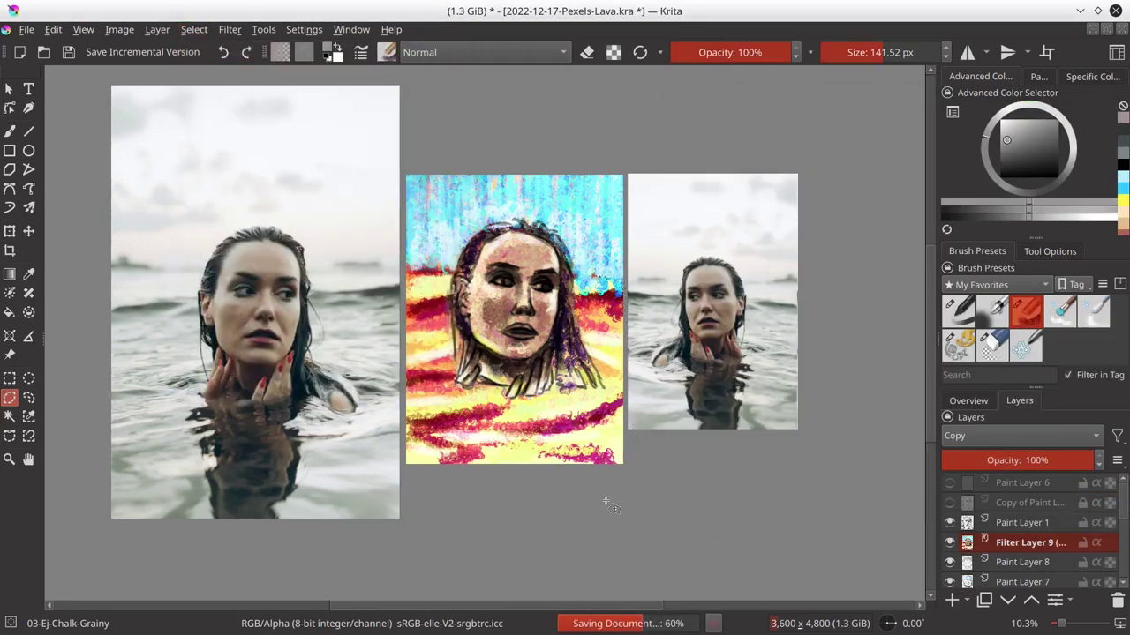
- Save a new incremental version and select the painting layers to combine
click(124, 55)
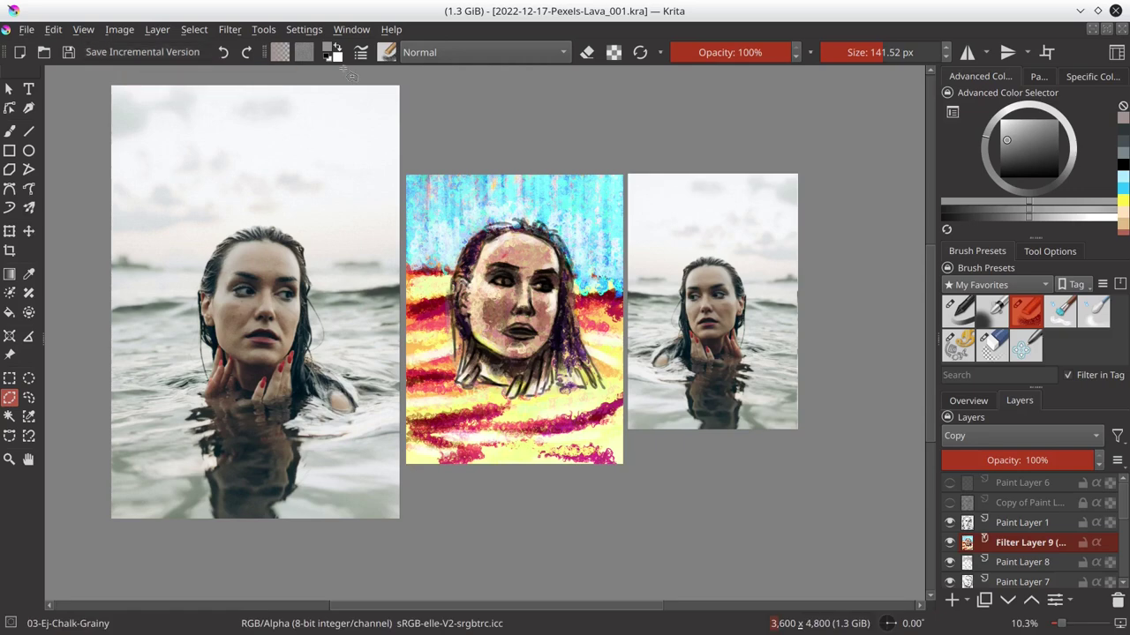
click(250, 15)
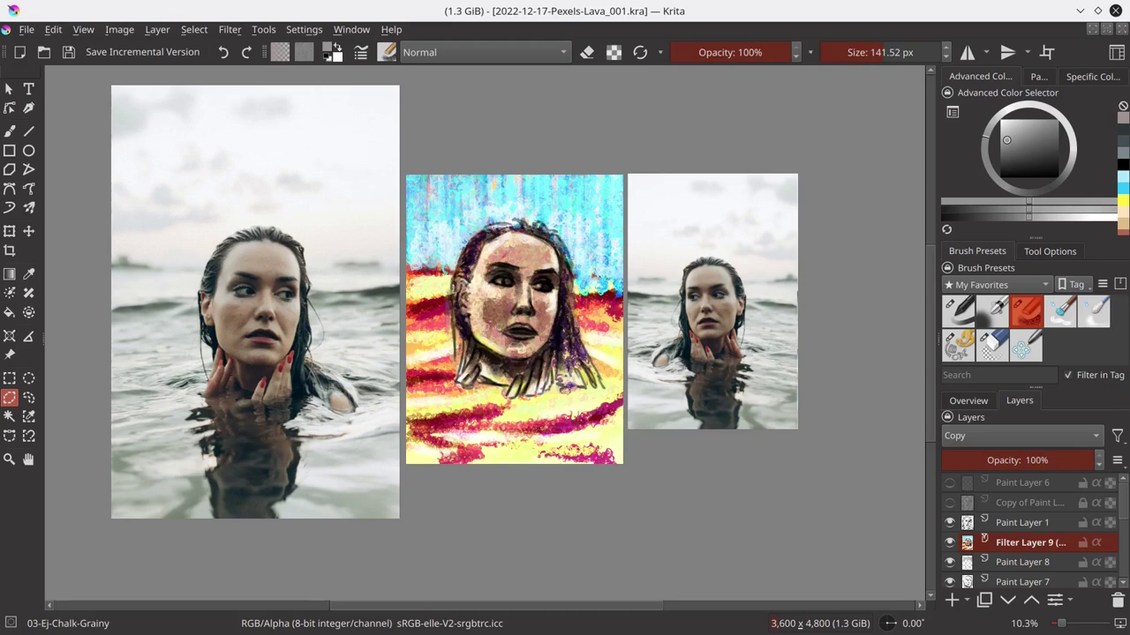
click(1022, 522)
- Merge the selected painting layers into one and show the Overview docker
right_click(1022, 522)
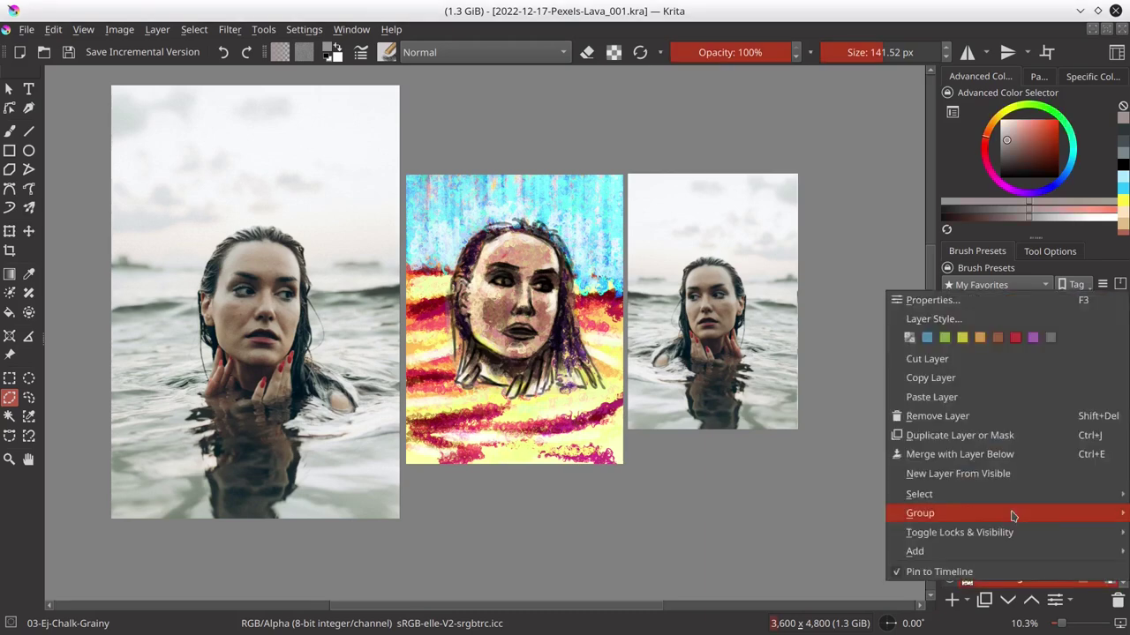
click(971, 512)
click(969, 401)
- Set up a smaller dark red Airbrush-Soft brush and save the document
click(992, 311)
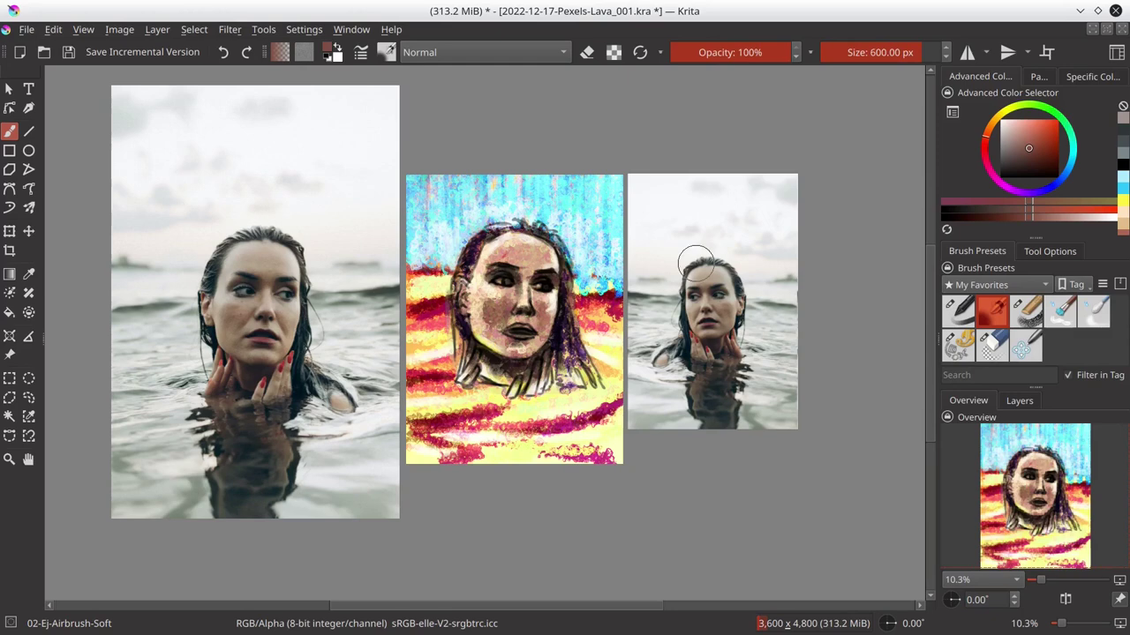
click(1030, 162)
key(bracketleft)
key(bracketleft)
key(bracketleft)
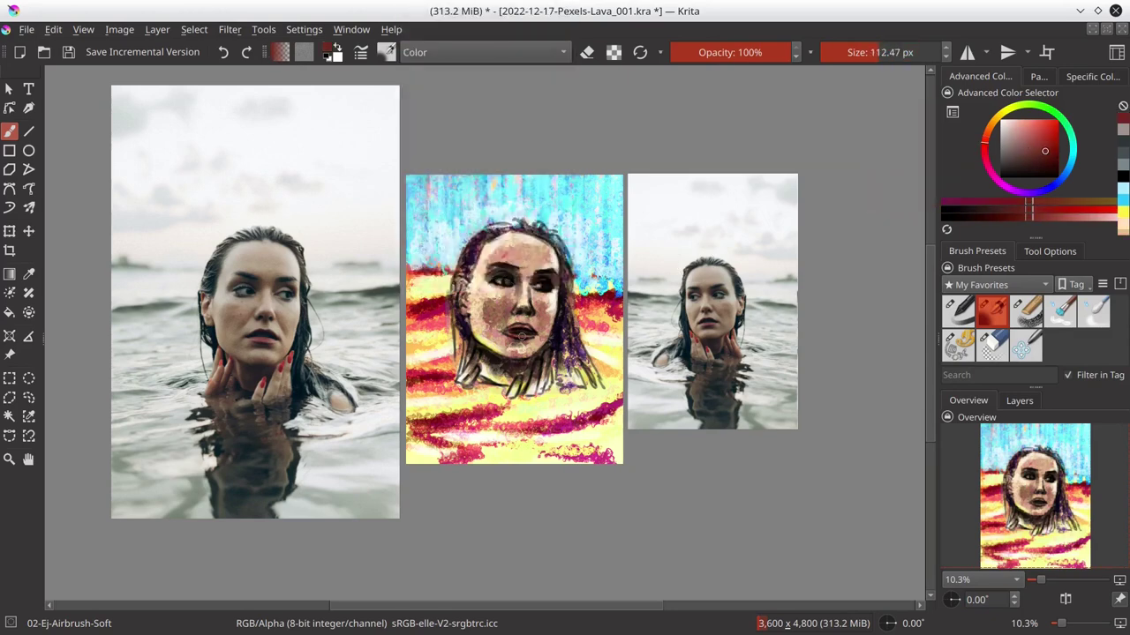
key(ctrl+s)
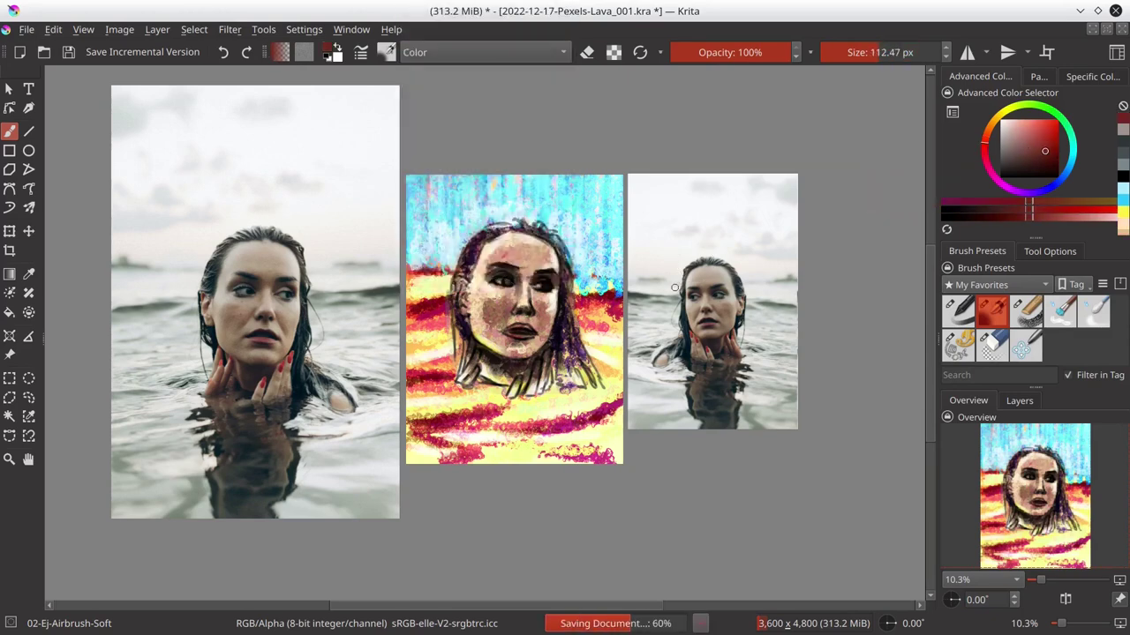
key(slash)
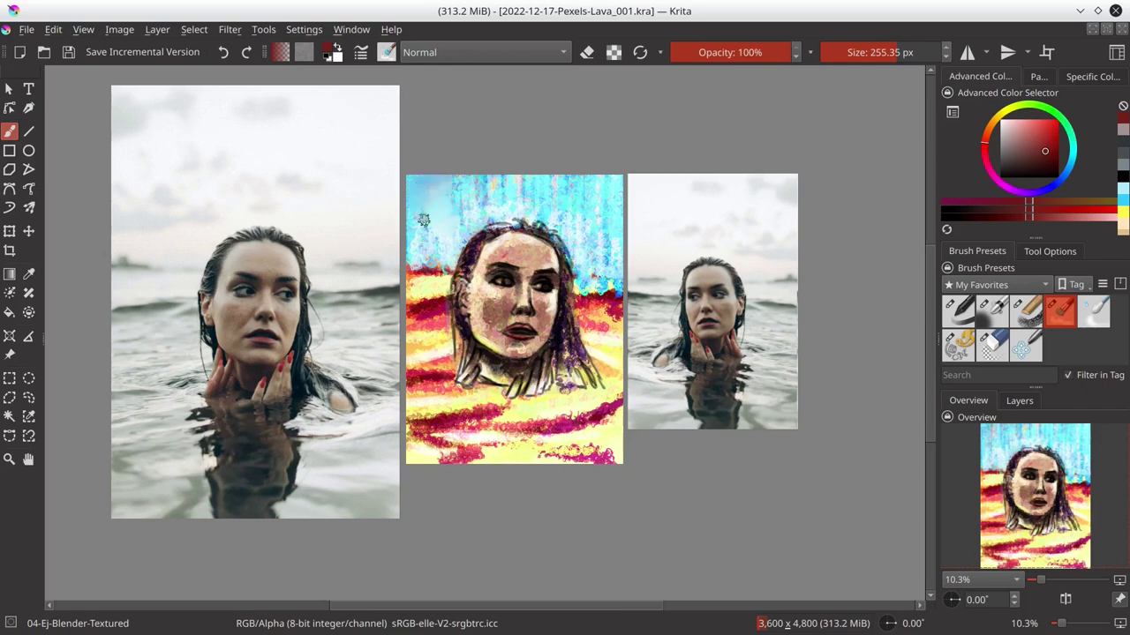
- Blend the blue sky, top-left edge and right-edge dots with the textured blender
drag(424, 221, 433, 258)
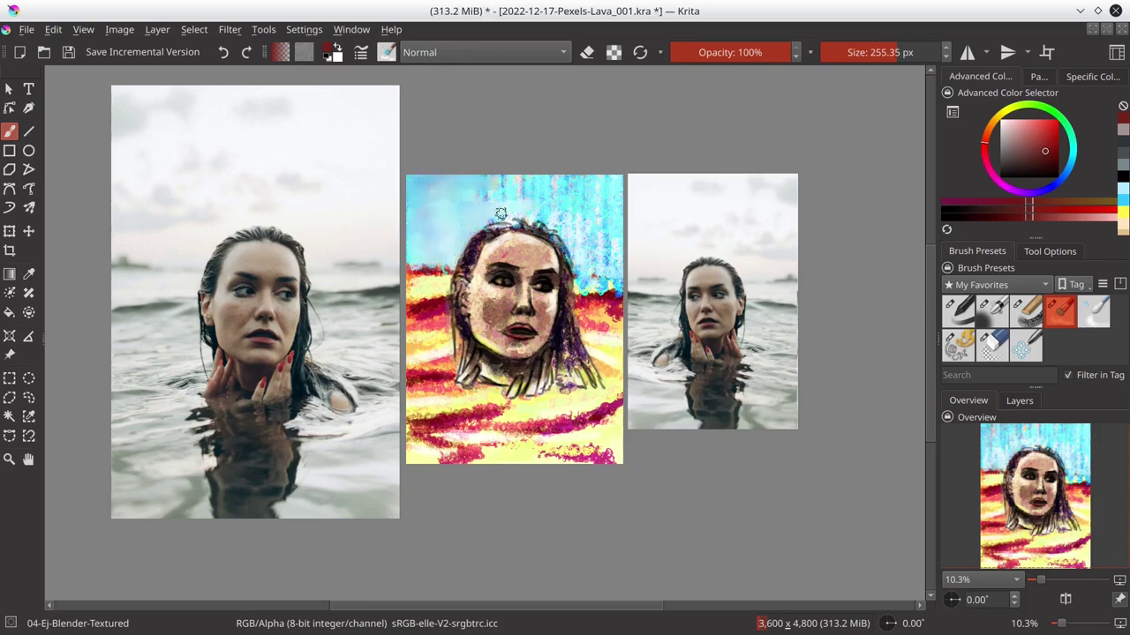
mouse_move(500, 215)
mouse_down()
mouse_move(441, 184)
mouse_move(481, 186)
mouse_move(578, 256)
mouse_move(623, 253)
mouse_move(555, 197)
mouse_move(580, 212)
mouse_move(593, 258)
mouse_up()
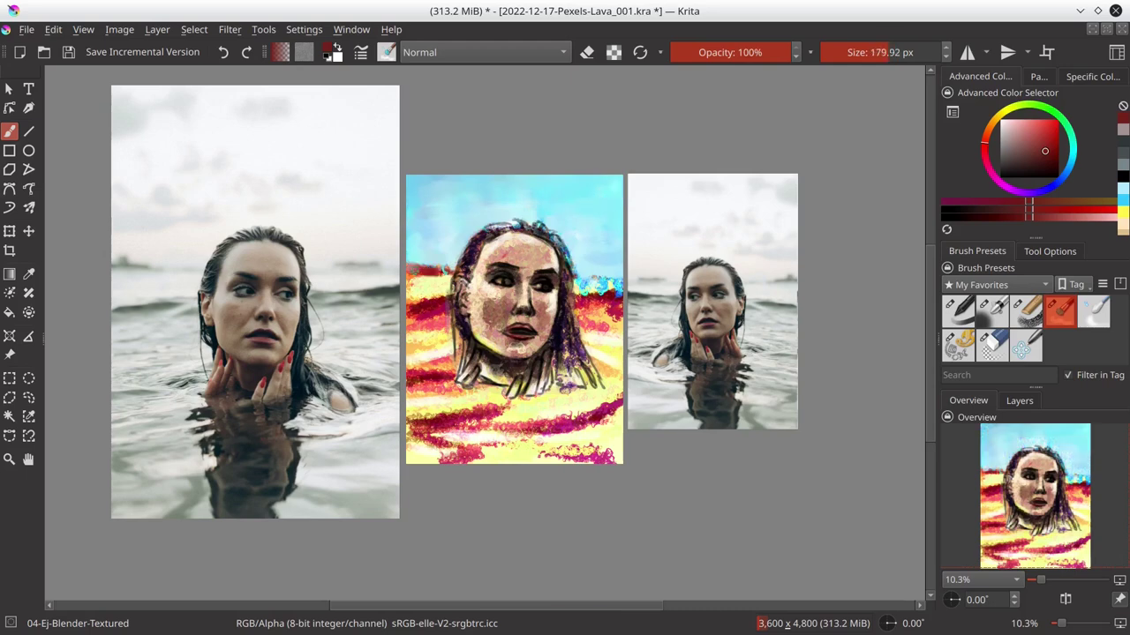
mouse_move(446, 269)
mouse_down()
mouse_move(410, 300)
mouse_move(446, 287)
mouse_up()
drag(582, 287, 609, 281)
key(bracketleft)
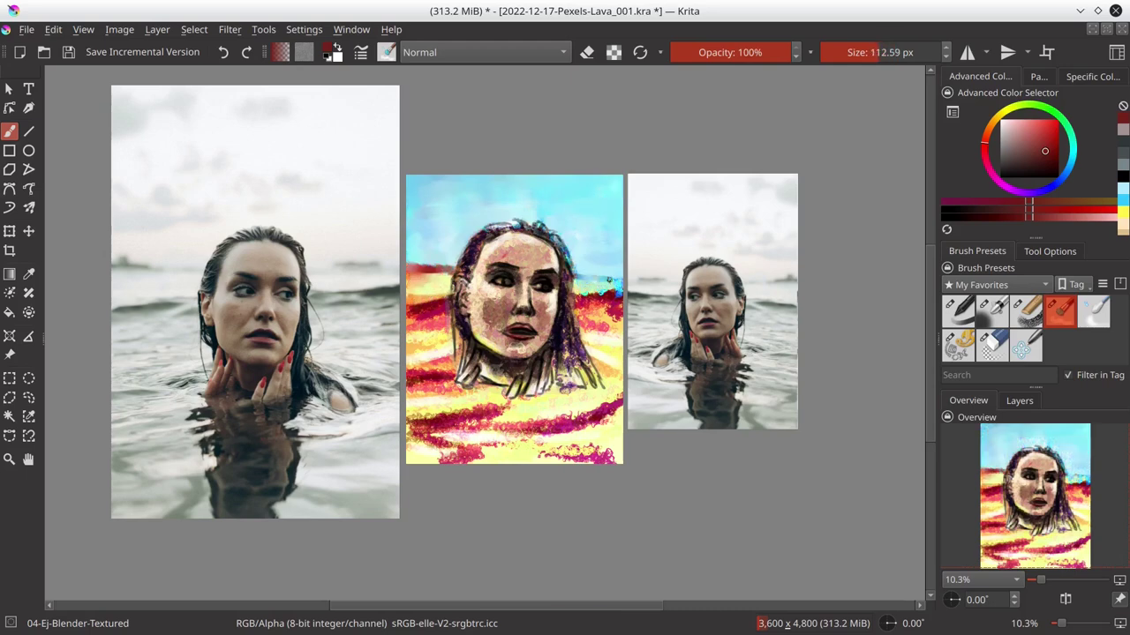
key(slash)
ctrl+click(608, 280)
key(slash)
key(bracketright)
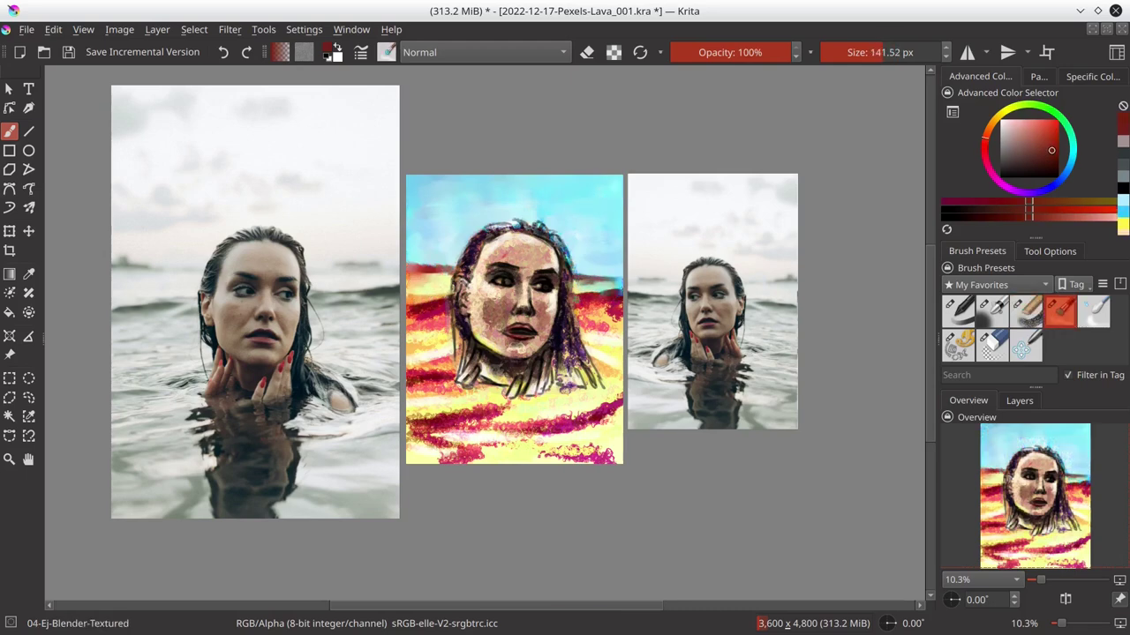
- Smooth the red and yellow lava stripes down to the lower bands
mouse_move(621, 300)
mouse_down()
mouse_move(588, 298)
mouse_move(595, 279)
mouse_up()
mouse_move(447, 299)
mouse_down()
mouse_move(410, 332)
mouse_move(411, 277)
mouse_up()
mouse_move(578, 294)
mouse_down()
mouse_move(618, 314)
mouse_move(592, 338)
mouse_move(618, 345)
mouse_move(620, 309)
mouse_up()
mouse_move(450, 334)
mouse_down()
mouse_move(411, 339)
mouse_move(447, 365)
mouse_move(411, 364)
mouse_move(455, 380)
mouse_move(414, 382)
mouse_move(503, 388)
mouse_move(411, 401)
mouse_move(441, 415)
mouse_move(514, 406)
mouse_move(409, 433)
mouse_move(615, 369)
mouse_up()
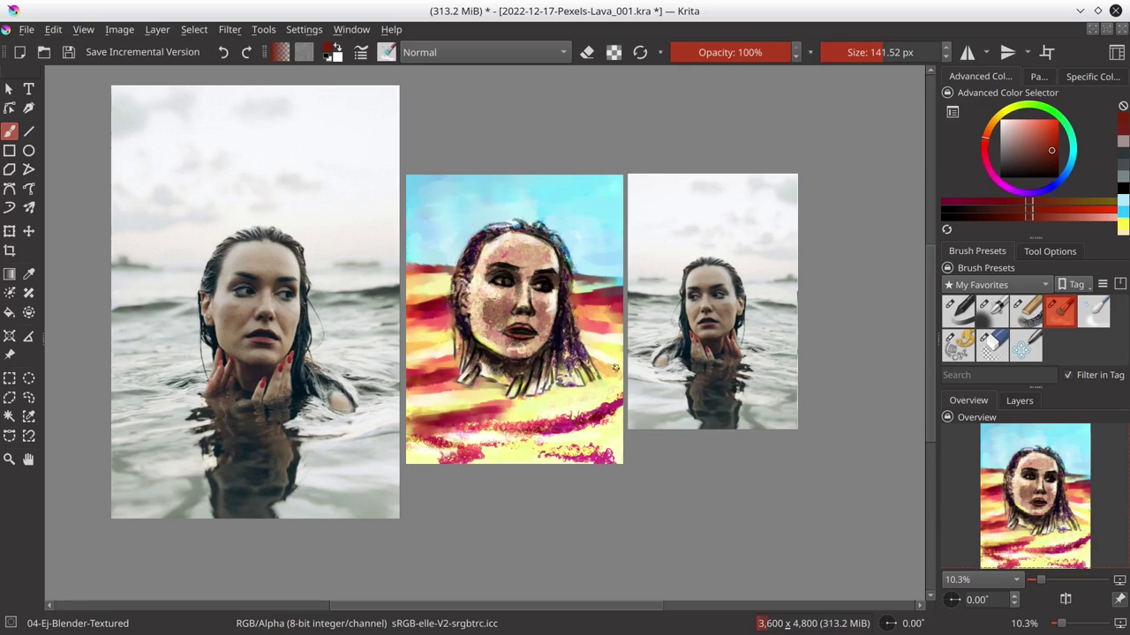
mouse_move(408, 416)
mouse_down()
mouse_move(517, 441)
mouse_move(521, 416)
mouse_move(547, 402)
mouse_move(574, 432)
mouse_move(609, 410)
mouse_move(582, 428)
mouse_move(441, 454)
mouse_move(567, 442)
mouse_move(616, 452)
mouse_move(538, 458)
mouse_up()
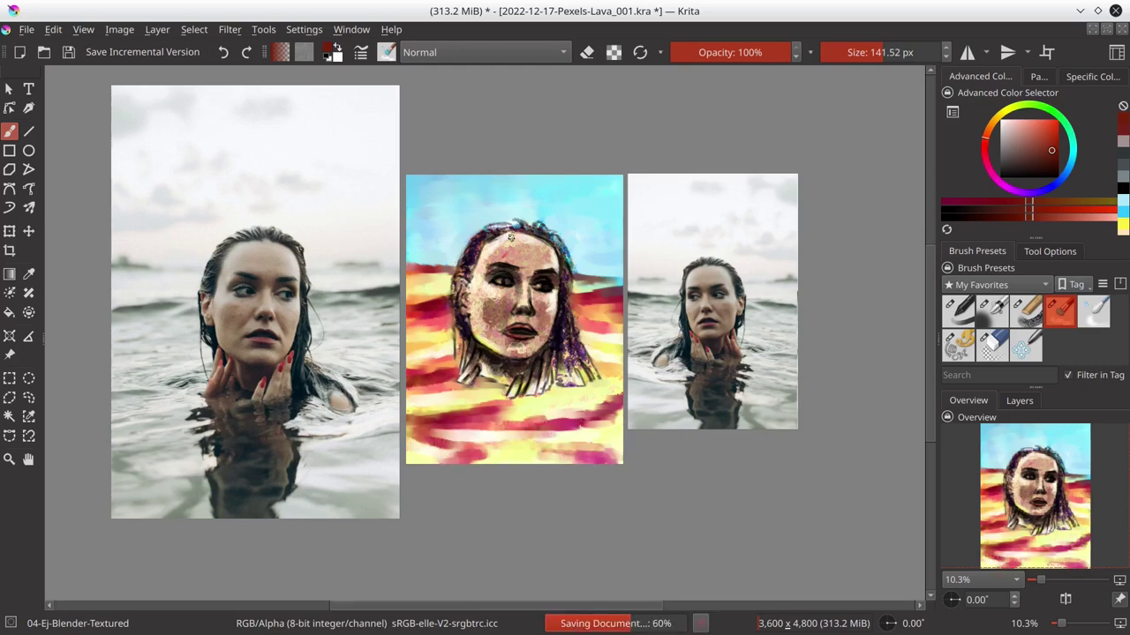
key(bracketleft)
key(bracketleft)
- Darken the hair strands and left jaw with new strokes, then save
drag(456, 316, 459, 353)
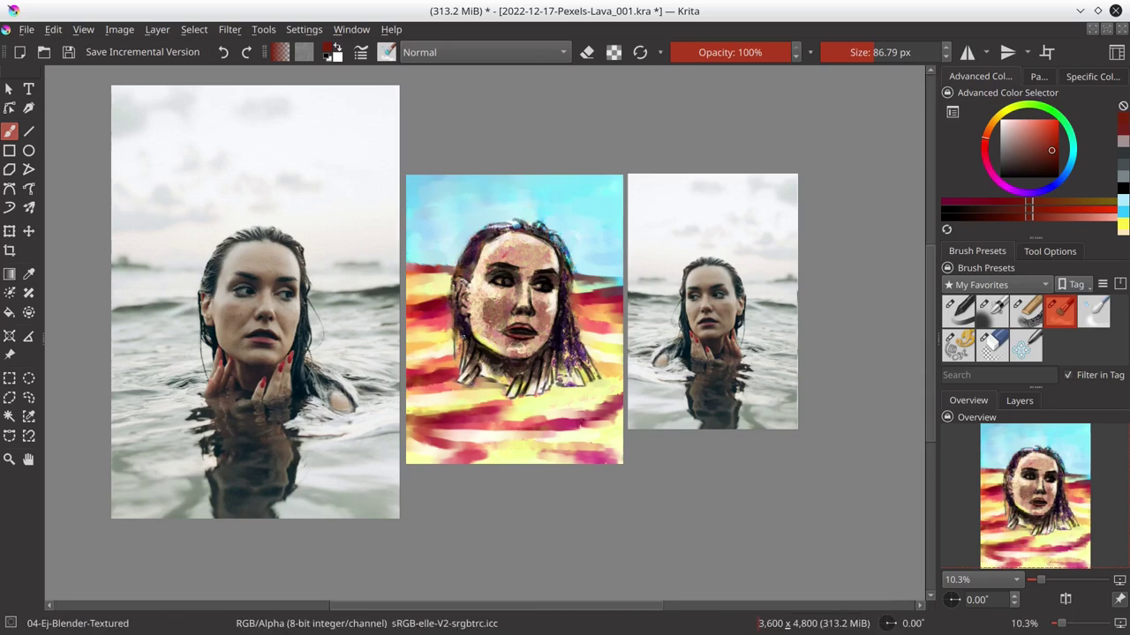
mouse_move(491, 227)
mouse_down()
mouse_move(519, 224)
mouse_move(569, 292)
mouse_move(558, 375)
mouse_up()
drag(565, 313, 582, 387)
key(ctrl+s)
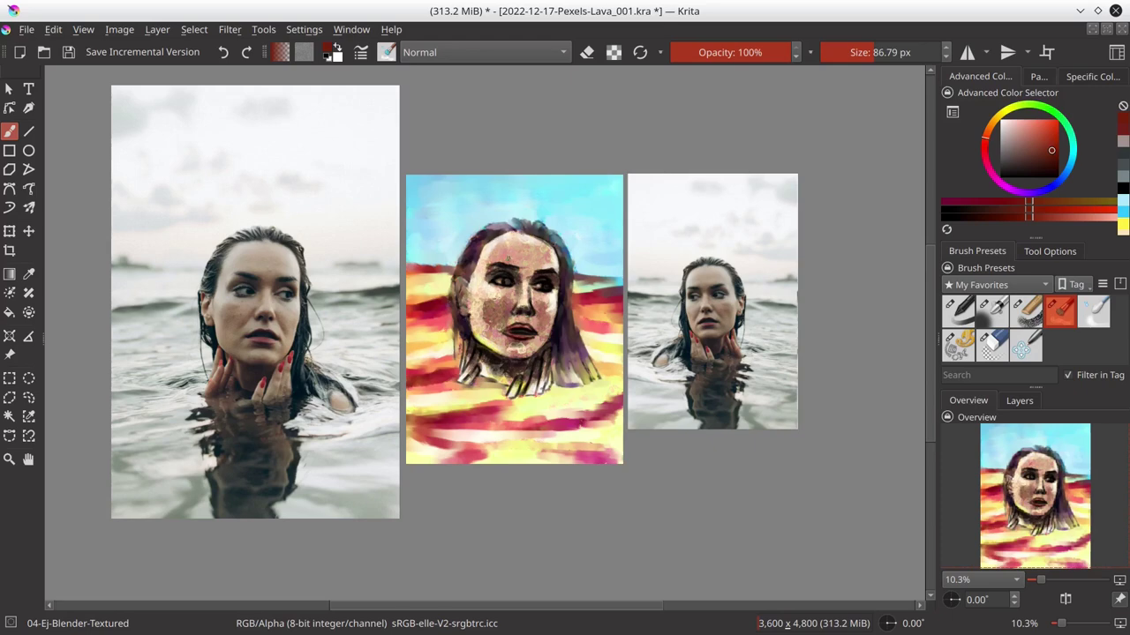
- Sample the face's skin tone and blend the skin smoother with the textured blender
drag(520, 247, 582, 247)
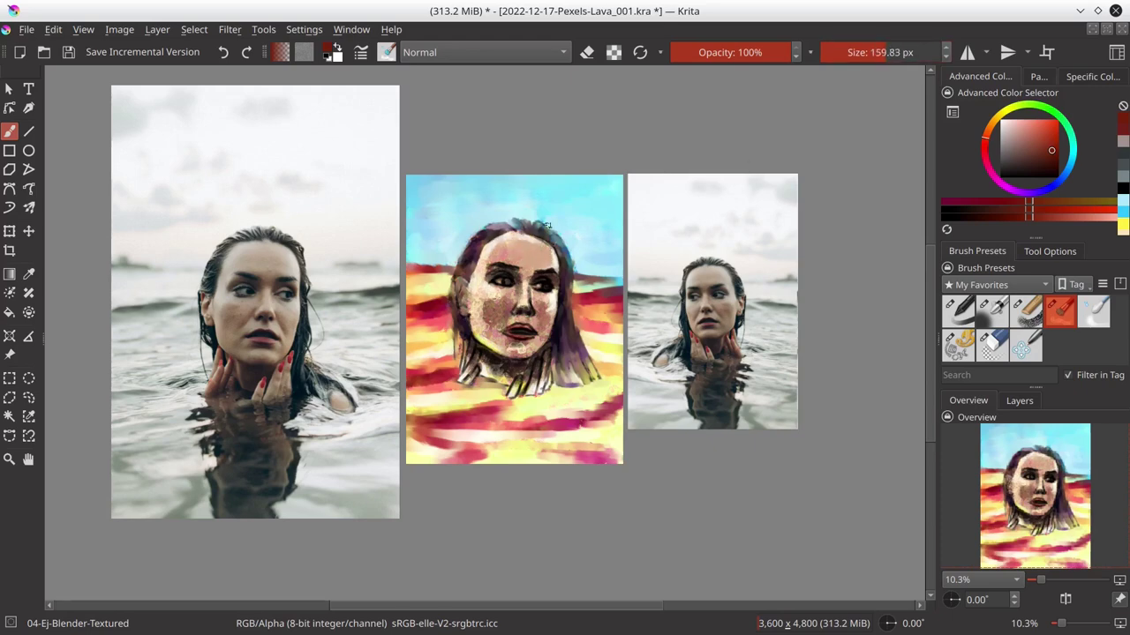
key(slash)
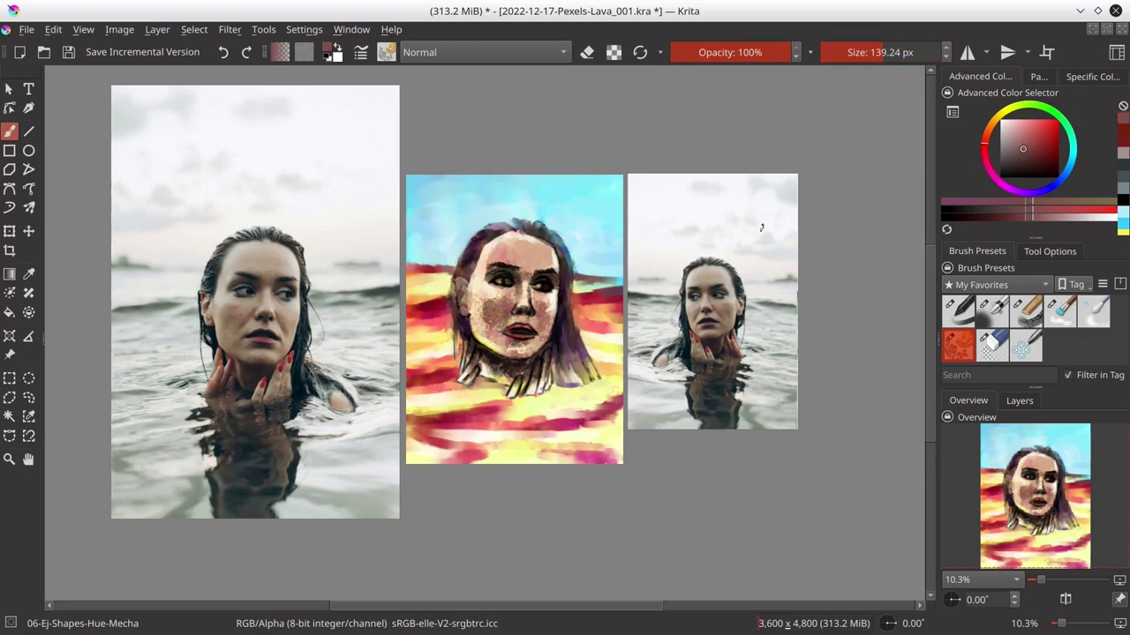
key(slash)
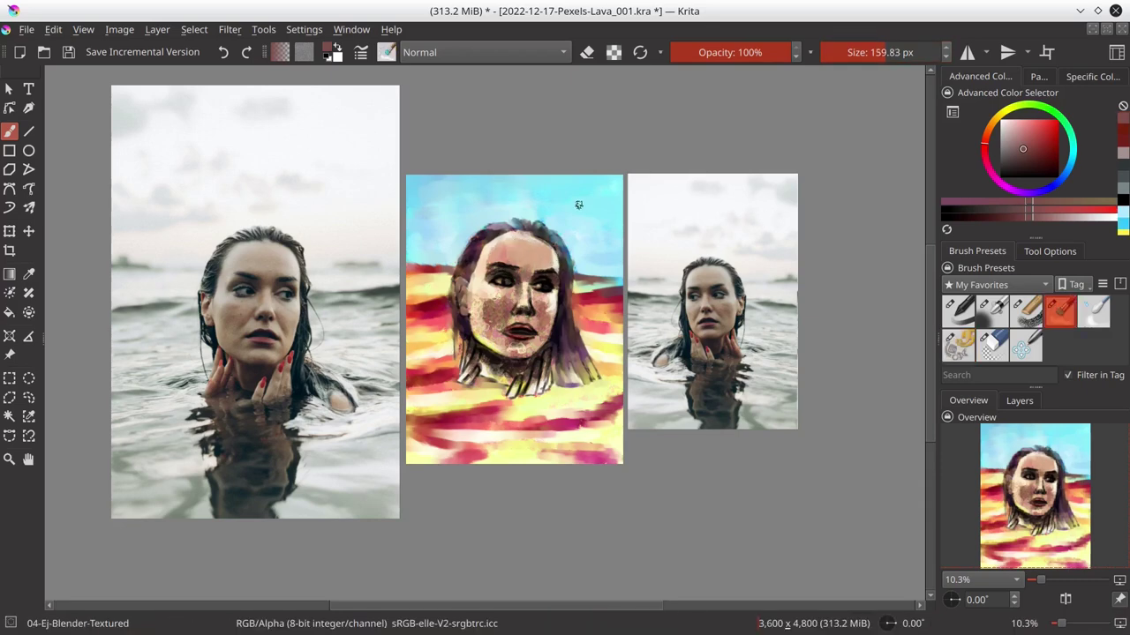
drag(578, 204, 512, 204)
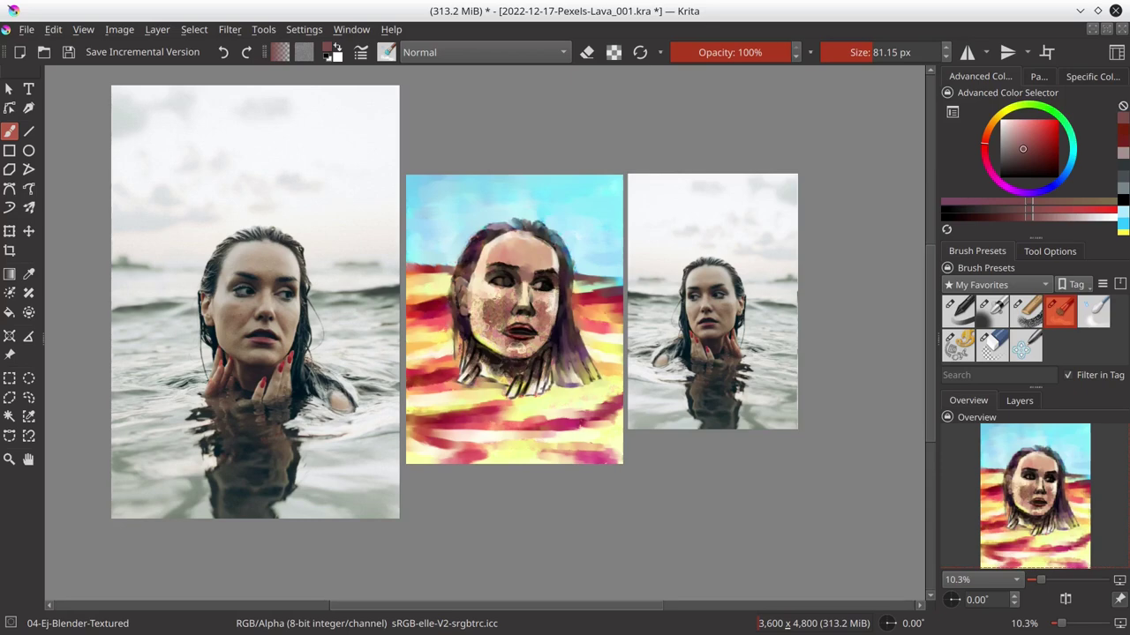
drag(501, 295, 561, 294)
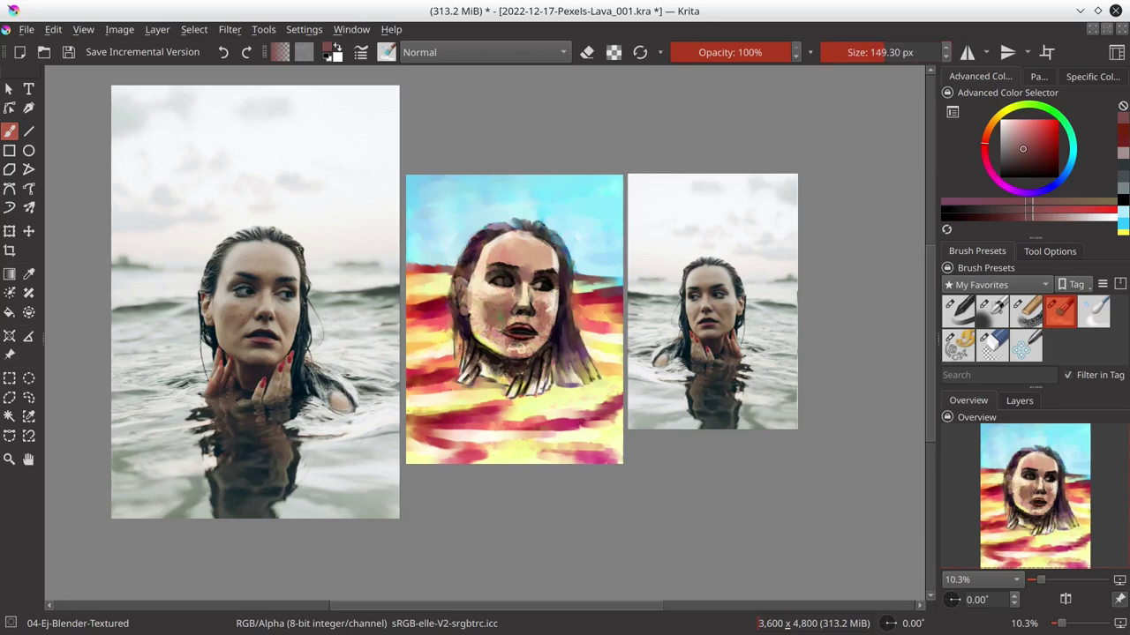
ctrl+click(509, 324)
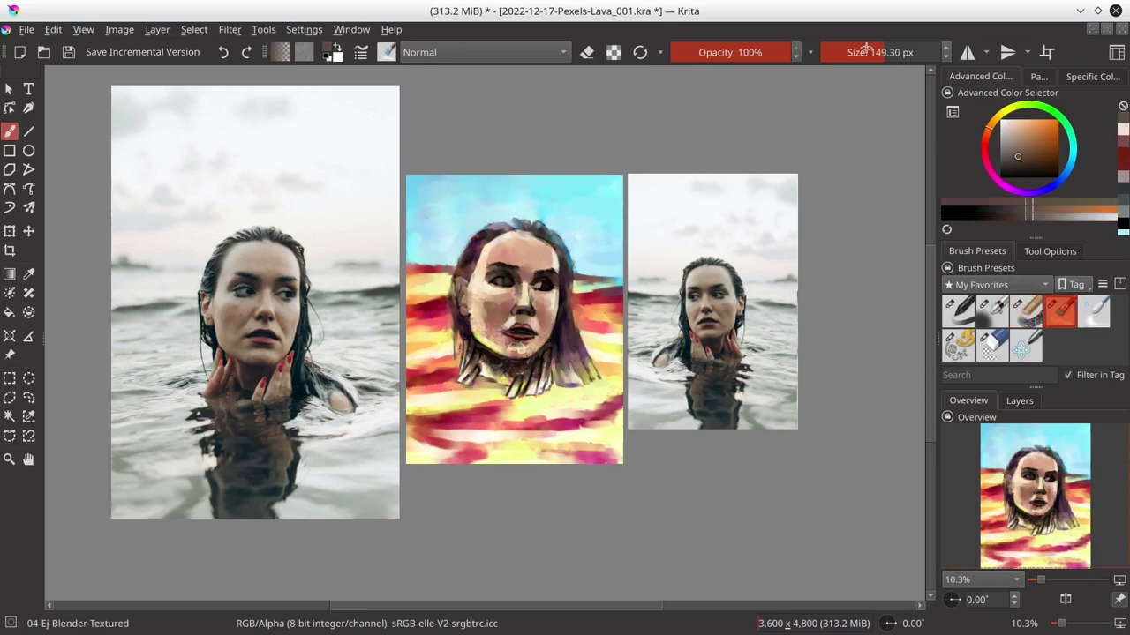
mouse_move(543, 333)
mouse_down()
mouse_move(467, 333)
mouse_move(552, 344)
mouse_up()
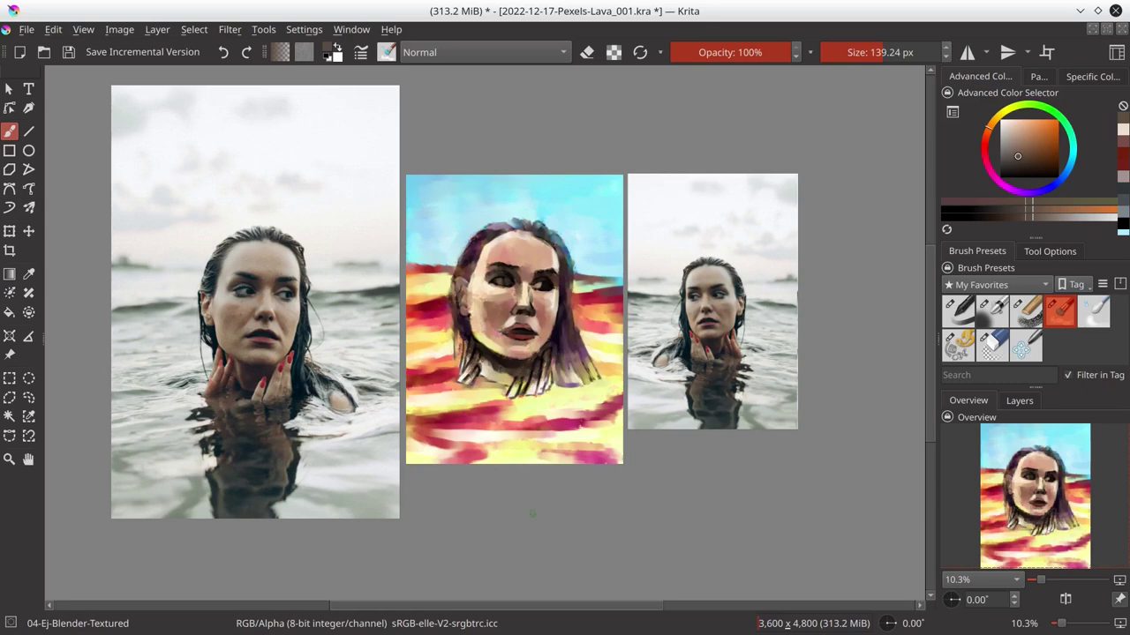
drag(513, 382, 451, 381)
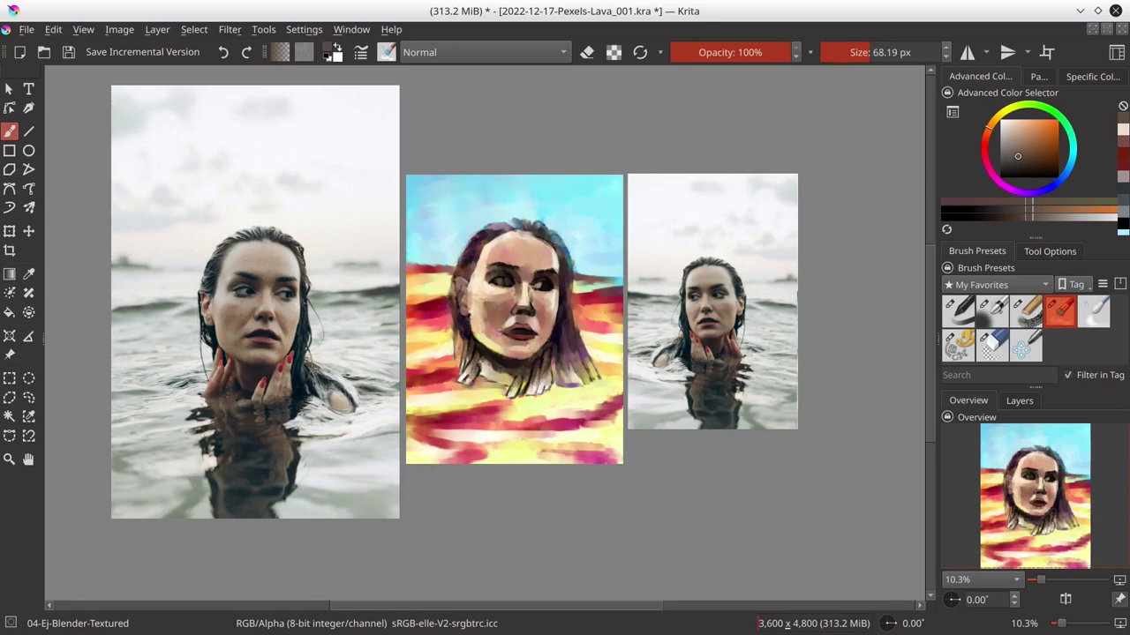
- Select the middle painting's sky and shift its hue by −144 to make it pale yellow
click(9, 397)
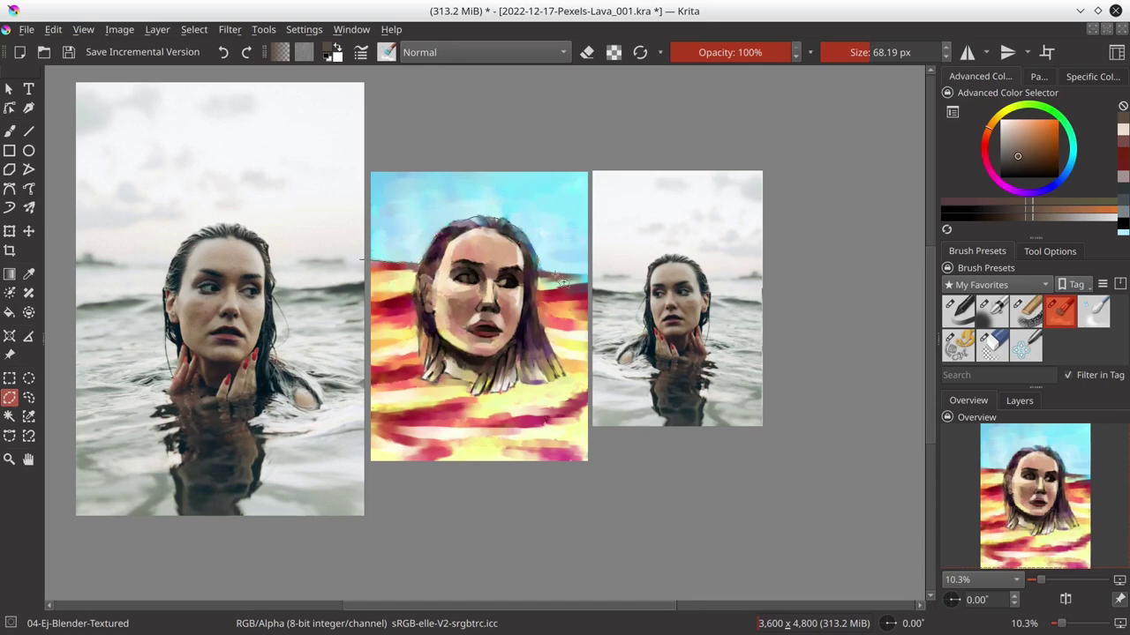
mouse_move(561, 281)
mouse_down()
mouse_move(350, 159)
mouse_move(565, 279)
mouse_up()
key(ctrl+u)
drag(812, 220, 768, 251)
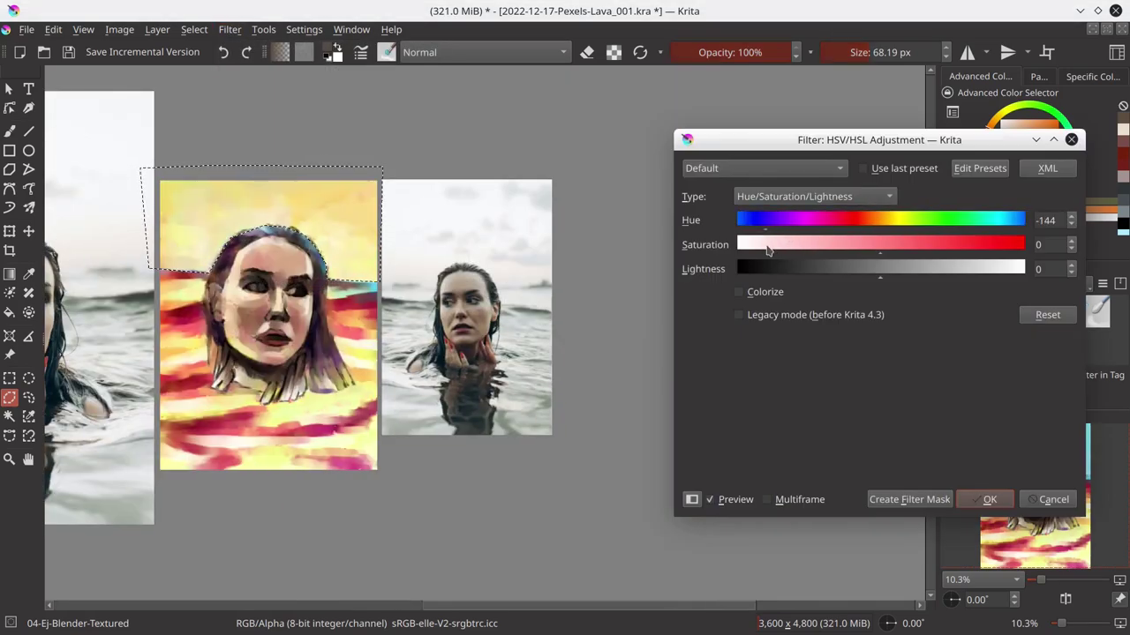
key(Return)
key(ctrl+shift+a)
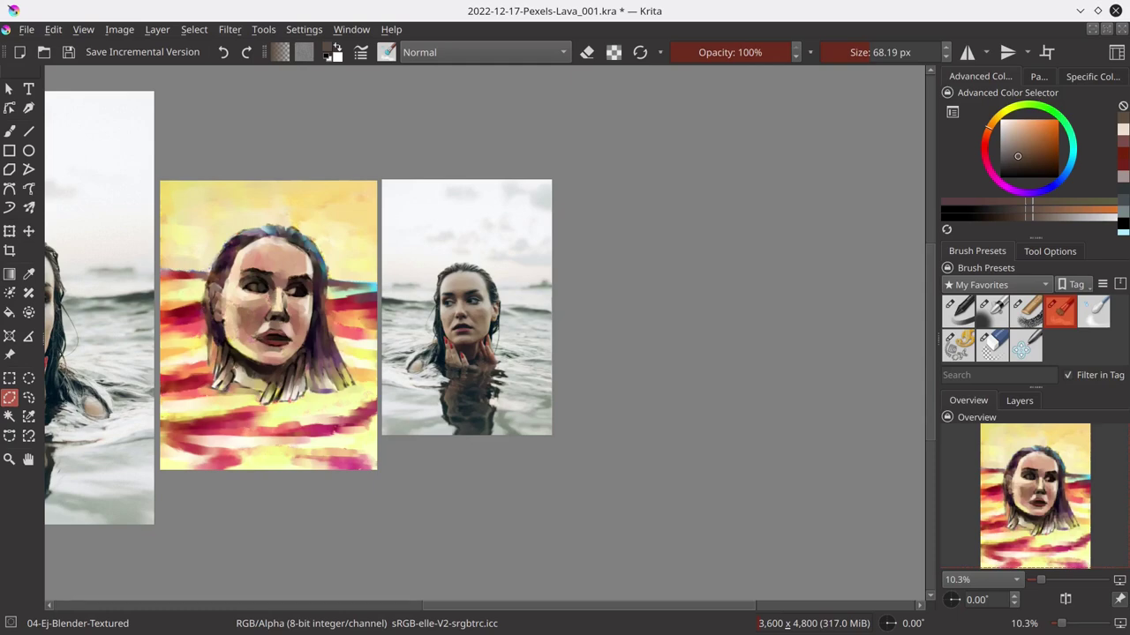
- Add Filter Layer 7 with a curves adjustment raising RGBA contrast and reshaping red and blue
click(1019, 401)
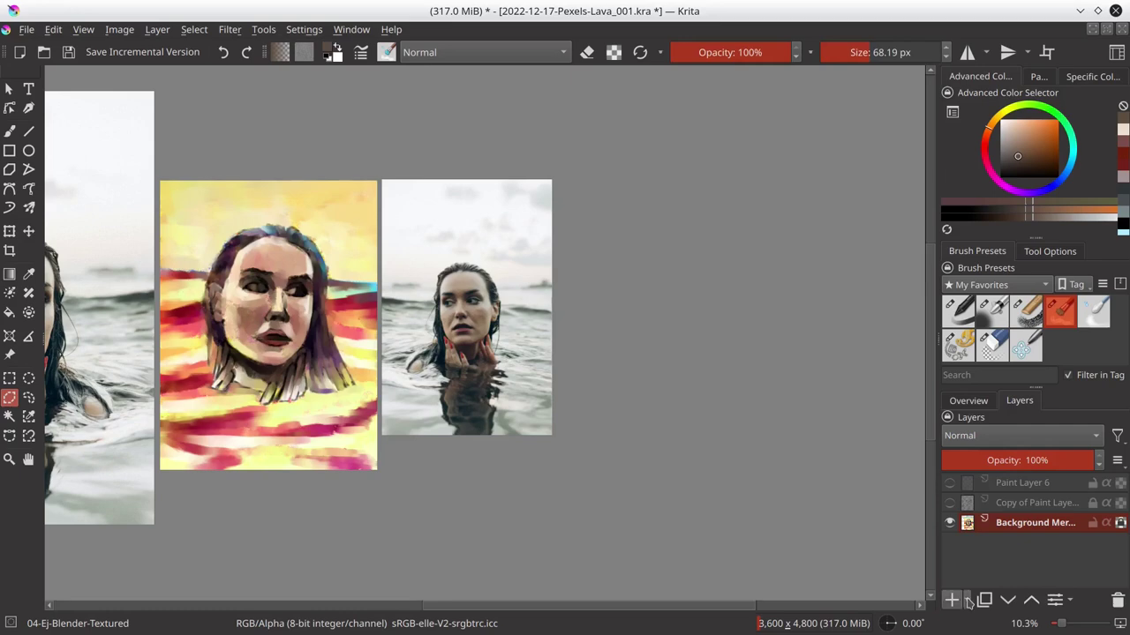
click(952, 600)
drag(950, 274, 950, 257)
click(820, 348)
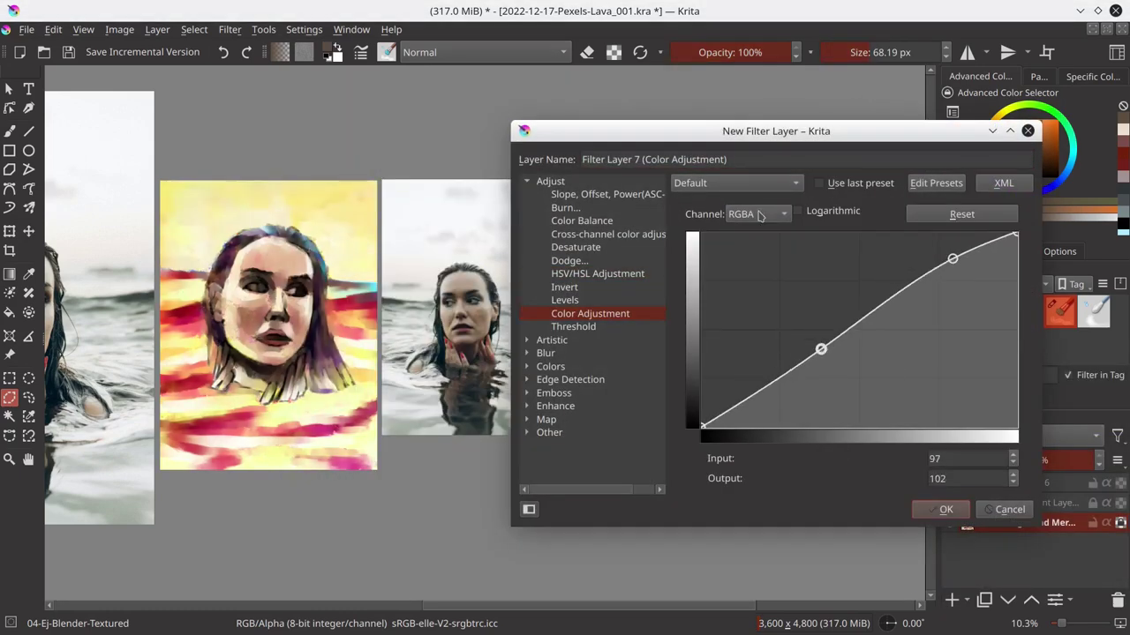
scroll(762, 215, down, 1)
click(766, 214)
click(739, 252)
click(948, 272)
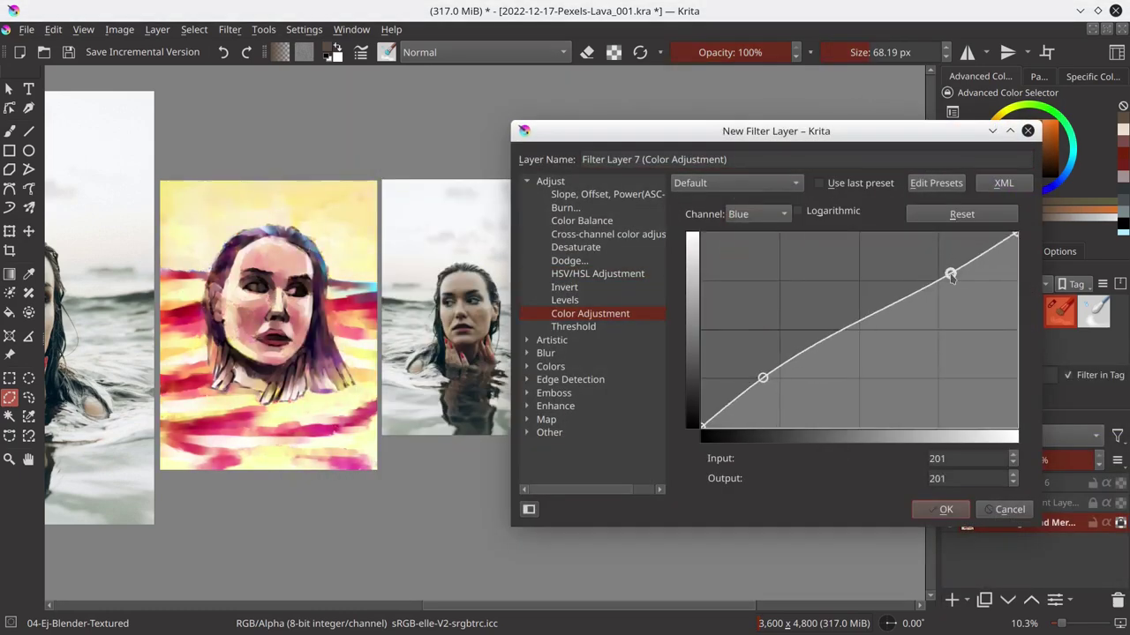
click(945, 509)
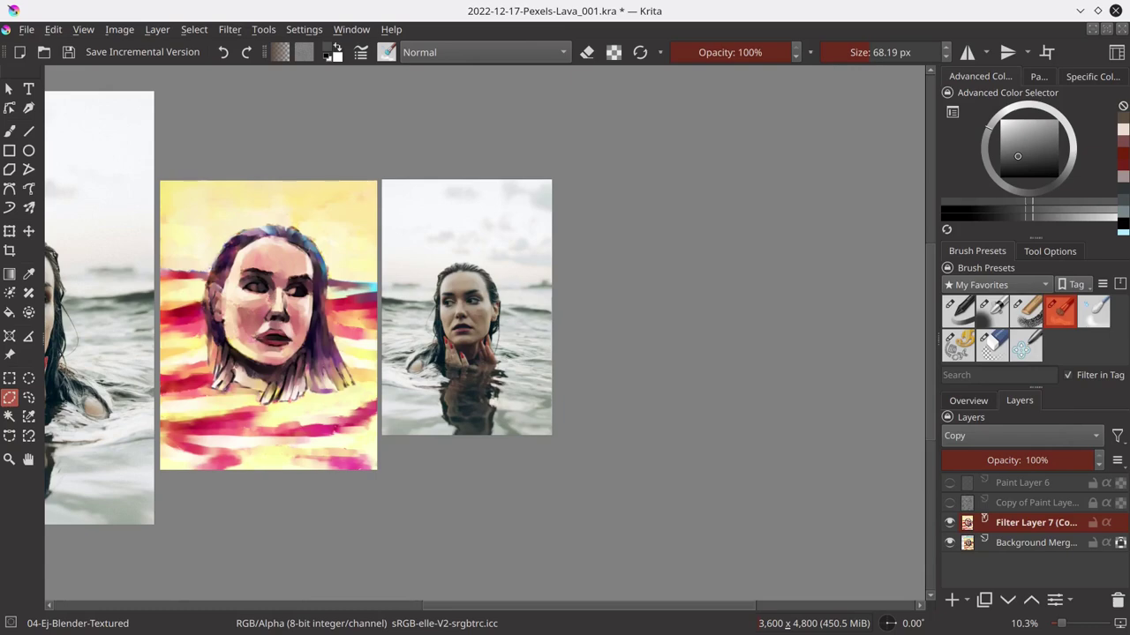
- Paint warm yellow strokes across the middle painting's sky with the soft airbrush
key(ctrl+Tab)
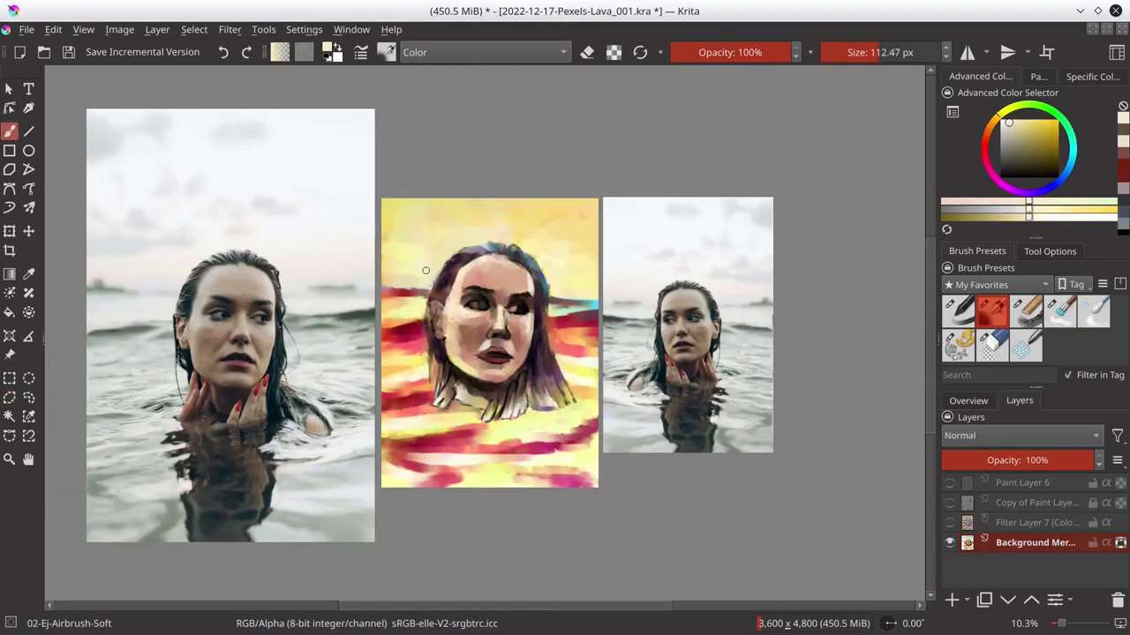
key(/)
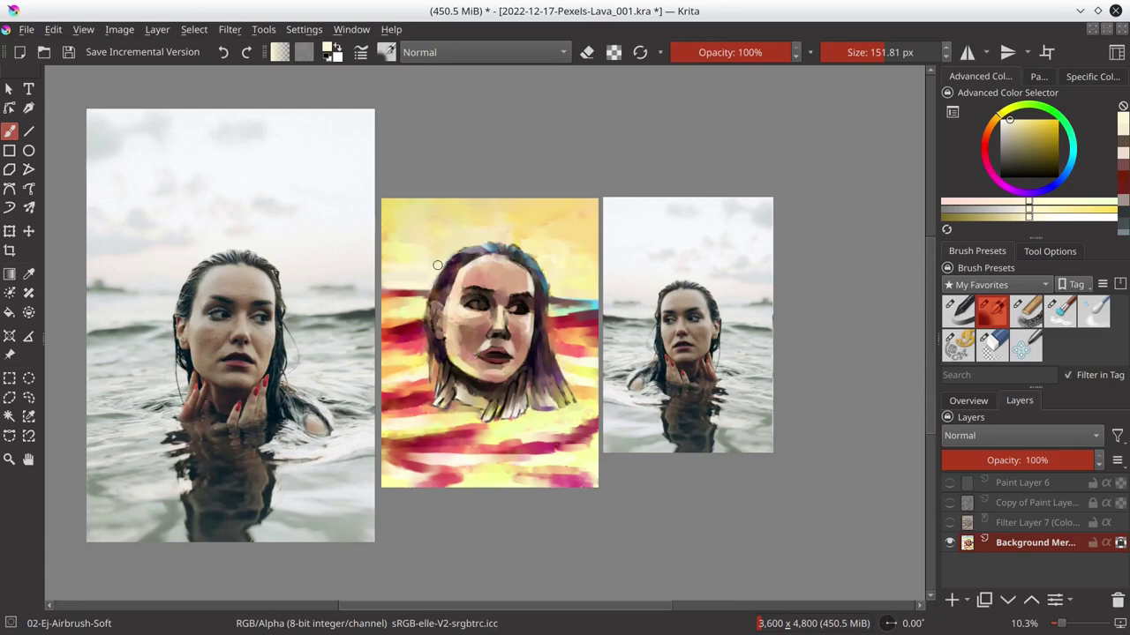
ctrl+click(497, 228)
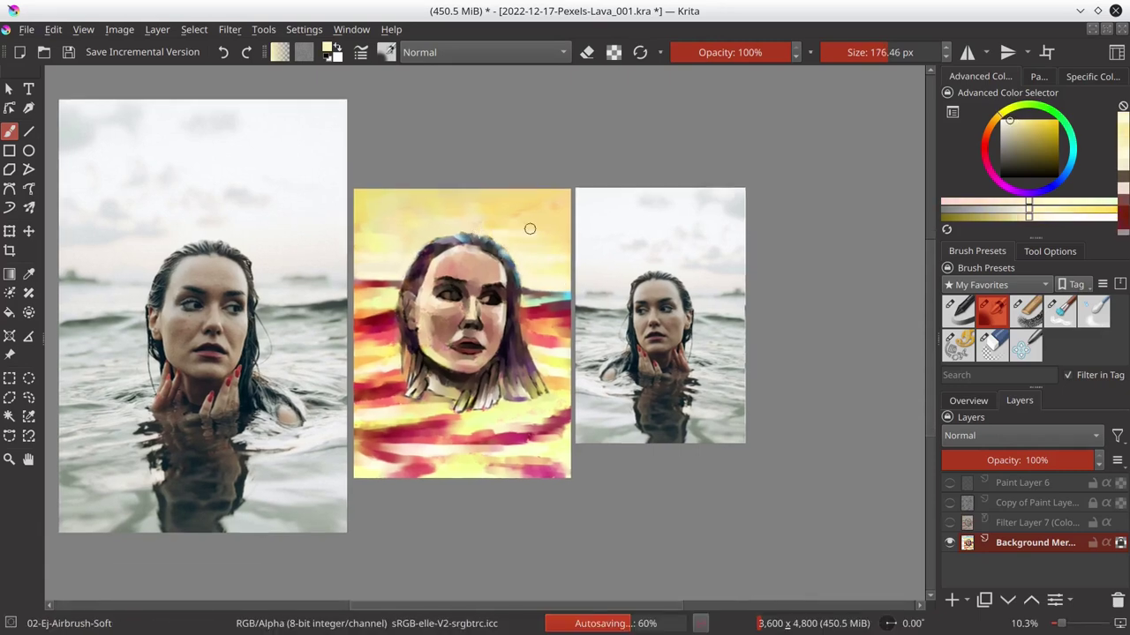
ctrl+click(530, 227)
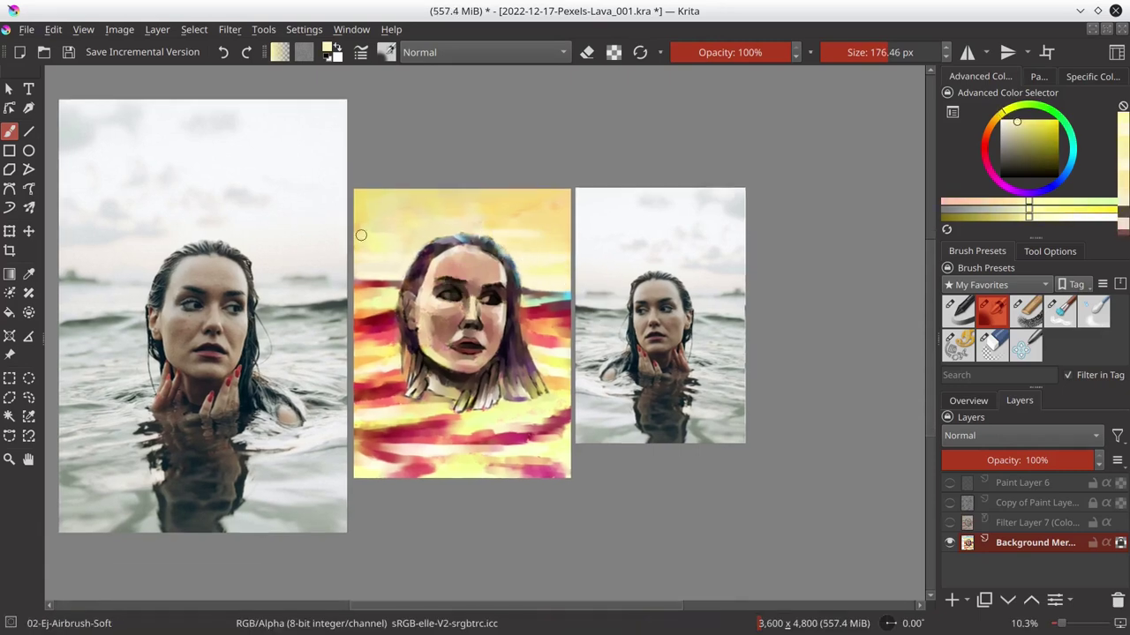
ctrl+click(361, 235)
mouse_move(373, 232)
mouse_down()
mouse_move(560, 250)
mouse_move(534, 214)
mouse_up()
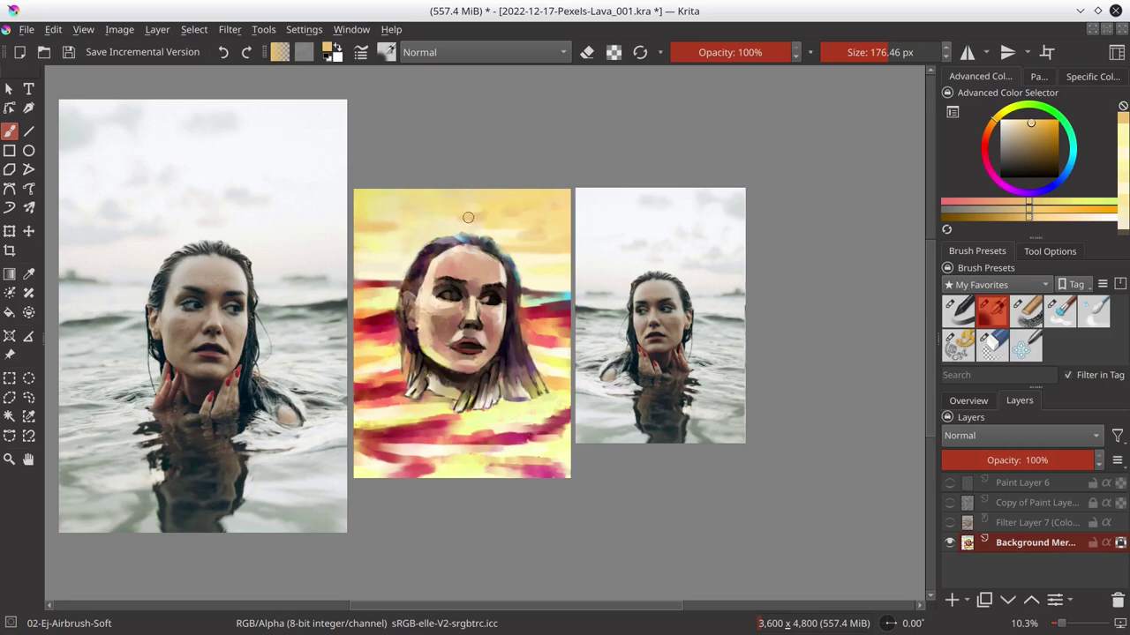
- Sample pale yellows from the sky, view the whole painting, and save
ctrl+click(471, 217)
ctrl+click(420, 246)
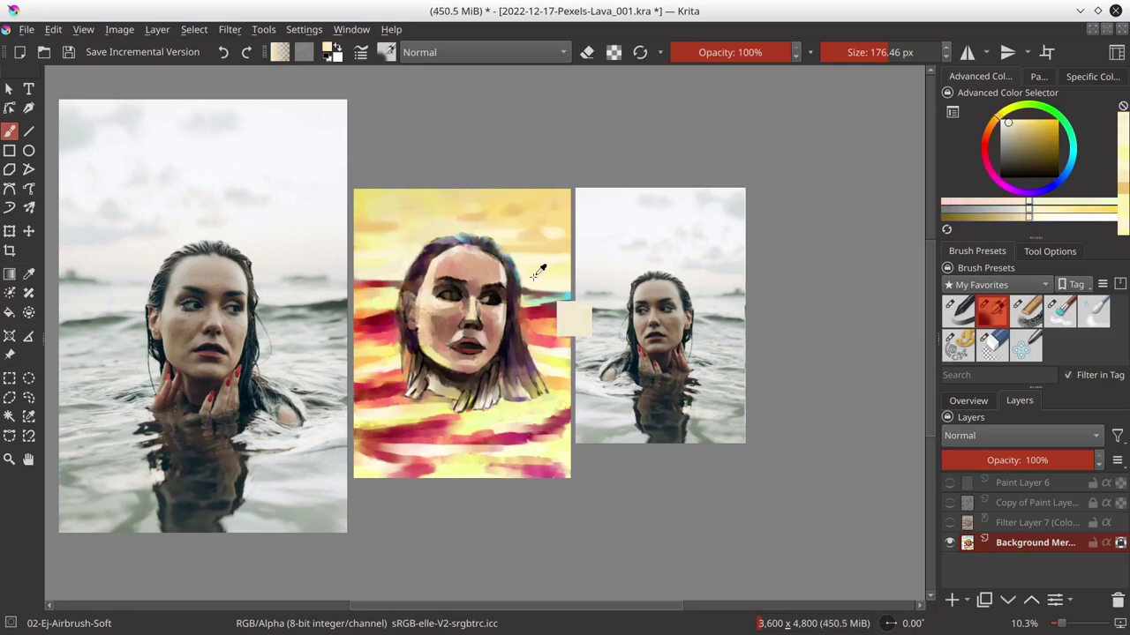
click(968, 401)
key(ctrl+s)
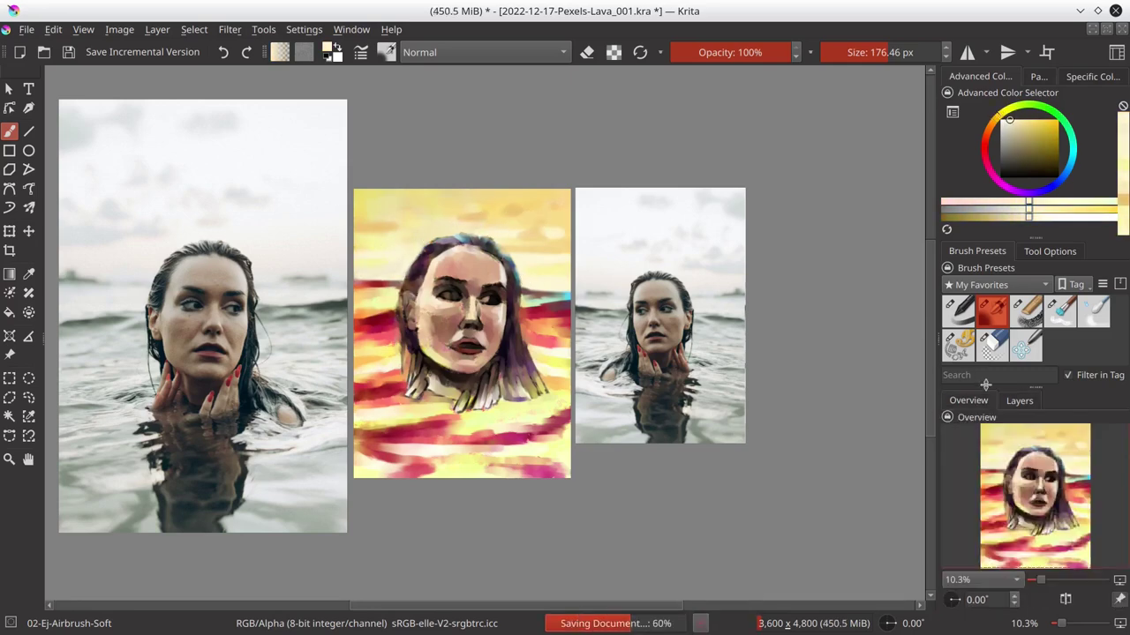
- Recentre the view and sample dark red and light cream tones with a smaller brush
drag(397, 291, 568, 276)
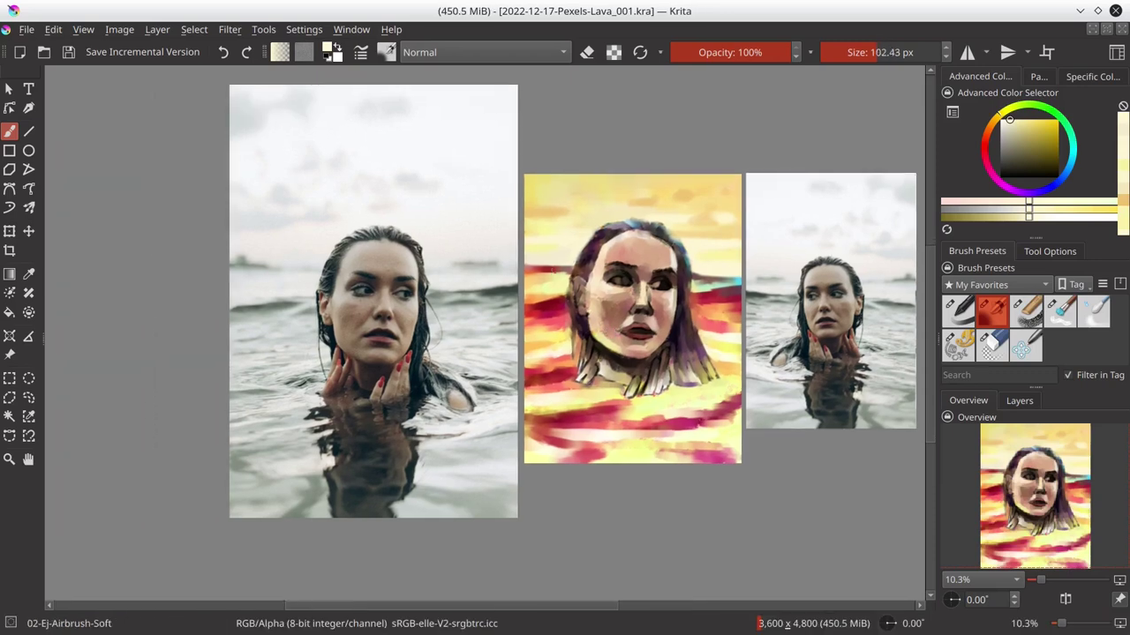
ctrl+click(633, 329)
click(1006, 122)
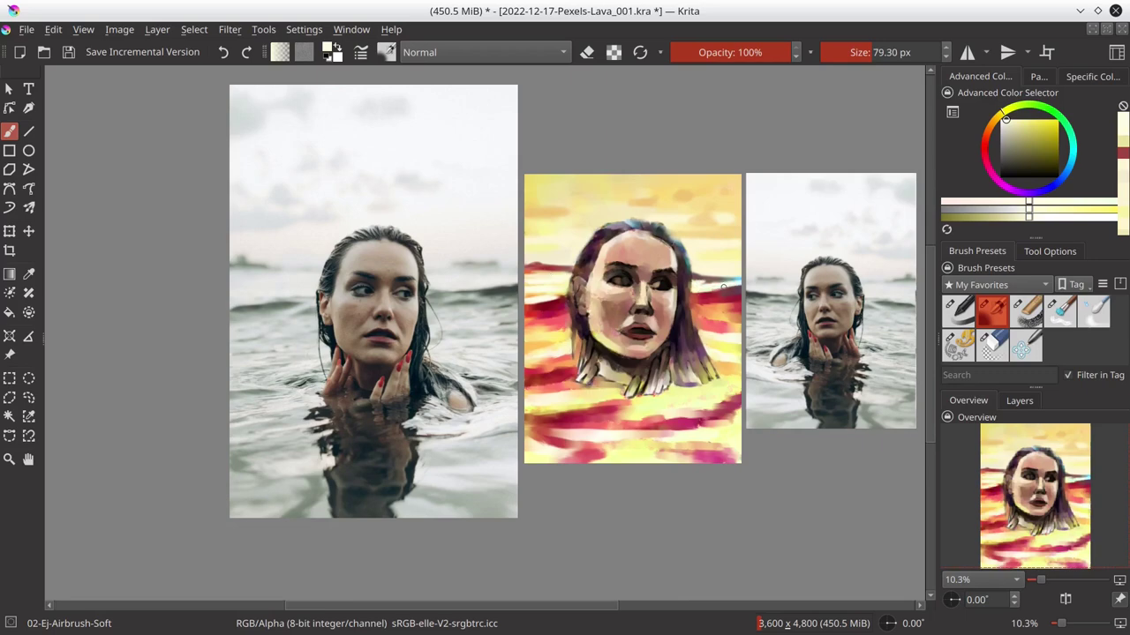
key(bracketleft)
ctrl+click(718, 293)
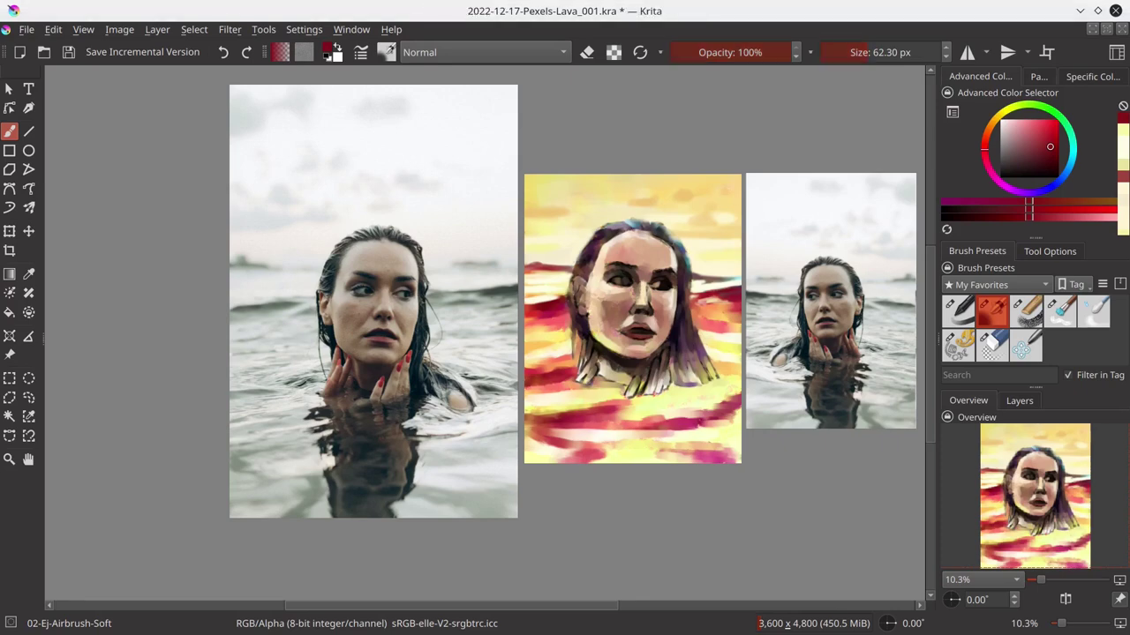
click(1020, 400)
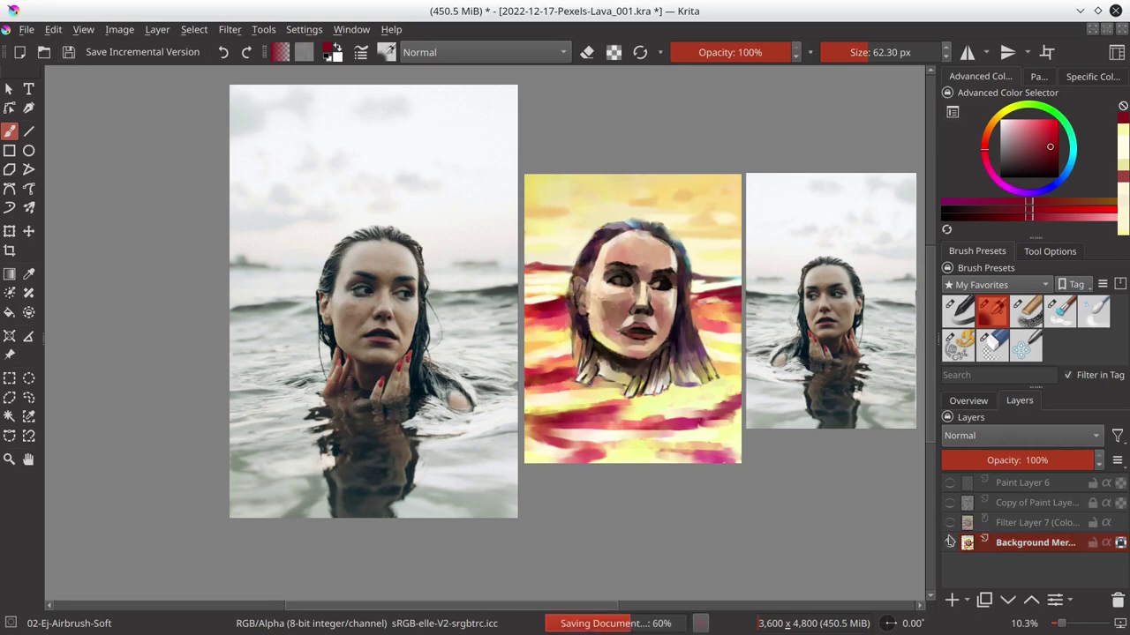
click(962, 402)
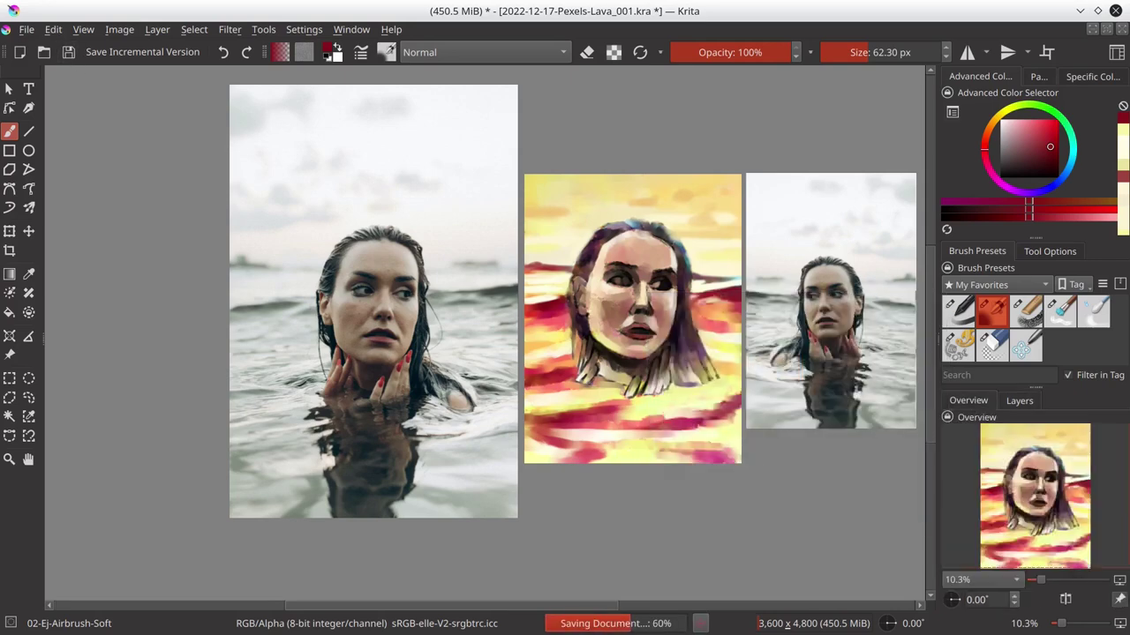
- Sample orange, red and pale yellow tones from the painting and save
ctrl+click(722, 309)
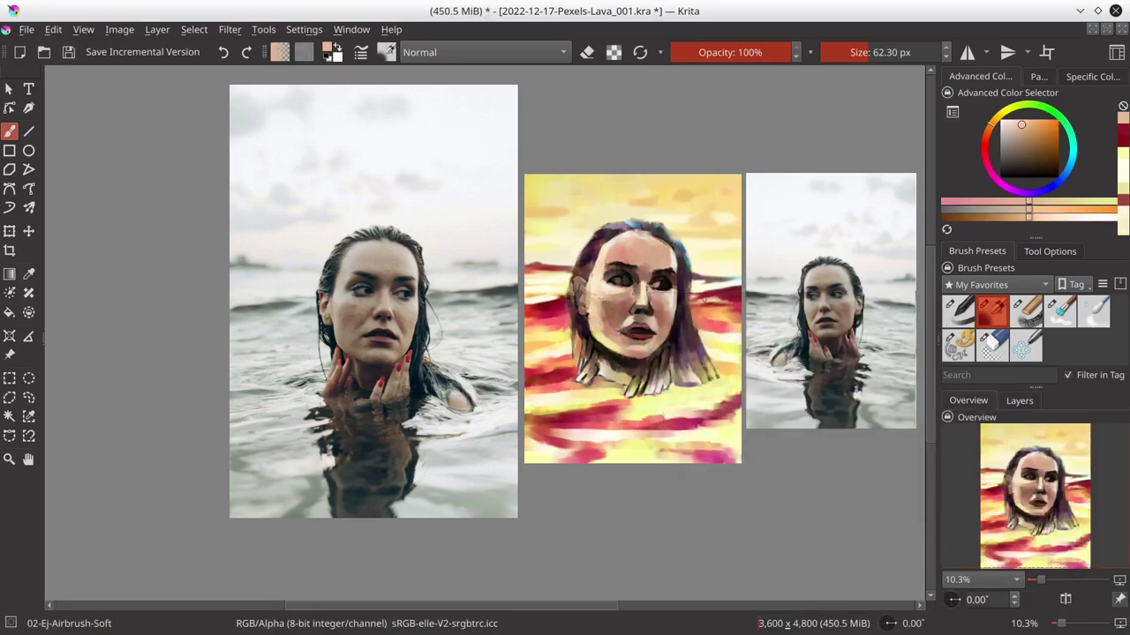
ctrl+click(729, 318)
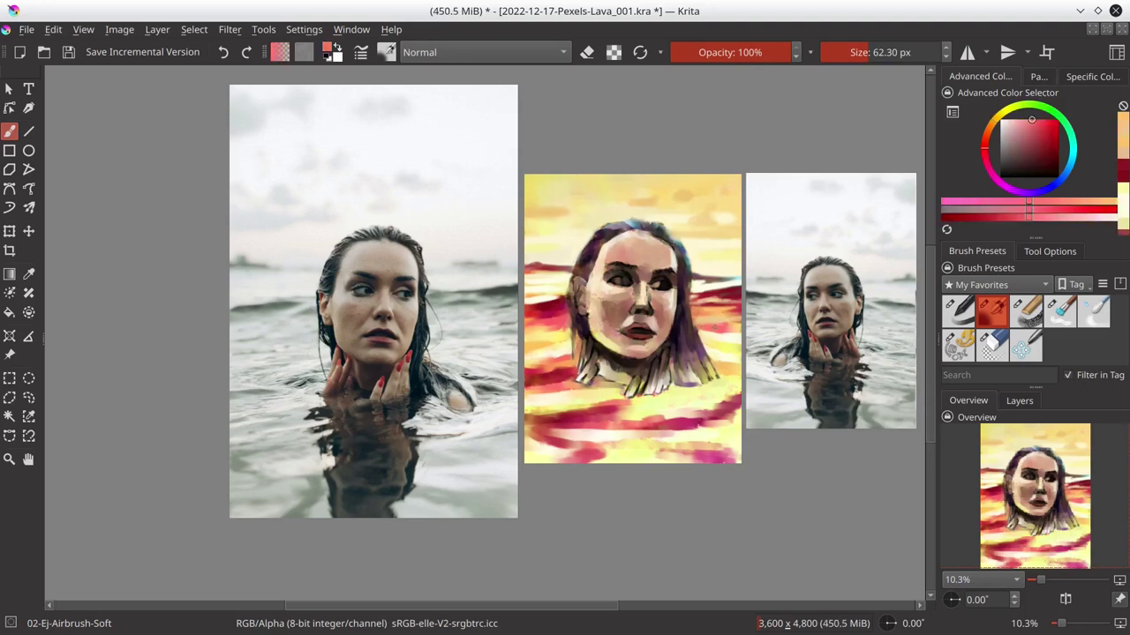
ctrl+click(734, 337)
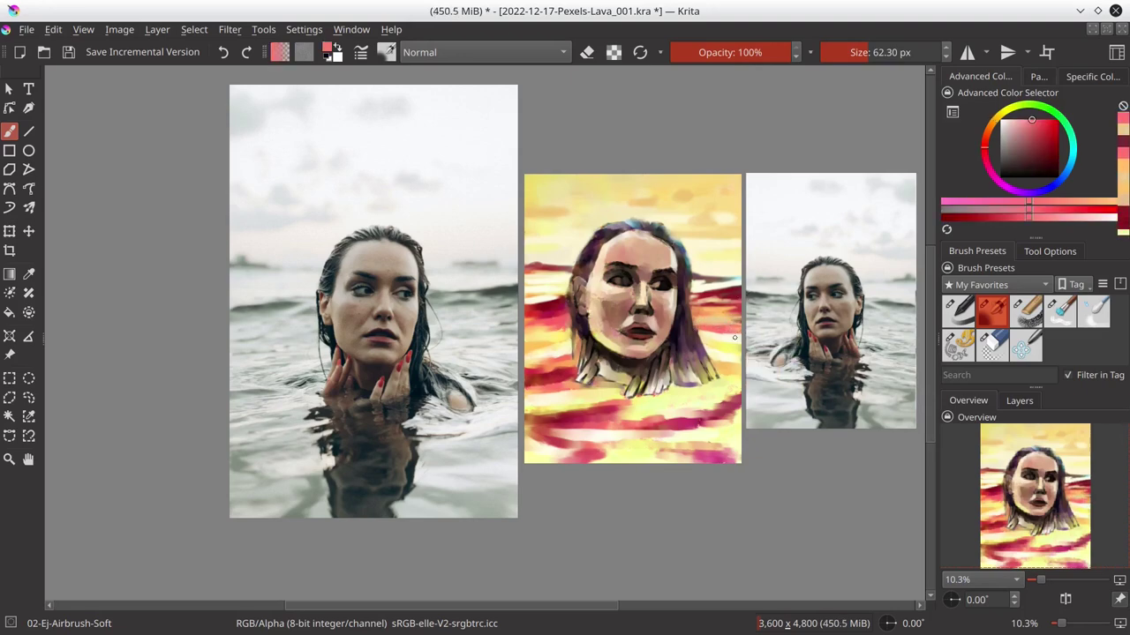
ctrl+click(735, 337)
ctrl+click(726, 333)
ctrl+click(725, 320)
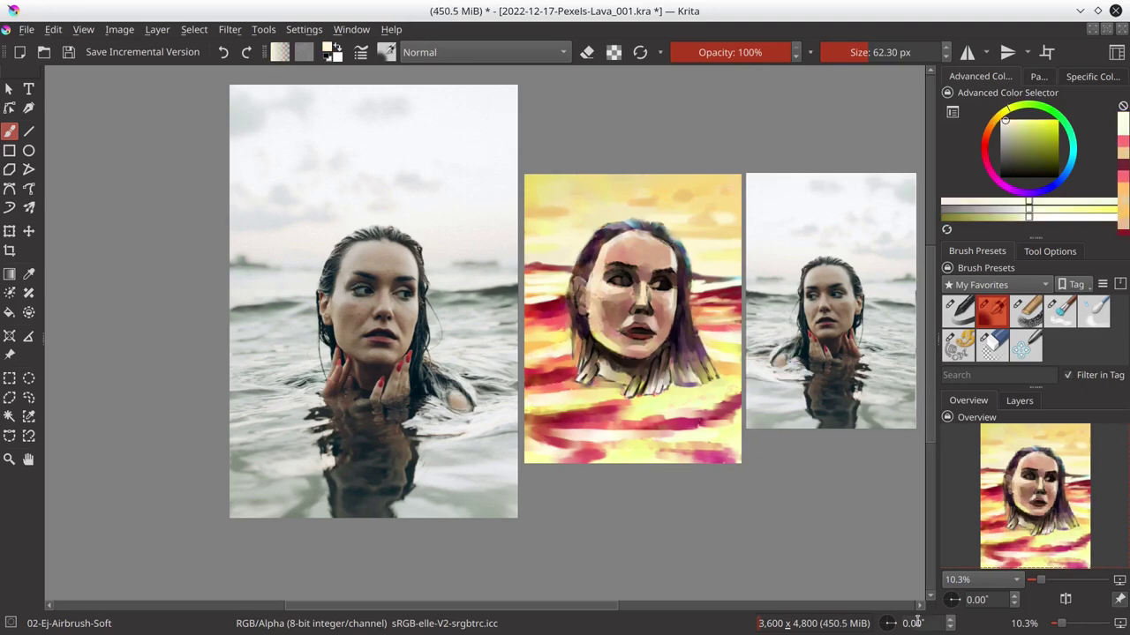
key(ctrl+s)
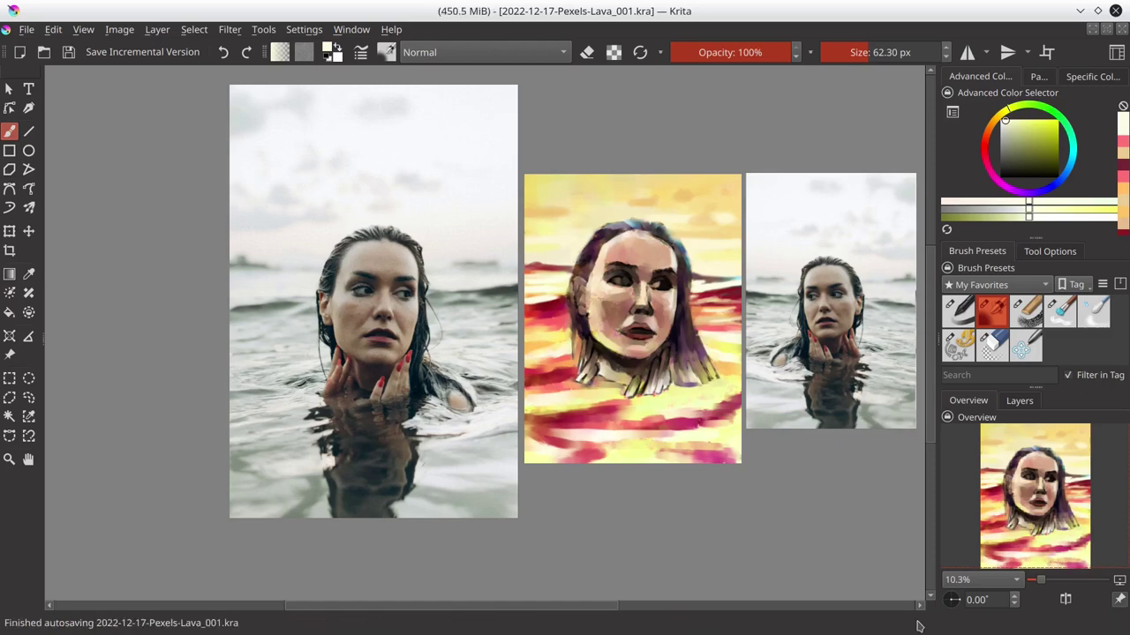
- Sample dark reds, save, and paint light peach strokes beside the face's left side
ctrl+click(582, 332)
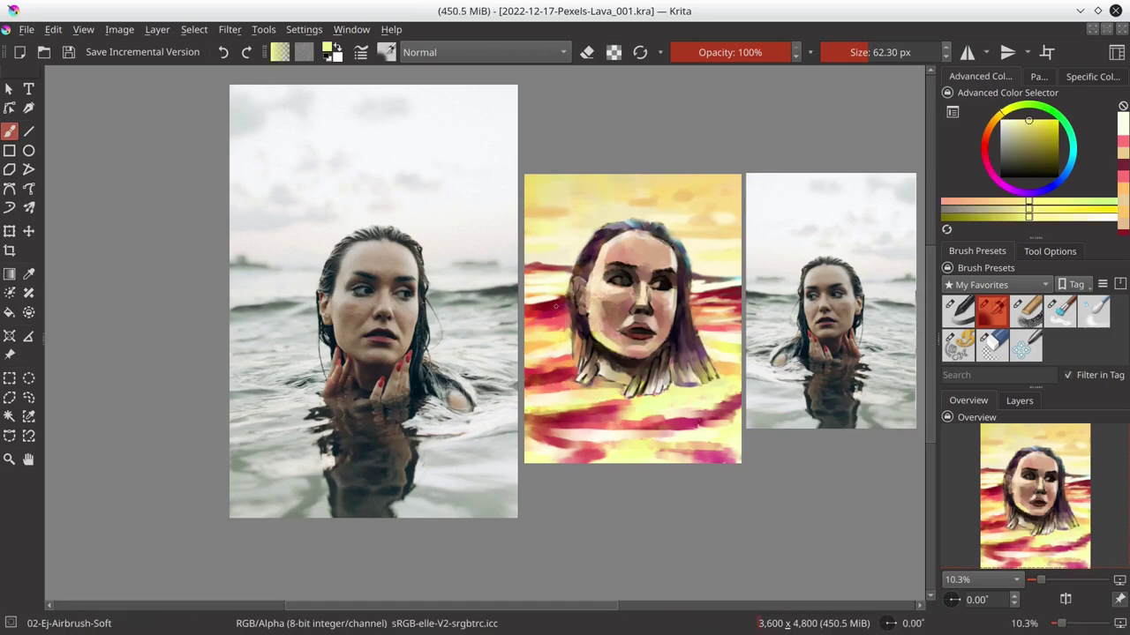
ctrl+click(582, 326)
ctrl+click(607, 342)
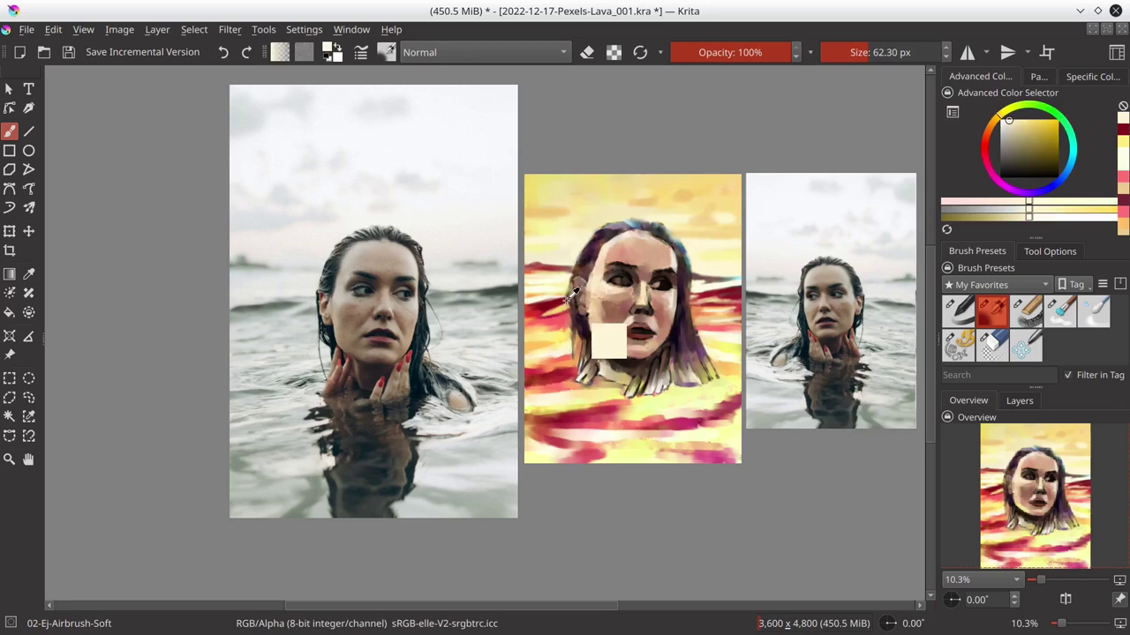
key(ctrl+s)
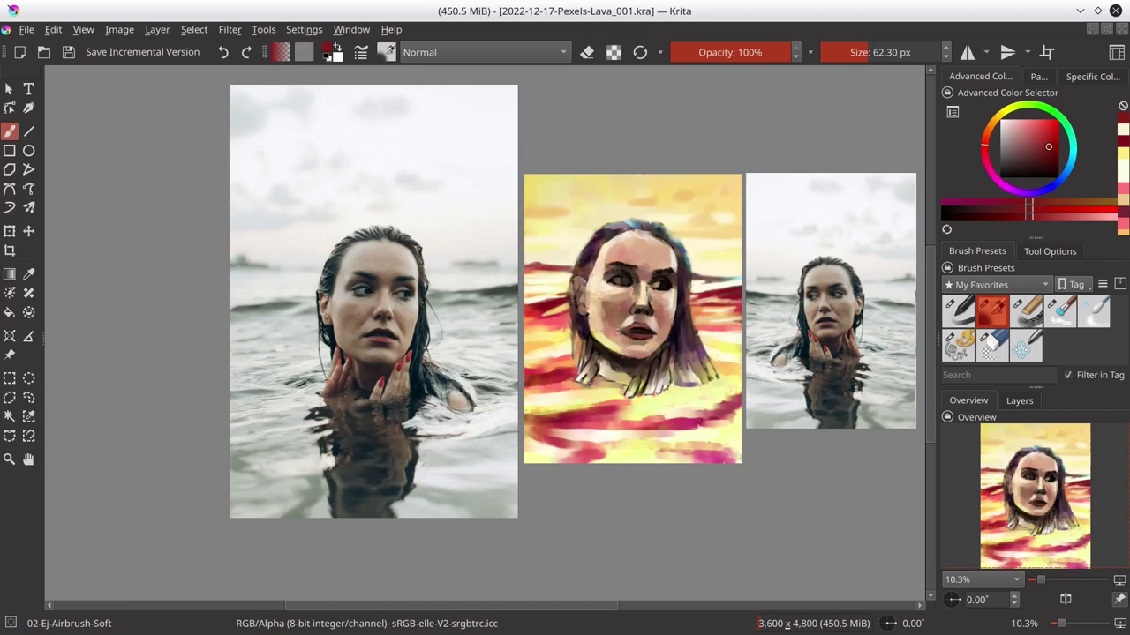
key(x)
click(574, 341)
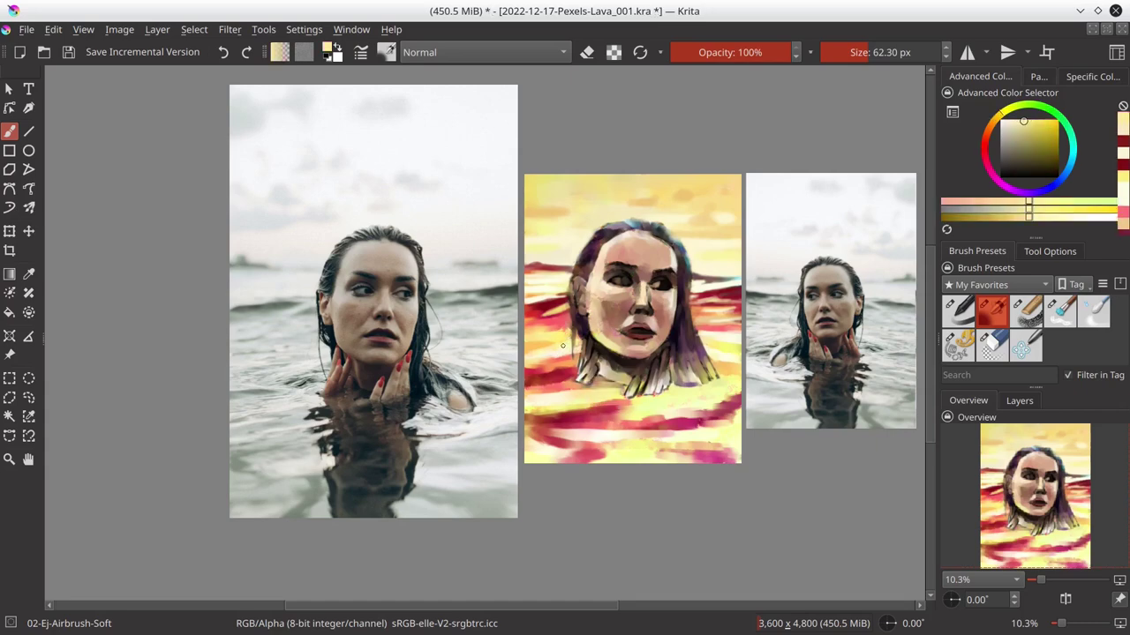
click(565, 344)
drag(534, 328, 562, 328)
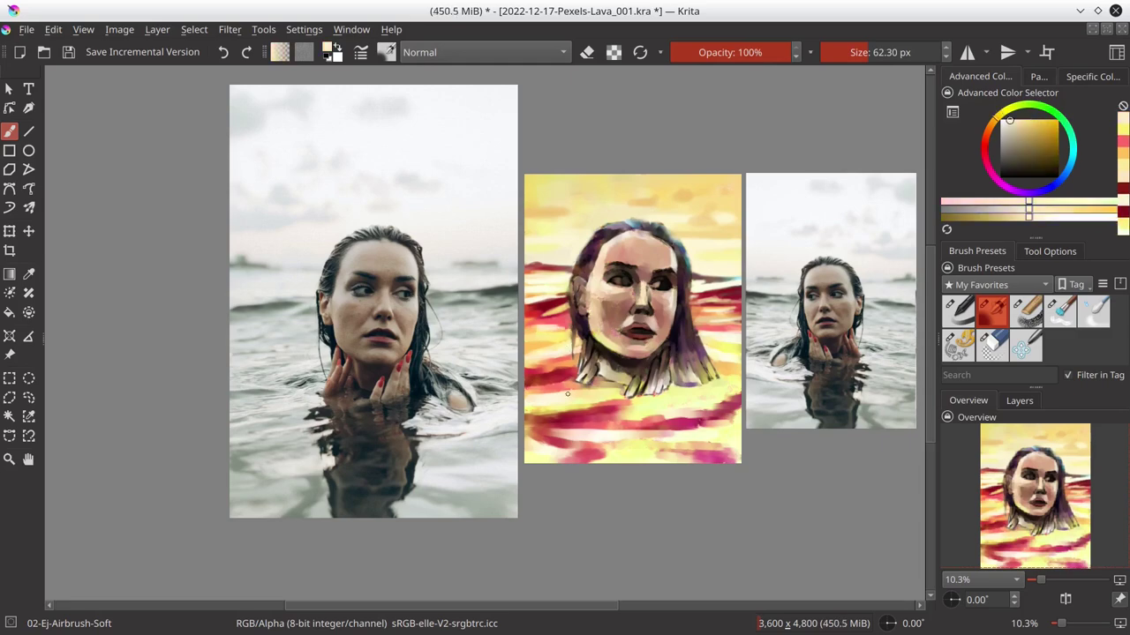
- Toggle the top layer to compare, then sample salmon pink and darker pink-red tones
click(1019, 400)
click(951, 543)
click(968, 401)
ctrl+click(567, 362)
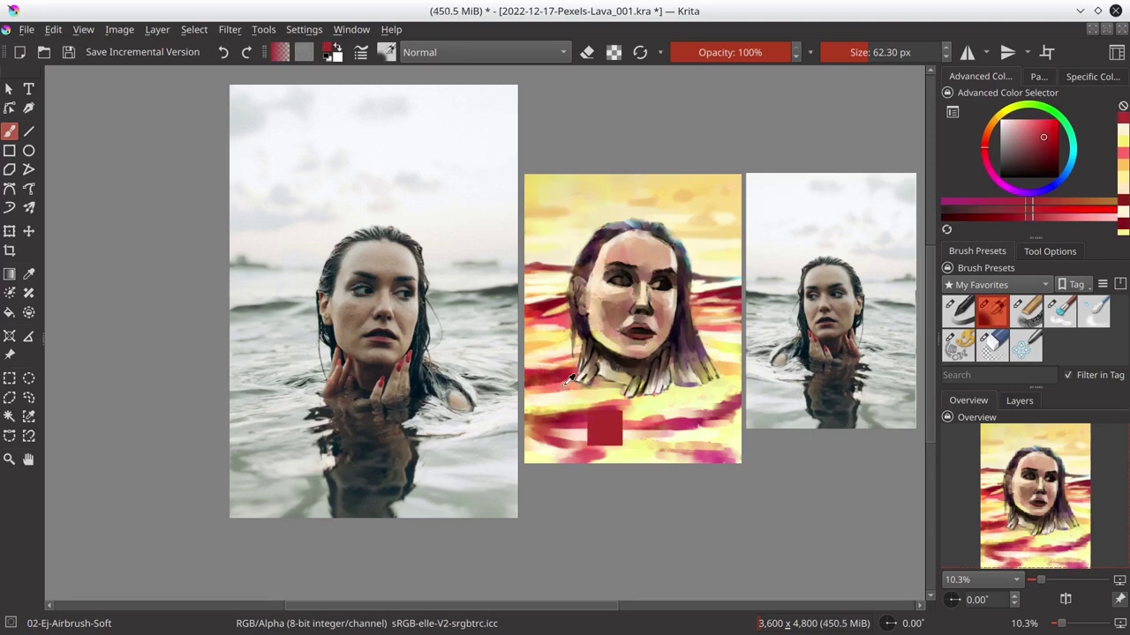
ctrl+click(569, 383)
ctrl+click(529, 386)
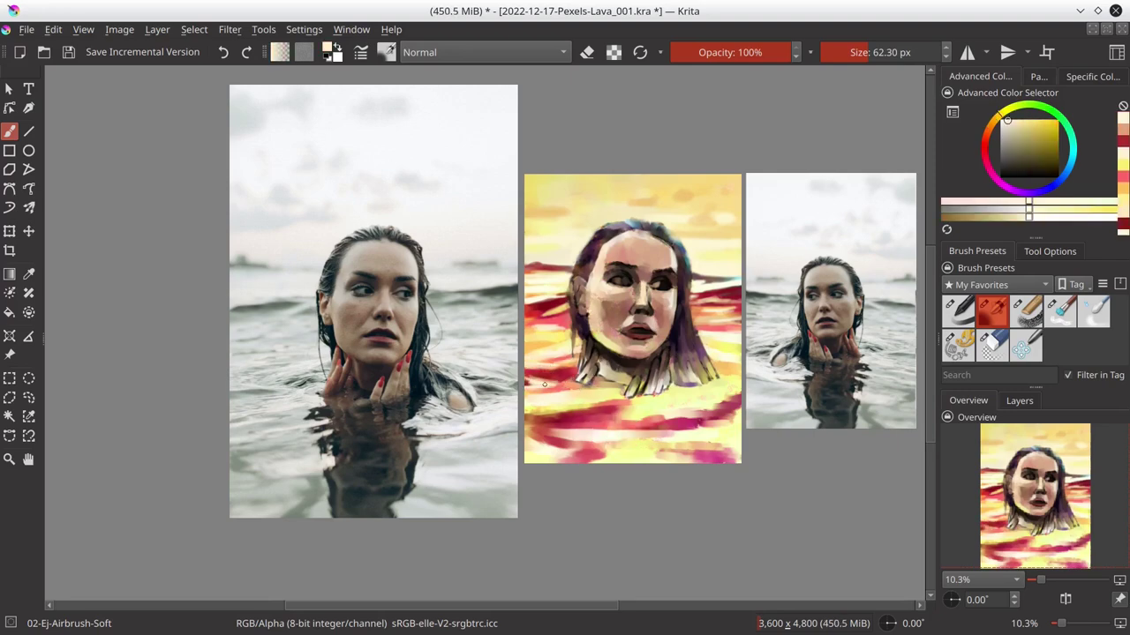
ctrl+click(557, 381)
- Paint a pale yellow stroke across the lower lava stripes and save
ctrl+click(569, 382)
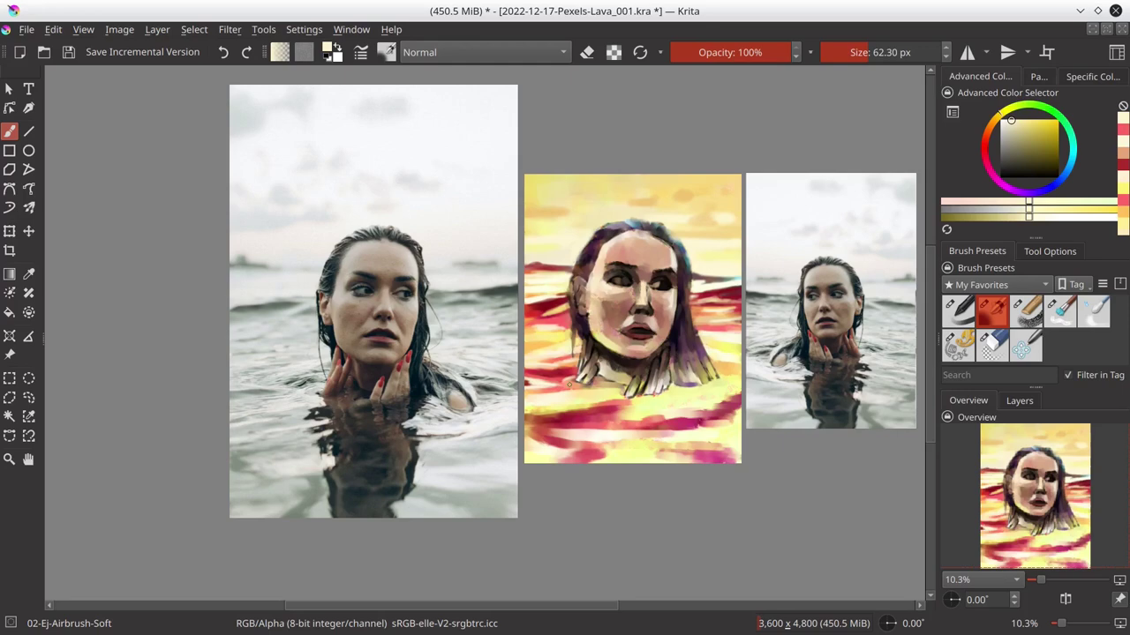
ctrl+click(593, 399)
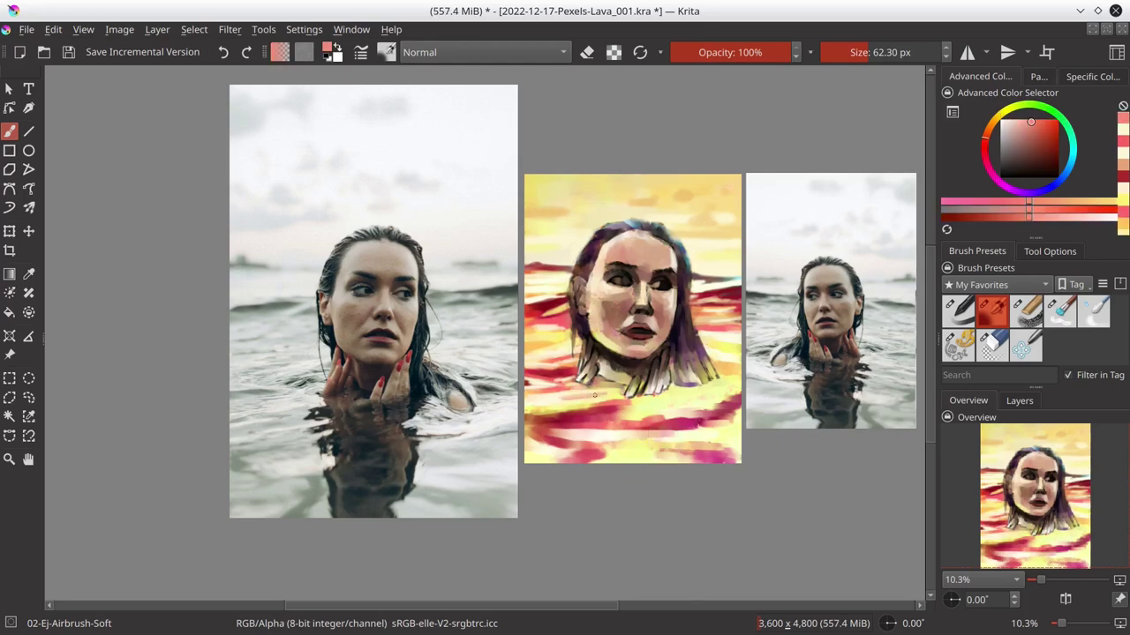
ctrl+click(529, 411)
drag(528, 415, 649, 399)
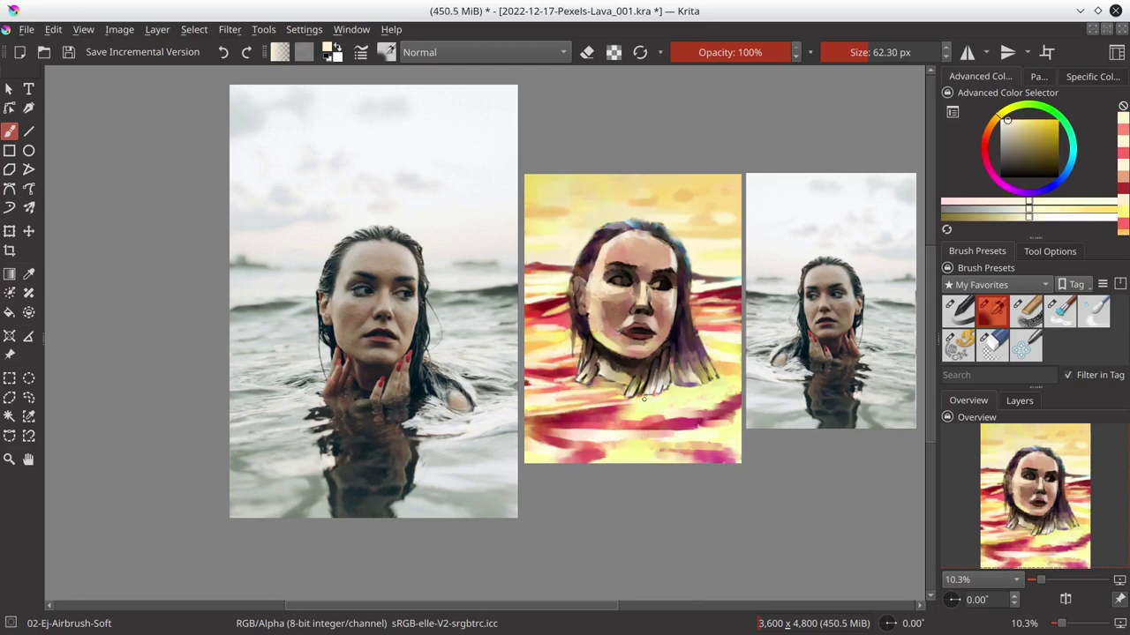
key(ctrl+s)
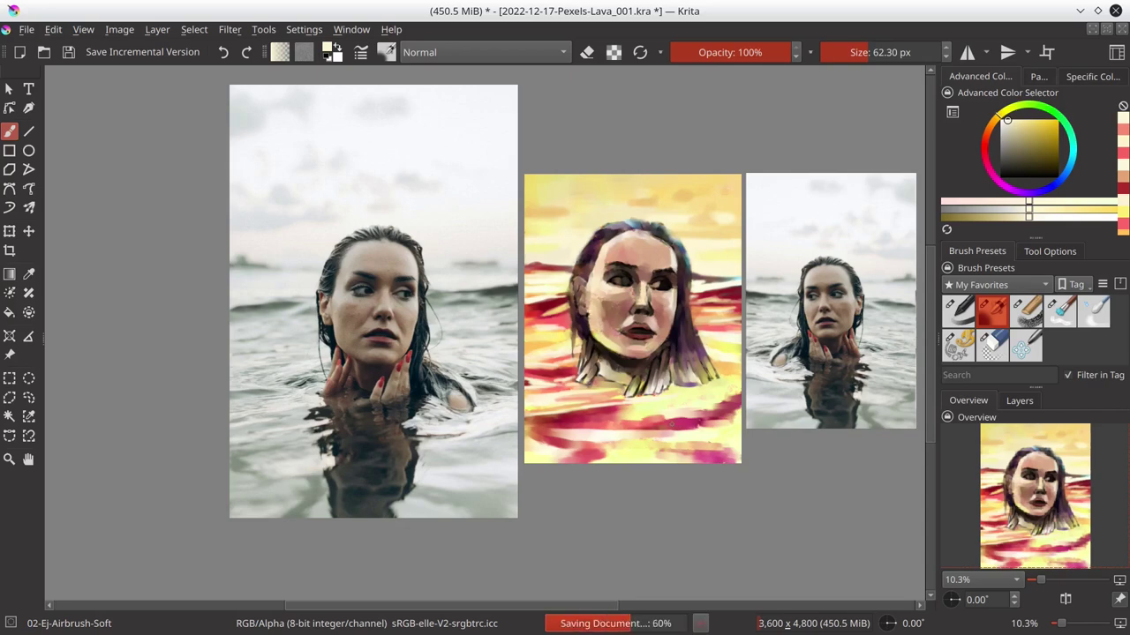
- Add more pale yellow strokes and small marks over the lower lava stripes
ctrl+click(529, 423)
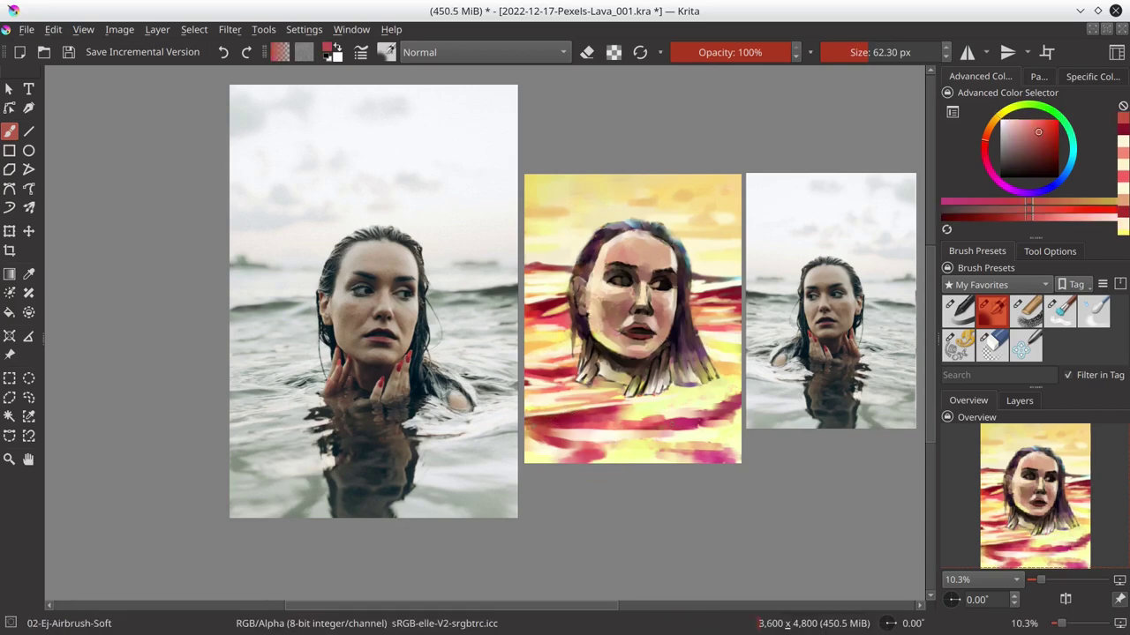
ctrl+click(557, 408)
mouse_move(538, 426)
mouse_down()
mouse_move(618, 422)
mouse_move(617, 450)
mouse_move(579, 446)
mouse_up()
ctrl+click(623, 424)
ctrl+click(603, 440)
ctrl+click(593, 446)
- Pick near-white and pale yellow, then sample reds from the lower stripes
ctrl+click(565, 454)
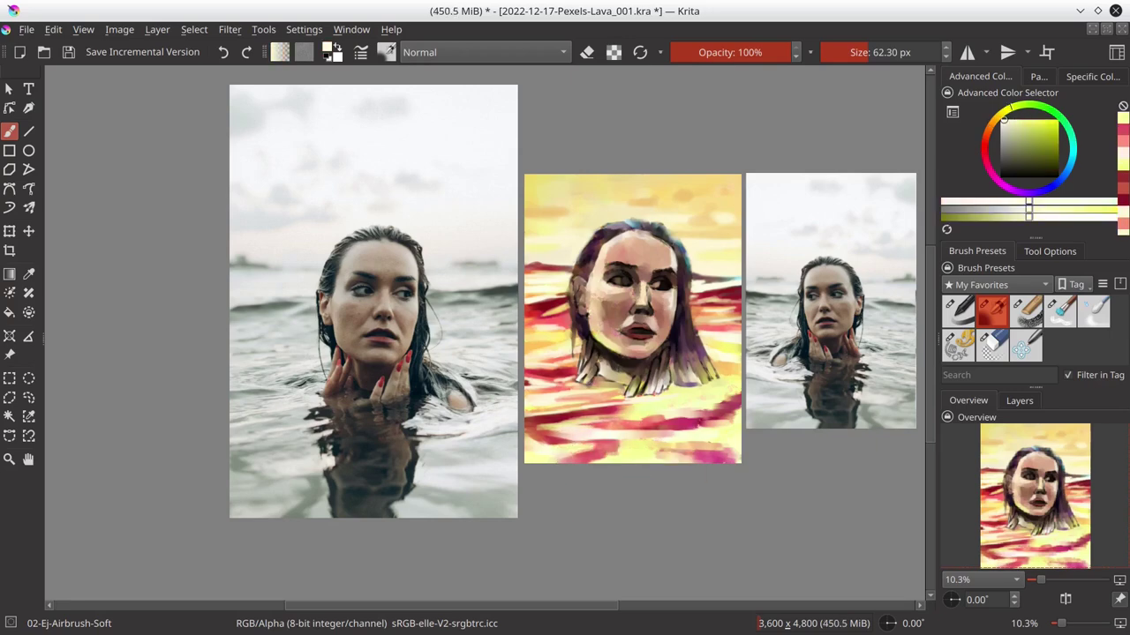
ctrl+click(565, 445)
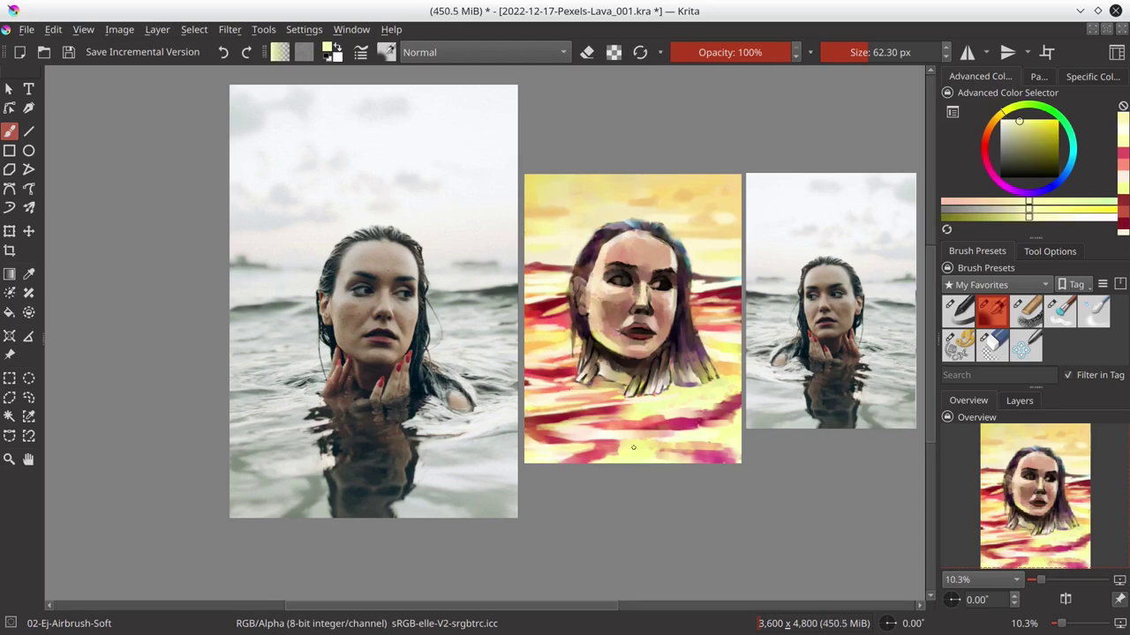
ctrl+click(621, 404)
ctrl+click(678, 404)
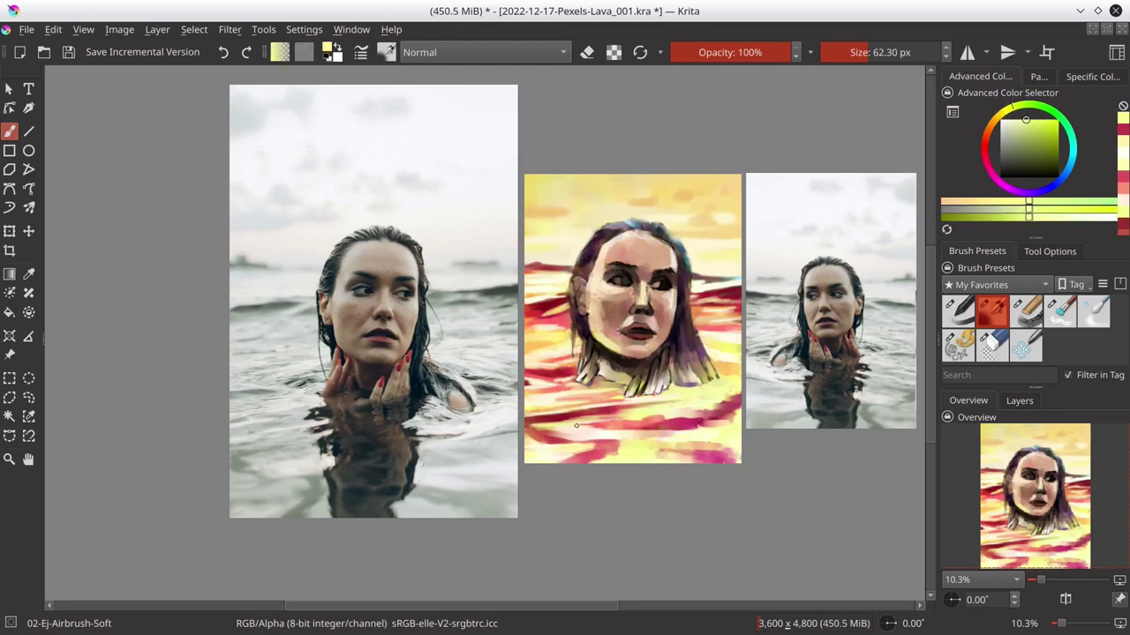
ctrl+click(547, 426)
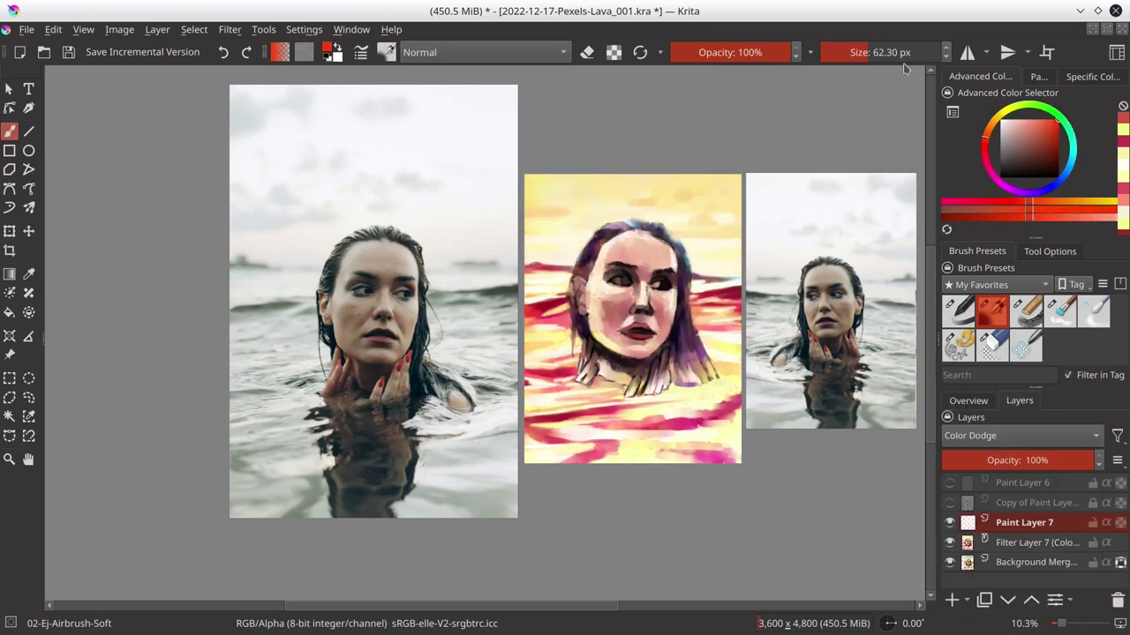
- Paint bright strokes near the chin and around the neck
drag(556, 388, 662, 378)
mouse_move(891, 52)
mouse_down()
mouse_move(869, 52)
mouse_move(909, 52)
mouse_up()
mouse_move(671, 375)
mouse_down()
mouse_move(702, 362)
mouse_move(693, 348)
mouse_up()
- Group the Color Dodge paint layer and filter layer into Group 8, compare, and save
click(968, 400)
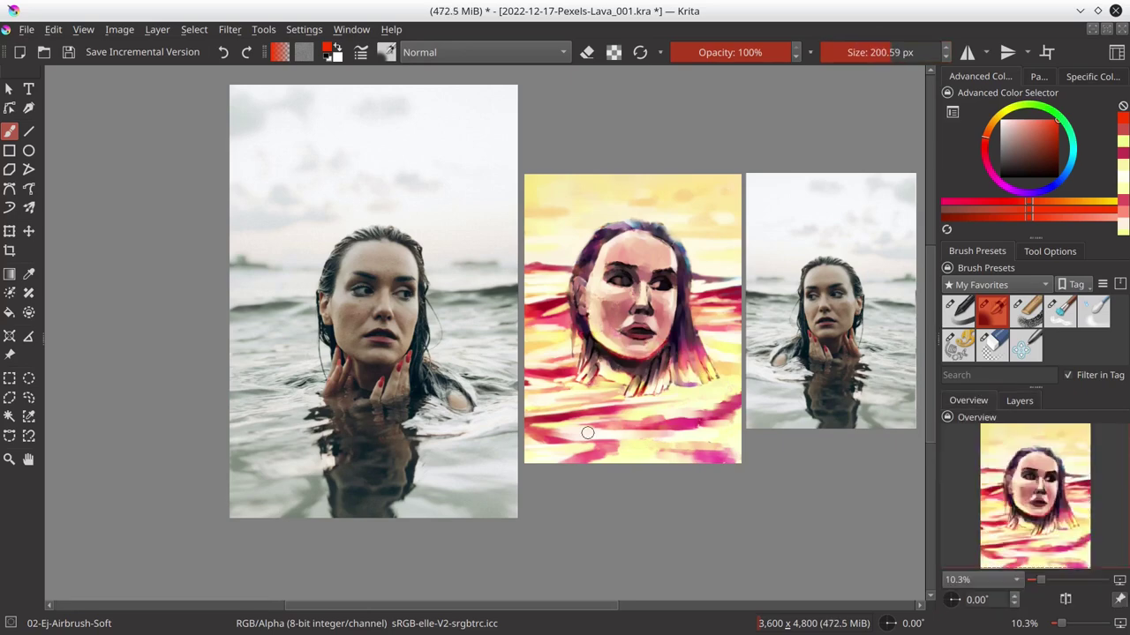
click(1019, 399)
right_click(1032, 543)
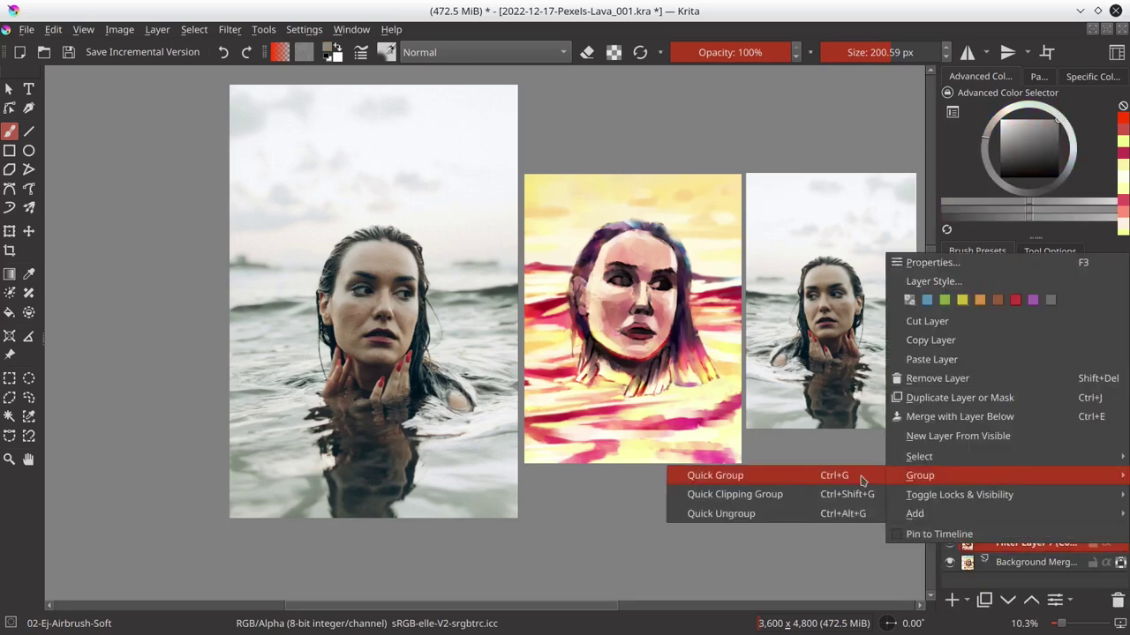
click(719, 474)
click(949, 522)
click(1033, 543)
key(ctrl+s)
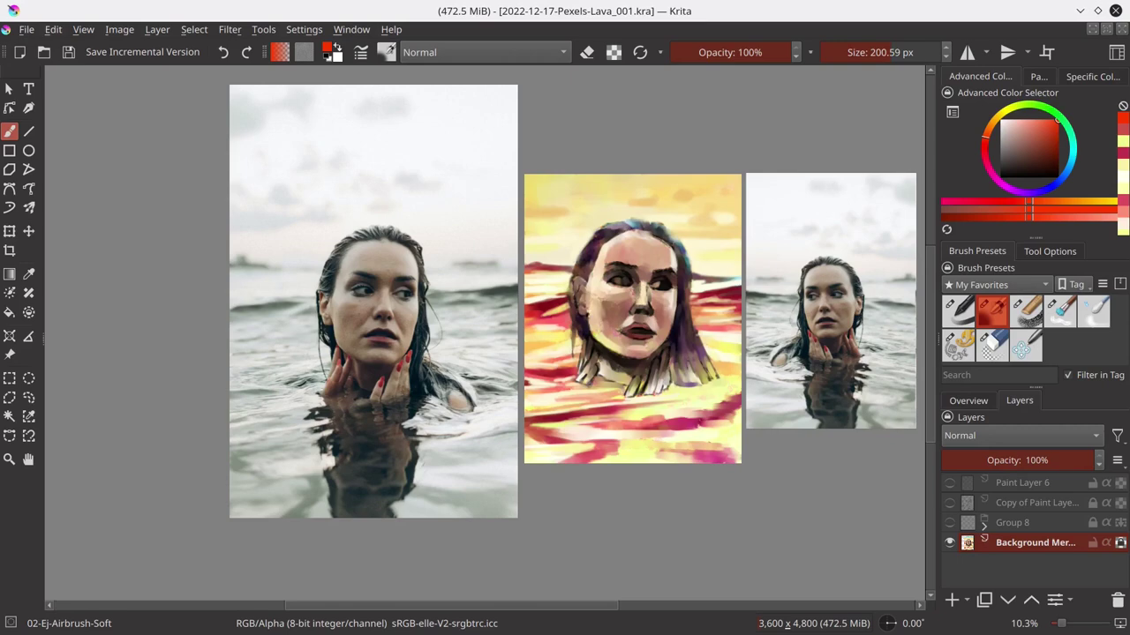
- Dab pale yellow and deep pink into the lower painting's lava stripes
click(968, 401)
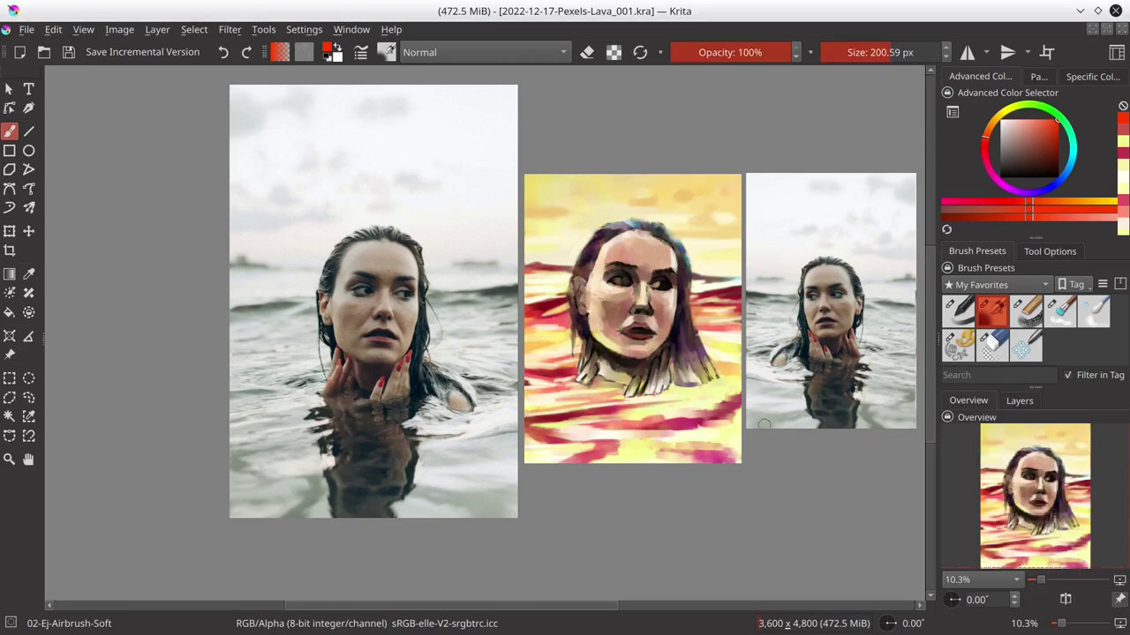
ctrl+click(681, 391)
click(685, 388)
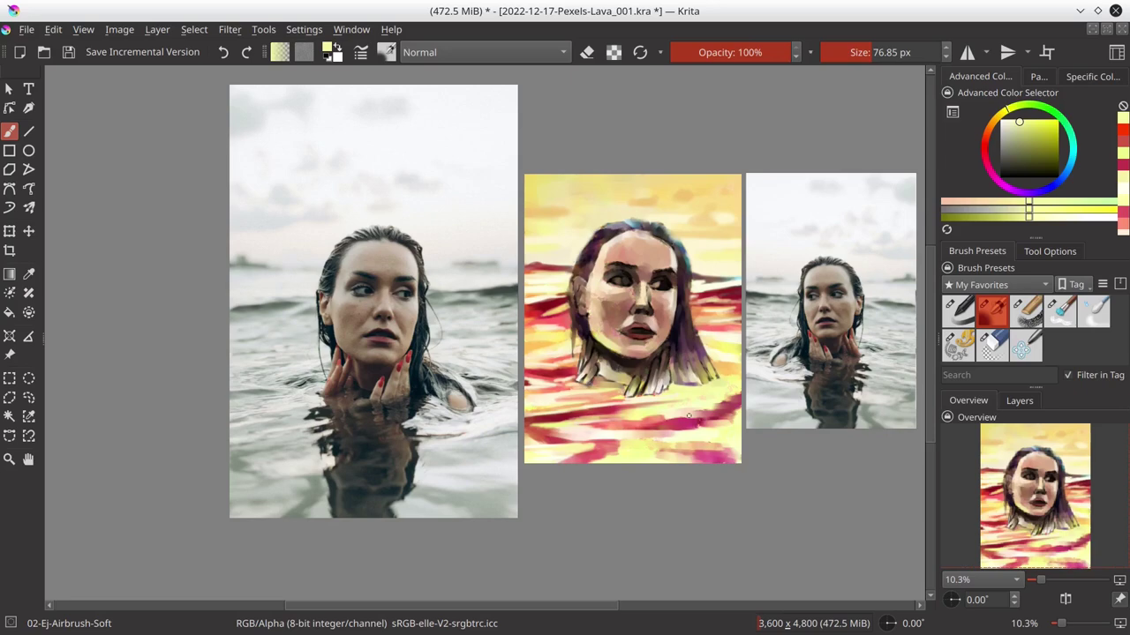
ctrl+click(652, 409)
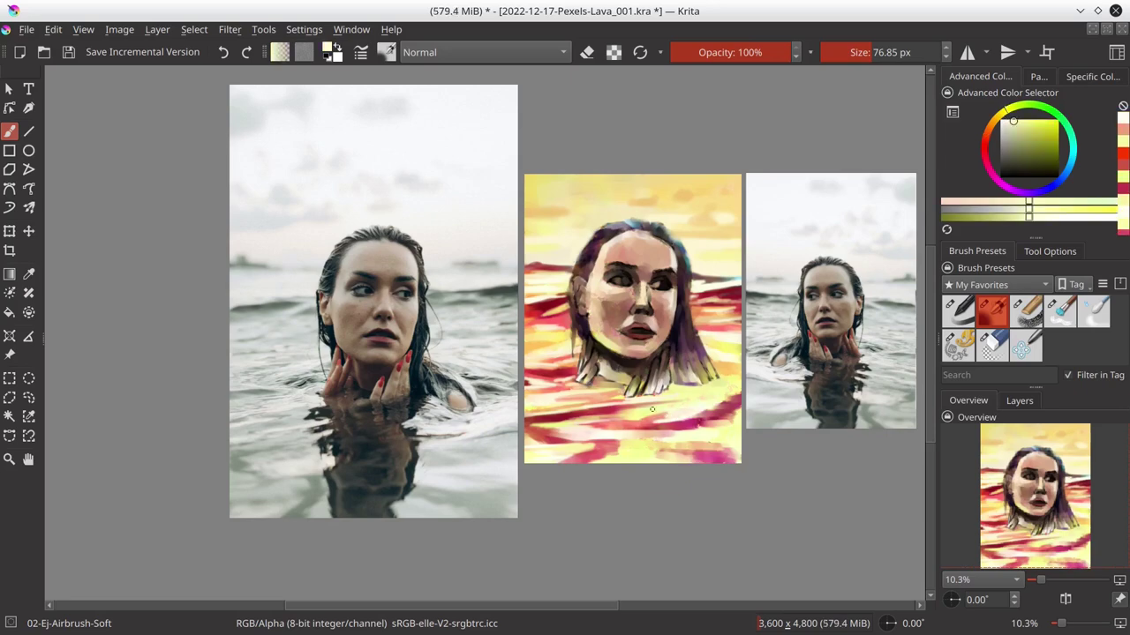
ctrl+click(733, 334)
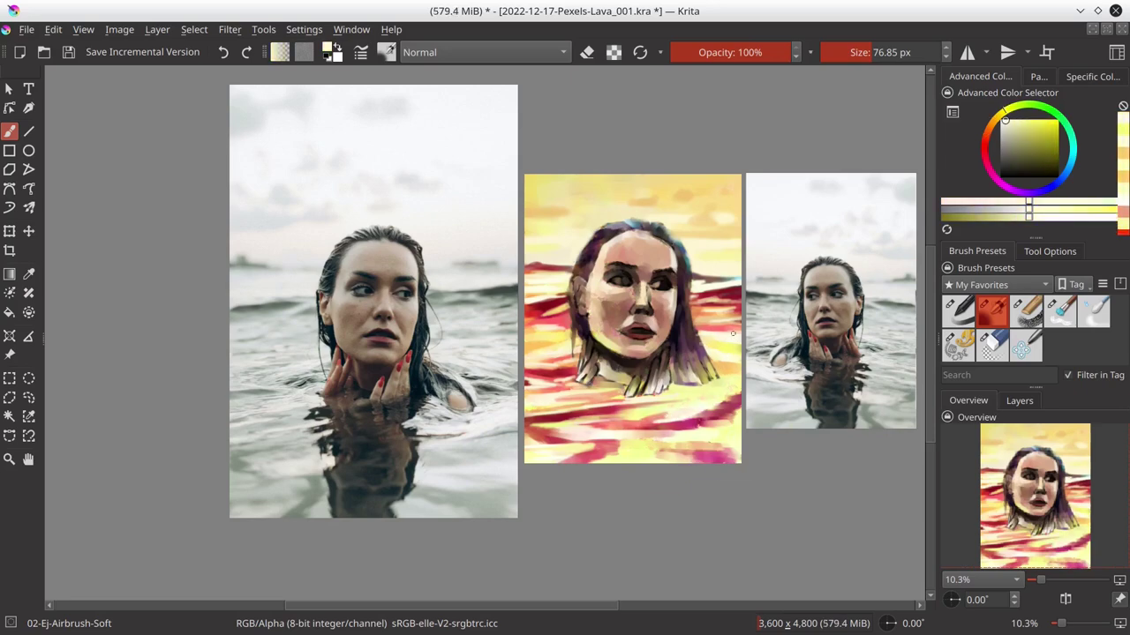
ctrl+click(725, 400)
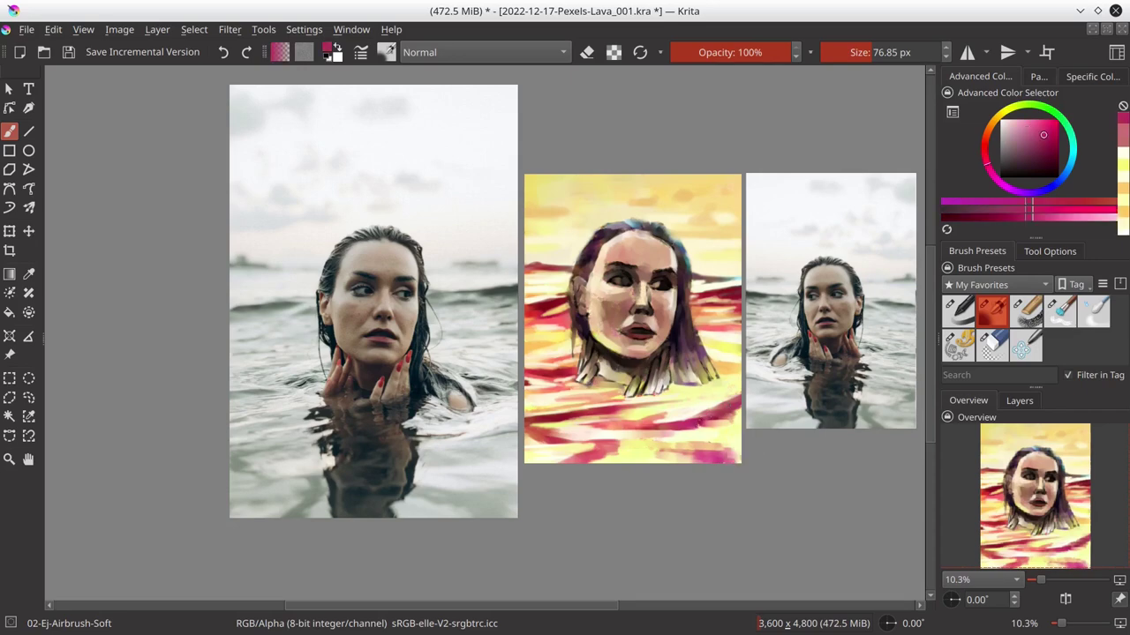
ctrl+click(729, 413)
- Sample pinks and pale yellow-greens from the stripes and paint pink into the lower stripes
ctrl+click(730, 410)
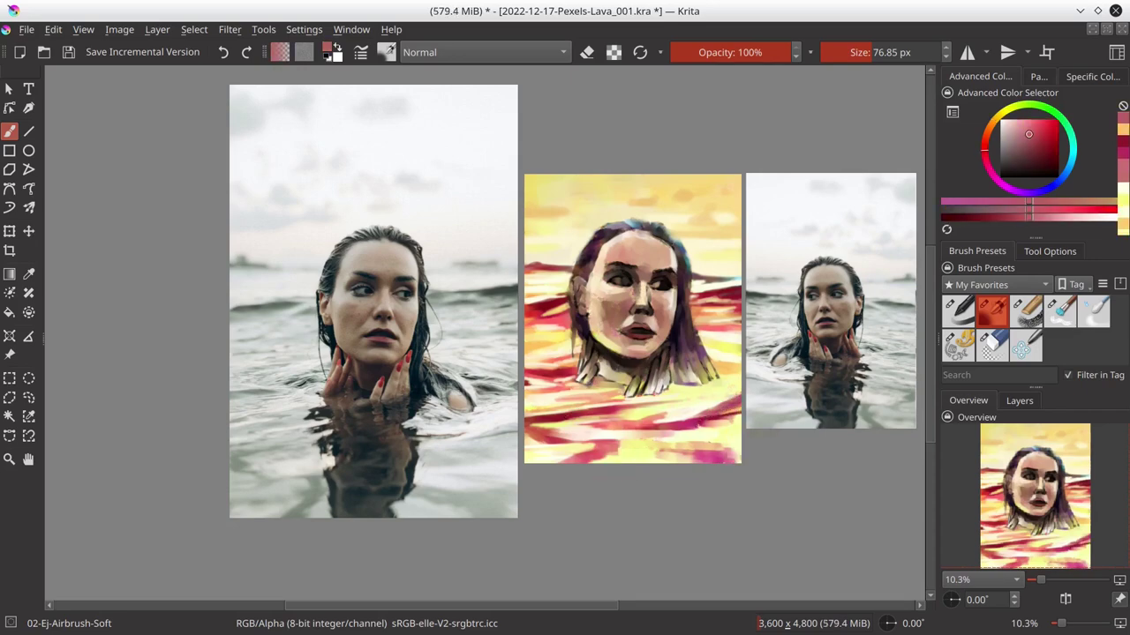
ctrl+click(702, 404)
ctrl+click(696, 429)
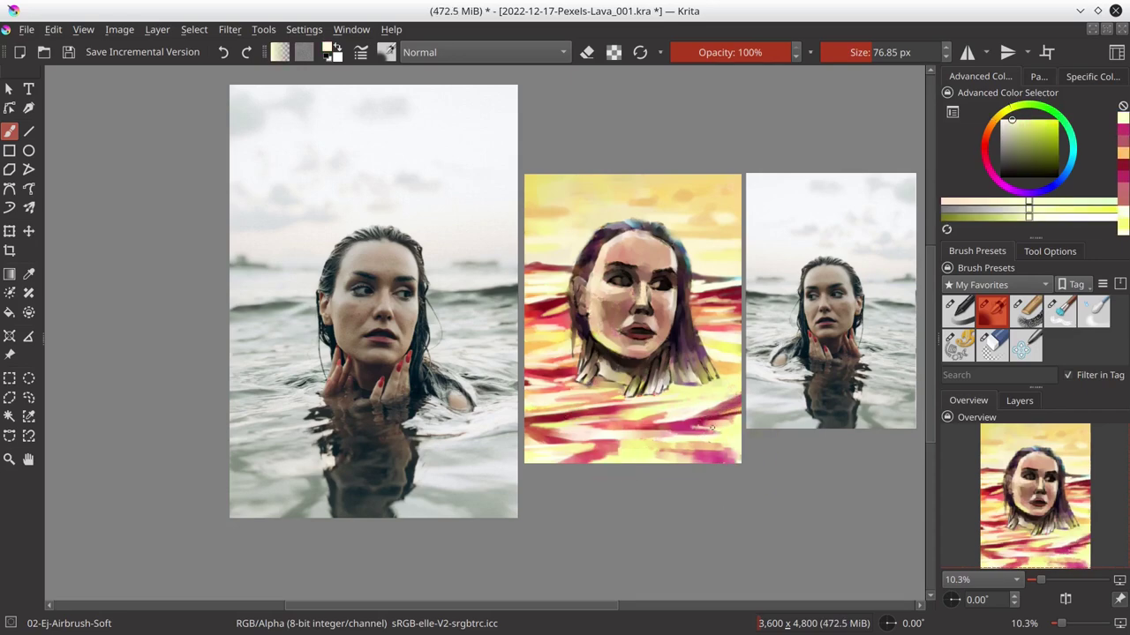
ctrl+click(714, 419)
ctrl+click(723, 428)
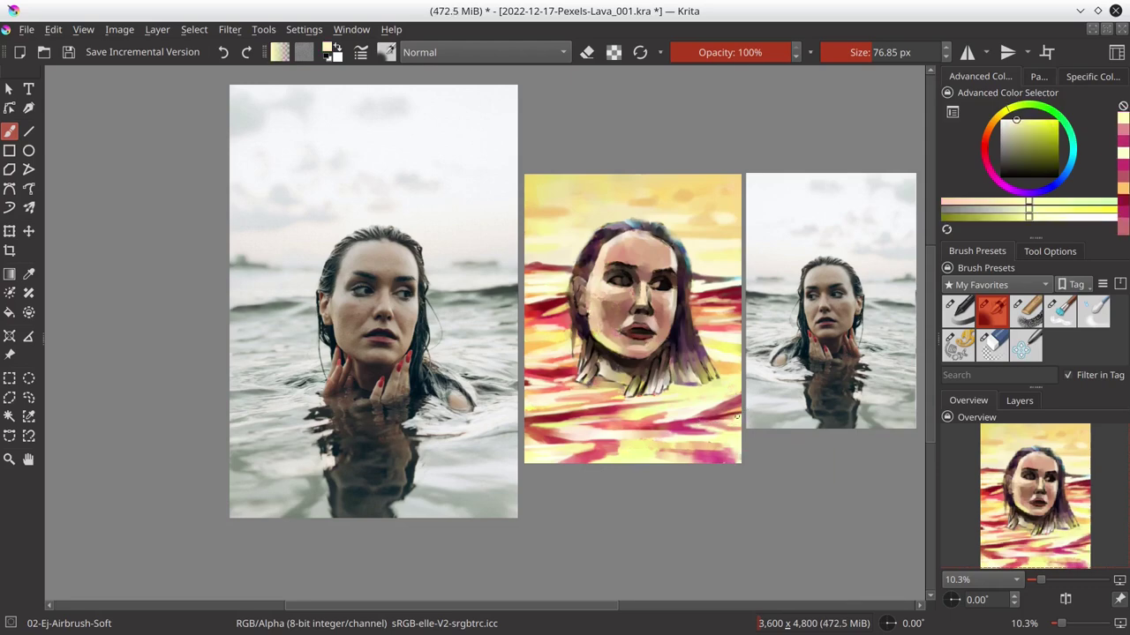
ctrl+click(674, 439)
ctrl+click(702, 446)
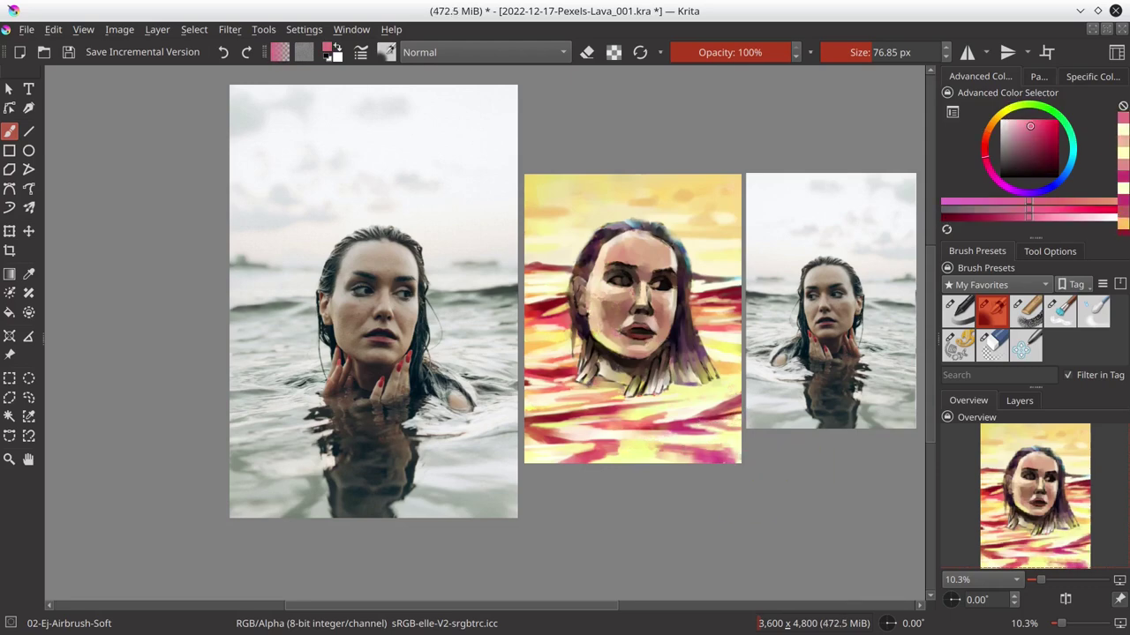
- Pick darker pink, pale yellow and cream tones from the stripes, then save
ctrl+click(662, 452)
ctrl+click(729, 457)
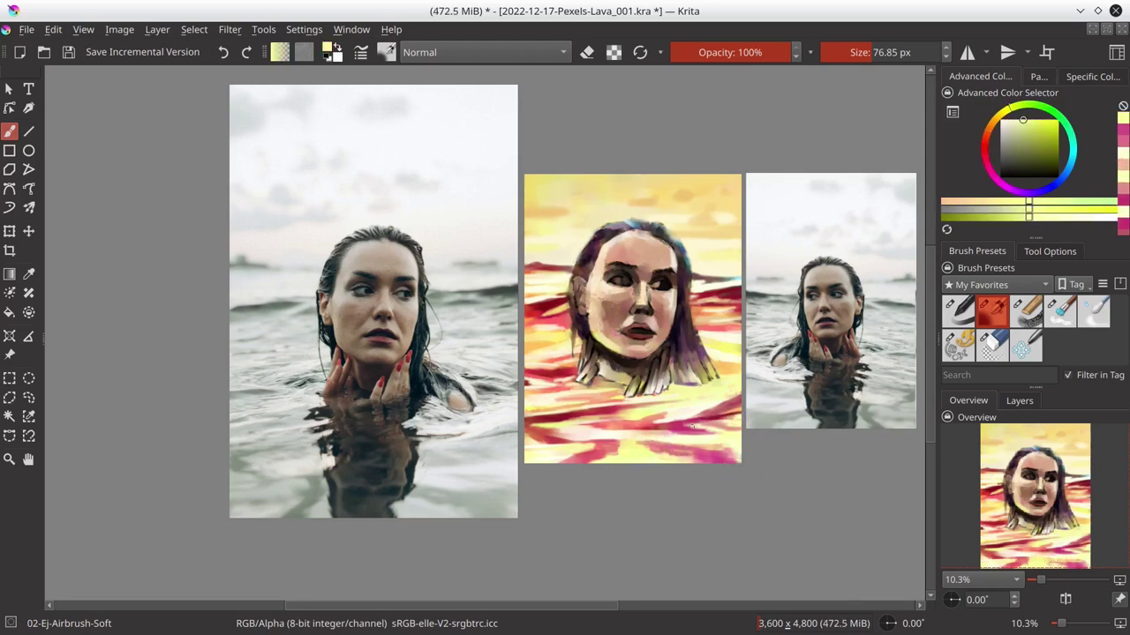
ctrl+click(586, 439)
ctrl+click(681, 458)
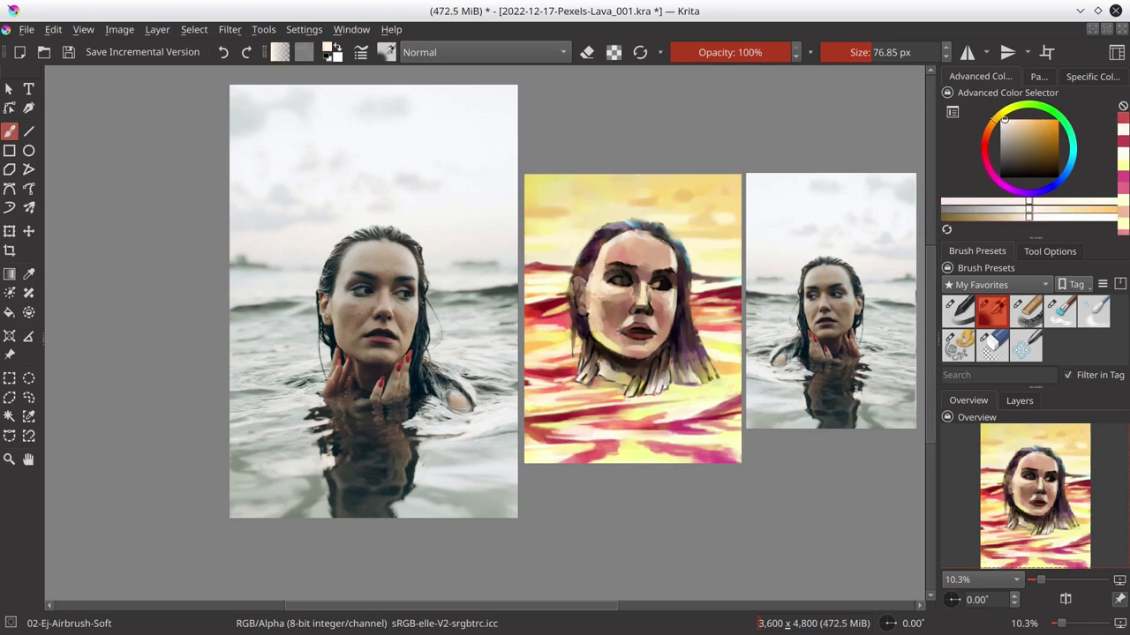
ctrl+click(739, 446)
key(ctrl+s)
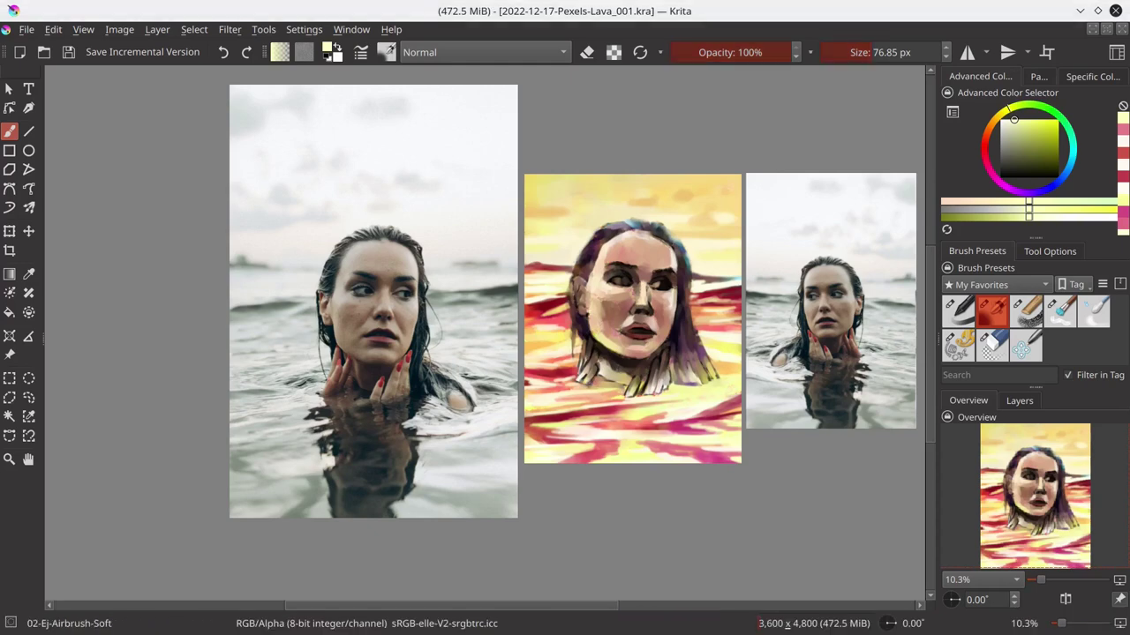
- Zoom in on the reference photo and painted face, switch to the freehand brush, and save
scroll(676, 381, up, 5)
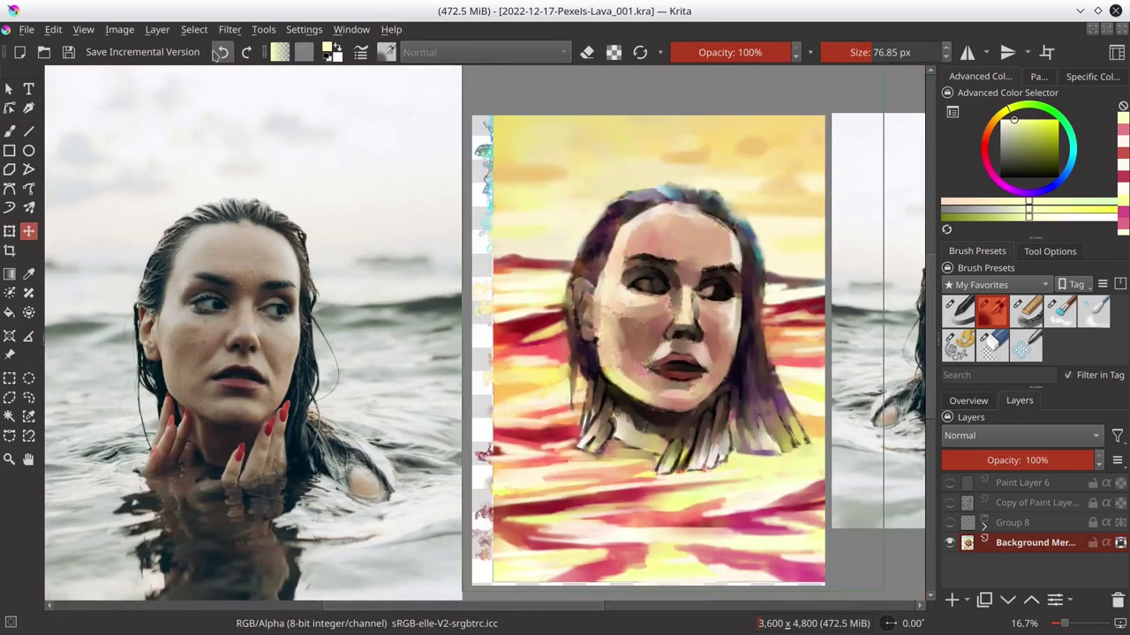
key(b)
scroll(565, 318, up, 2)
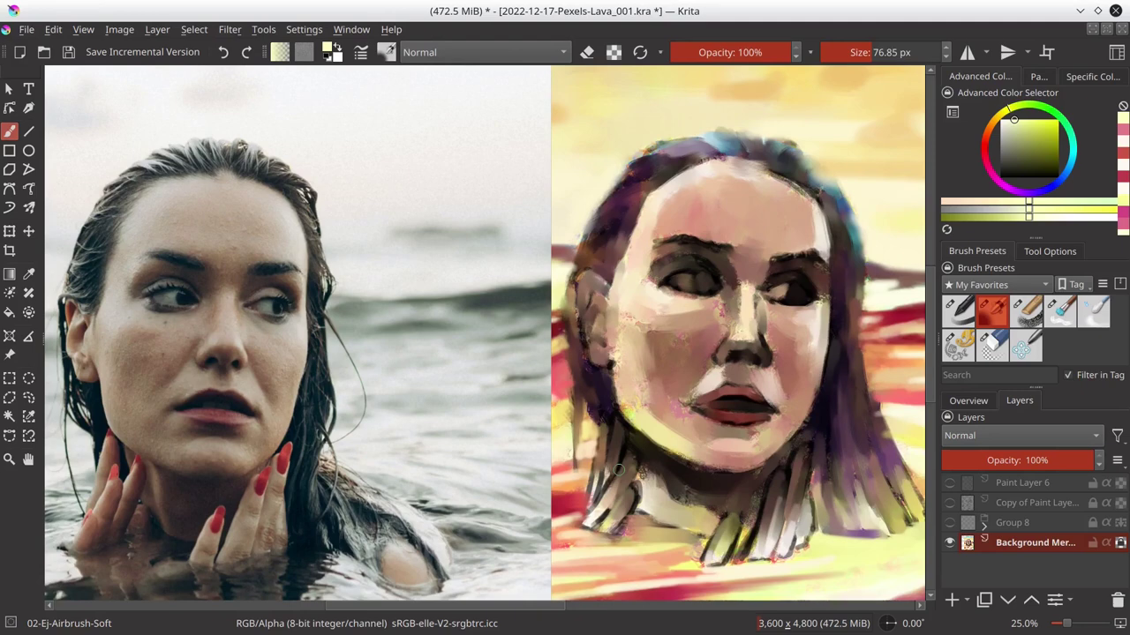
key(ctrl+s)
click(970, 402)
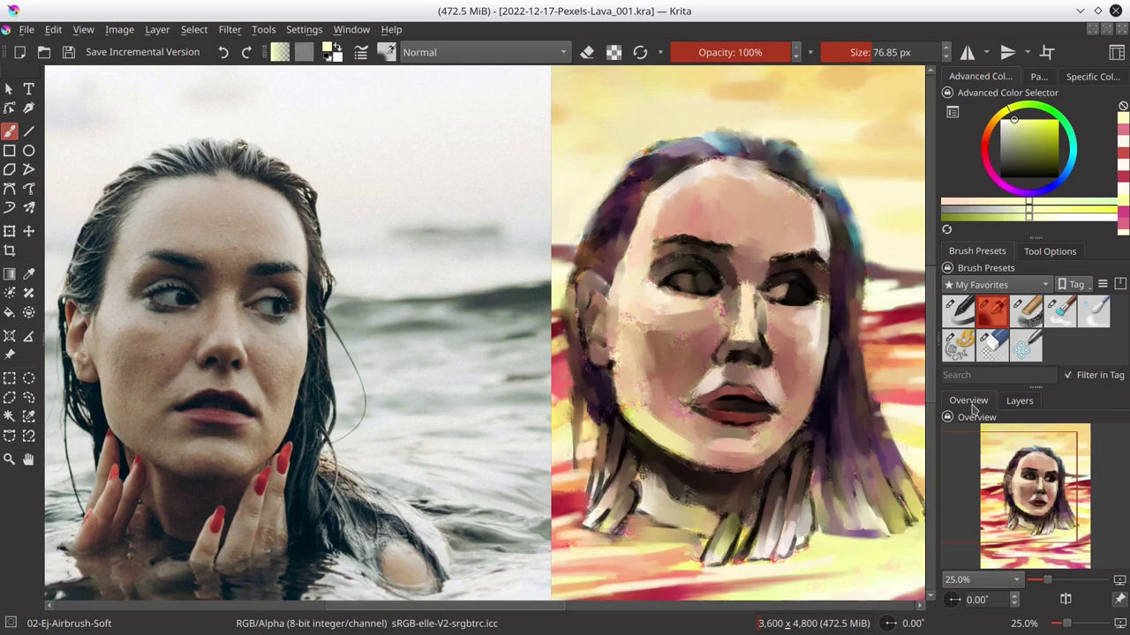
- Switch to the Chalk-Grainy brush and paint dark purple along the top of the hair
key(slash)
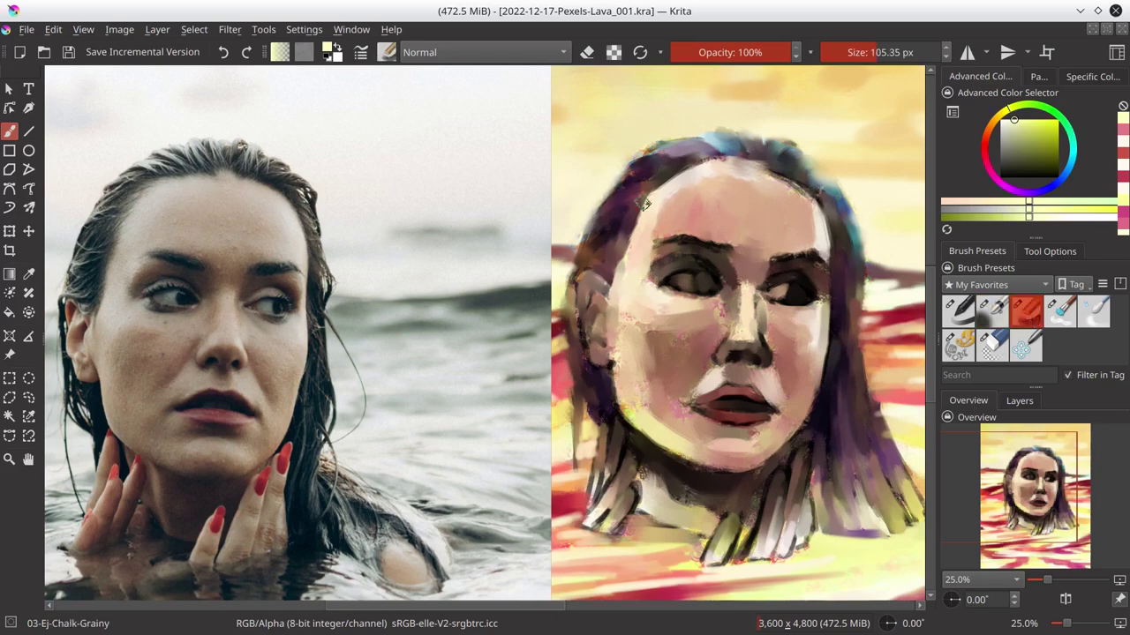
ctrl+click(653, 192)
ctrl+click(675, 166)
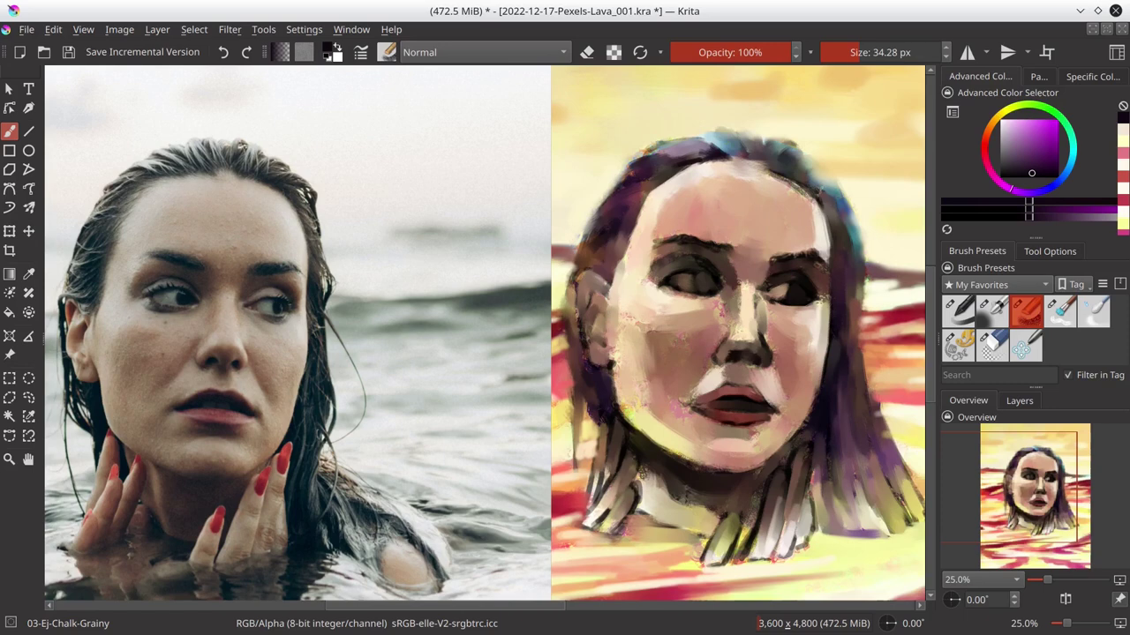
drag(758, 156, 827, 182)
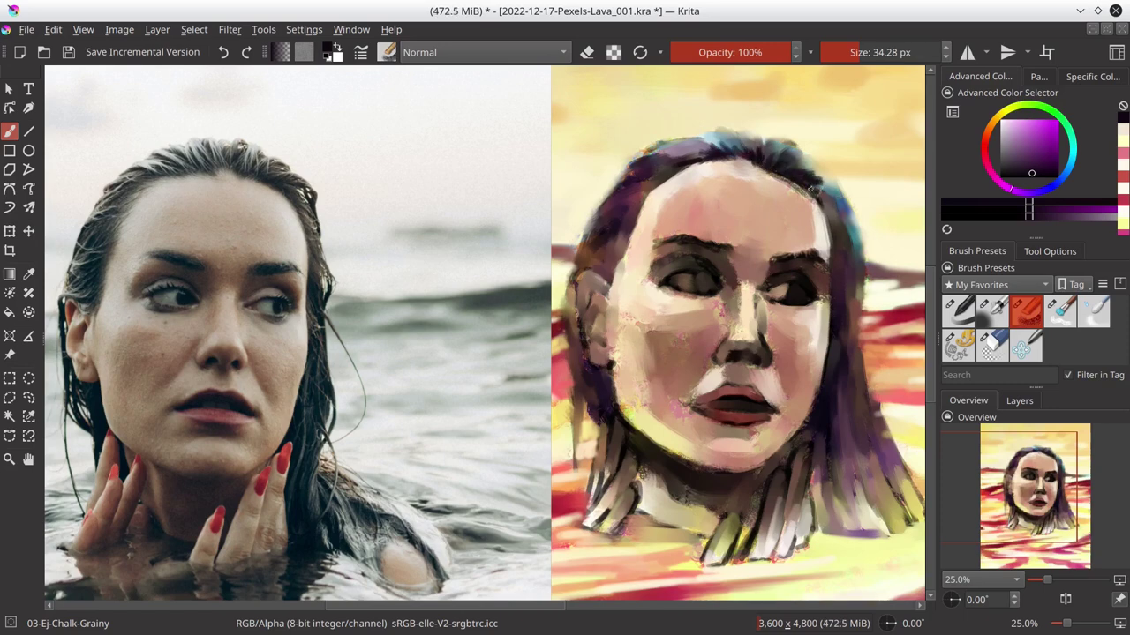
- Sample forehead skin tones, enlarge the brush and dab pale orange onto the forehead
ctrl+click(788, 183)
ctrl+click(780, 165)
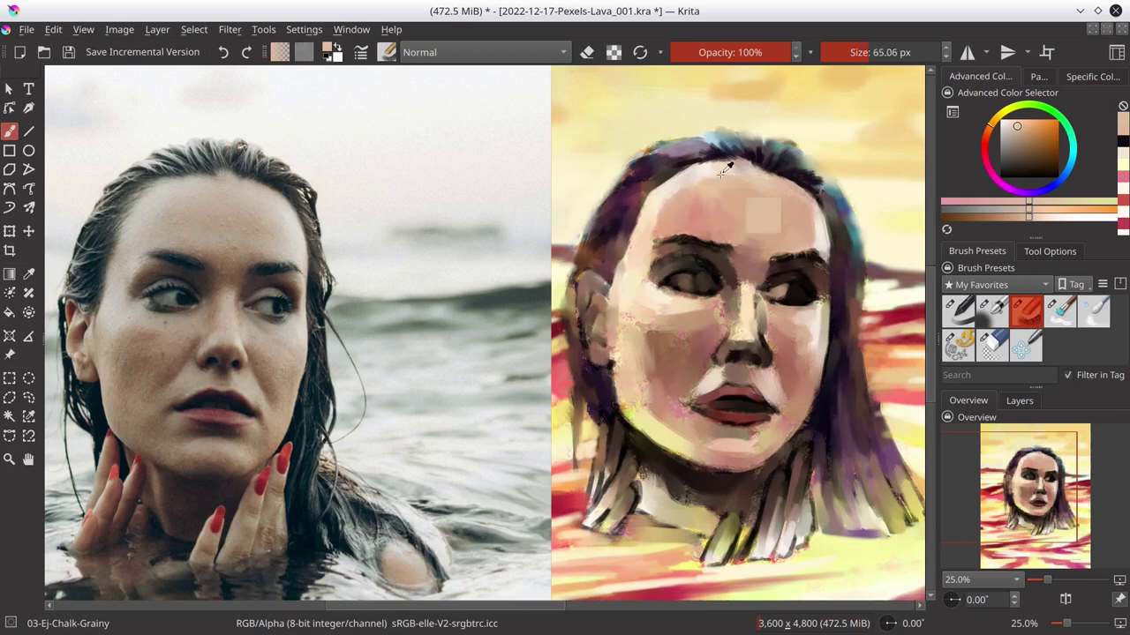
ctrl+click(645, 209)
drag(645, 209, 674, 199)
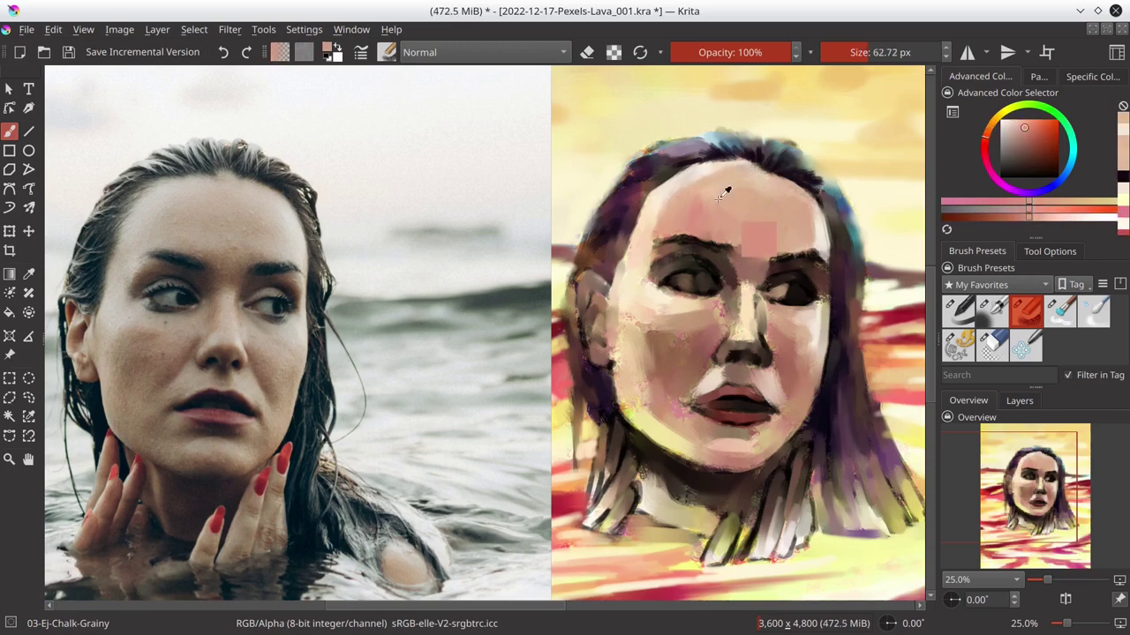
ctrl+click(746, 250)
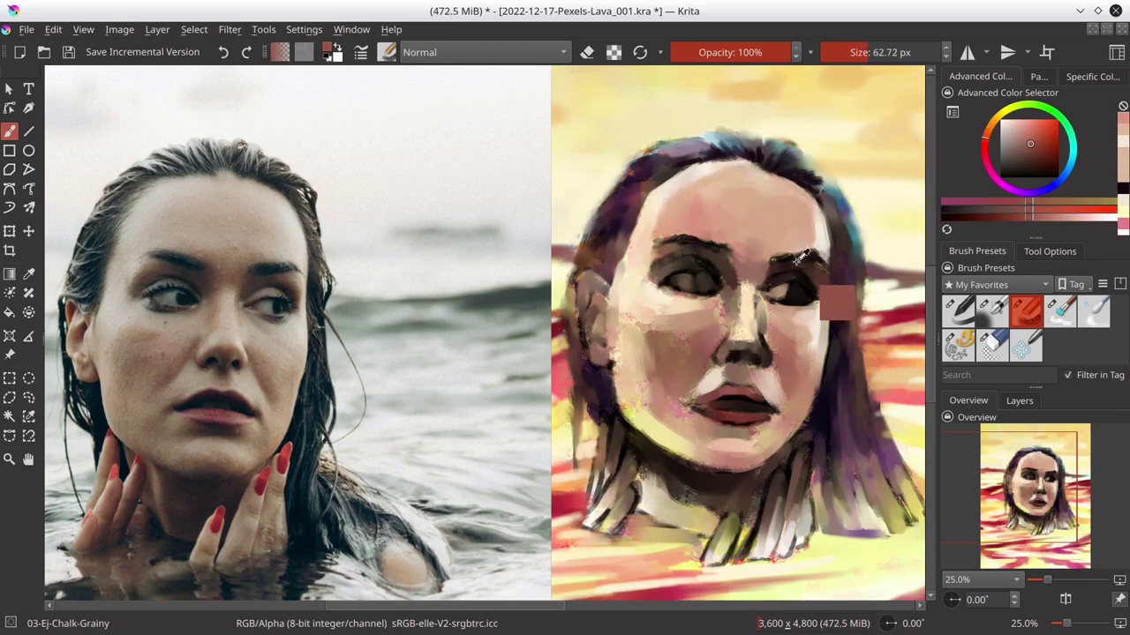
ctrl+click(742, 200)
ctrl+click(673, 227)
- Pick pale cream tones, adjust brush size and lighten the cheek with cream paint
ctrl+click(741, 168)
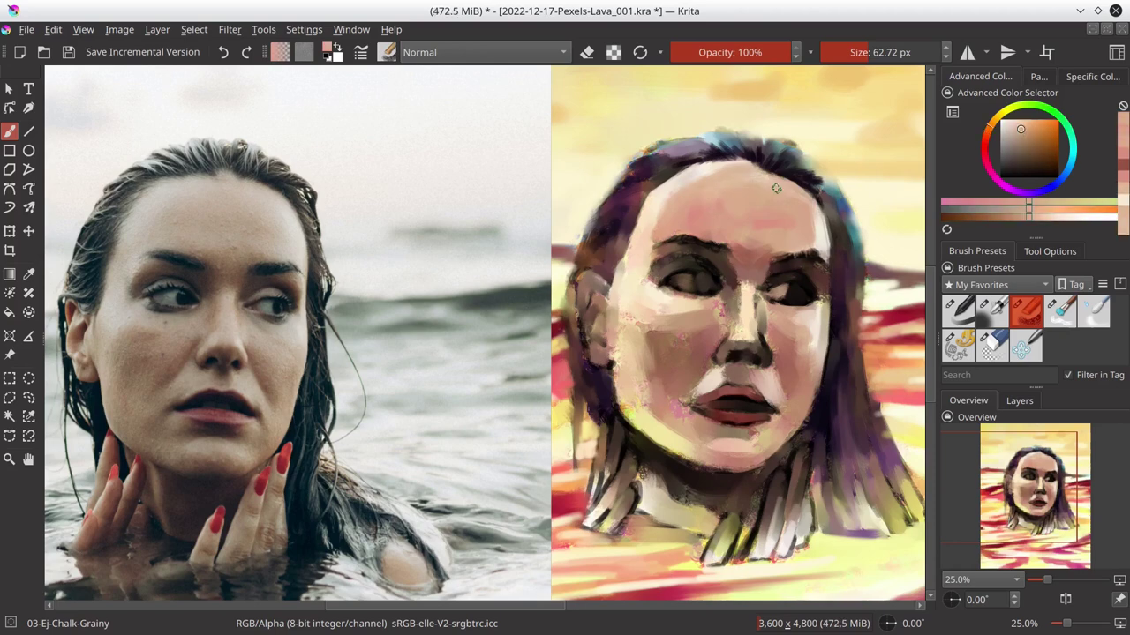
ctrl+click(777, 189)
ctrl+click(800, 193)
ctrl+click(805, 231)
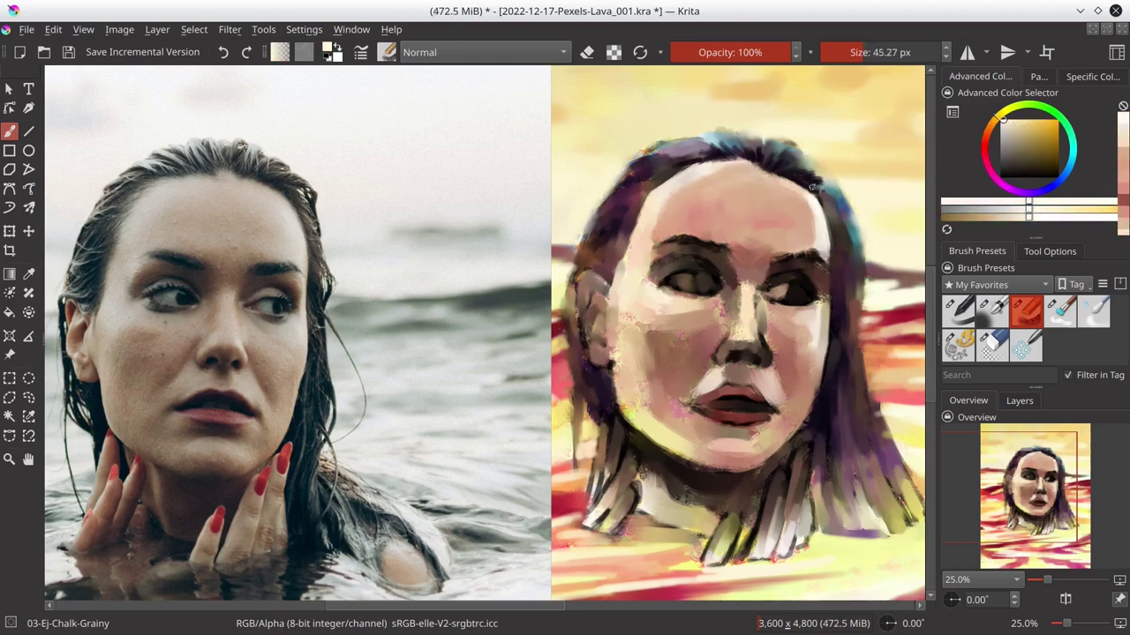
ctrl+click(826, 231)
key(bracketleft)
- Paint dark purple strands and light cyan highlights into the hair, then save
key(bracketleft)
ctrl+click(828, 231)
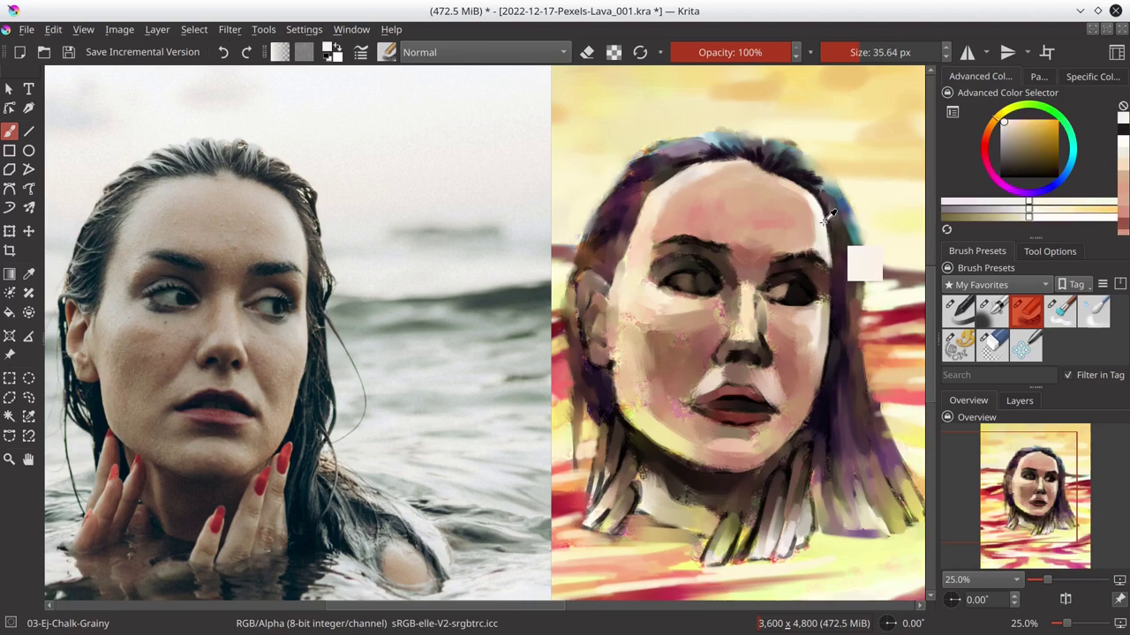
key(bracketright)
key(bracketright)
key(bracketright)
mouse_move(660, 302)
mouse_down()
mouse_move(609, 258)
mouse_move(613, 284)
mouse_up()
ctrl+click(615, 275)
key(bracketleft)
key(bracketleft)
key(bracketleft)
mouse_move(626, 245)
mouse_down()
mouse_move(600, 265)
mouse_move(585, 253)
mouse_move(628, 228)
mouse_move(622, 194)
mouse_move(598, 205)
mouse_up()
ctrl+click(583, 225)
ctrl+click(720, 141)
key(bracketleft)
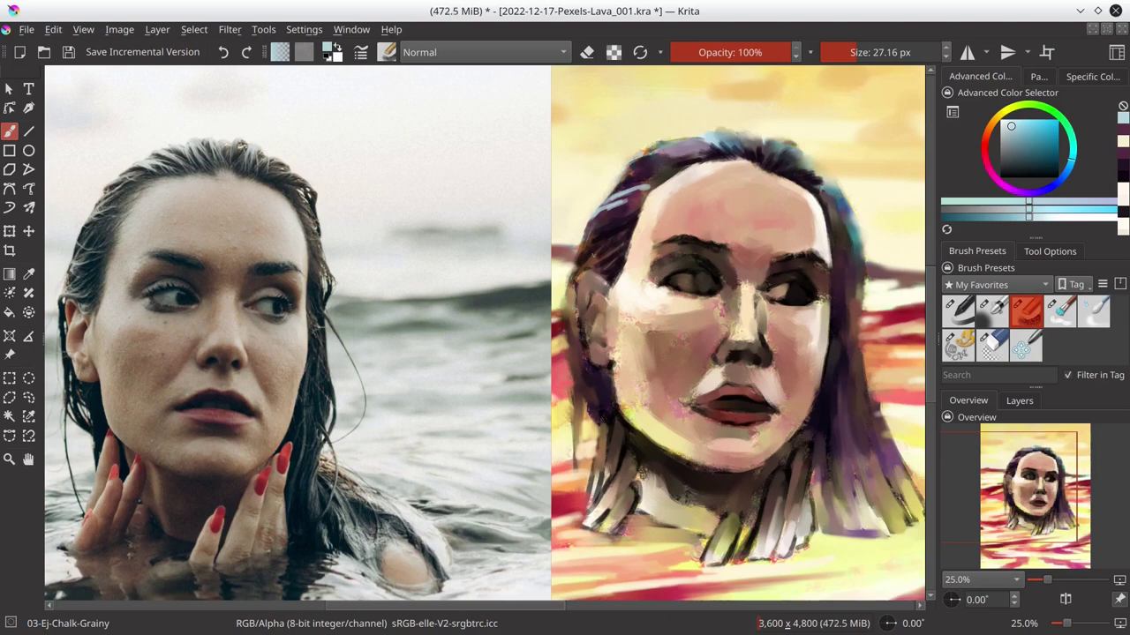
key(ctrl+s)
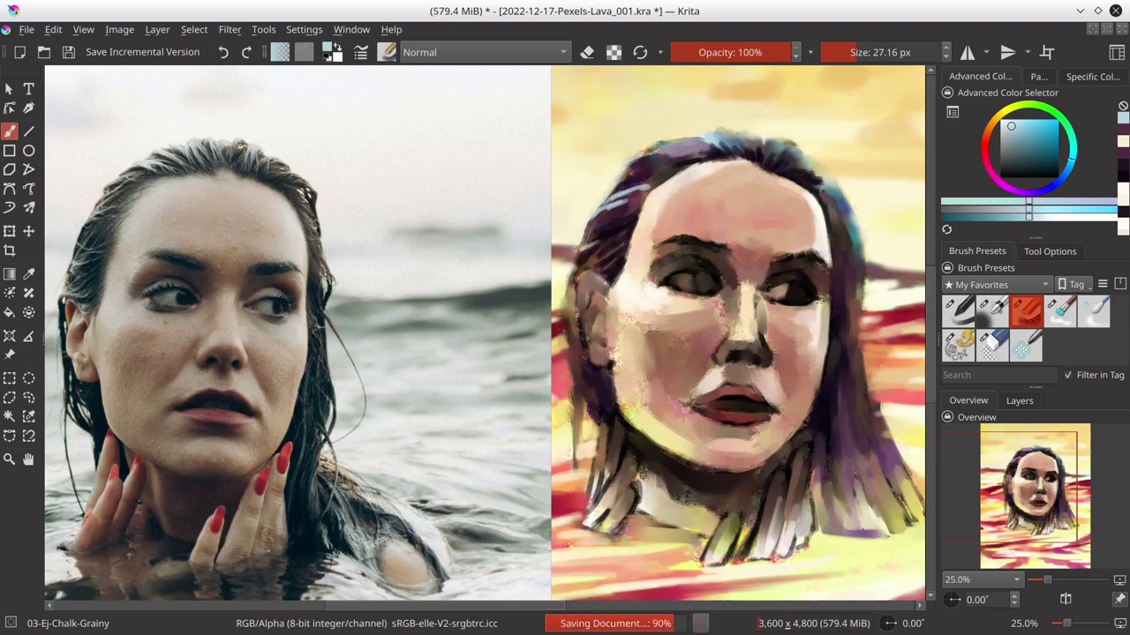
- Pick dark purple-magenta, pale yellow and light cyan again, then save
ctrl+click(614, 228)
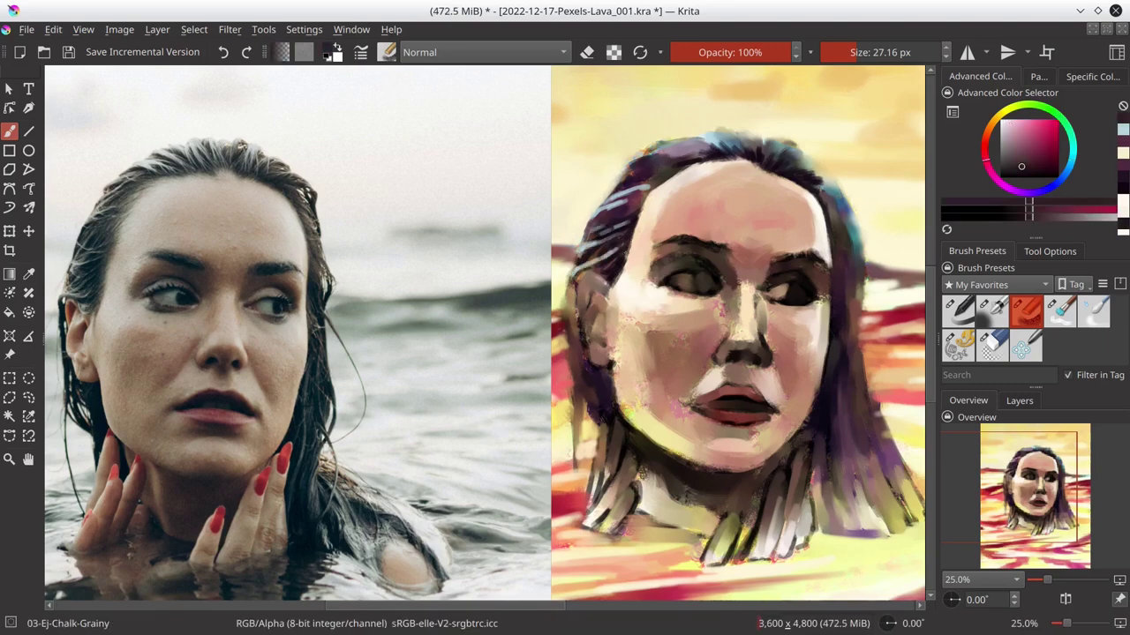
ctrl+click(633, 149)
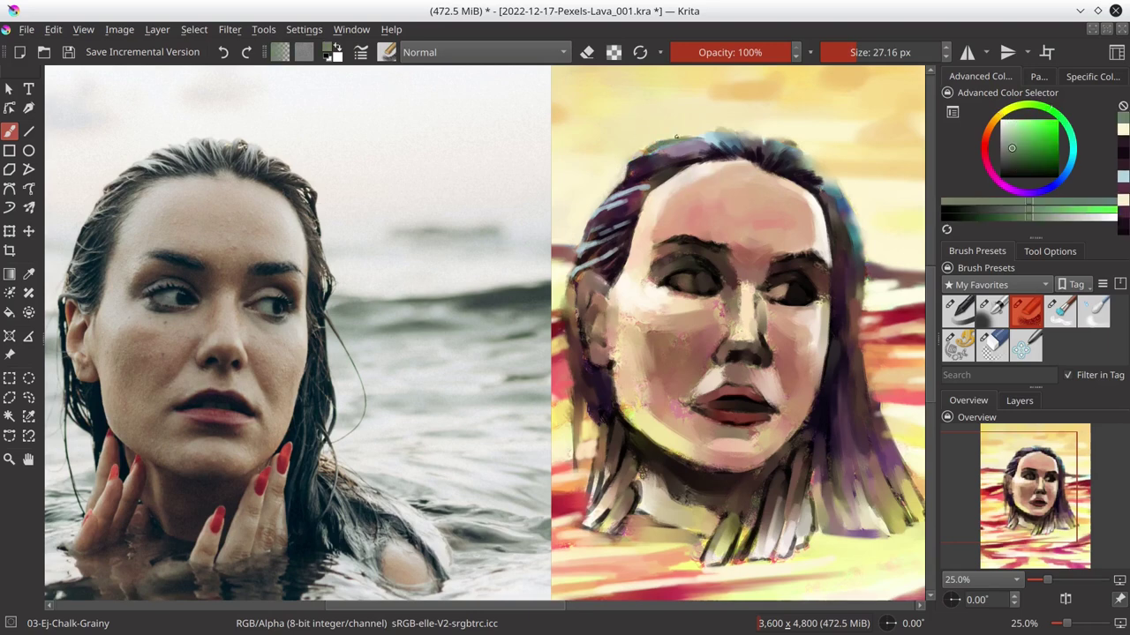
ctrl+click(632, 187)
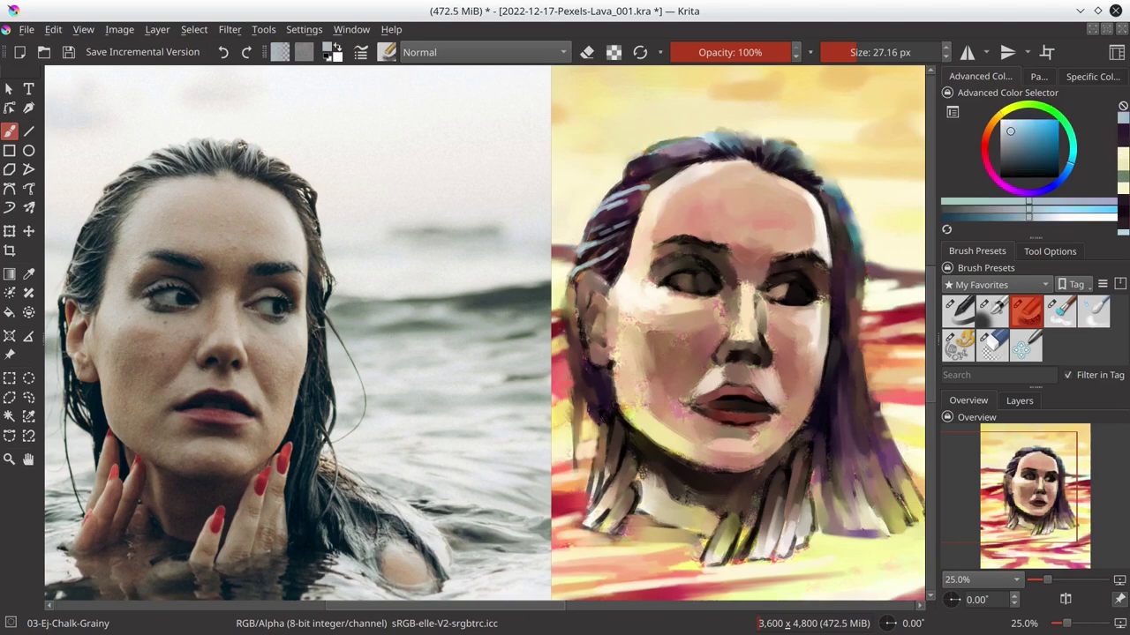
key(ctrl+s)
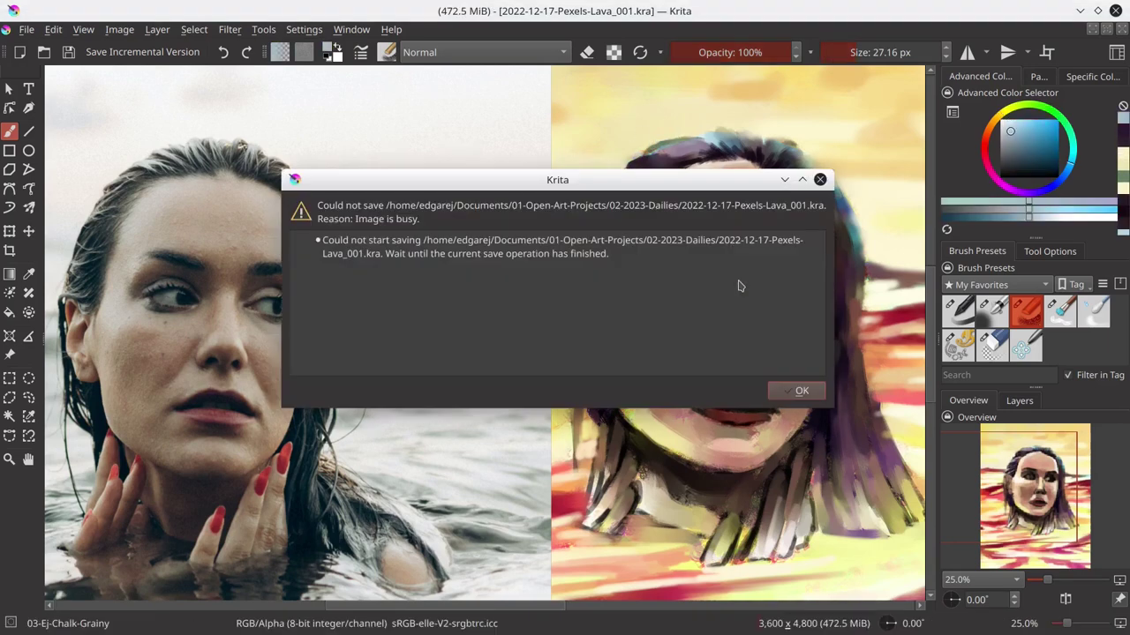
- Save the portrait again after sampling light cyan and dark purple from the hair
key(Return)
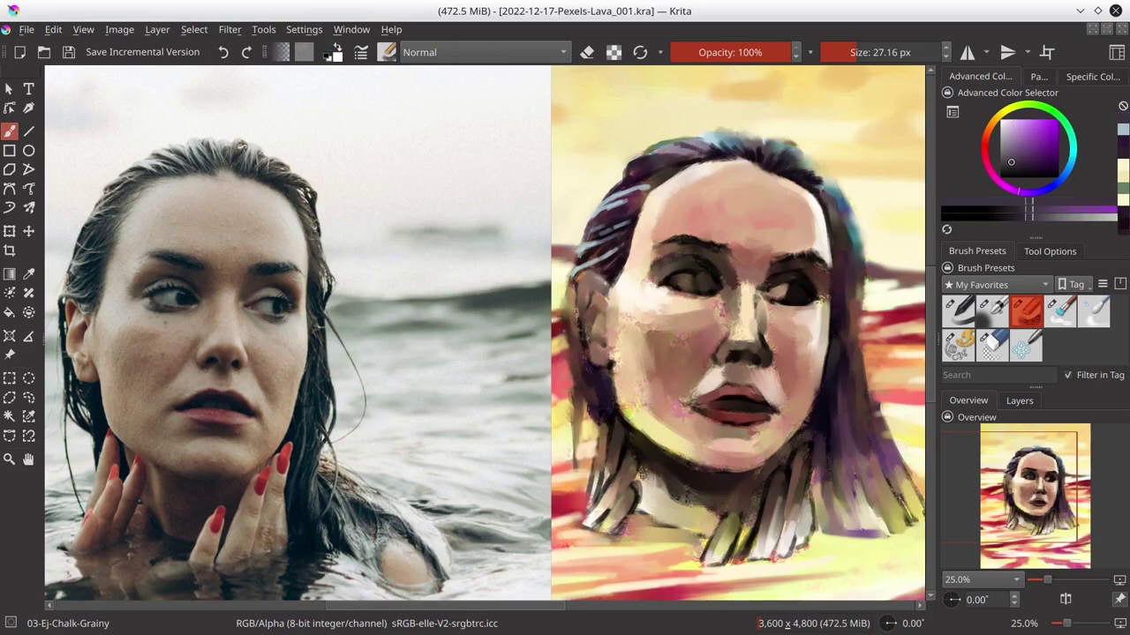
ctrl+click(651, 152)
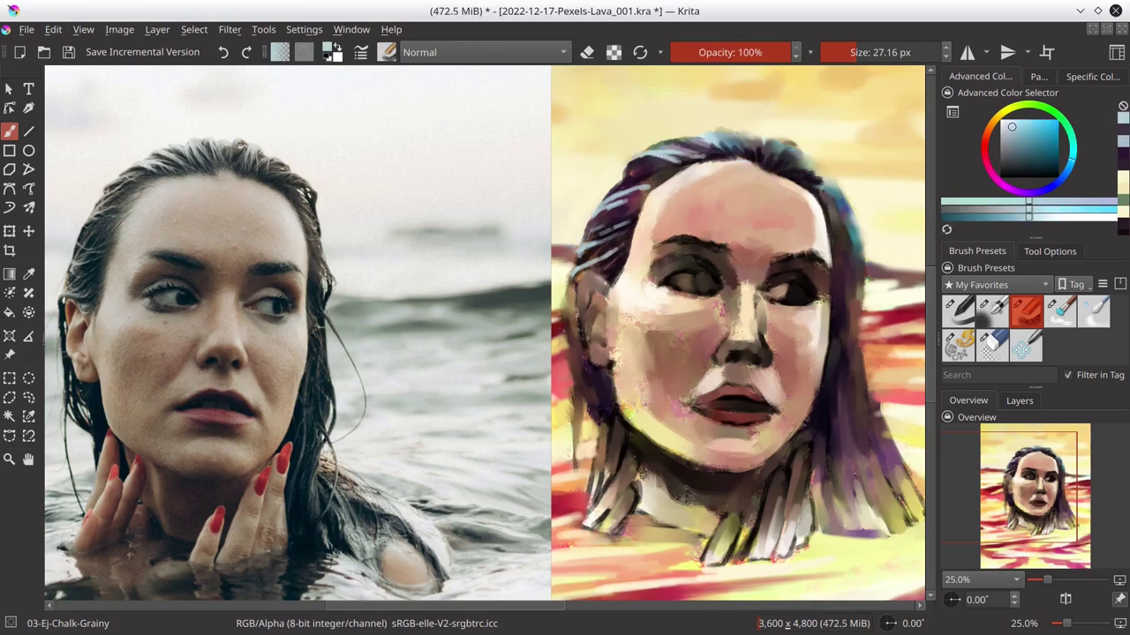
ctrl+click(684, 153)
key(ctrl+s)
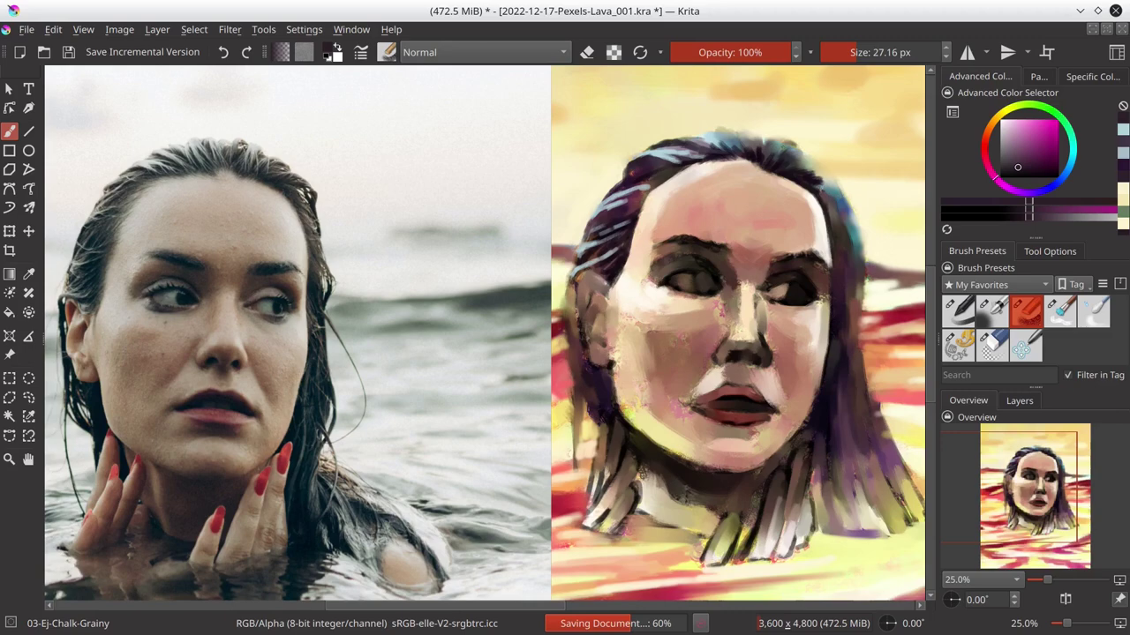
- Briefly hide Paint Layer 6 to compare the result, then restore its visibility
click(1019, 400)
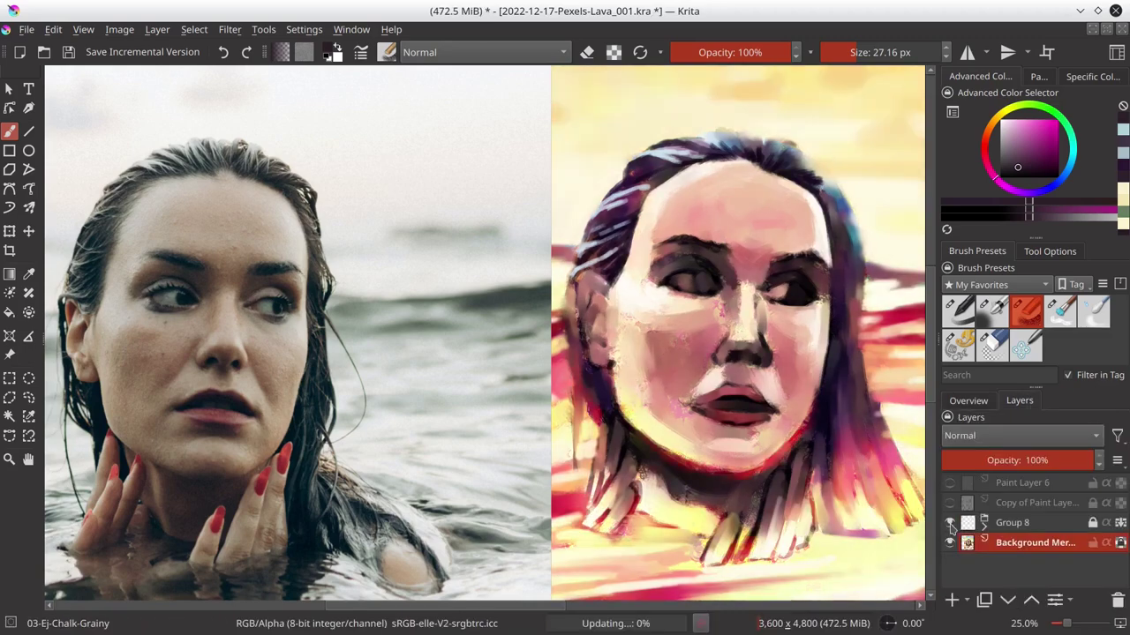
click(968, 401)
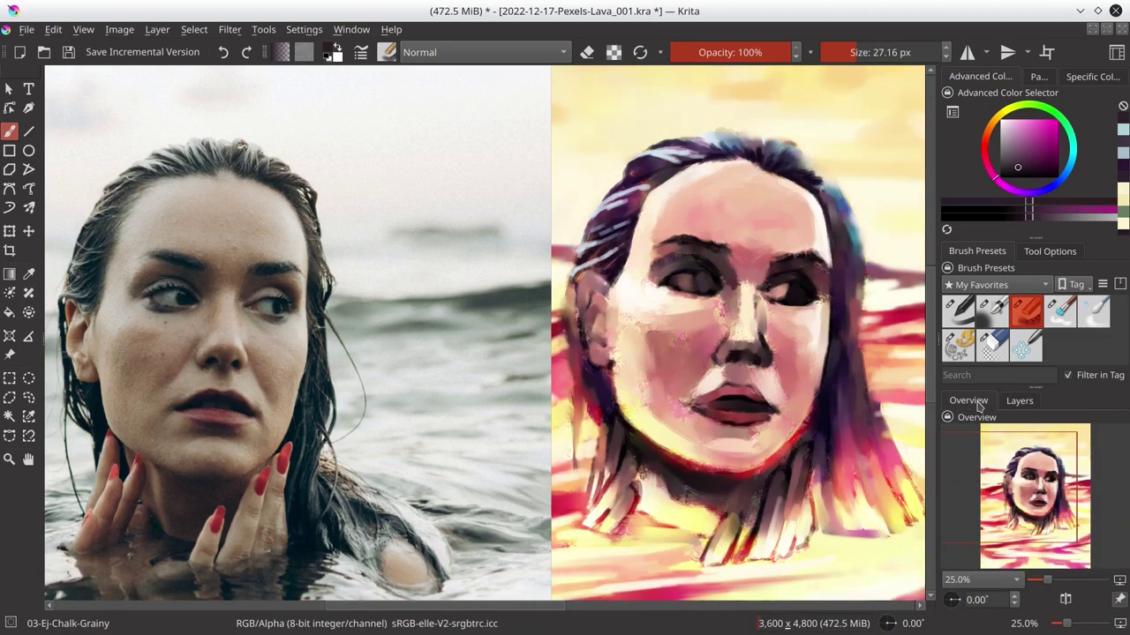
click(1019, 401)
key(ctrl+z)
- Mirror the canvas view and paint bluish and pale-yellow strokes along the left hair edge
click(968, 401)
key(m)
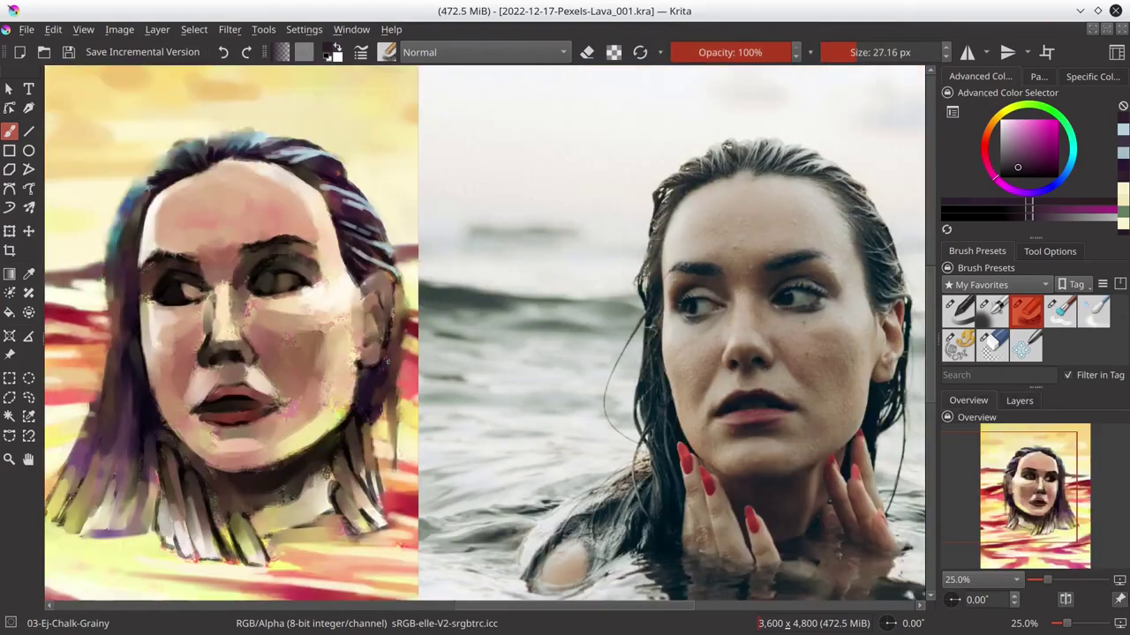
ctrl+click(133, 213)
drag(157, 173, 70, 255)
ctrl+click(97, 211)
ctrl+click(98, 220)
drag(113, 221, 102, 256)
- Sample various hair colours, settling on a lightened light cyan highlight
ctrl+click(105, 221)
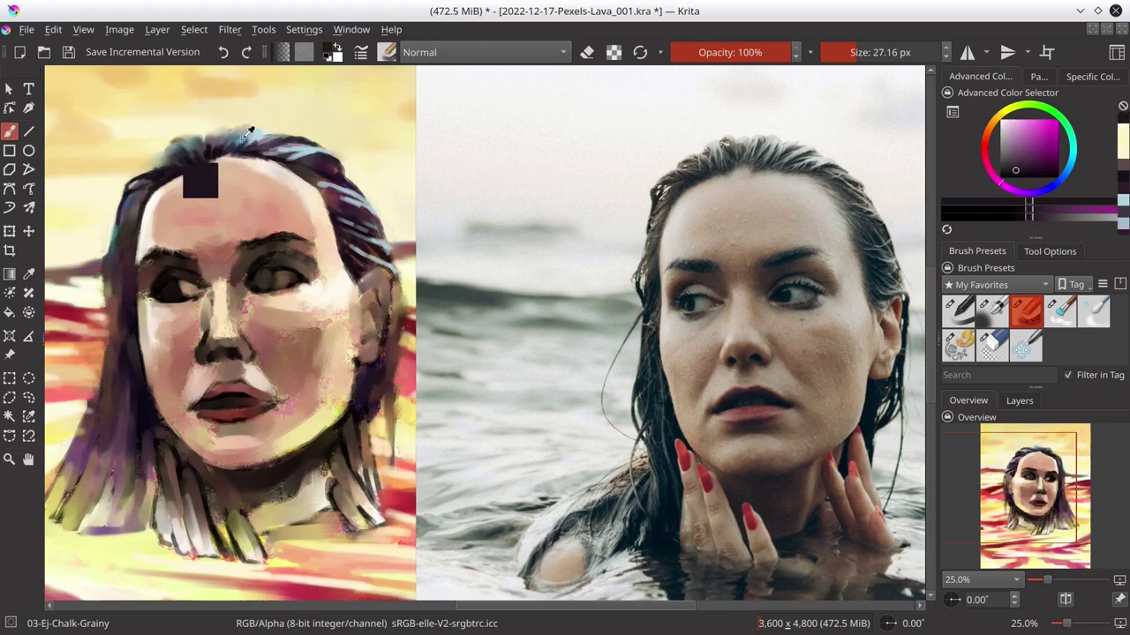
ctrl+click(190, 185)
ctrl+click(221, 152)
ctrl+click(241, 126)
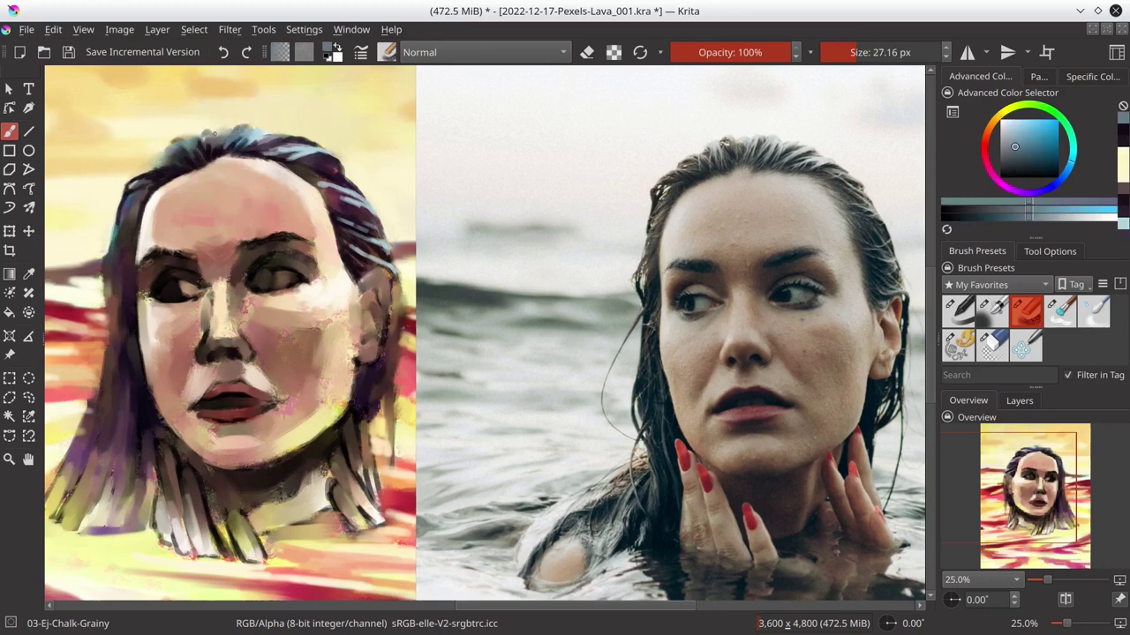
ctrl+click(210, 134)
ctrl+click(170, 152)
ctrl+click(152, 170)
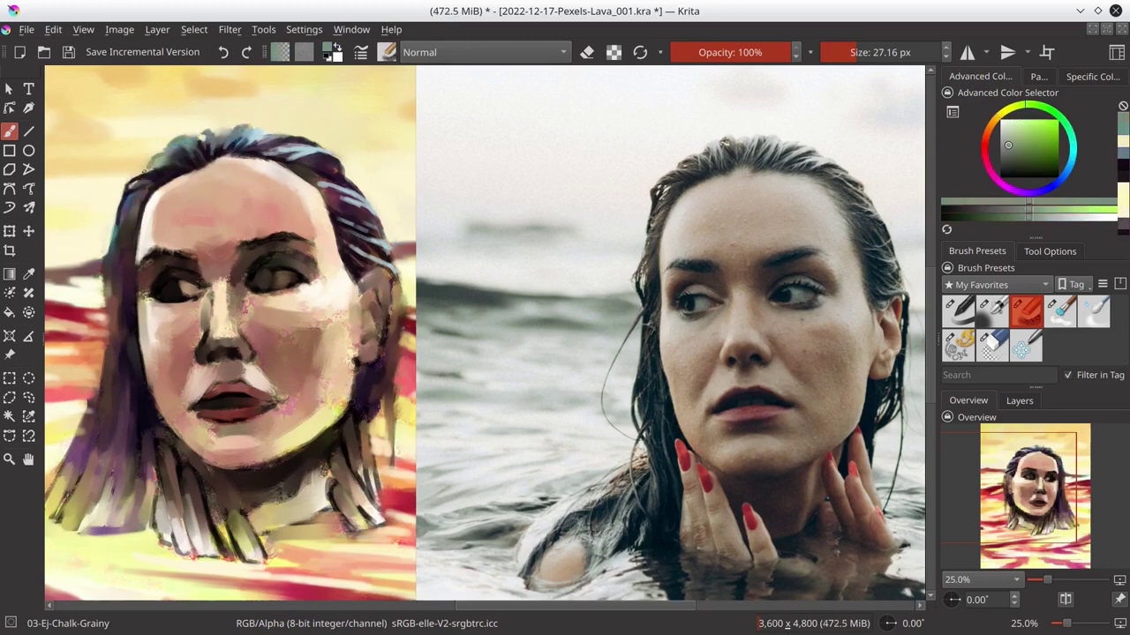
ctrl+click(159, 166)
ctrl+click(209, 126)
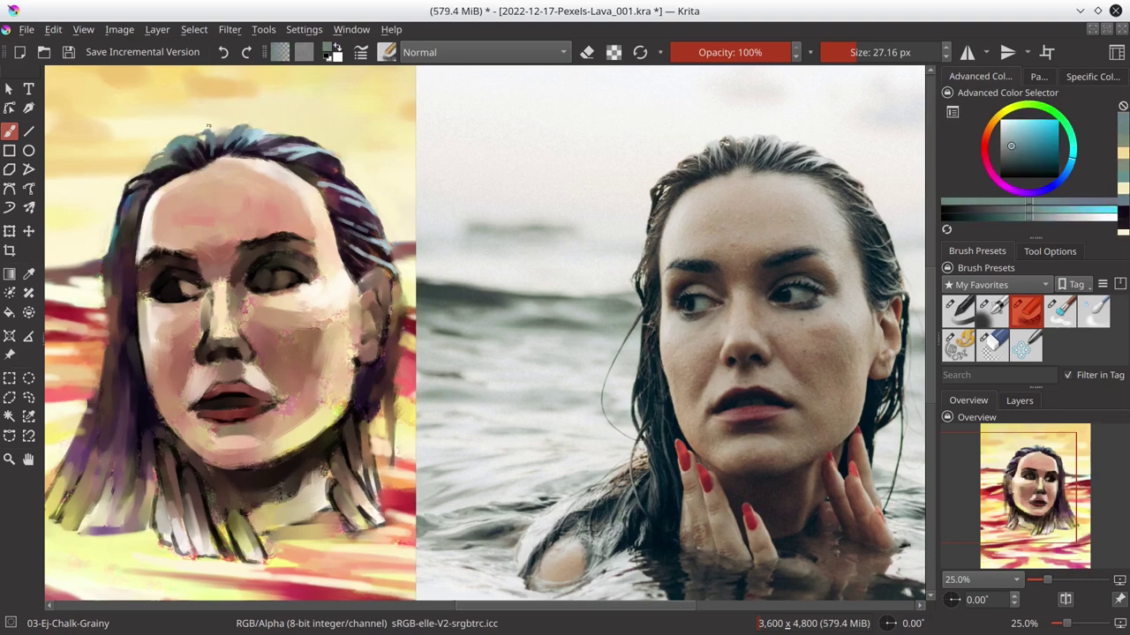
key(l)
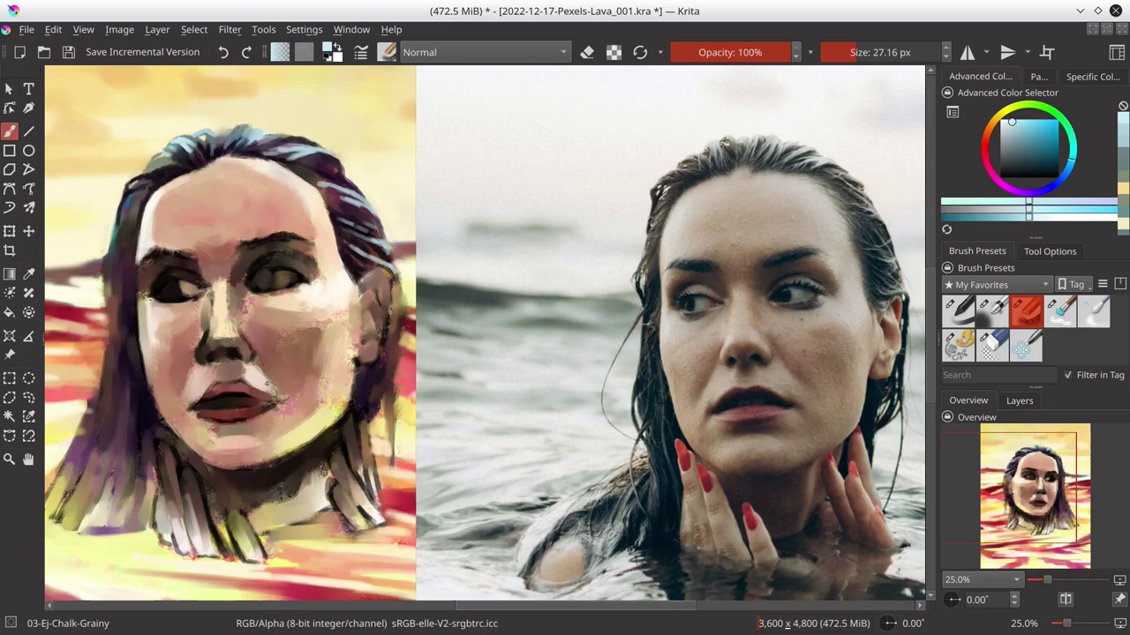
- Save, re-sample the light cyan hair highlight and switch to the Blender-Blur brush
key(ctrl+s)
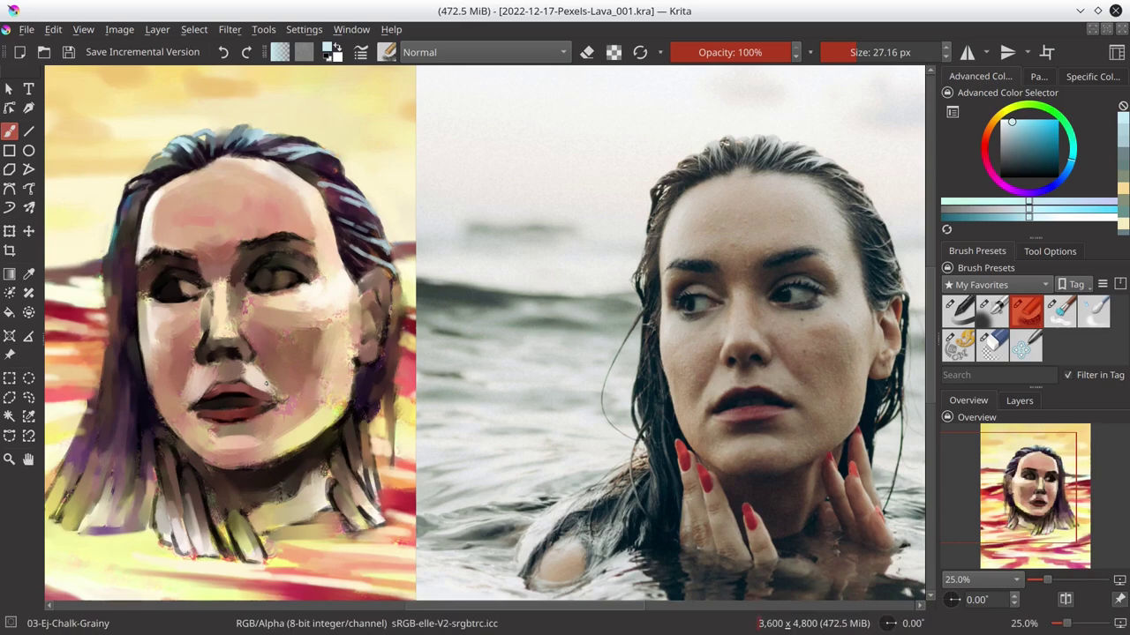
ctrl+click(240, 124)
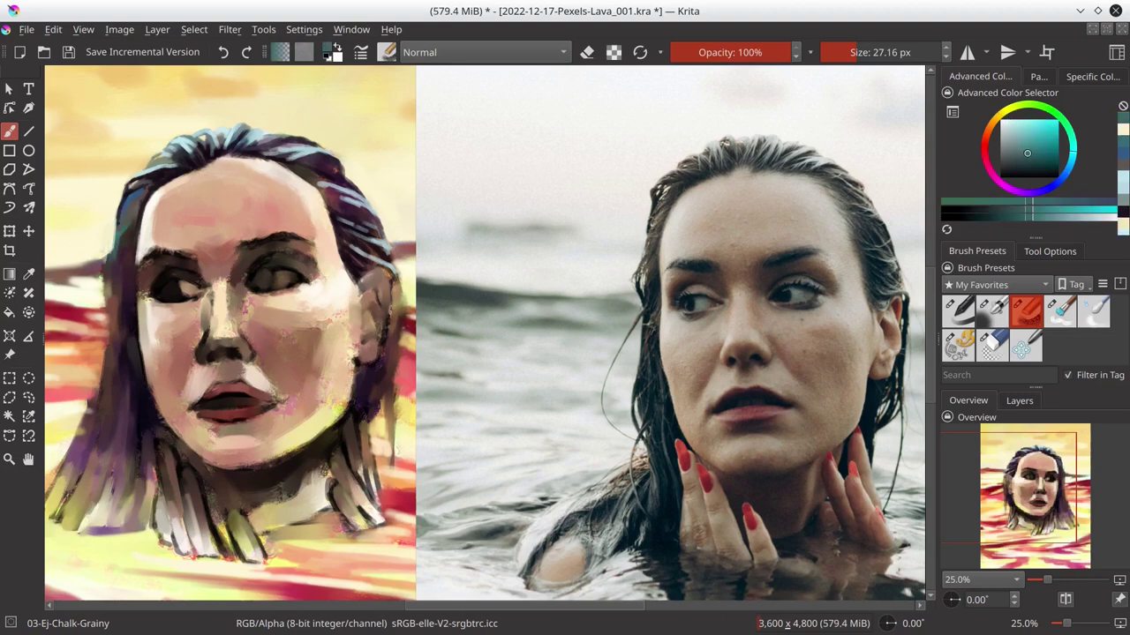
key(slash)
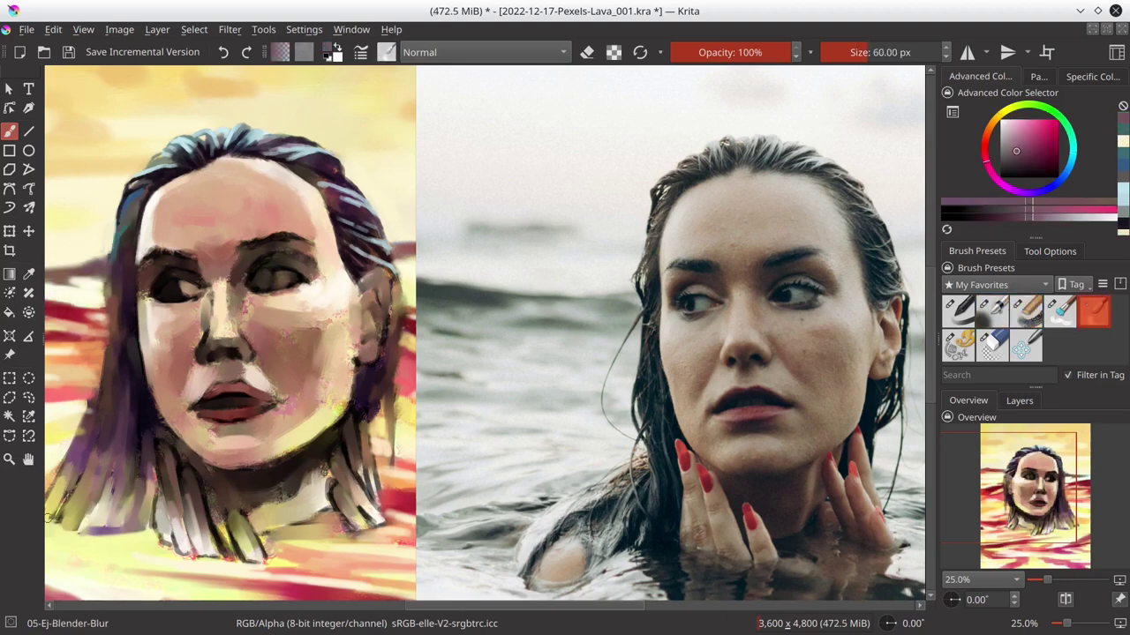
- With 03-Ej-Chalk-Grainy, paint short dark and light strokes along the left hair edge
key(slash)
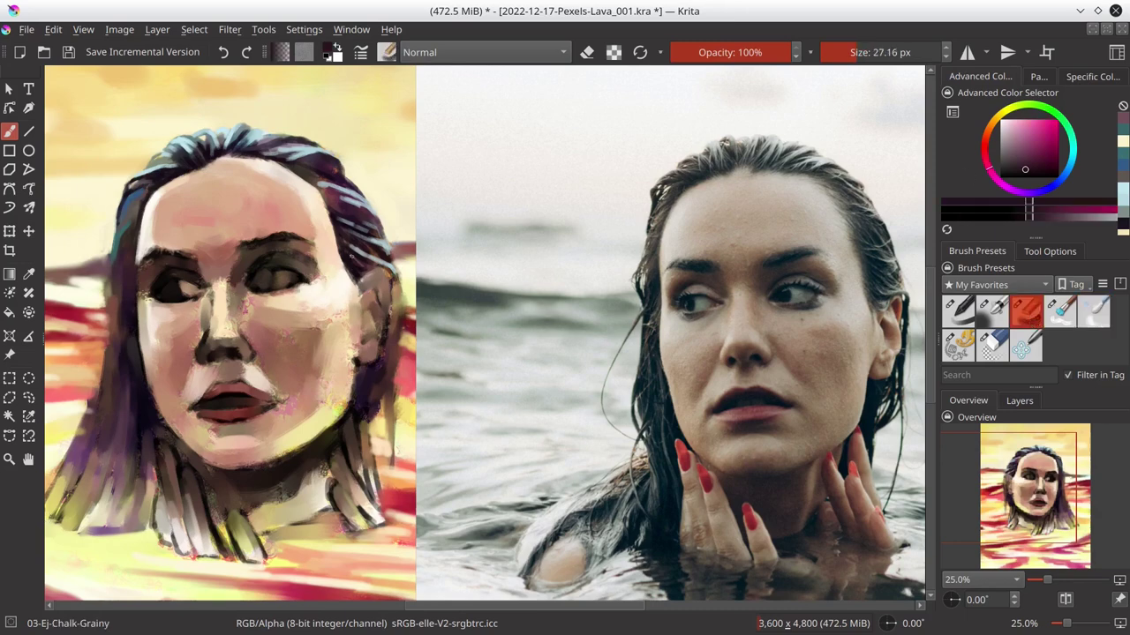
drag(330, 213, 372, 201)
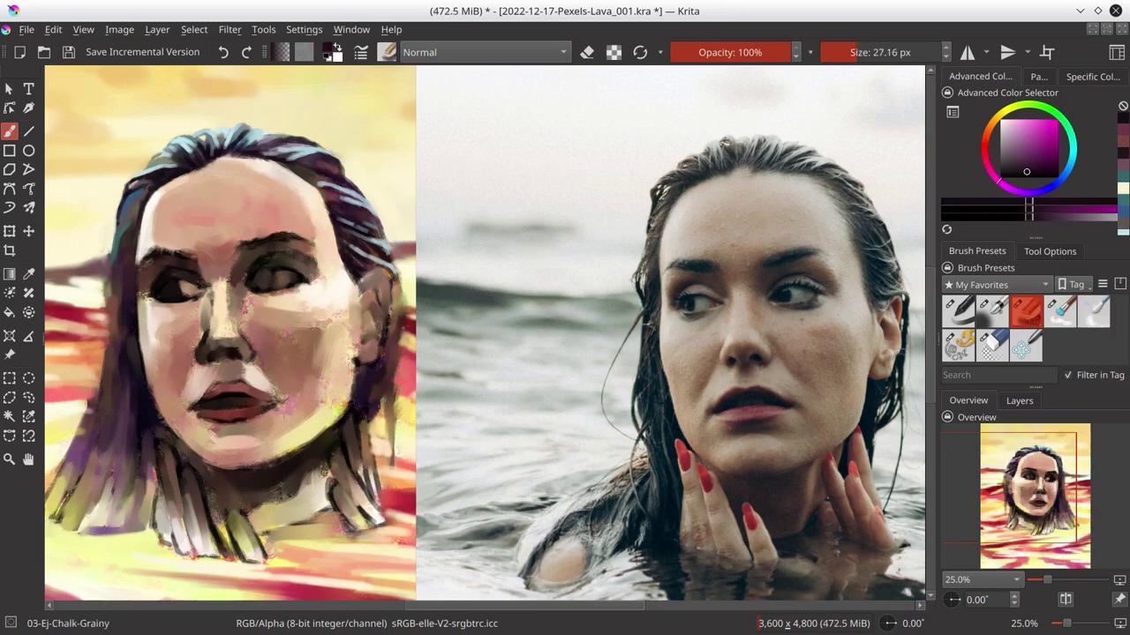
drag(112, 254, 116, 326)
ctrl+click(128, 287)
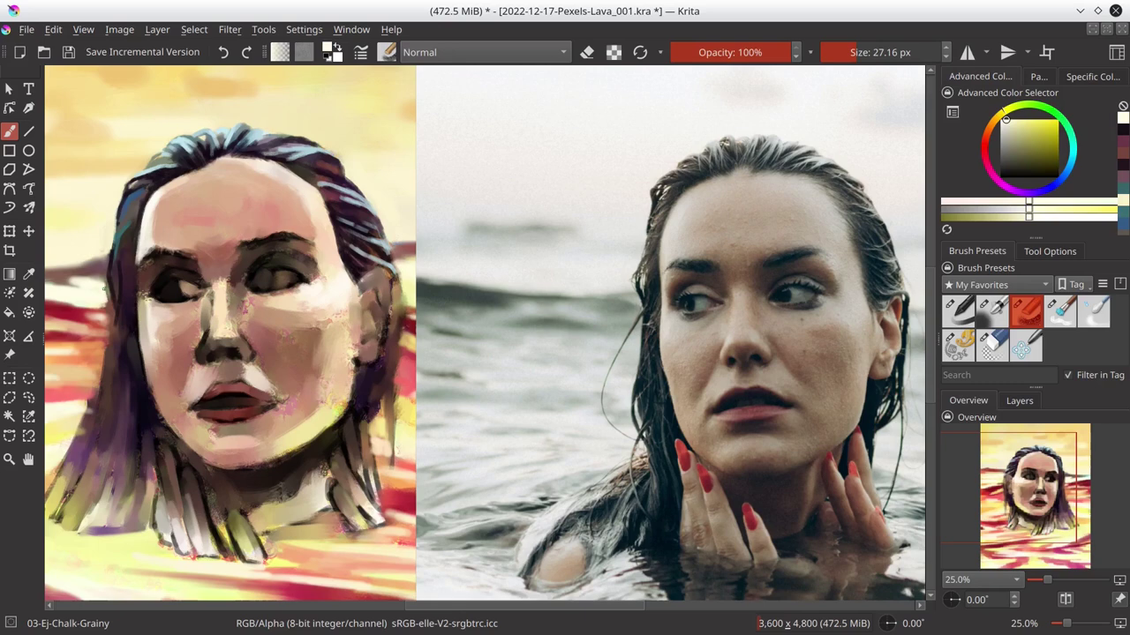
drag(114, 279, 109, 296)
ctrl+click(111, 265)
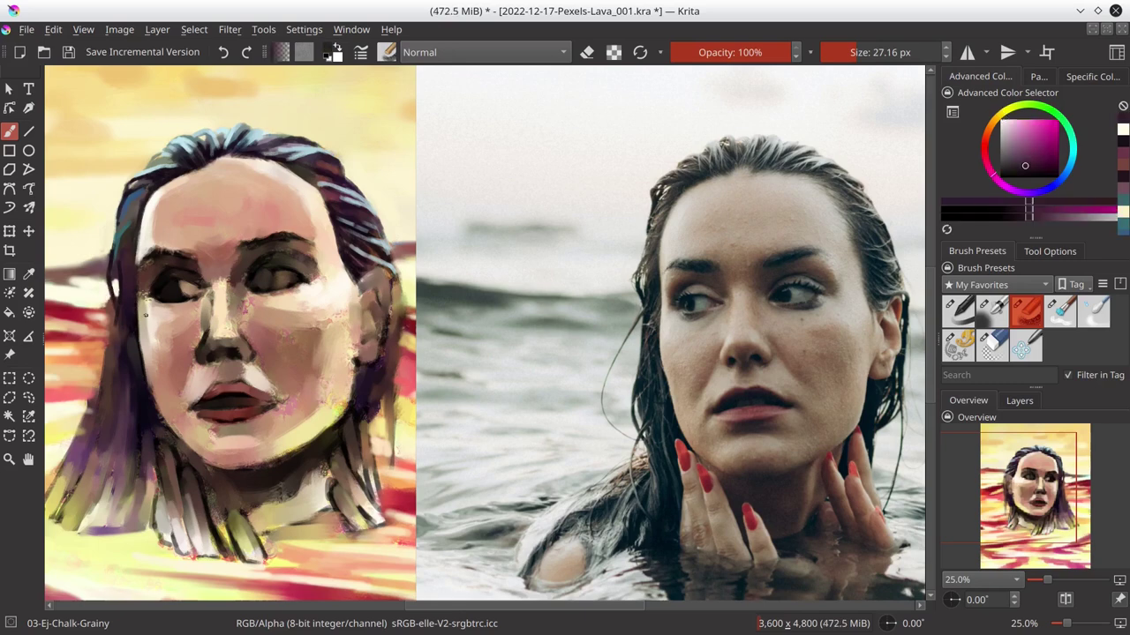
ctrl+click(114, 301)
- Airbrush a soft pale-yellow glow on the hair edge with 02-Ej-Airbrush-Soft, then return to chalk
key(slash)
ctrl+click(112, 300)
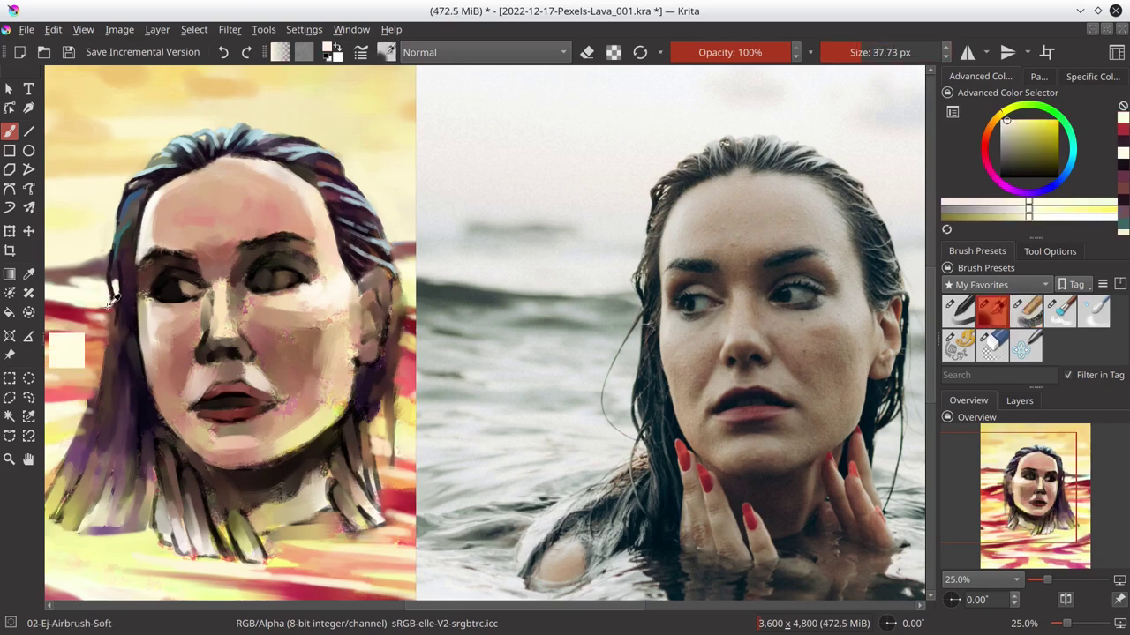
drag(112, 304, 108, 322)
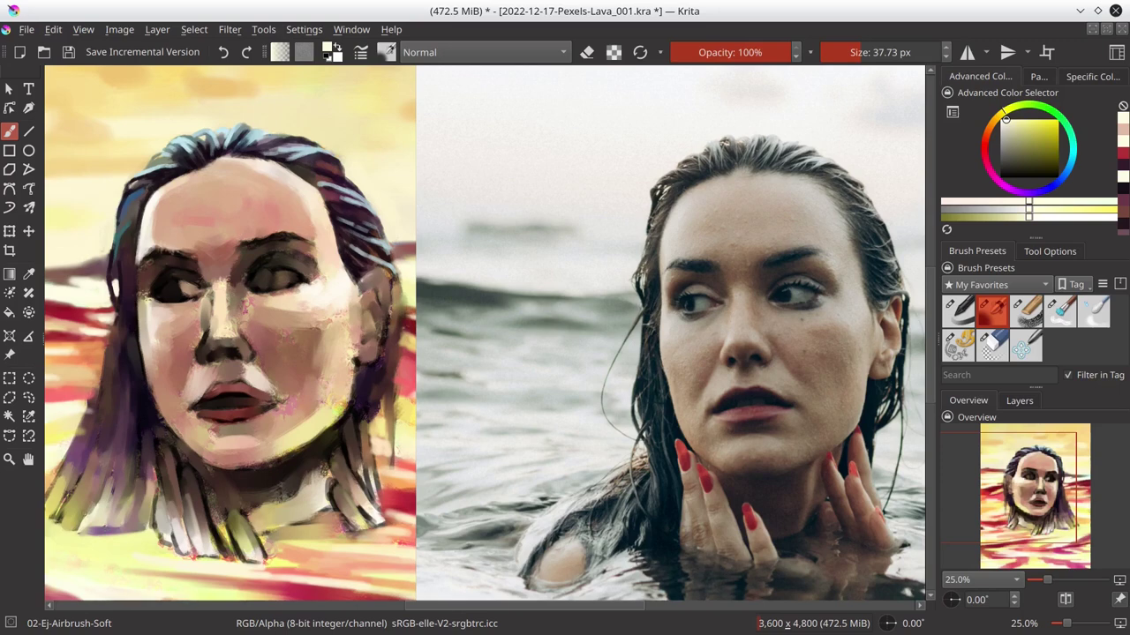
key(slash)
drag(339, 353, 366, 353)
ctrl+click(132, 353)
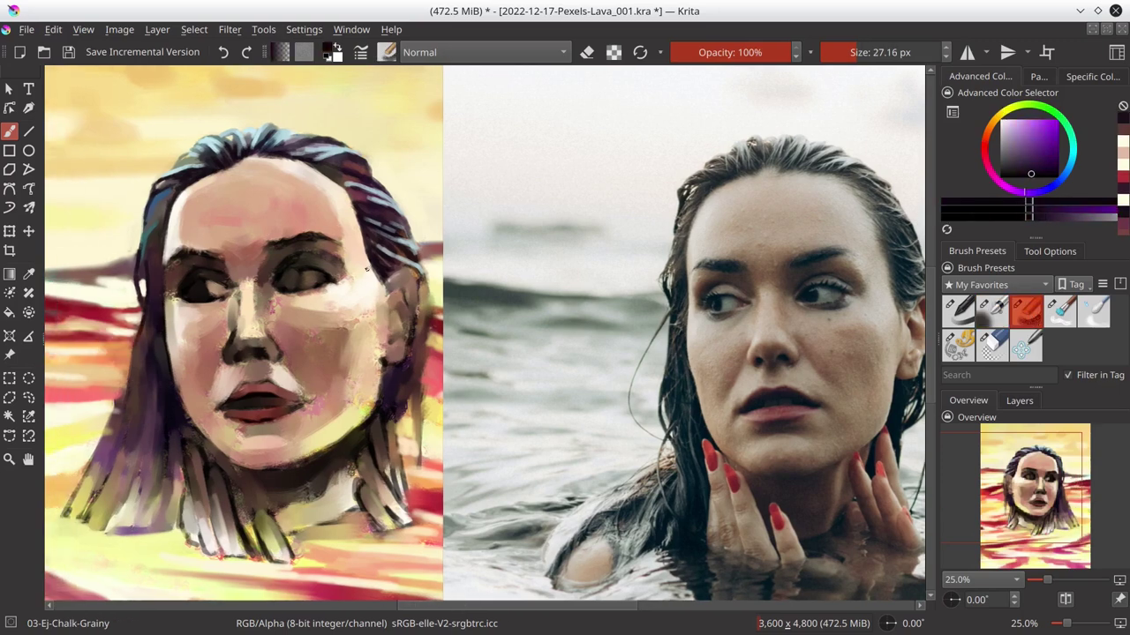
- Paint dark purple strands along the left hair edge and lower left hair
drag(163, 337, 169, 380)
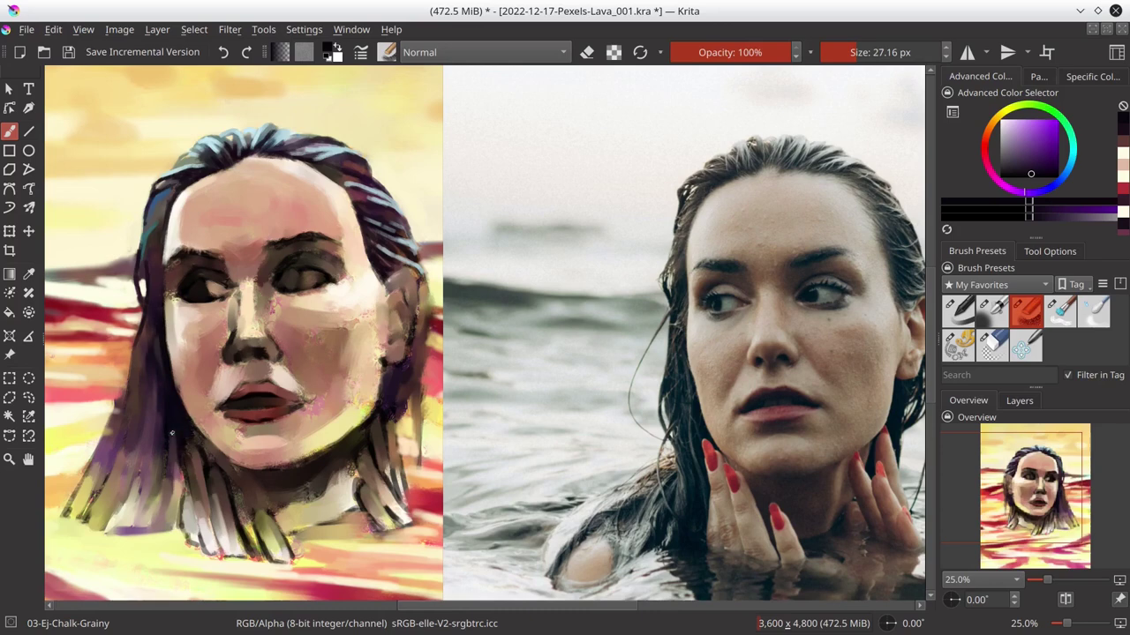
drag(172, 433, 163, 499)
ctrl+click(149, 309)
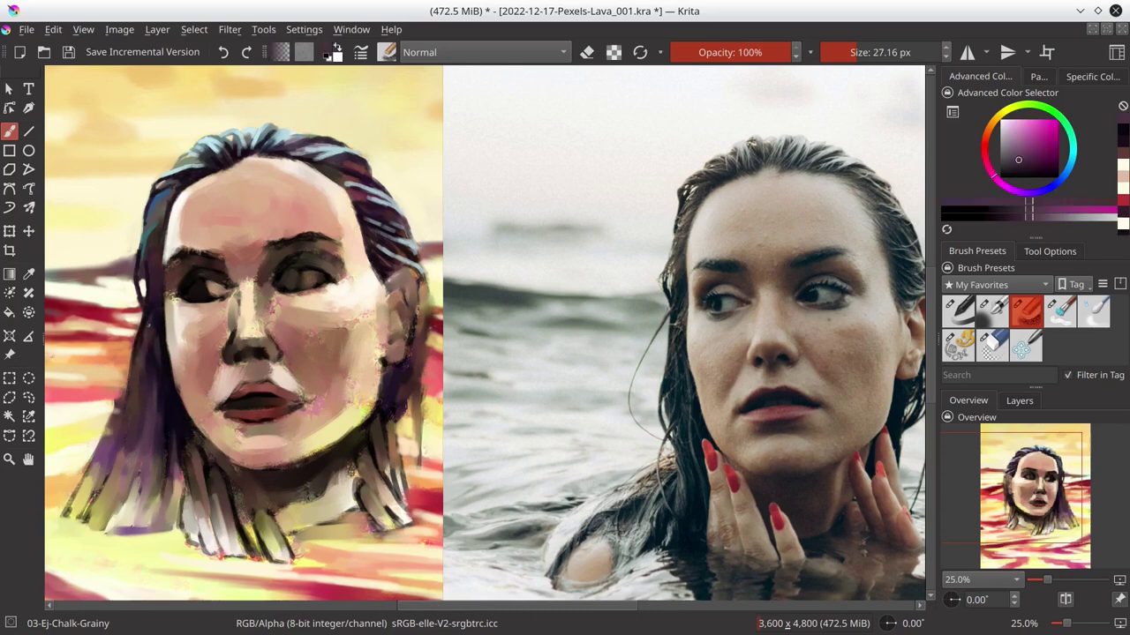
drag(155, 310, 161, 256)
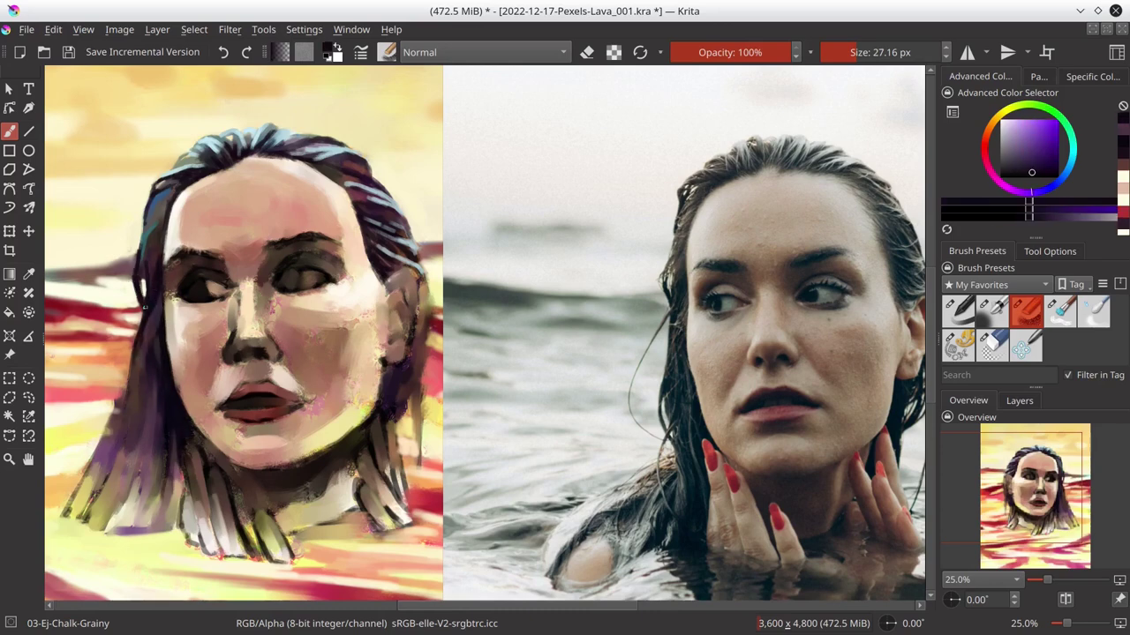
- Sample light yellow, enlarge the brush to about 41 px and paint over the lower-left hair
ctrl+click(142, 311)
ctrl+click(134, 437)
ctrl+click(158, 345)
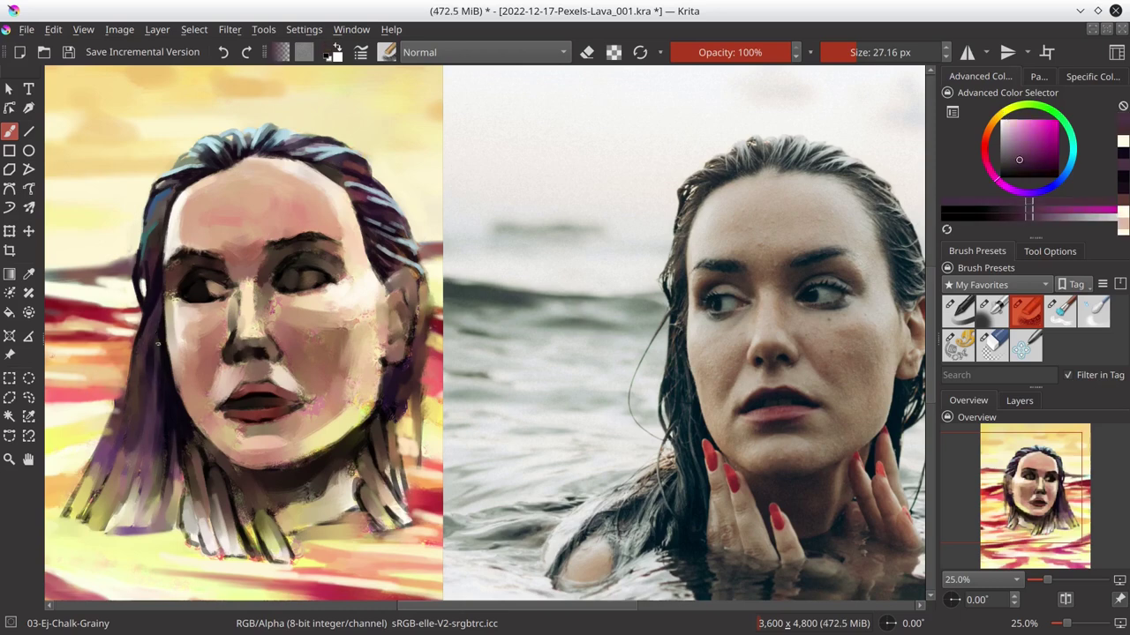
ctrl+click(129, 432)
ctrl+click(116, 406)
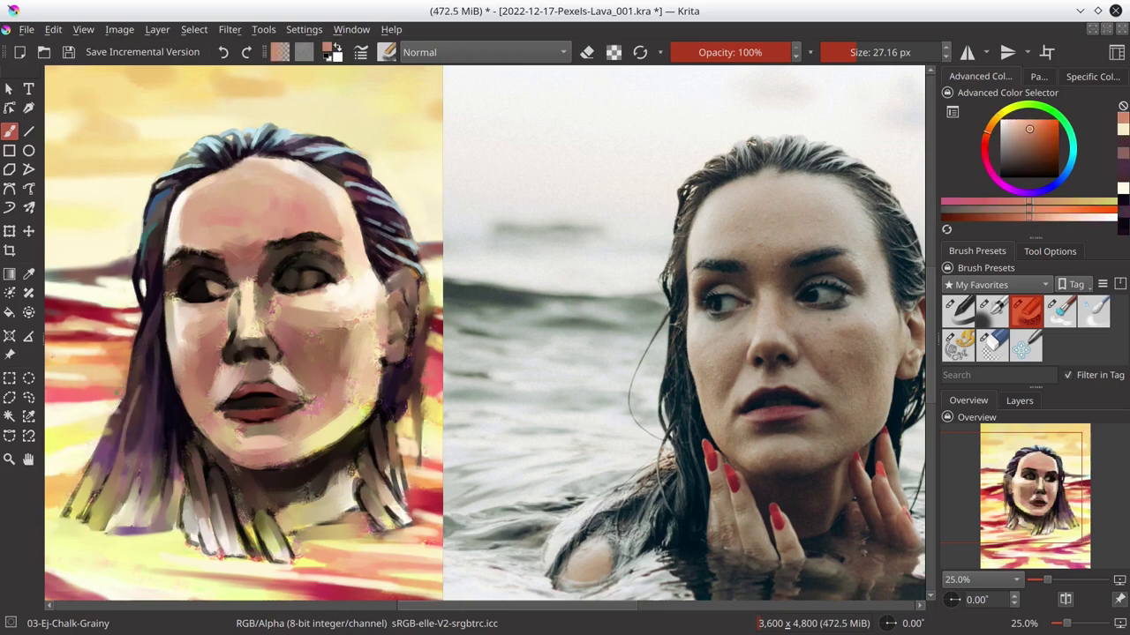
ctrl+click(97, 565)
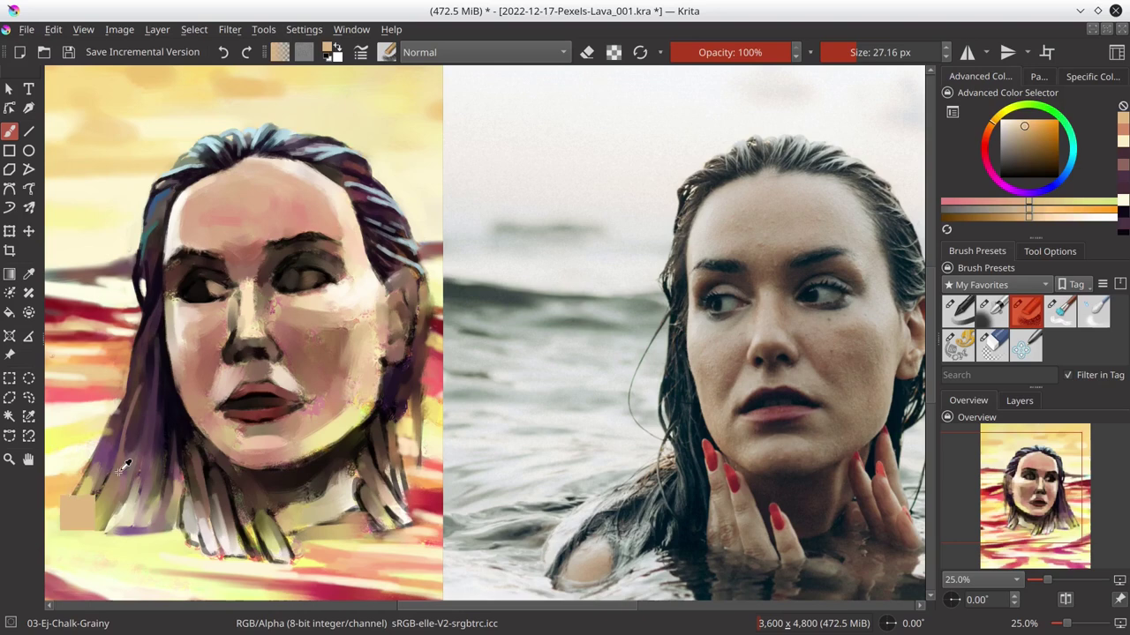
ctrl+click(77, 512)
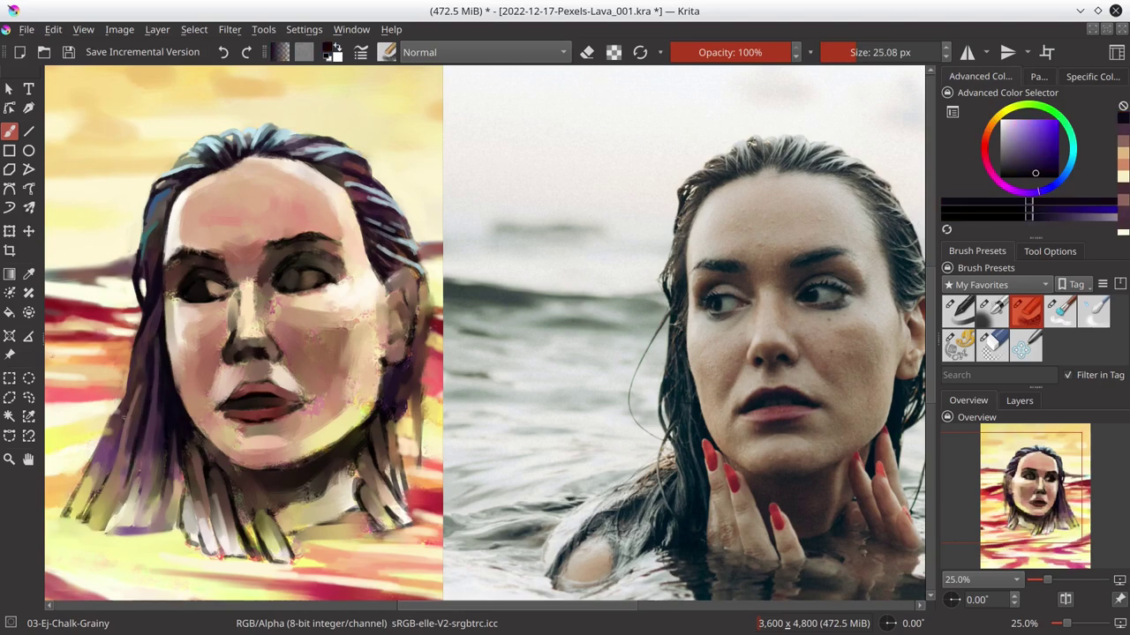
ctrl+click(69, 479)
ctrl+click(79, 560)
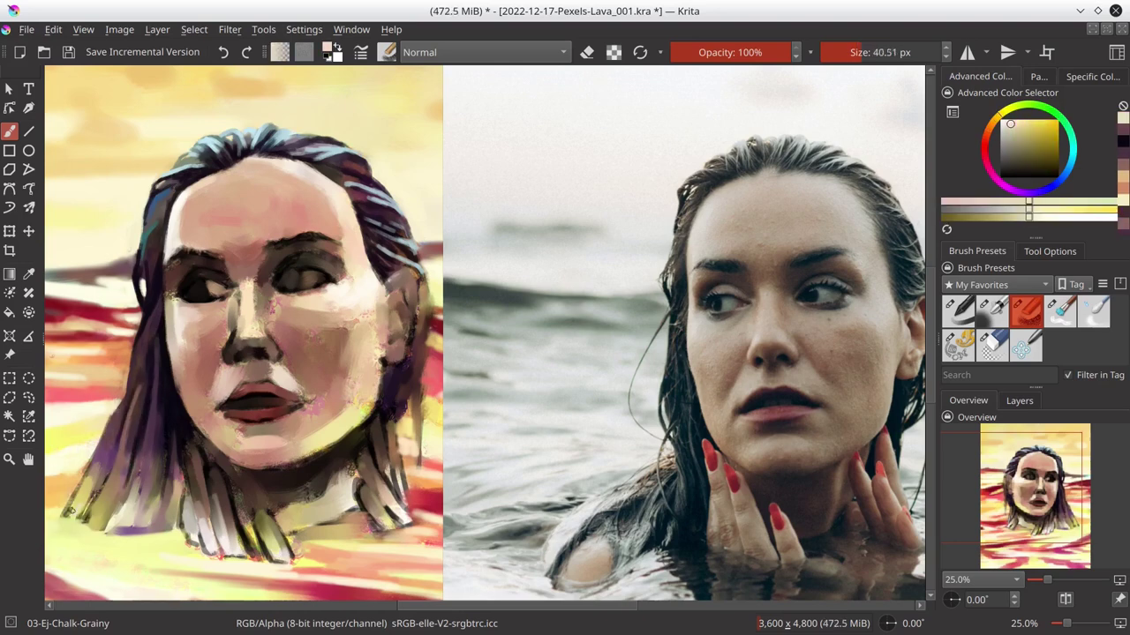
ctrl+click(75, 507)
mouse_move(64, 491)
mouse_down()
mouse_move(96, 530)
mouse_move(148, 533)
mouse_up()
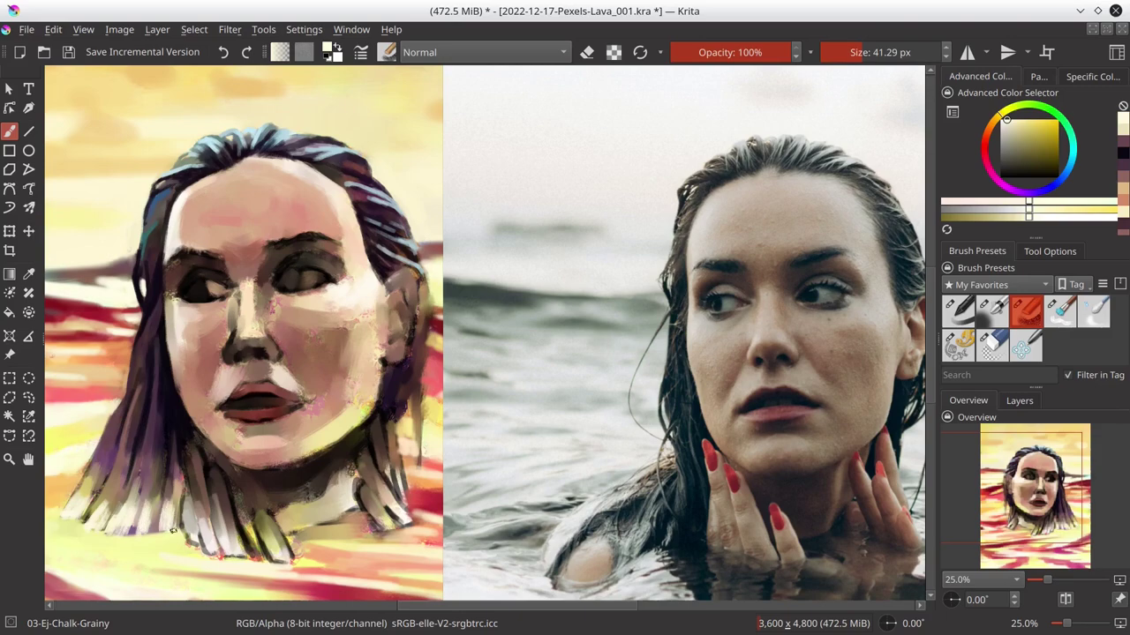
- Sample a dark magenta-purple from the lower-left of the painting
ctrl+click(141, 519)
ctrl+click(106, 525)
ctrl+click(57, 534)
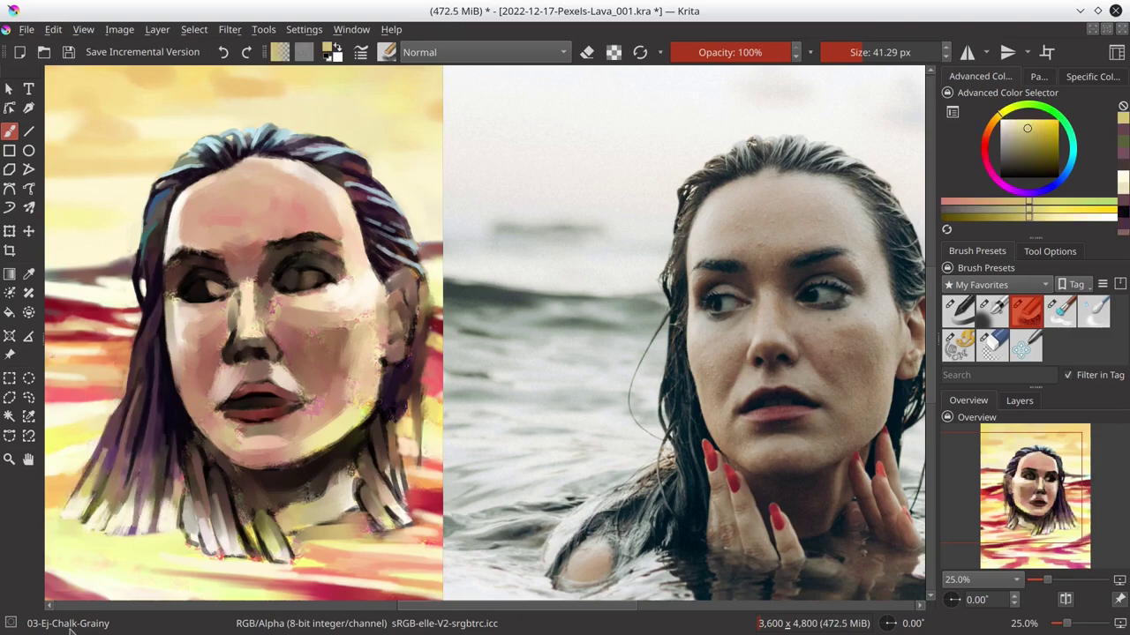
- Zoom out and drag the large reference photo further right of the painting, then show Layers
scroll(392, 377, down, 4)
click(9, 354)
drag(541, 271, 626, 271)
click(1019, 401)
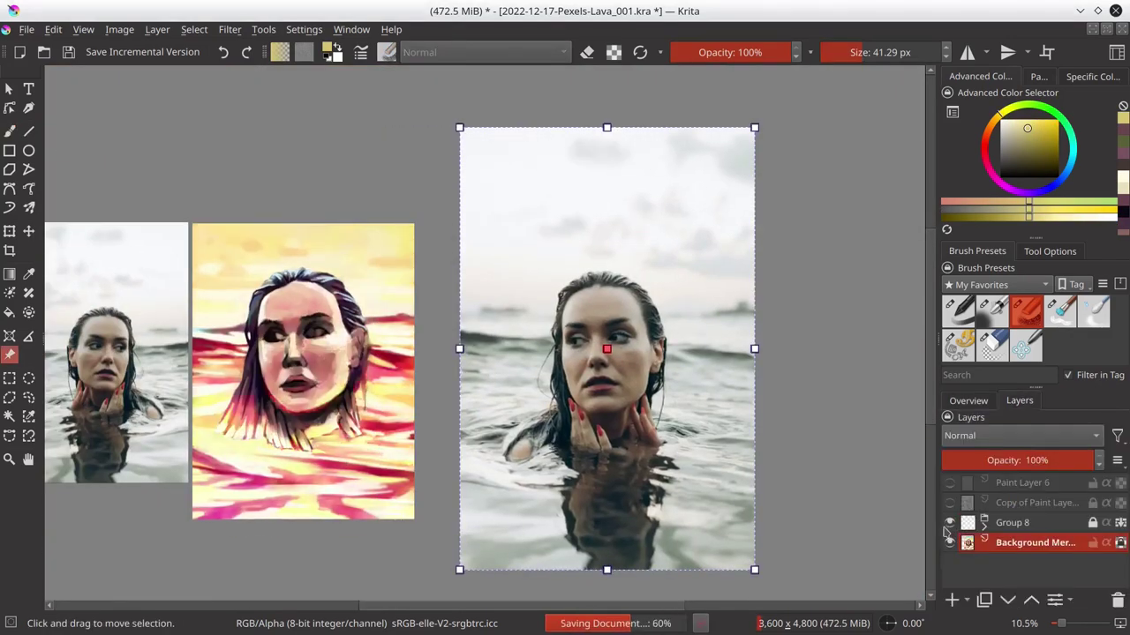
key(ctrl+s)
click(796, 393)
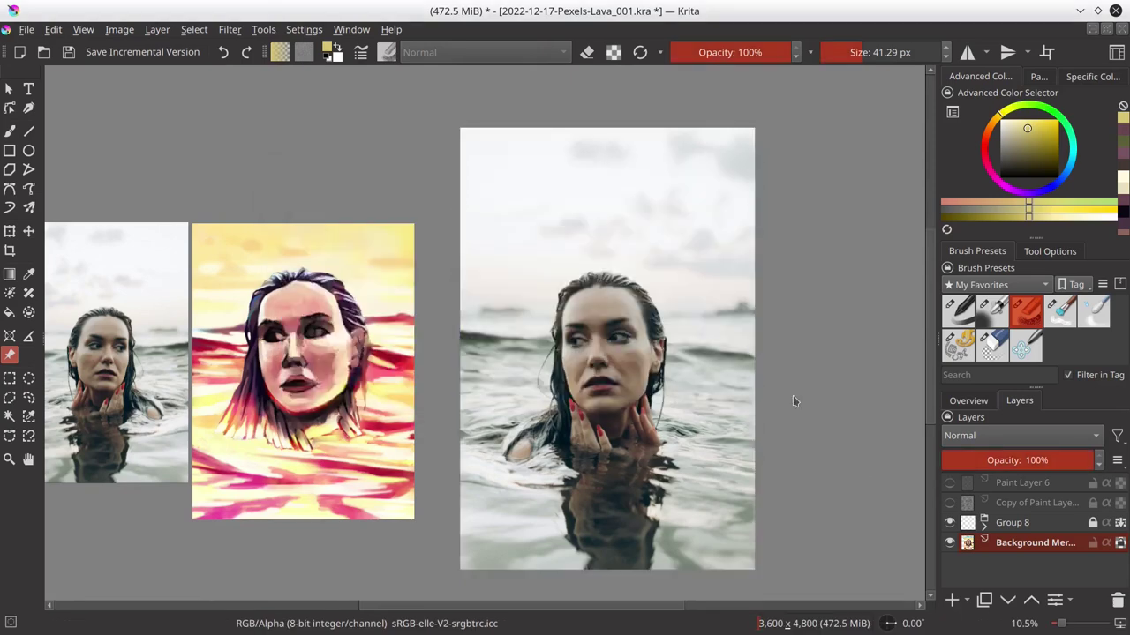
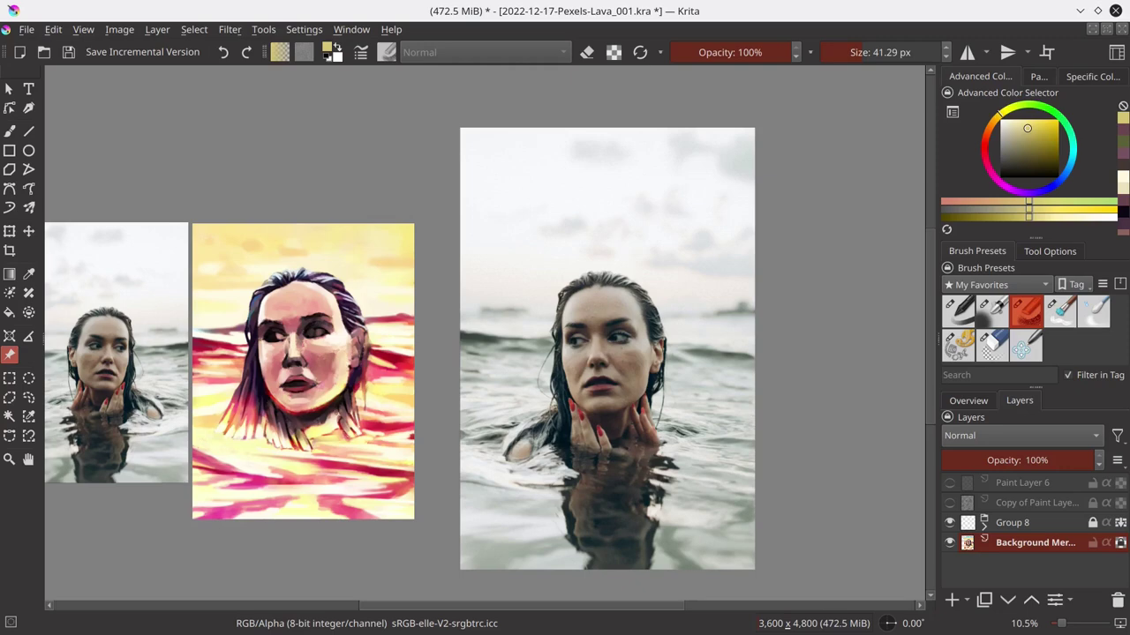
- Turn off Group 8's visibility in the Layers docker to remove the magenta overlay
click(950, 523)
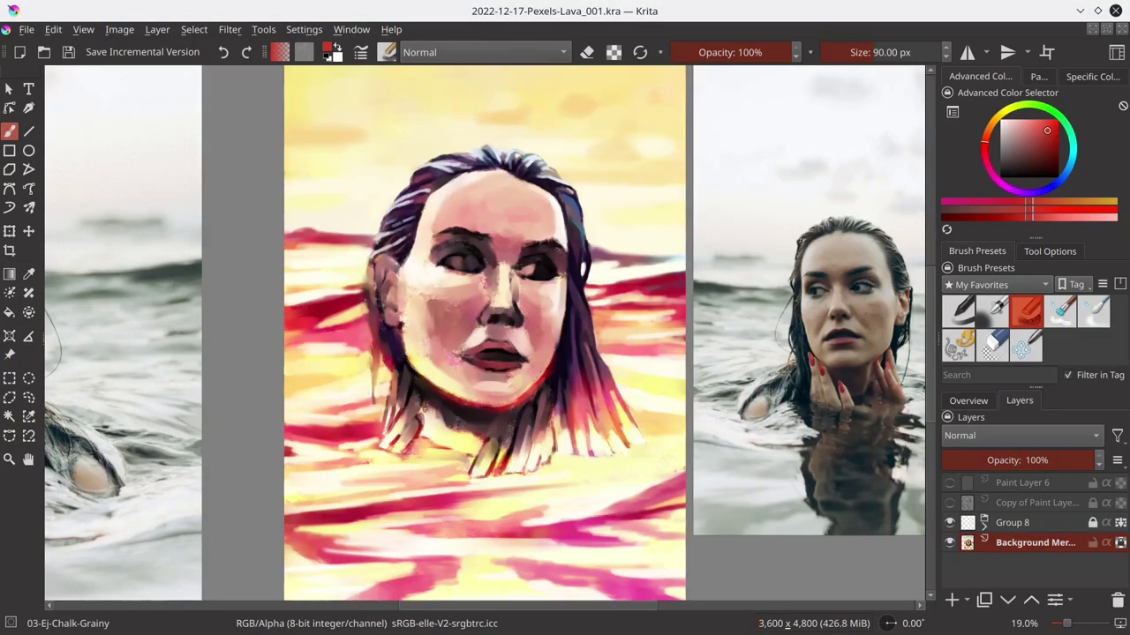
click(949, 522)
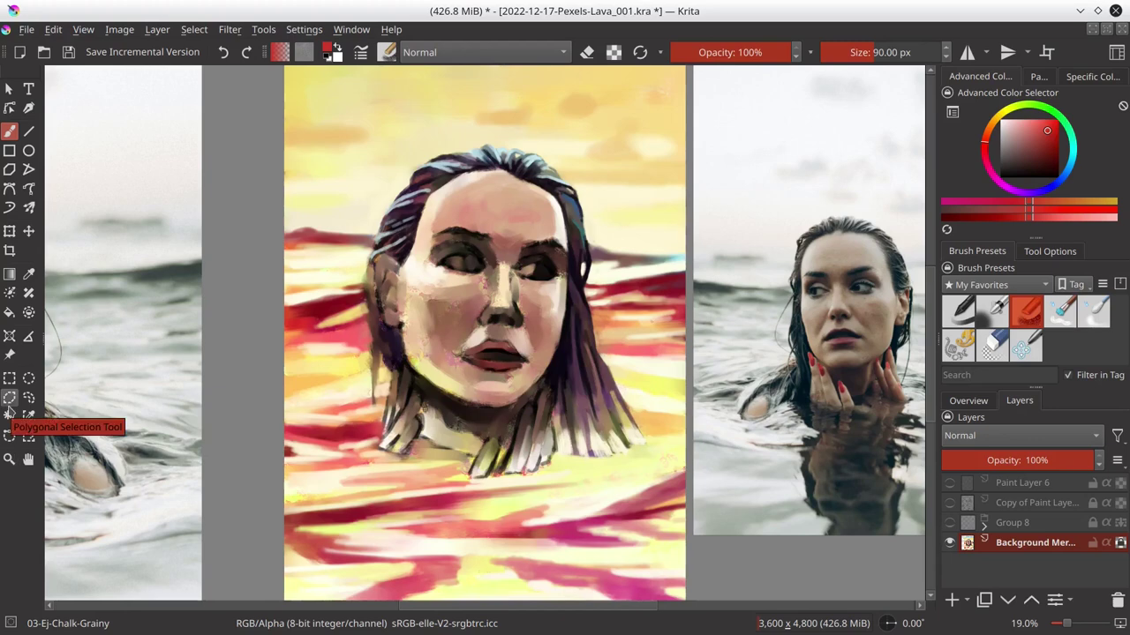
- Draw a polygonal selection around the sky above and beside the head
click(9, 398)
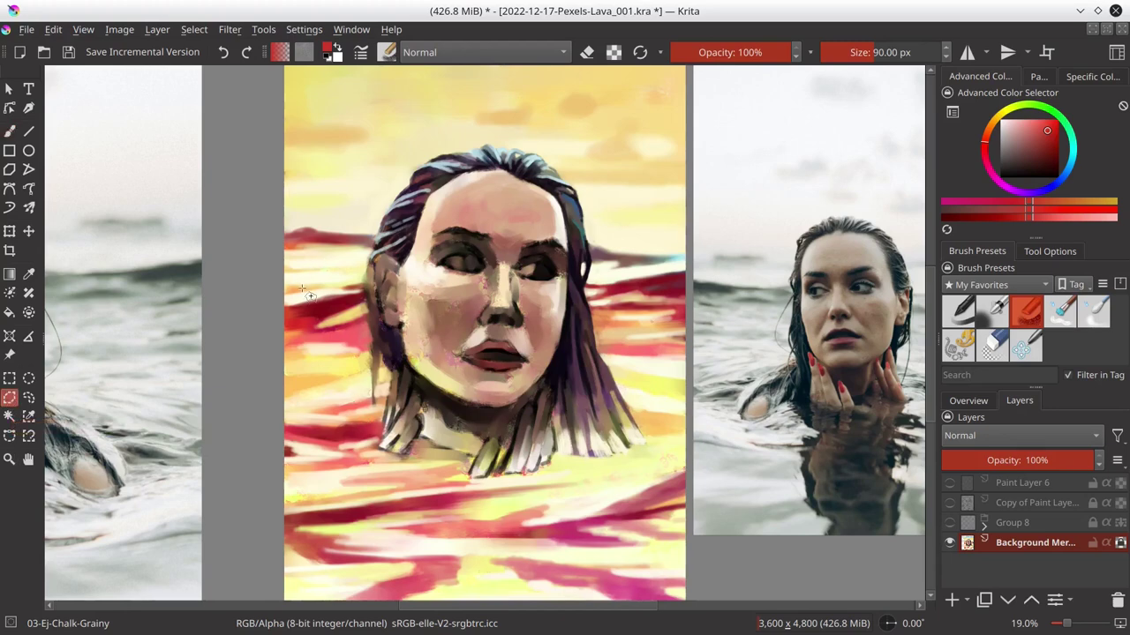
click(306, 287)
click(364, 283)
mouse_move(381, 228)
mouse_down()
mouse_move(448, 161)
mouse_move(527, 157)
mouse_move(585, 196)
mouse_move(593, 291)
mouse_up()
click(685, 268)
click(685, 97)
click(521, 90)
click(322, 172)
click(306, 287)
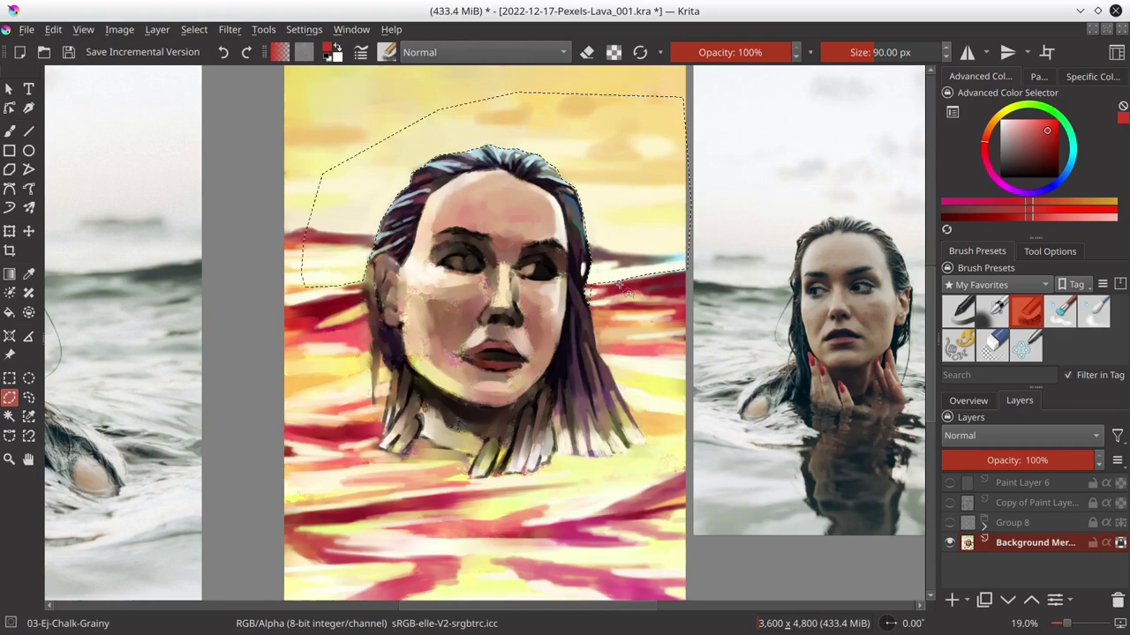
- Load the Texture Big brush in light pink and add a new paint layer
click(977, 251)
click(1059, 309)
click(1002, 127)
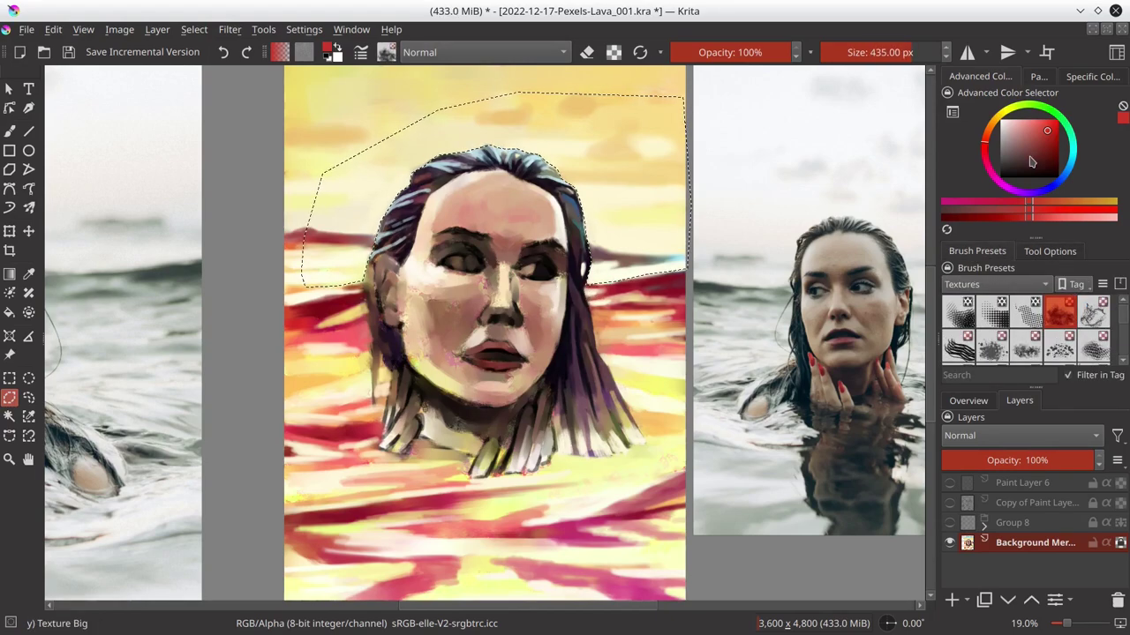
key(b)
key(minus)
key(Insert)
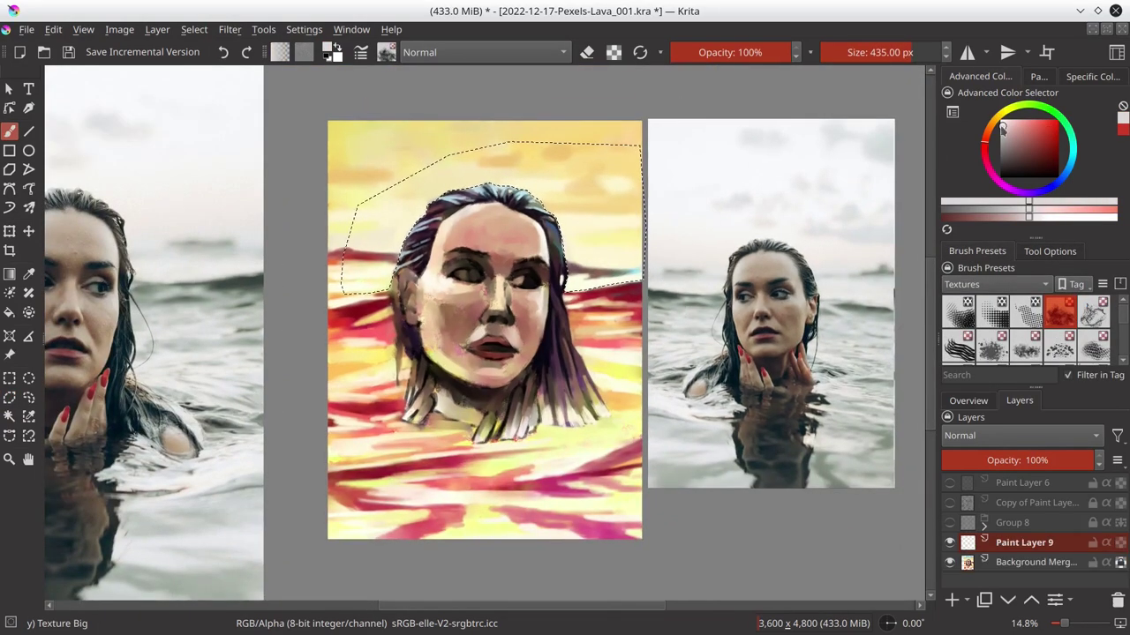
click(968, 401)
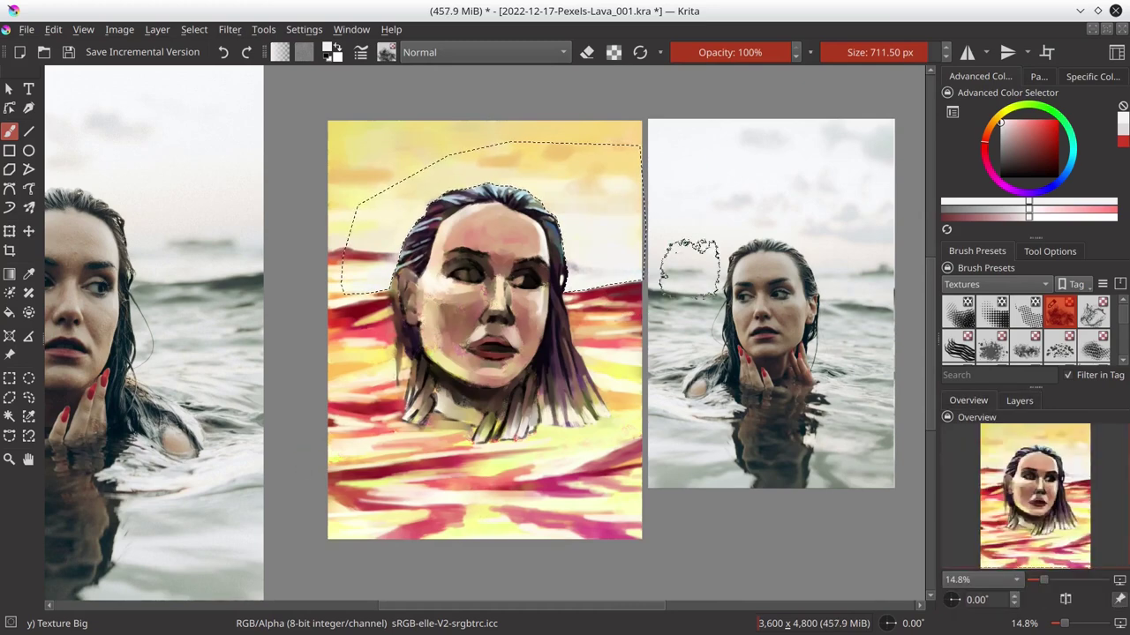
key(ctrl+shift+a)
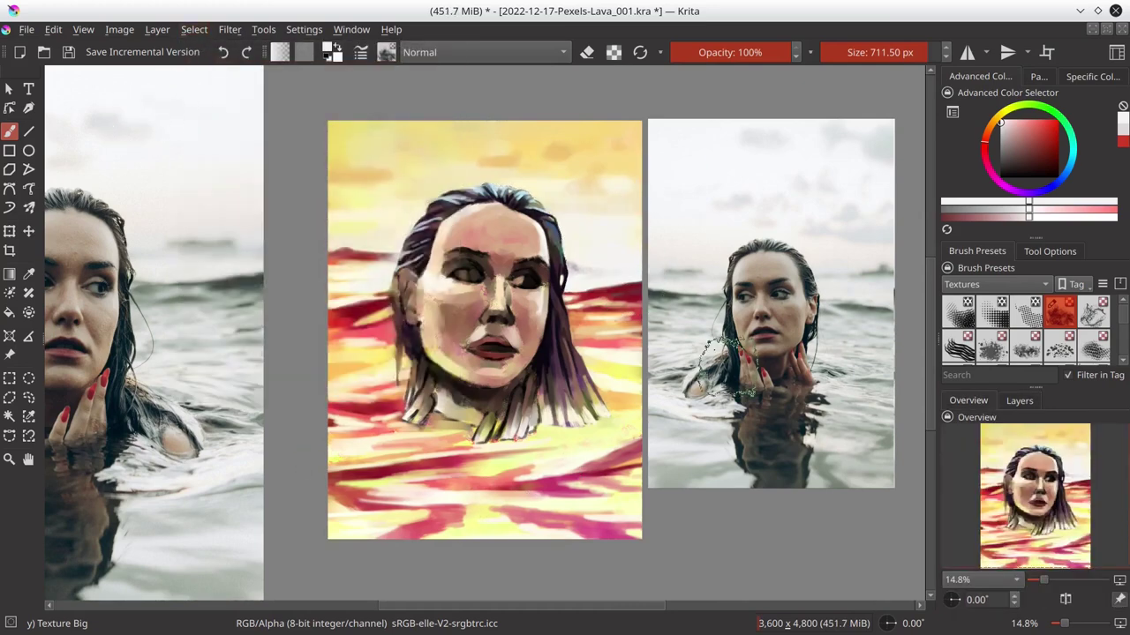
- Lasso patches of water beside the face and below, brushing paler texture into them
click(10, 398)
drag(341, 370, 654, 286)
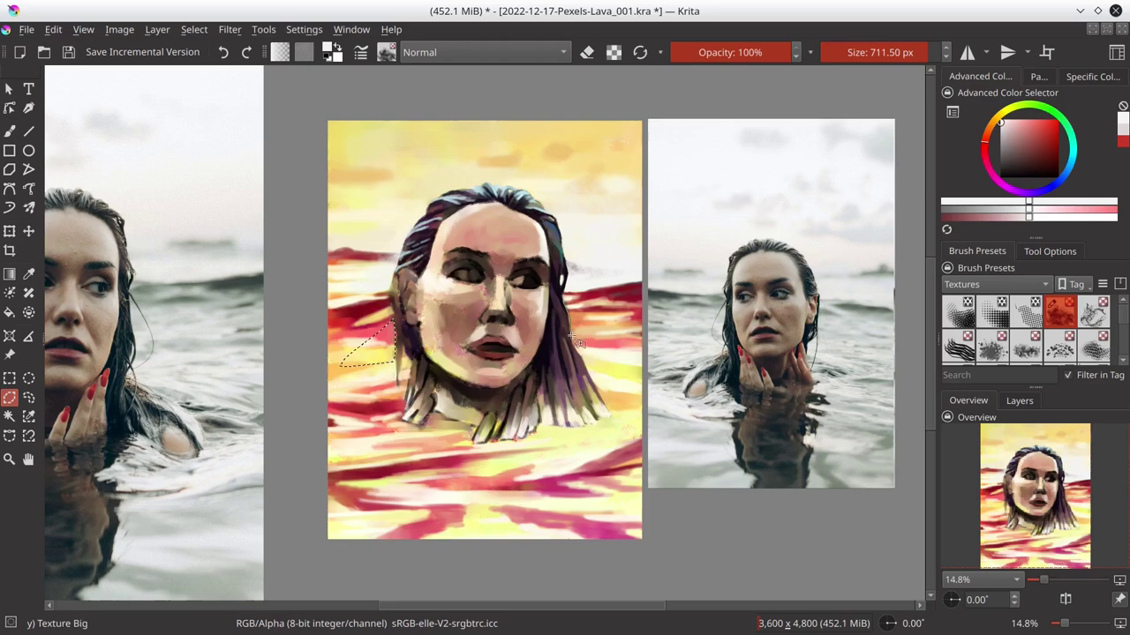
key(b)
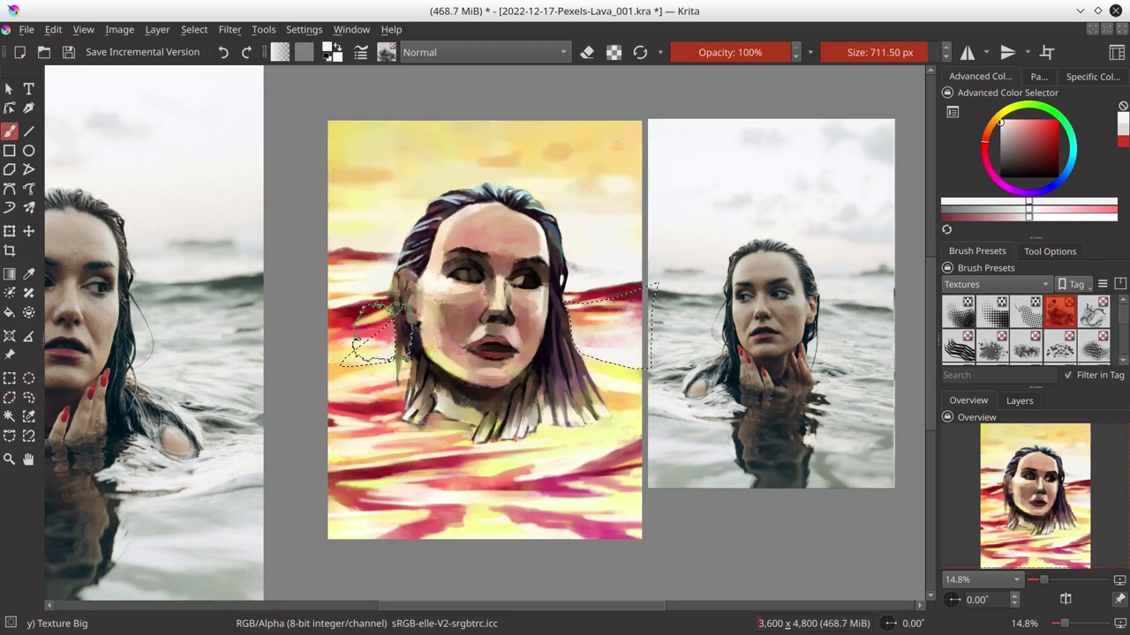
key(ctrl+shift+a)
drag(349, 488, 353, 486)
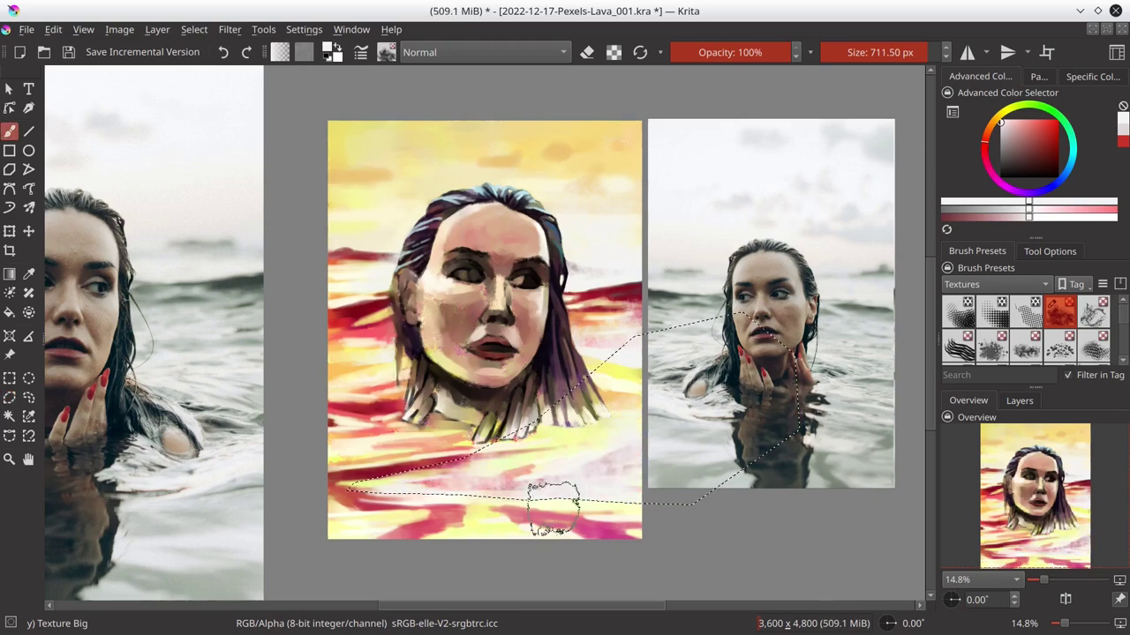
key(ctrl+shift+a)
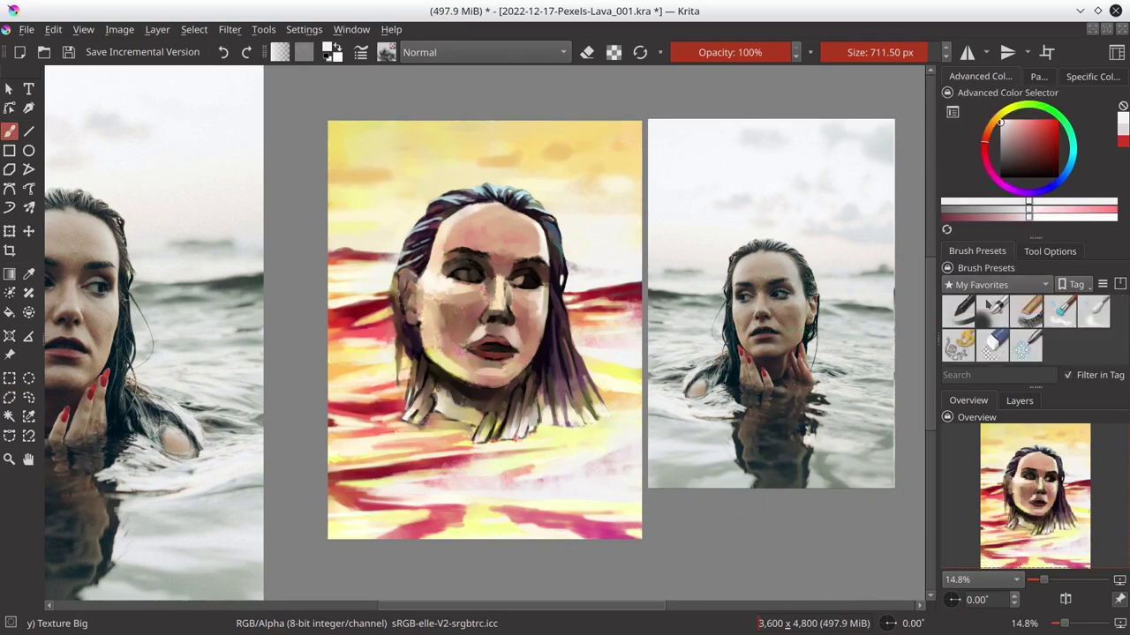
- With the airbrush, add a dark stroke by the hair and sample a dark crimson
key(/)
ctrl+click(358, 496)
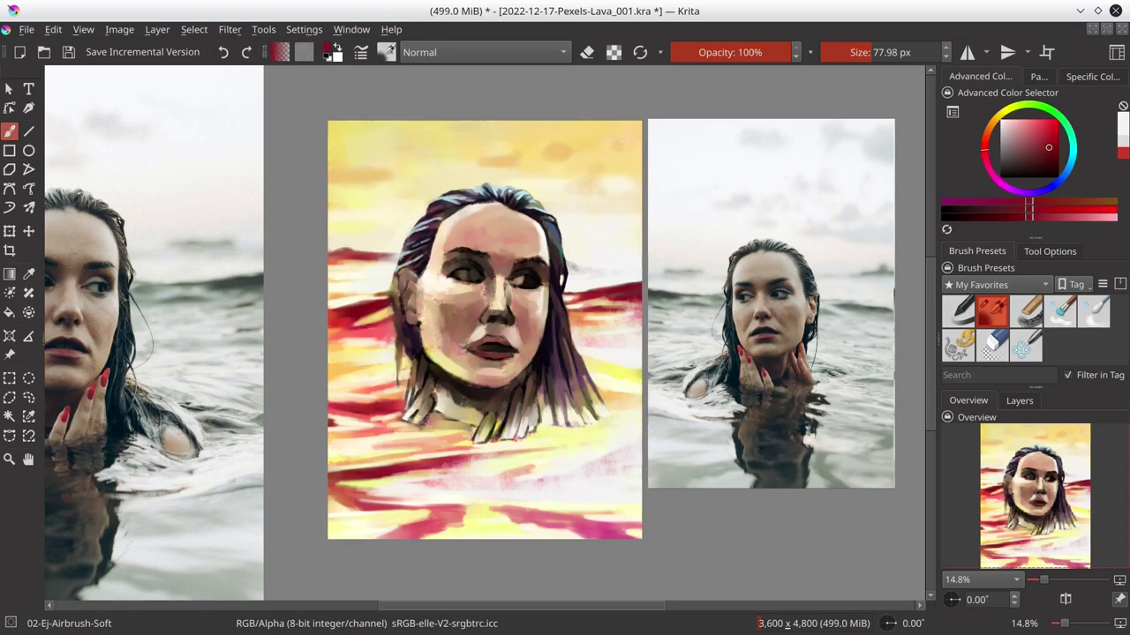
drag(582, 357, 637, 366)
ctrl+click(630, 374)
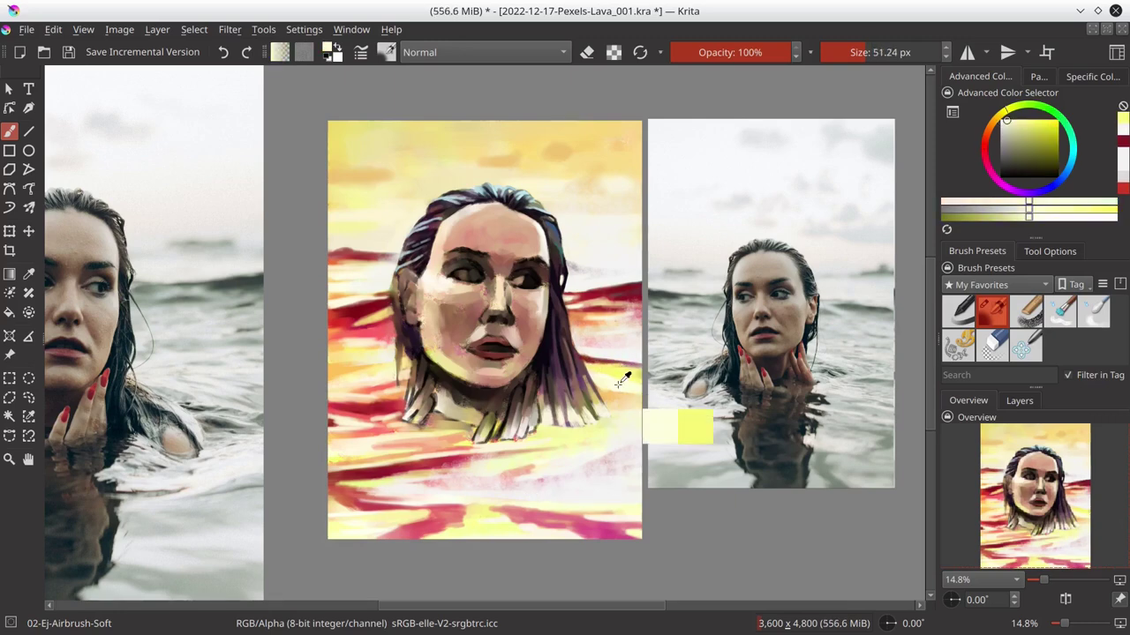
ctrl+click(404, 353)
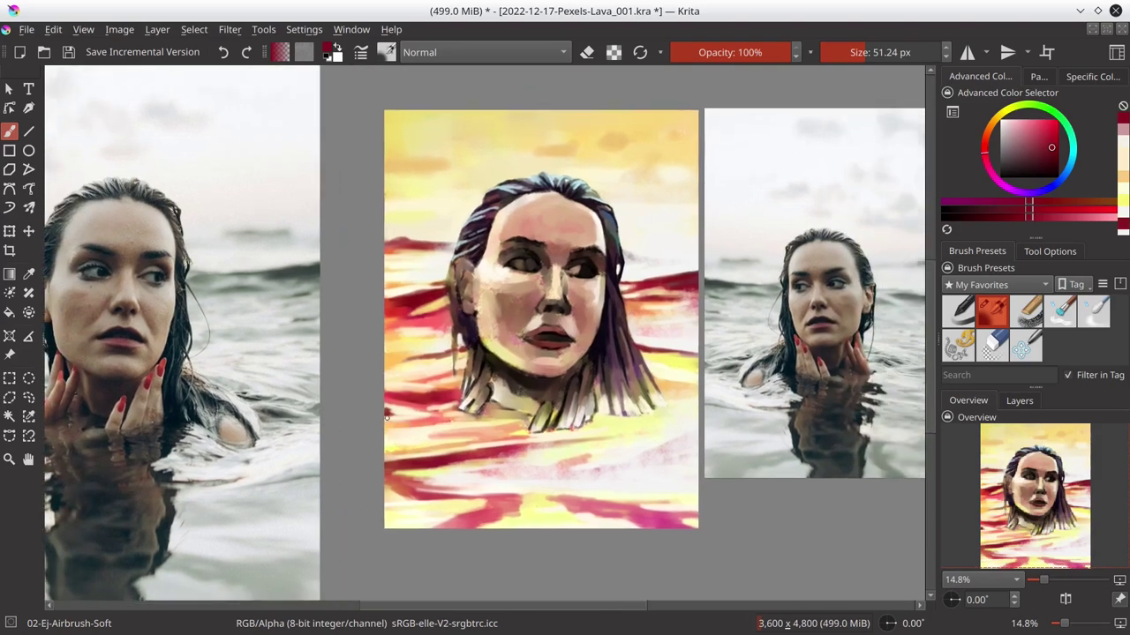
- Show Group 8 again and drag the large reference photo closer to the painting
click(1019, 401)
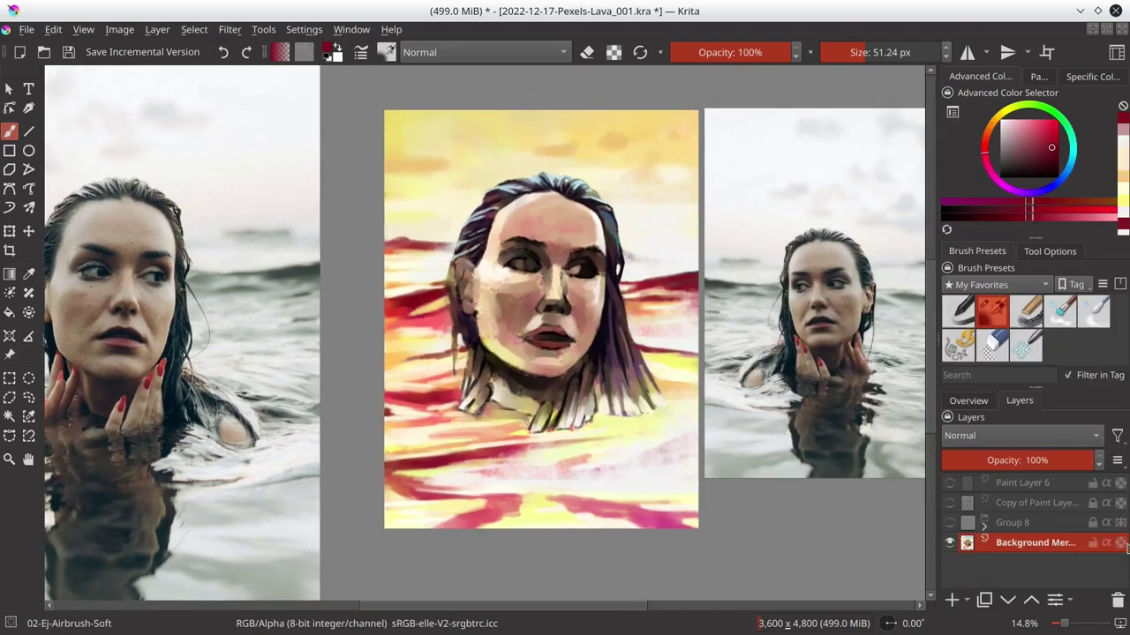
click(949, 523)
scroll(713, 478, down, 1)
click(968, 401)
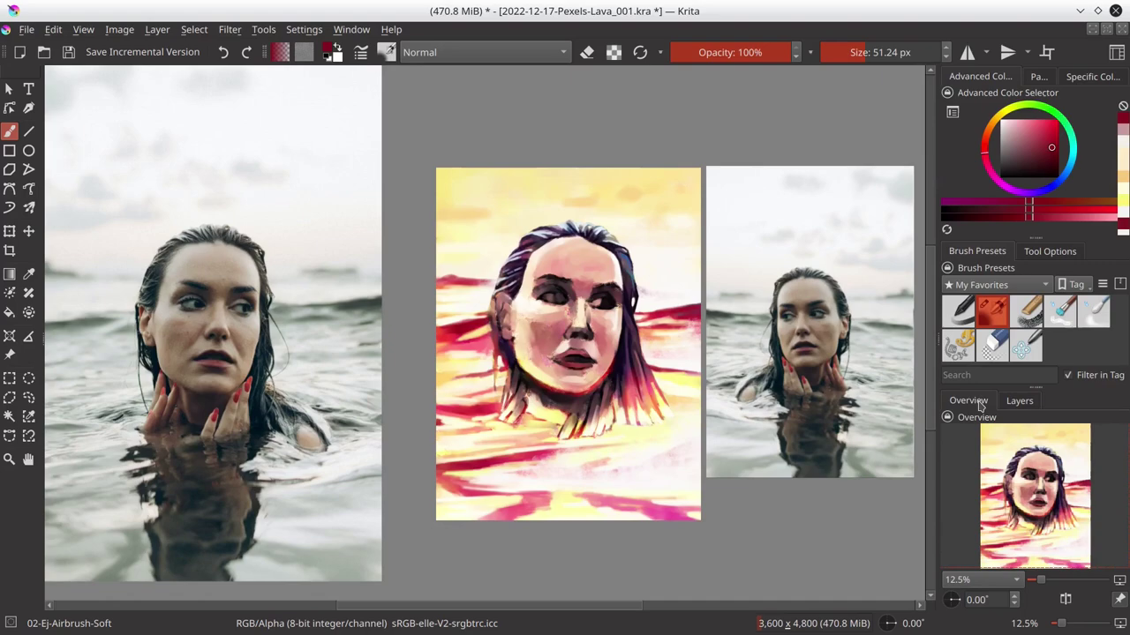
click(1019, 401)
click(1025, 311)
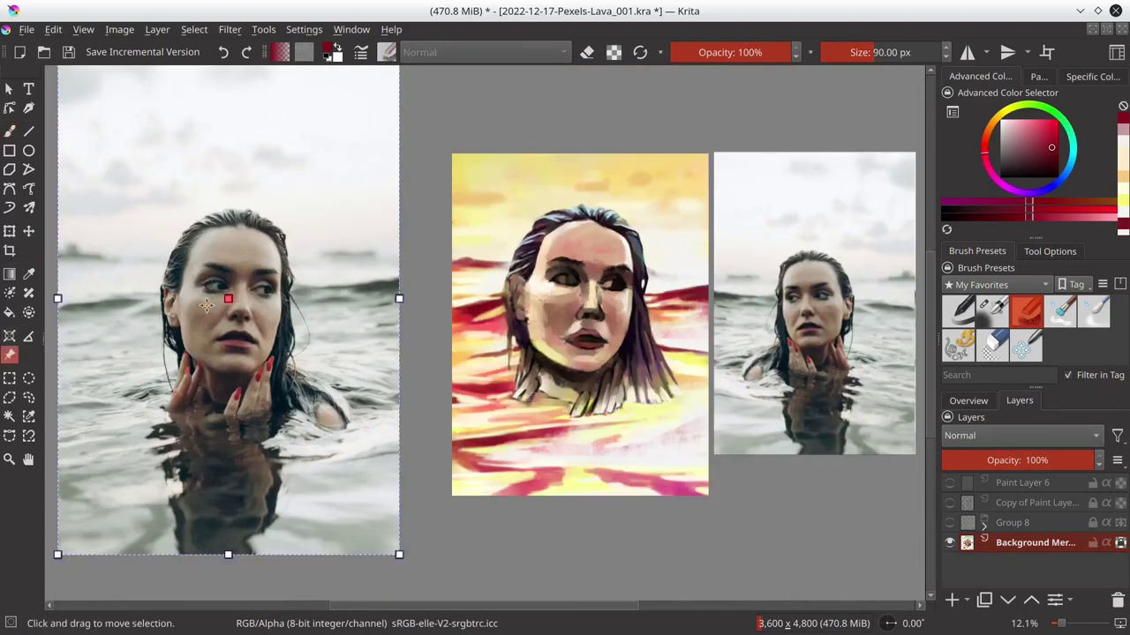
drag(221, 309, 311, 309)
- Zoom in on the face with a smaller brush and darken the hair tips
click(11, 131)
click(968, 401)
key(plus)
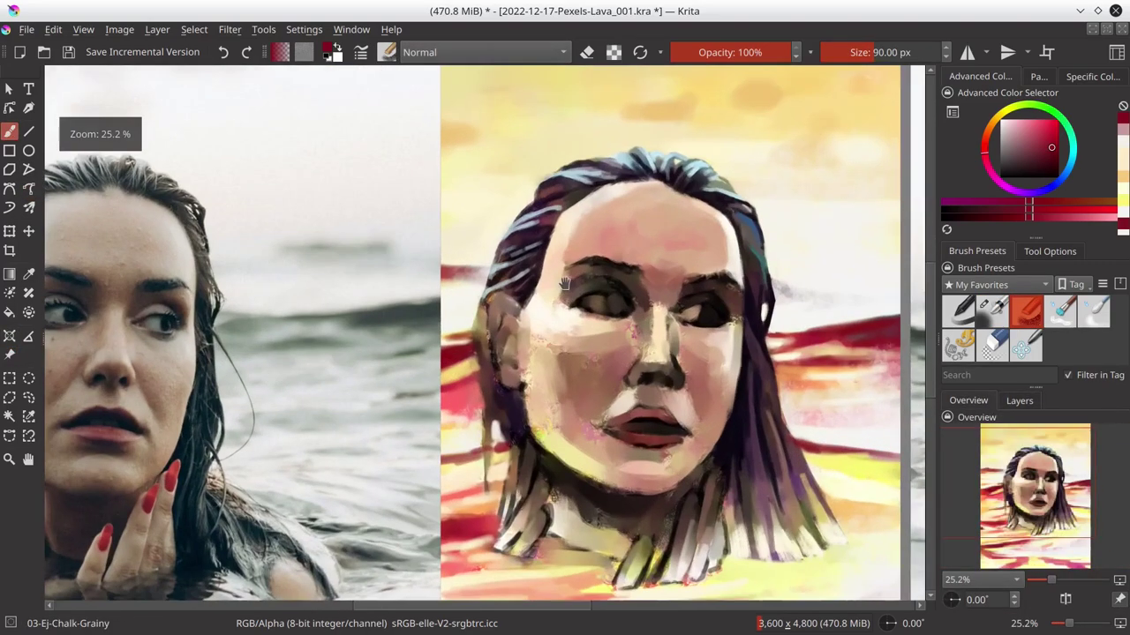
key(plus)
ctrl+click(791, 260)
drag(812, 336, 777, 336)
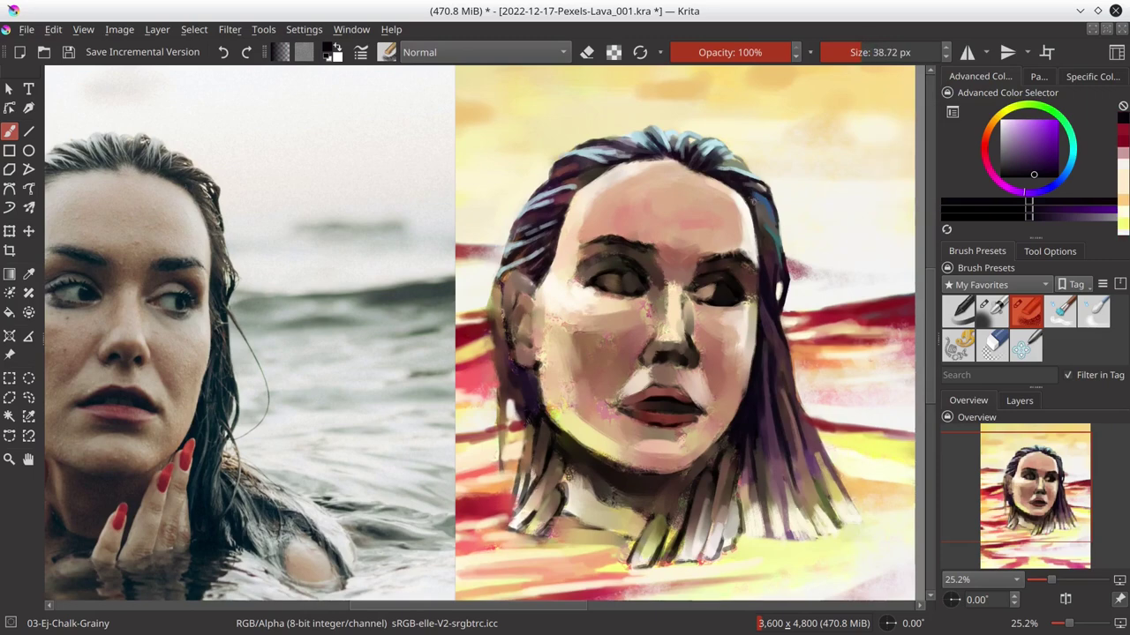
ctrl+click(750, 503)
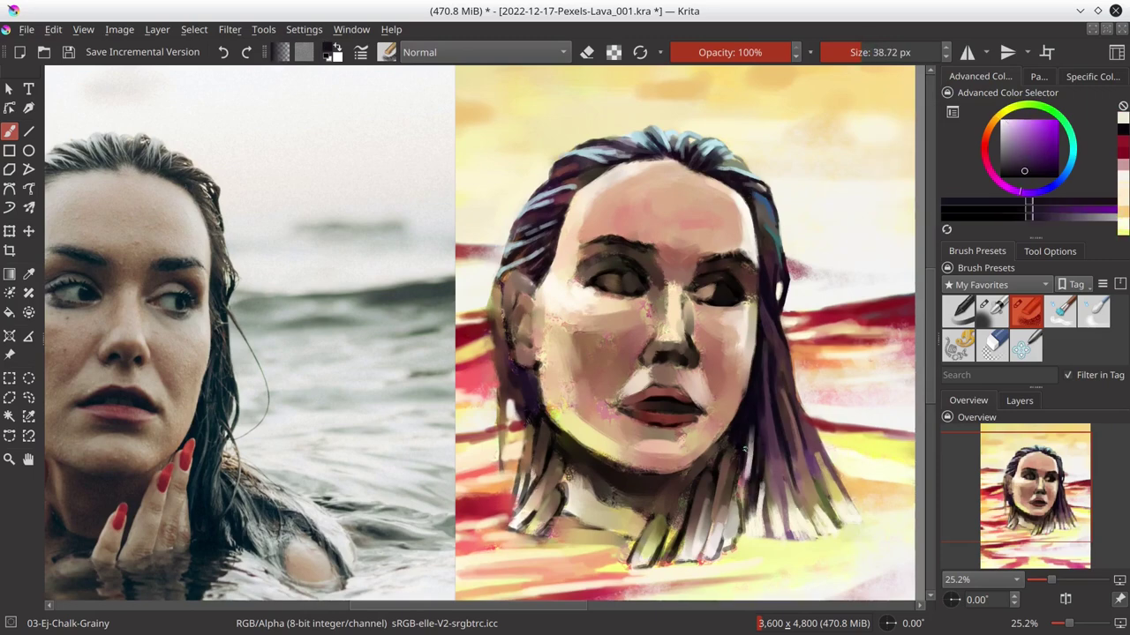
ctrl+click(609, 569)
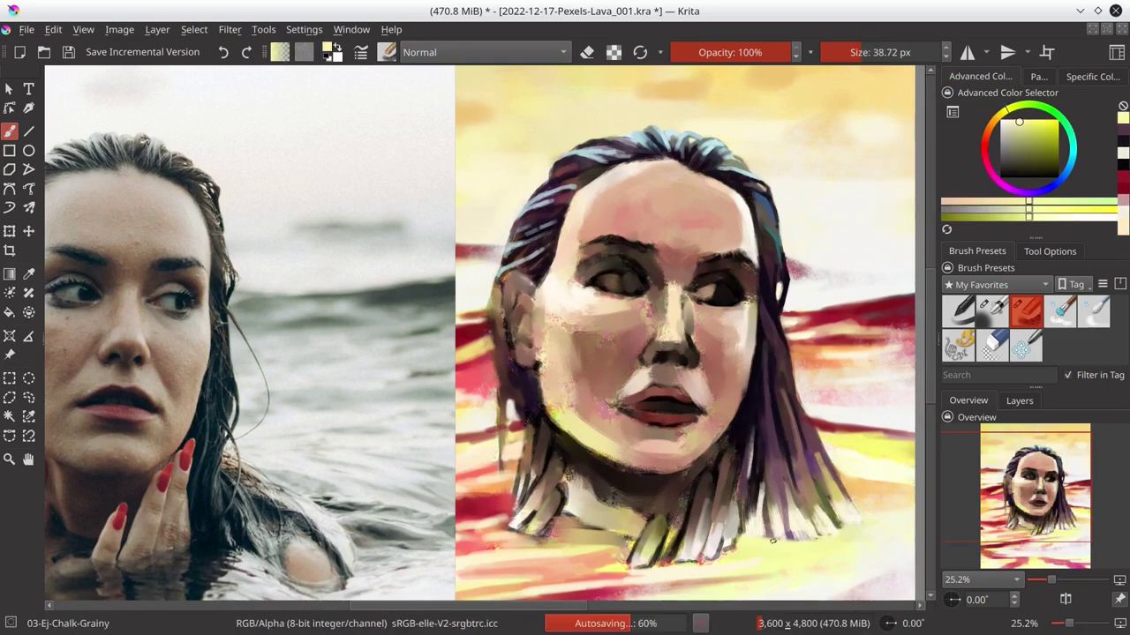
drag(741, 537, 828, 538)
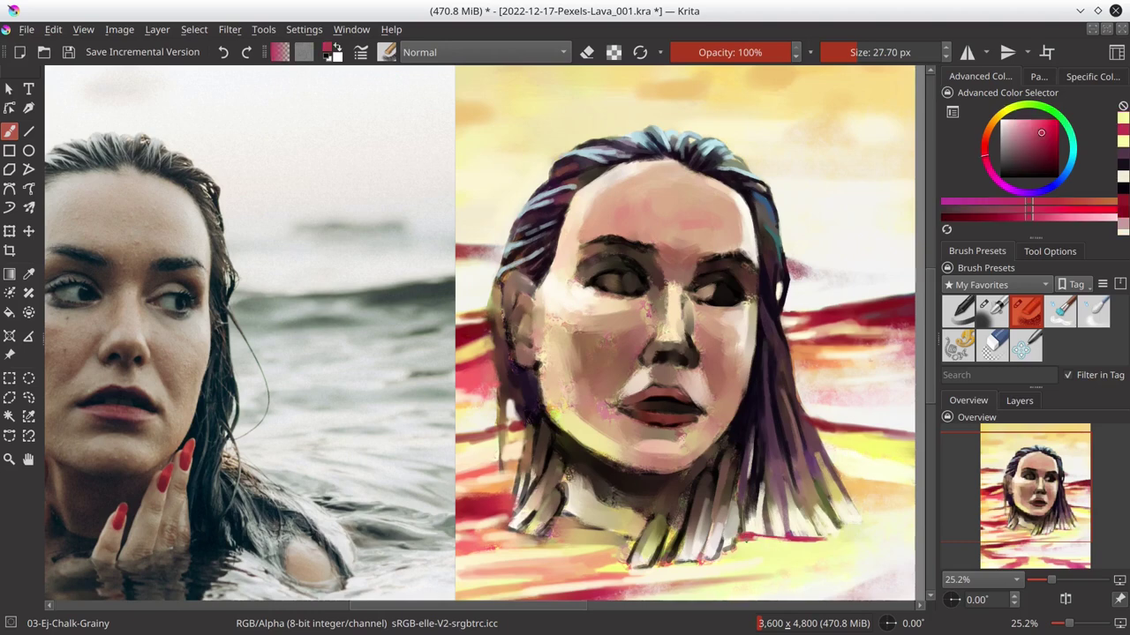
- Add more short purple and pink strokes at the hair tips and save
ctrl+click(885, 450)
ctrl+click(838, 538)
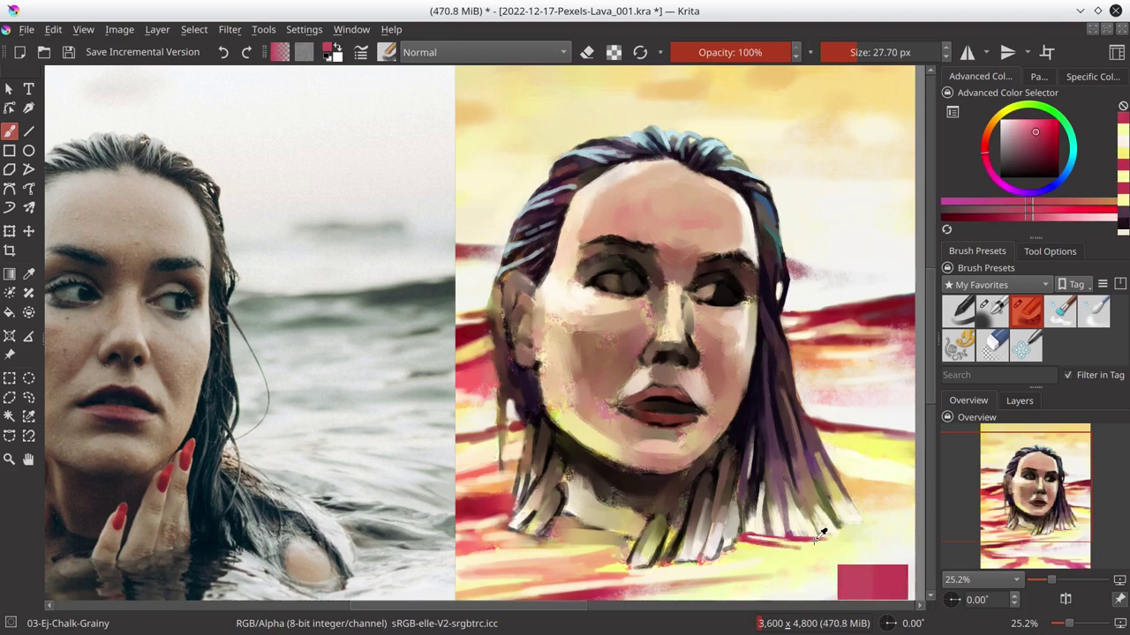
drag(835, 531, 866, 527)
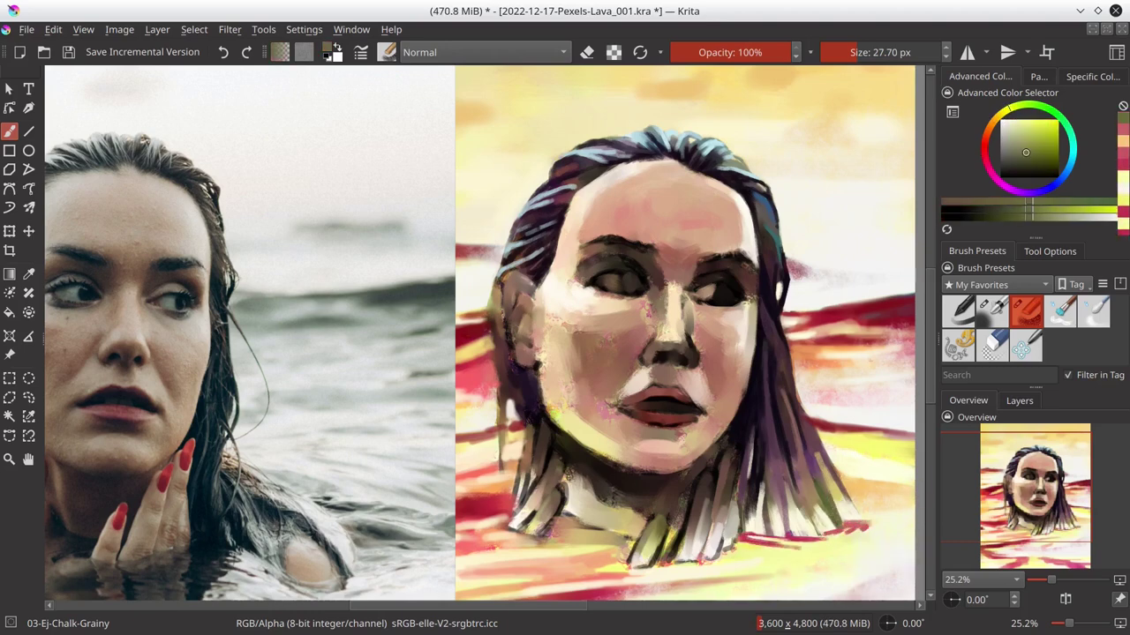
ctrl+click(851, 529)
ctrl+click(821, 543)
key(ctrl+s)
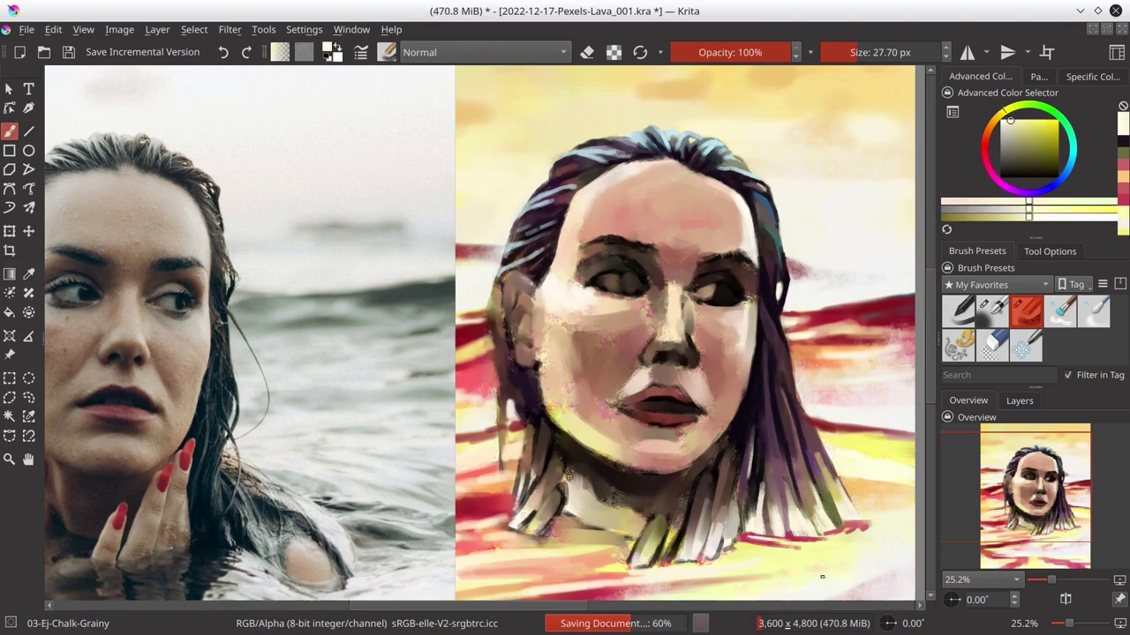
- Paint a pale yellow highlight along the jaw and chin with a slightly larger brush
ctrl+click(813, 549)
drag(814, 549, 762, 425)
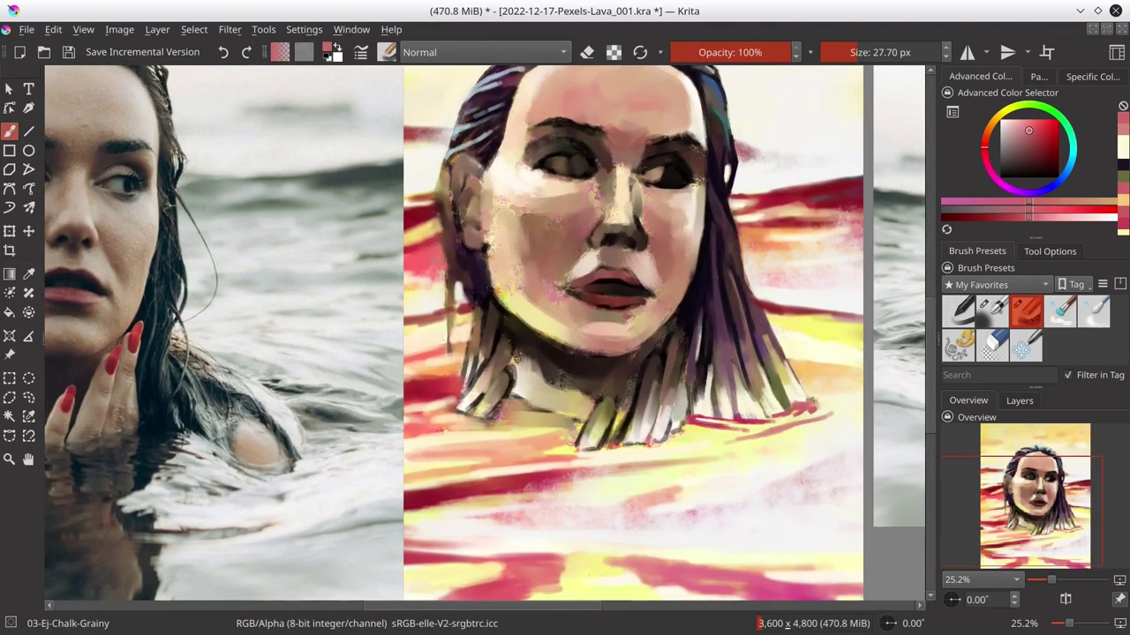
scroll(998, 285, down, 2)
click(1059, 308)
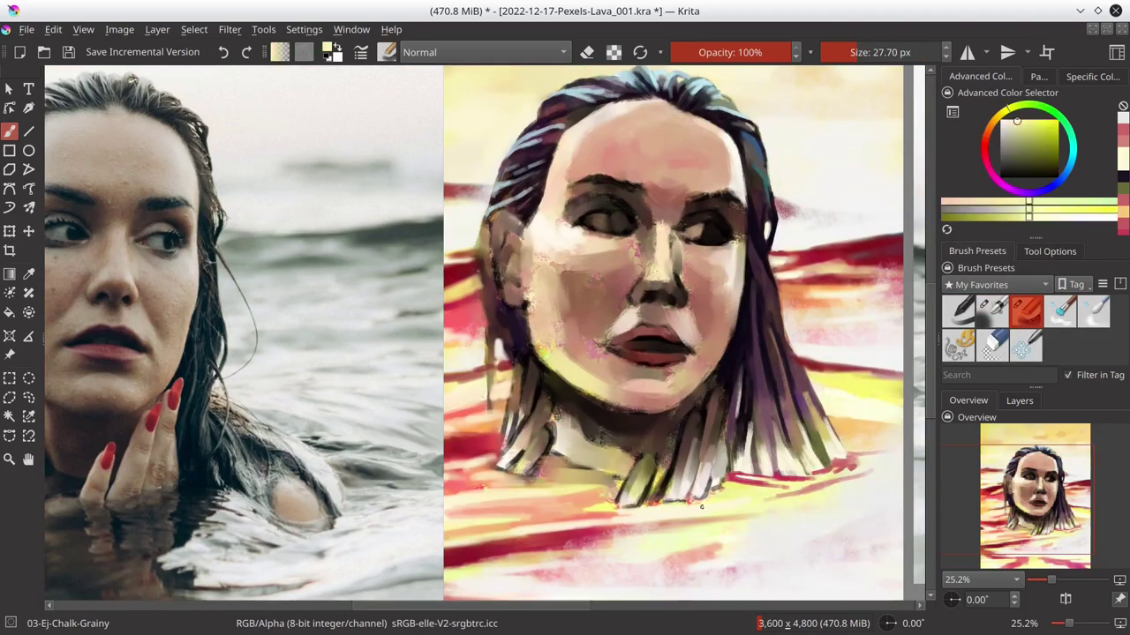
ctrl+click(626, 421)
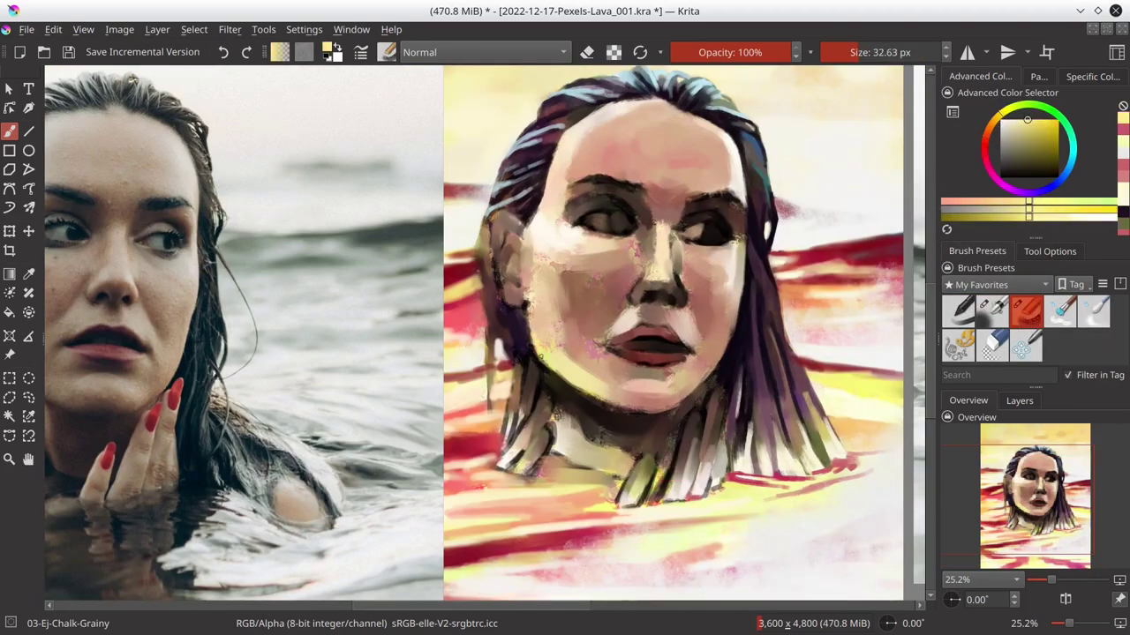
drag(602, 399, 668, 413)
- Sample dark red-black, pink and darker red tones with a smaller brush
ctrl+click(675, 414)
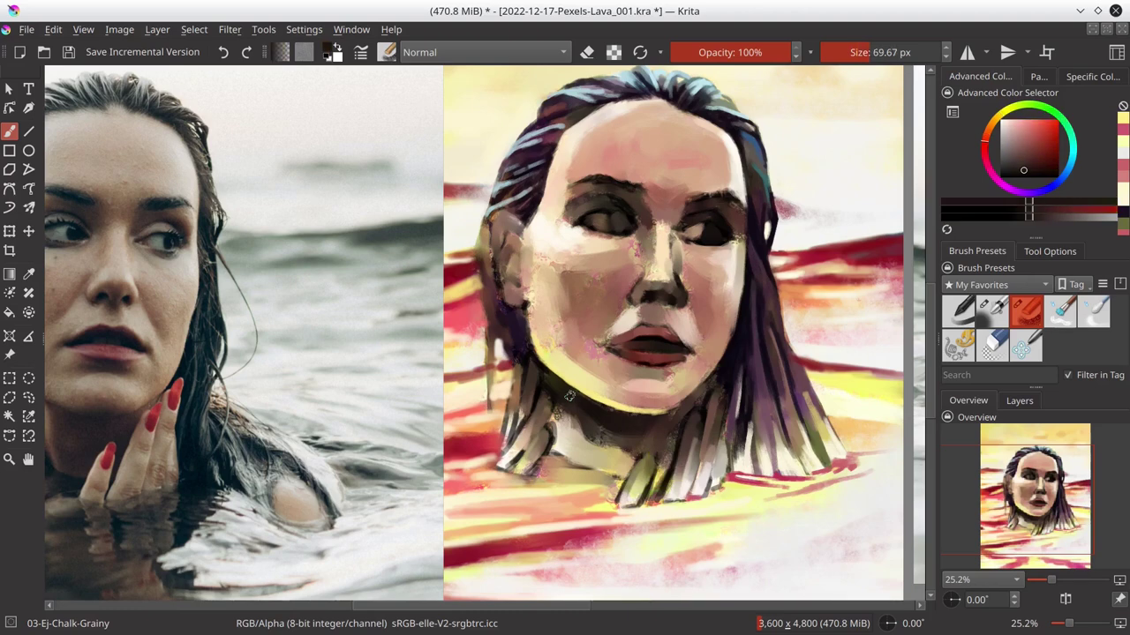
ctrl+click(680, 464)
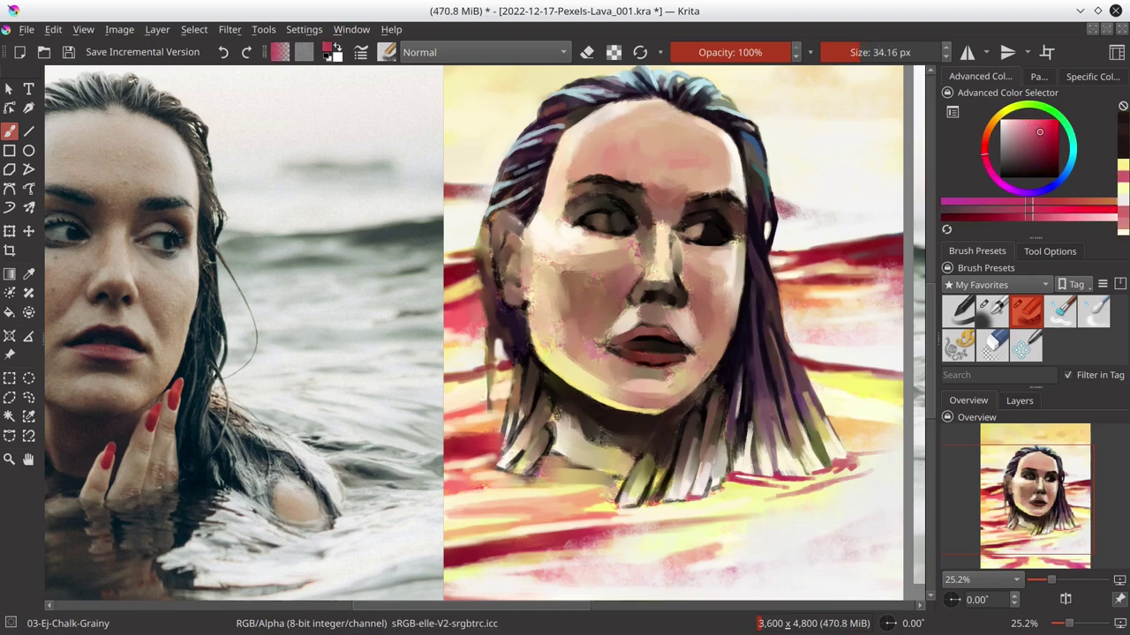
drag(657, 441, 704, 438)
ctrl+click(624, 464)
drag(624, 463, 649, 424)
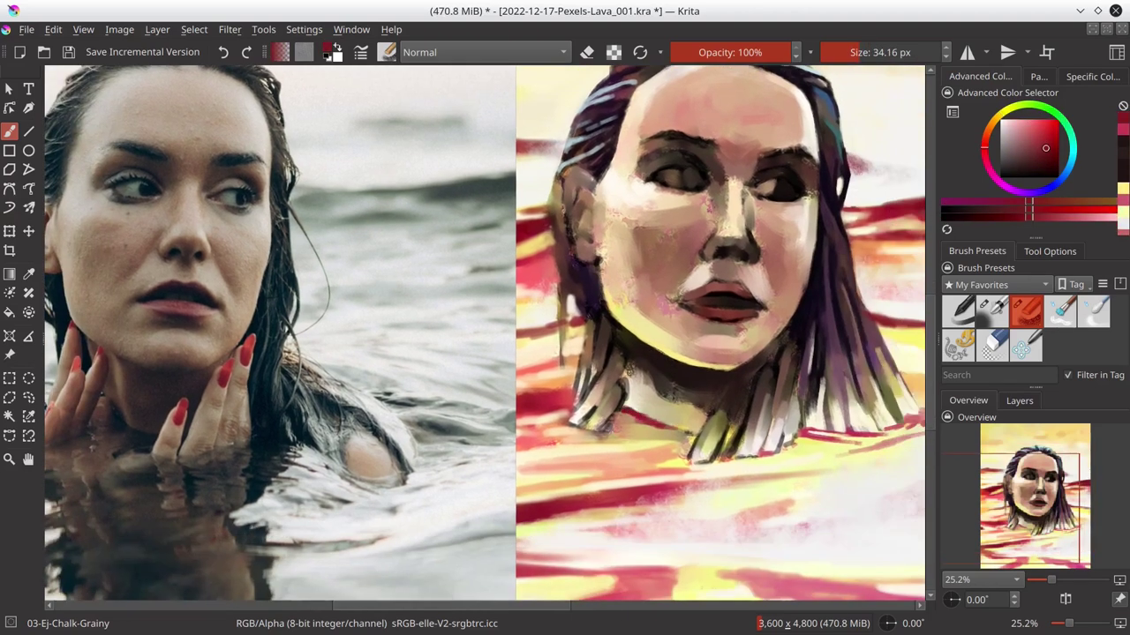
- Save the painting and sample peach skin, dark shadow and purple hair tones
ctrl+click(693, 441)
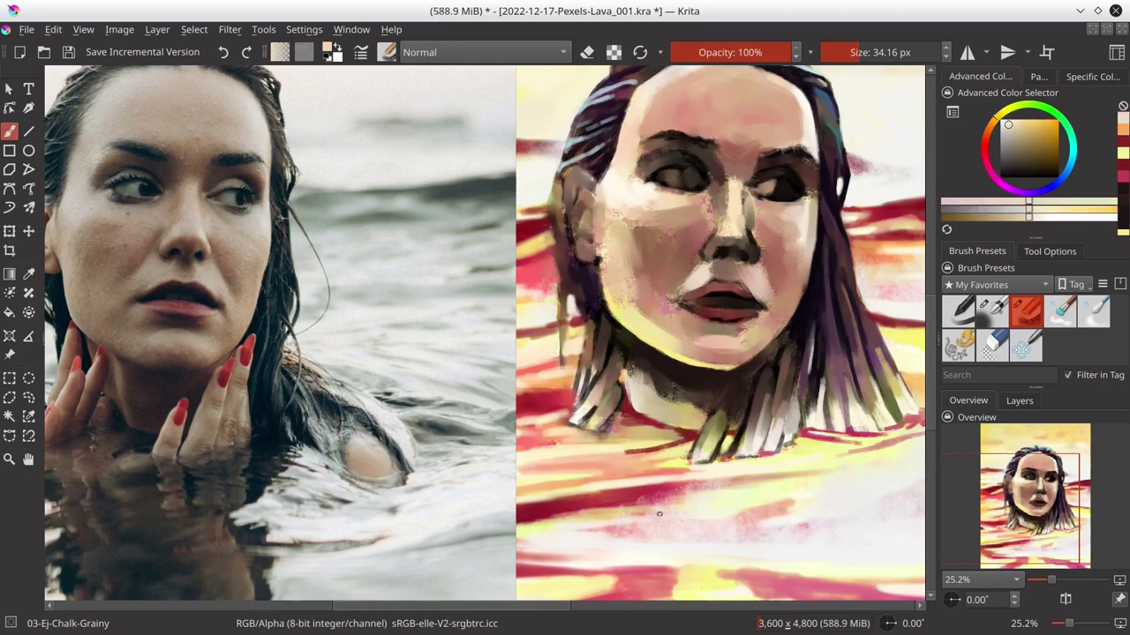
ctrl+click(629, 394)
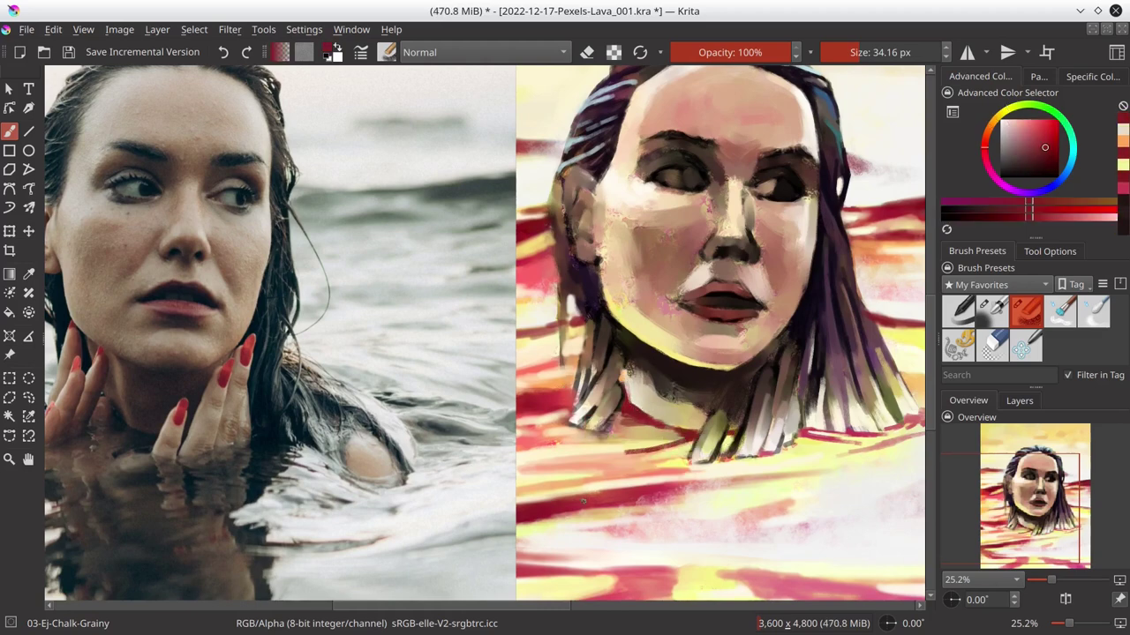
key(ctrl+s)
ctrl+click(634, 351)
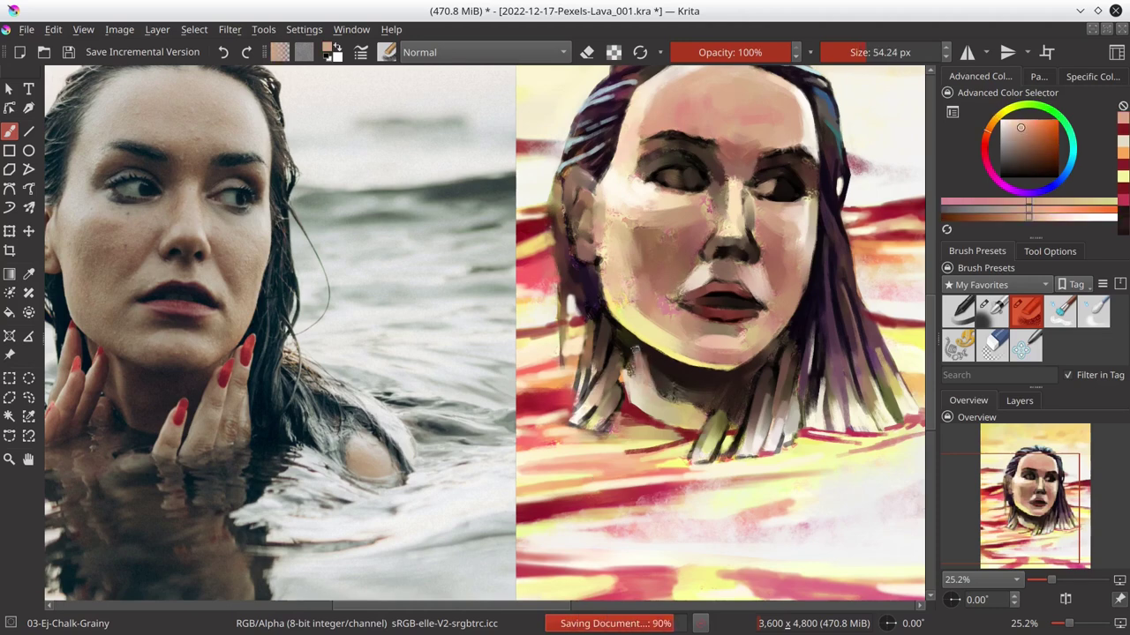
ctrl+click(674, 389)
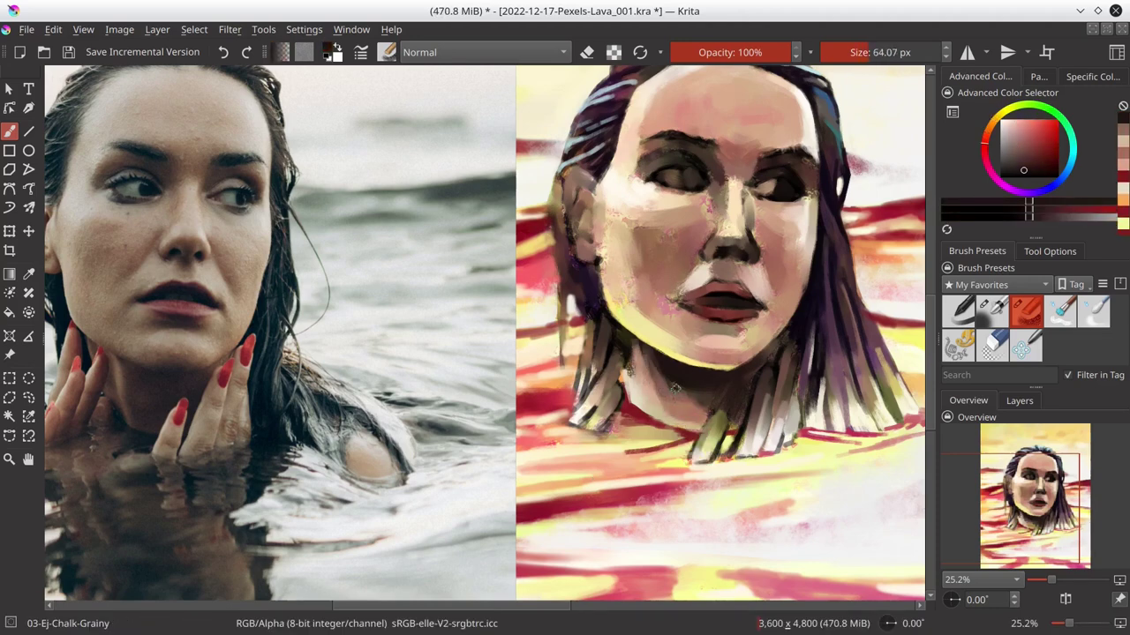
ctrl+click(767, 354)
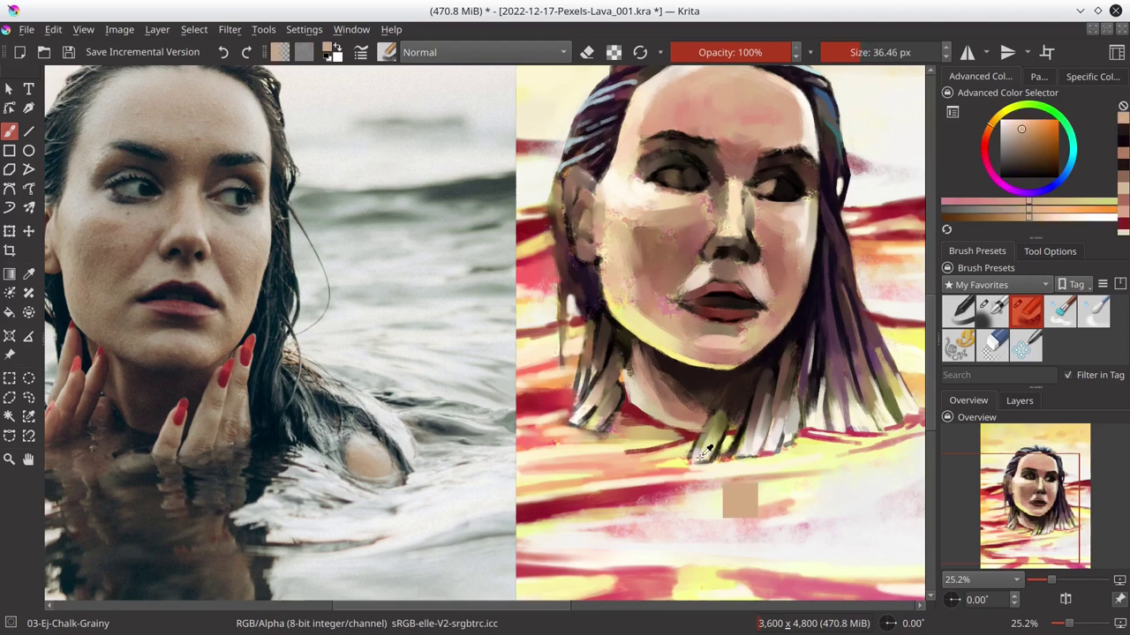
ctrl+click(741, 500)
- Paint a light stroke down the neck and dark purple finger shapes beside it
drag(789, 344, 796, 429)
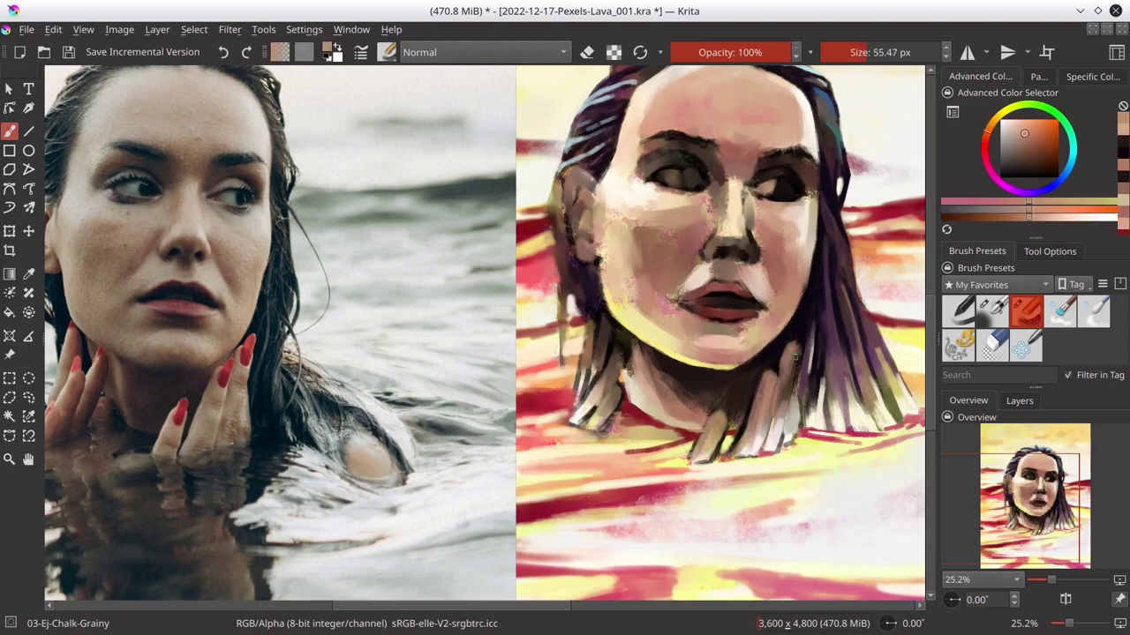
ctrl+click(771, 382)
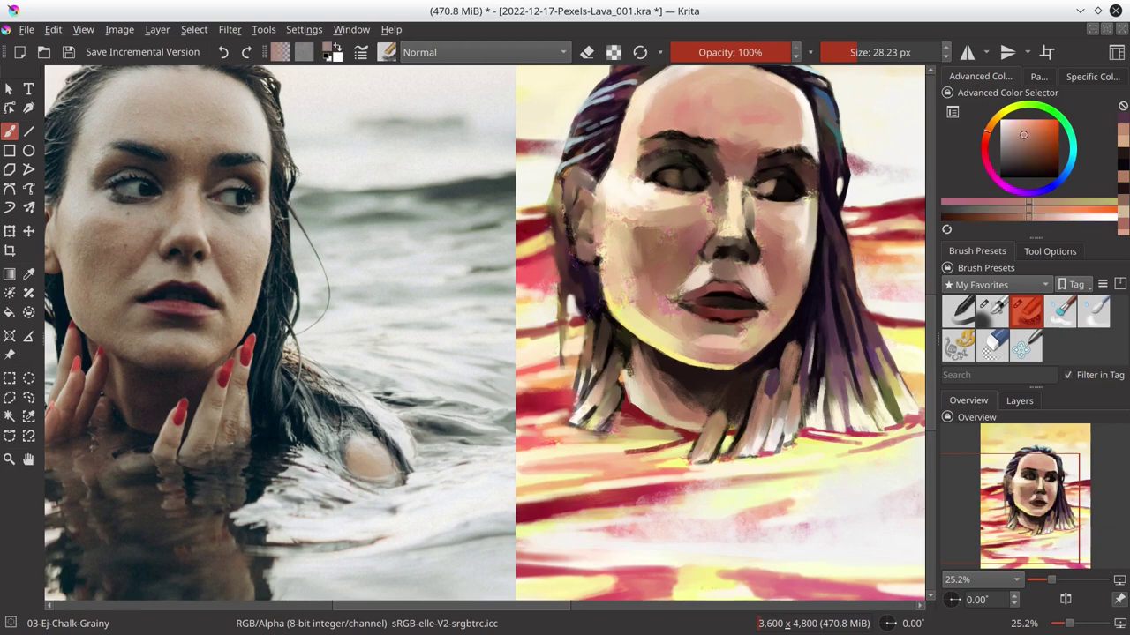
drag(810, 406, 822, 433)
drag(717, 417, 720, 429)
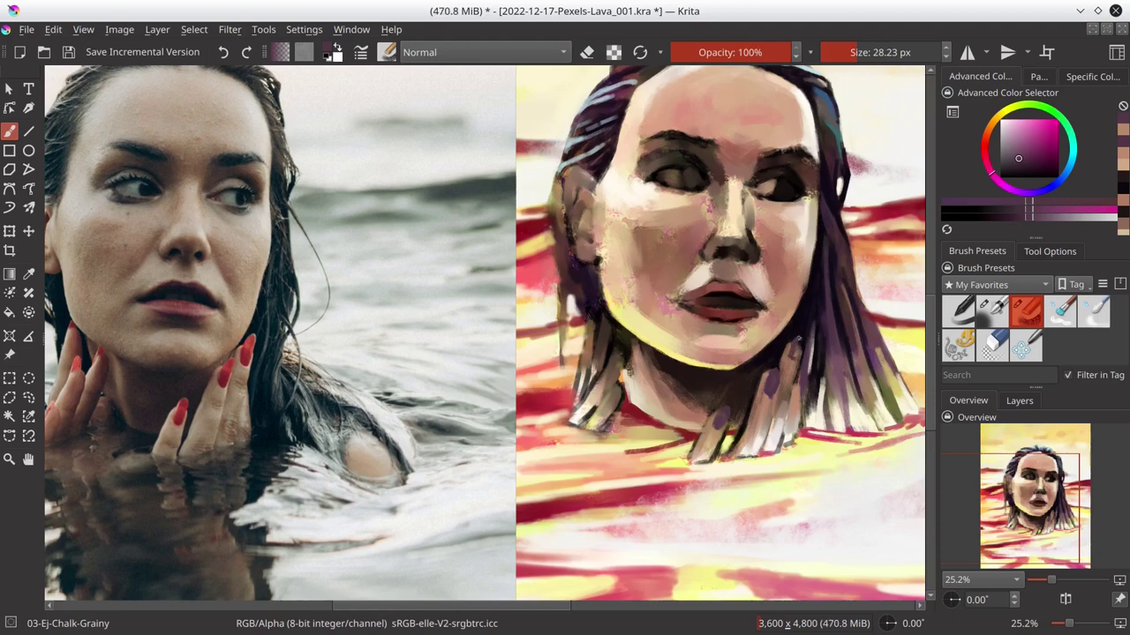
mouse_move(764, 441)
mouse_down()
mouse_move(693, 429)
mouse_move(716, 452)
mouse_up()
ctrl+click(766, 451)
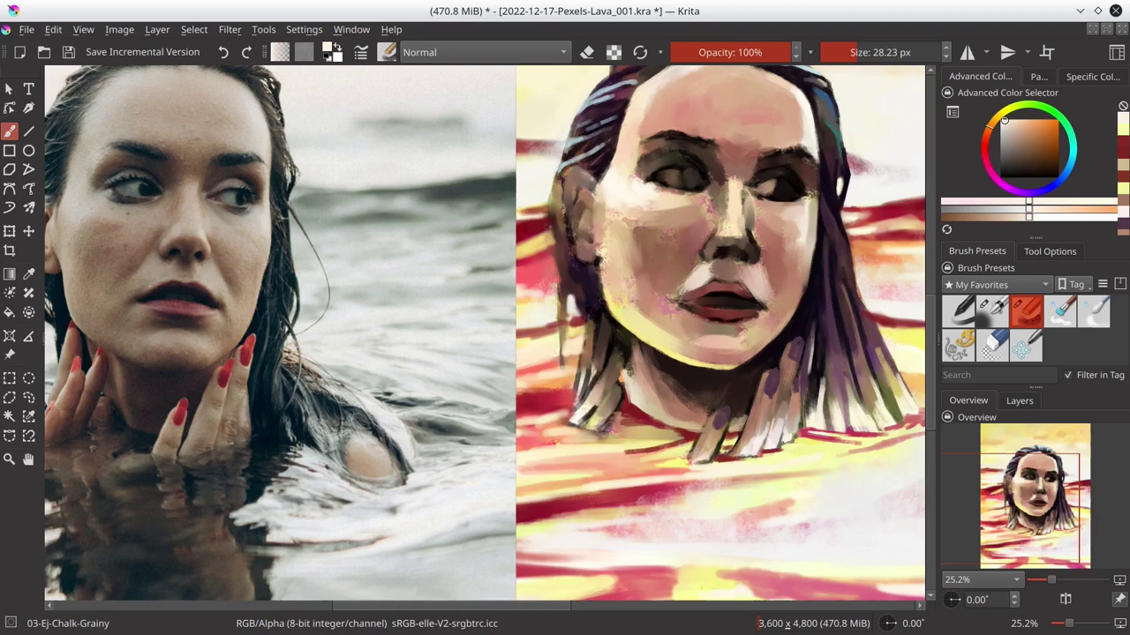
- Sample mauve, reddish-brown and light peach tones while resizing the brush for finger detail
ctrl+click(770, 386)
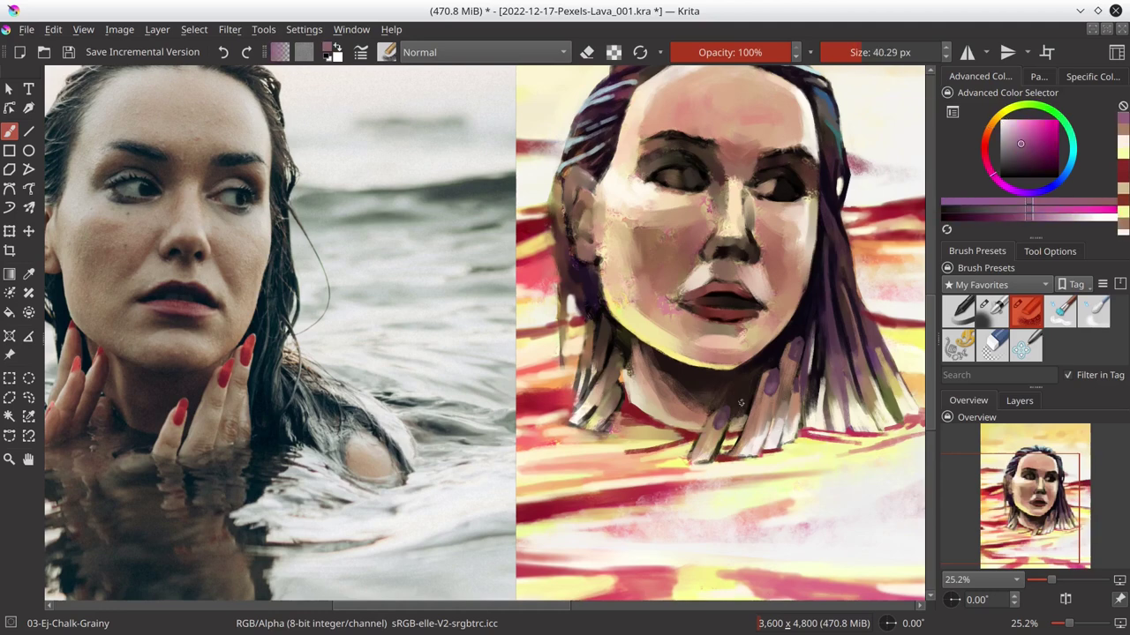
key([)
key([)
key([)
ctrl+click(808, 305)
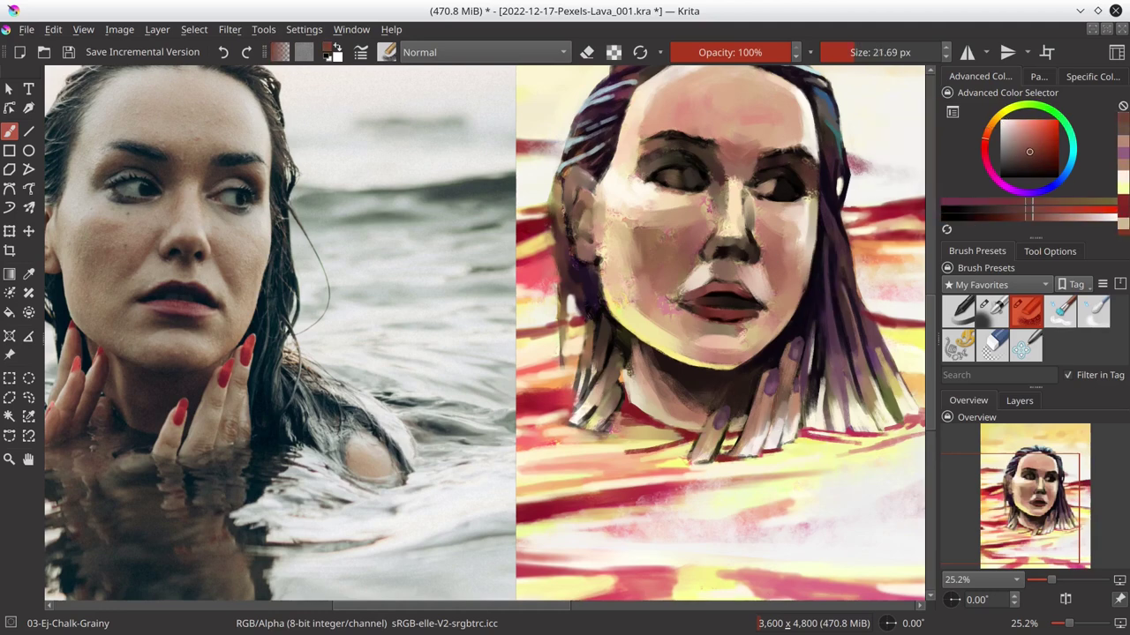
ctrl+click(777, 432)
ctrl+click(790, 425)
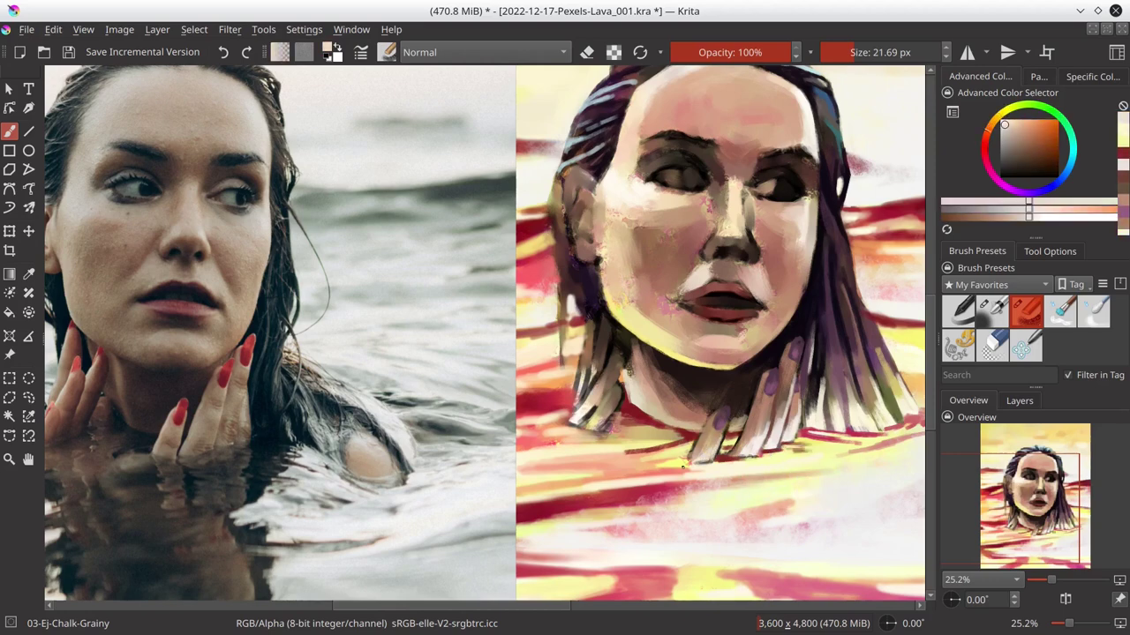
ctrl+click(743, 396)
key(])
key(])
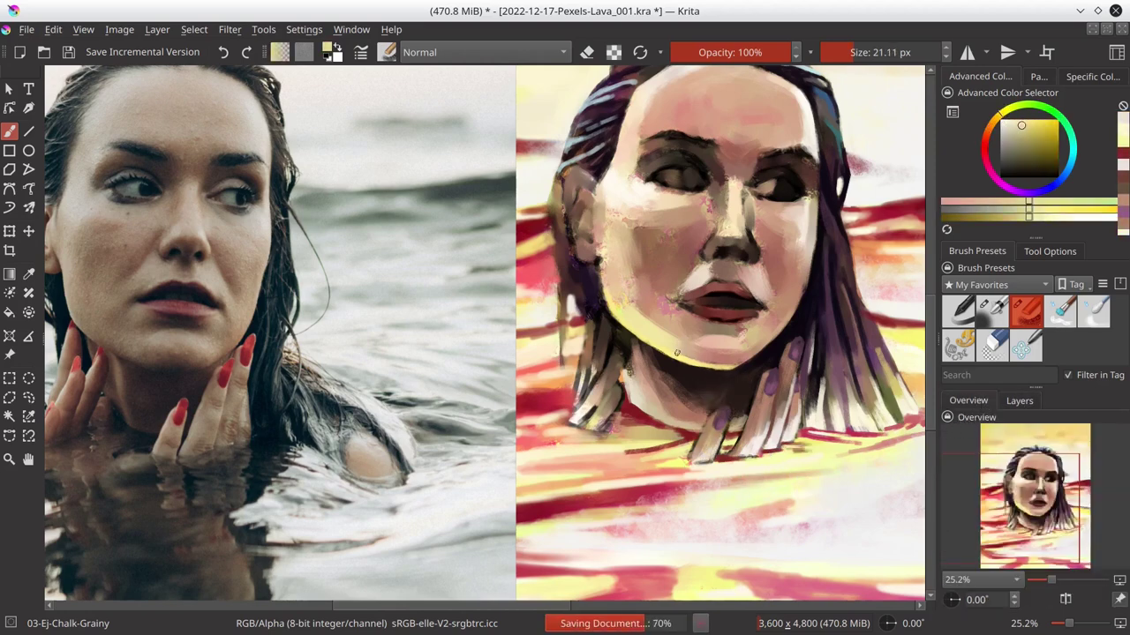
key(])
- Paint light peach strokes and dabs over the fingers and neck
ctrl+click(769, 324)
drag(631, 408, 676, 416)
ctrl+click(658, 417)
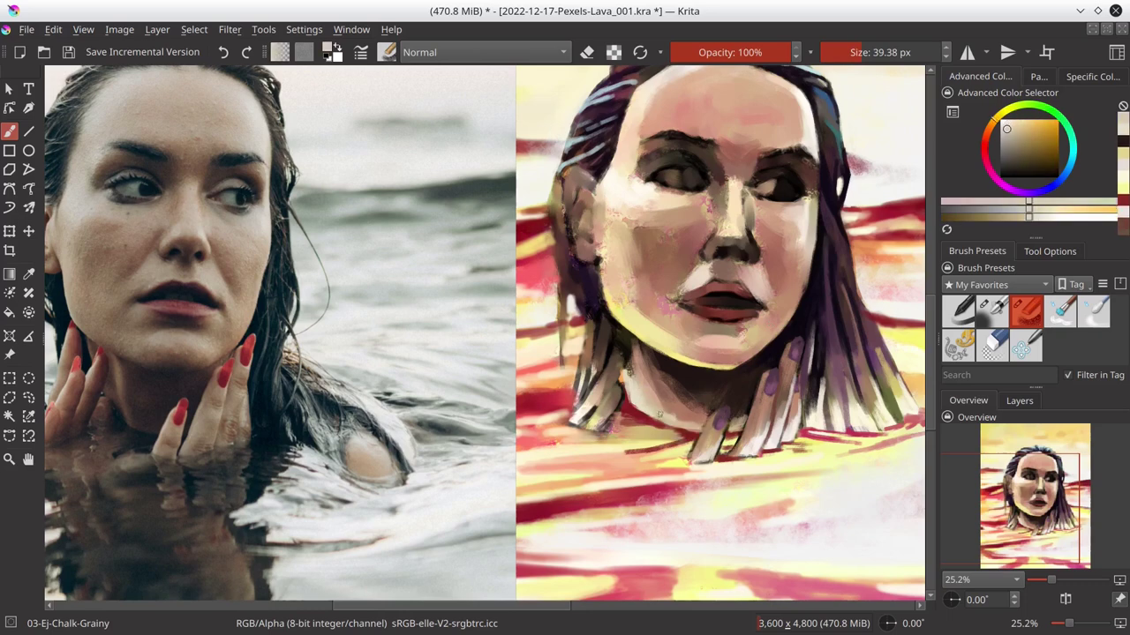
drag(648, 379, 658, 420)
ctrl+click(681, 451)
ctrl+click(608, 341)
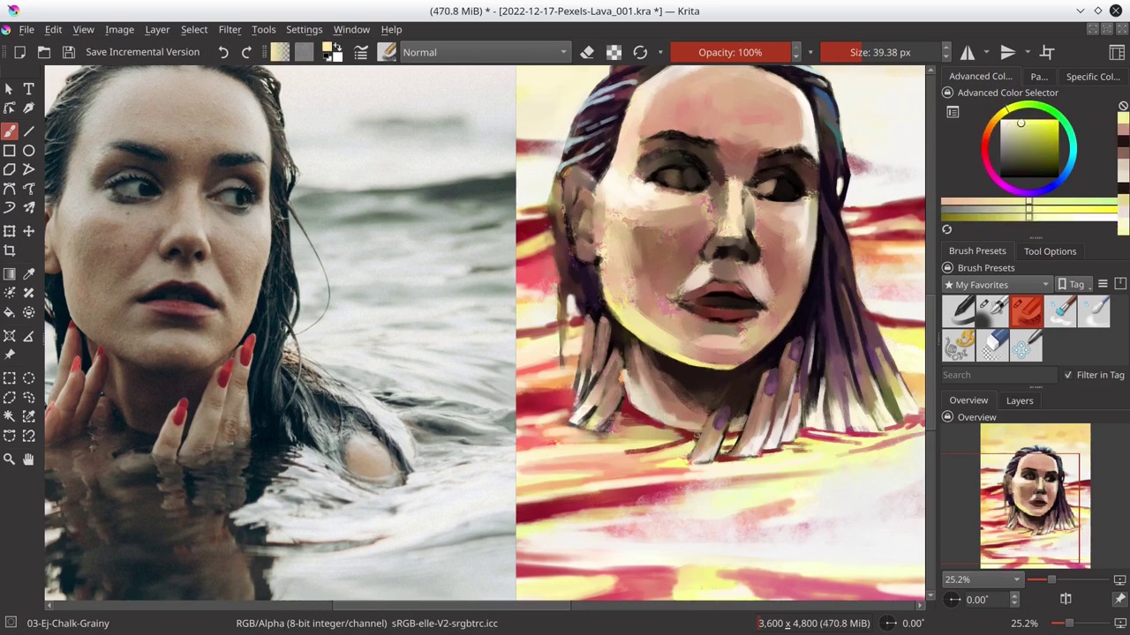
ctrl+click(618, 431)
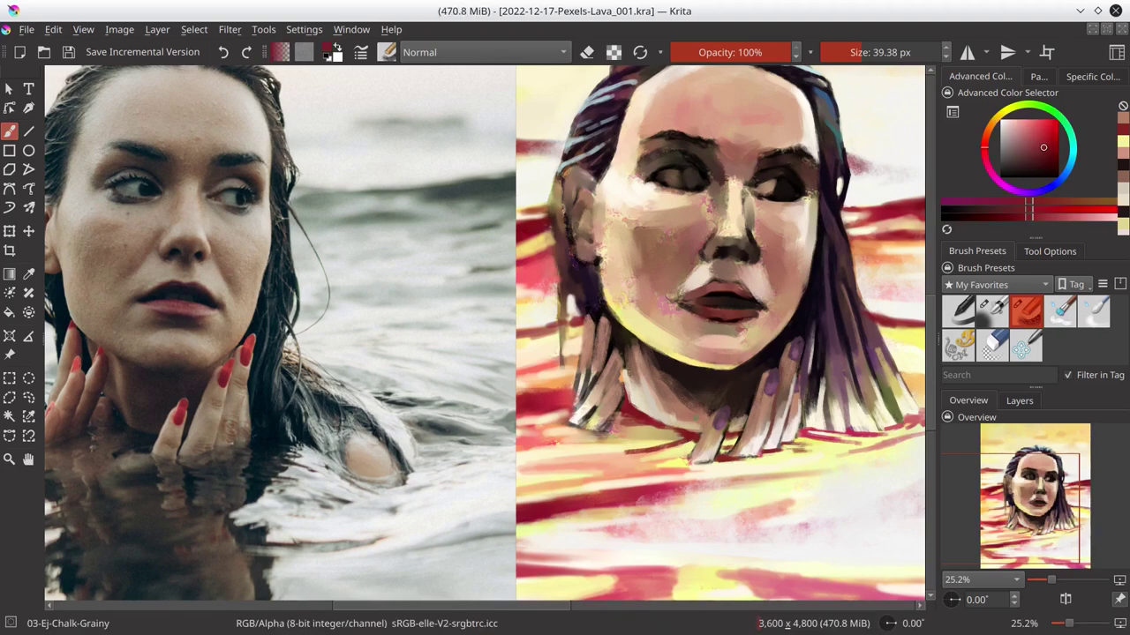
- Brighten the neck, then paint dark red-black shadow on the neck and under the chin
mouse_move(622, 303)
mouse_down()
mouse_move(675, 356)
mouse_move(630, 393)
mouse_up()
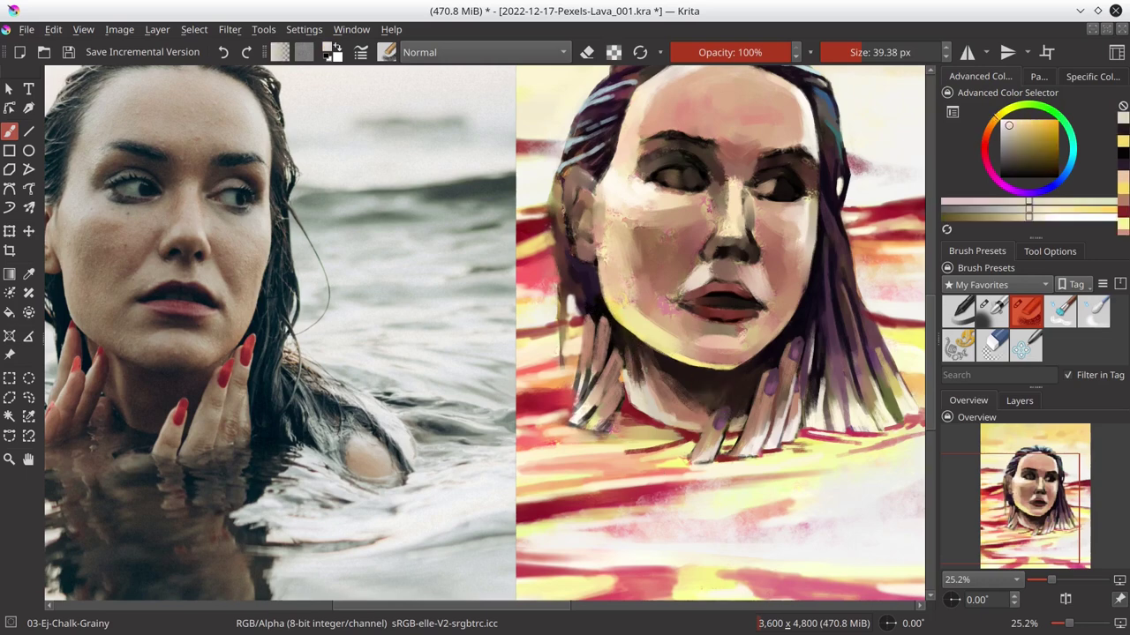
ctrl+click(662, 403)
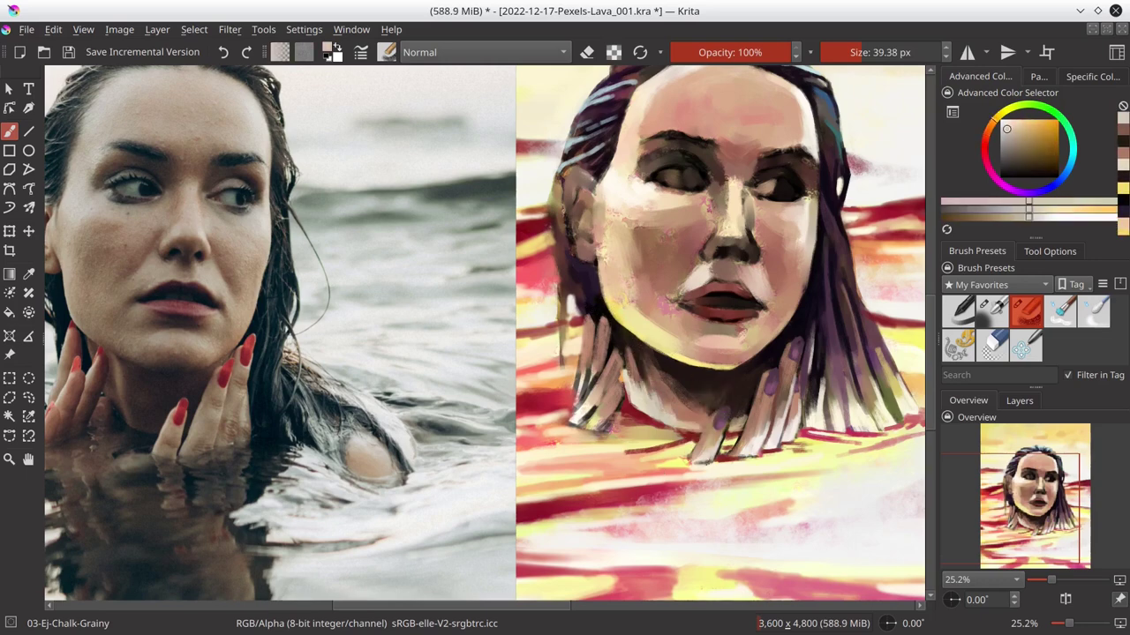
ctrl+click(660, 353)
ctrl+click(660, 402)
drag(649, 353, 631, 407)
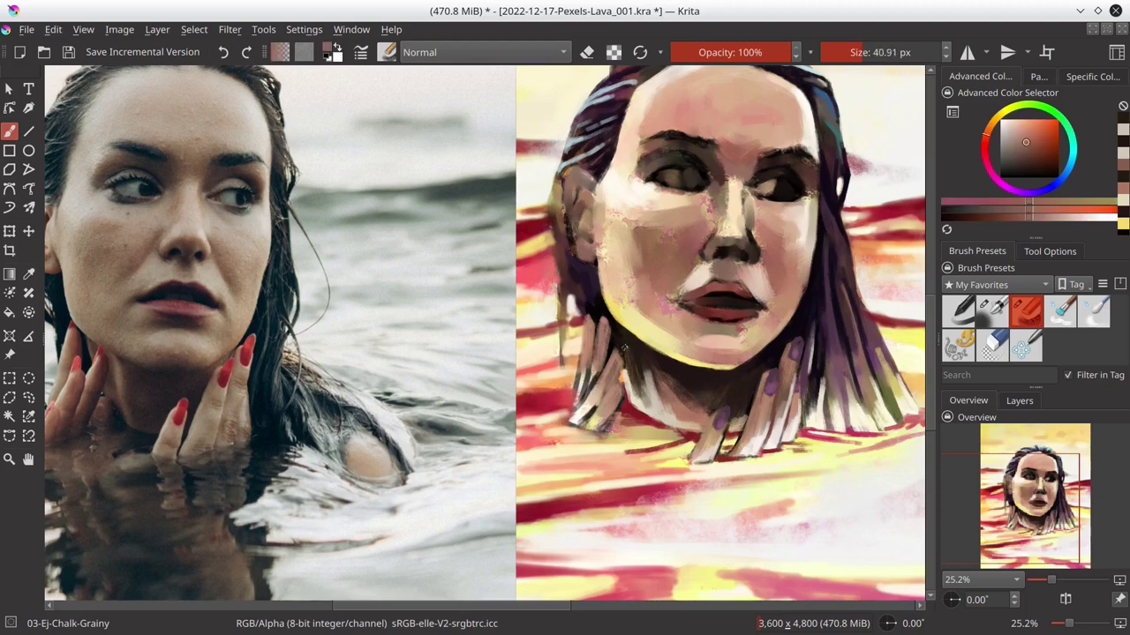
drag(626, 337, 595, 416)
ctrl+click(623, 378)
- Sample pinkish-white, peach and dark red tones, save, and pick a light yellow
ctrl+click(603, 341)
ctrl+click(575, 388)
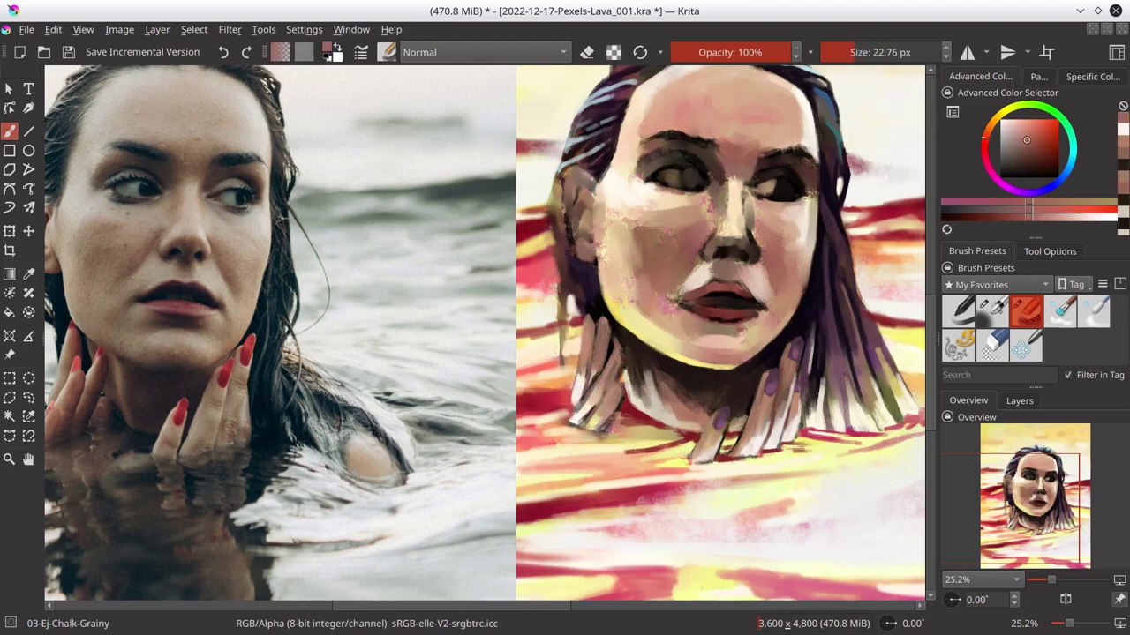
ctrl+click(635, 351)
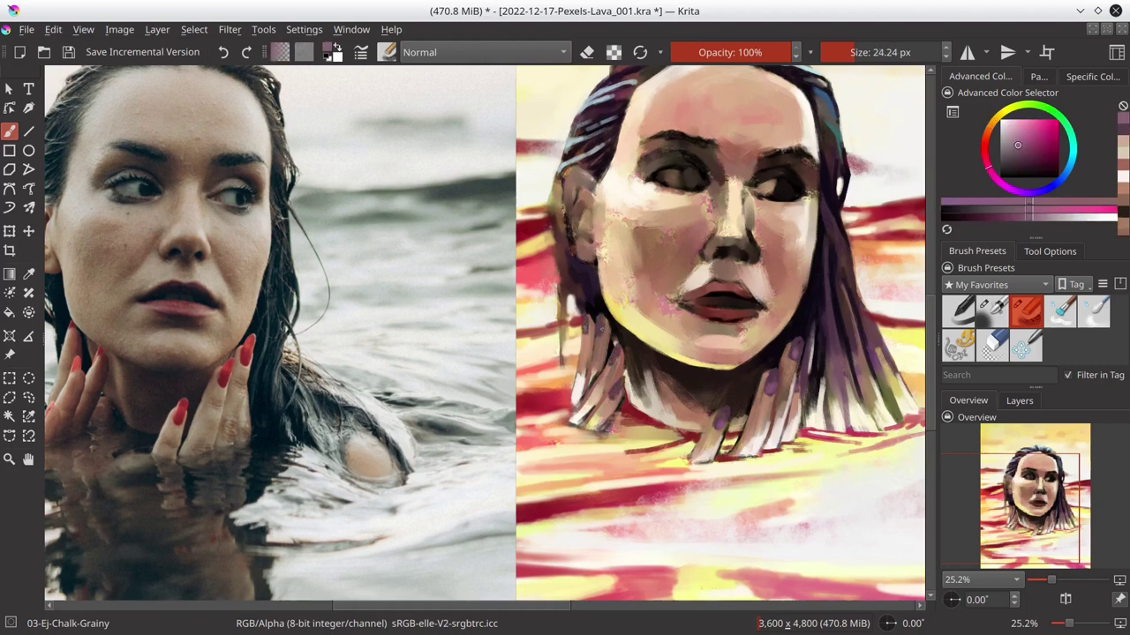
ctrl+click(615, 429)
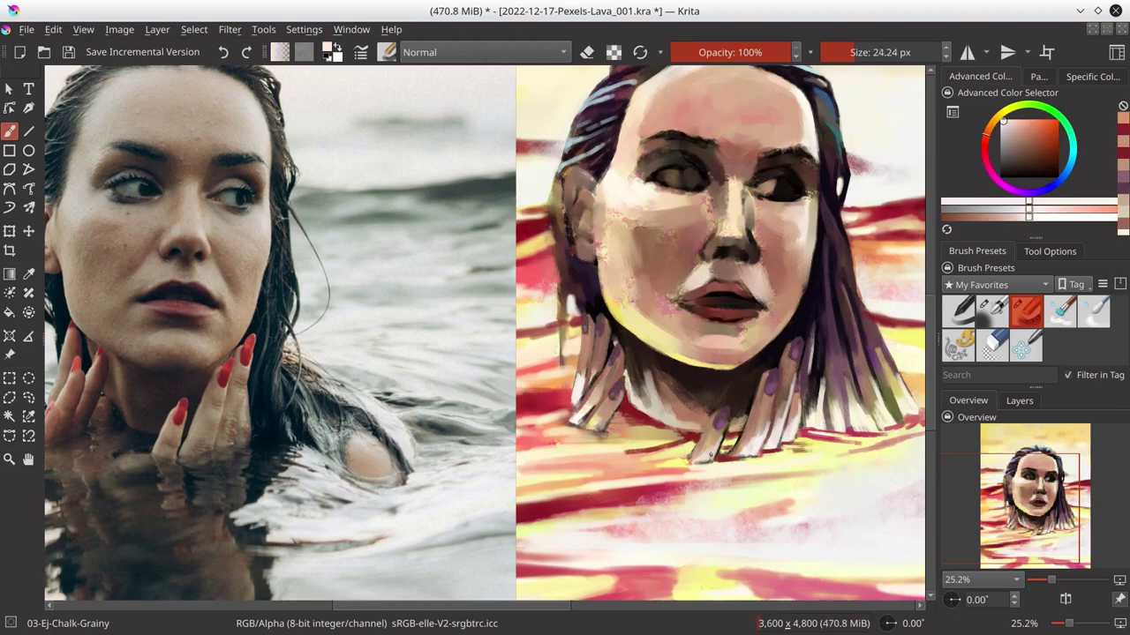
ctrl+click(702, 459)
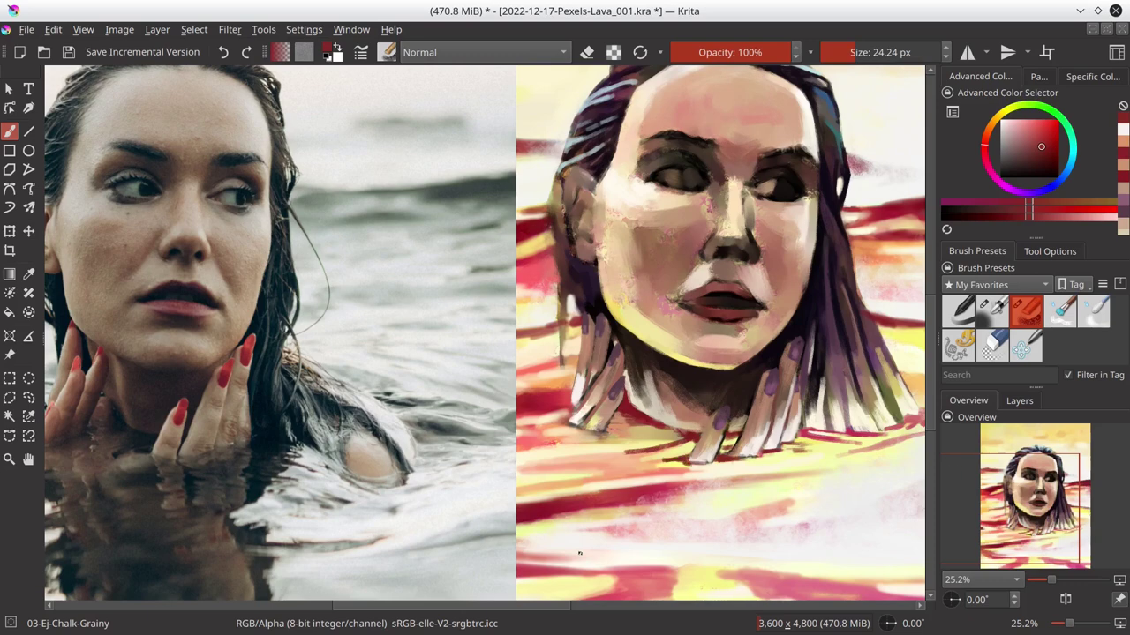
ctrl+click(658, 415)
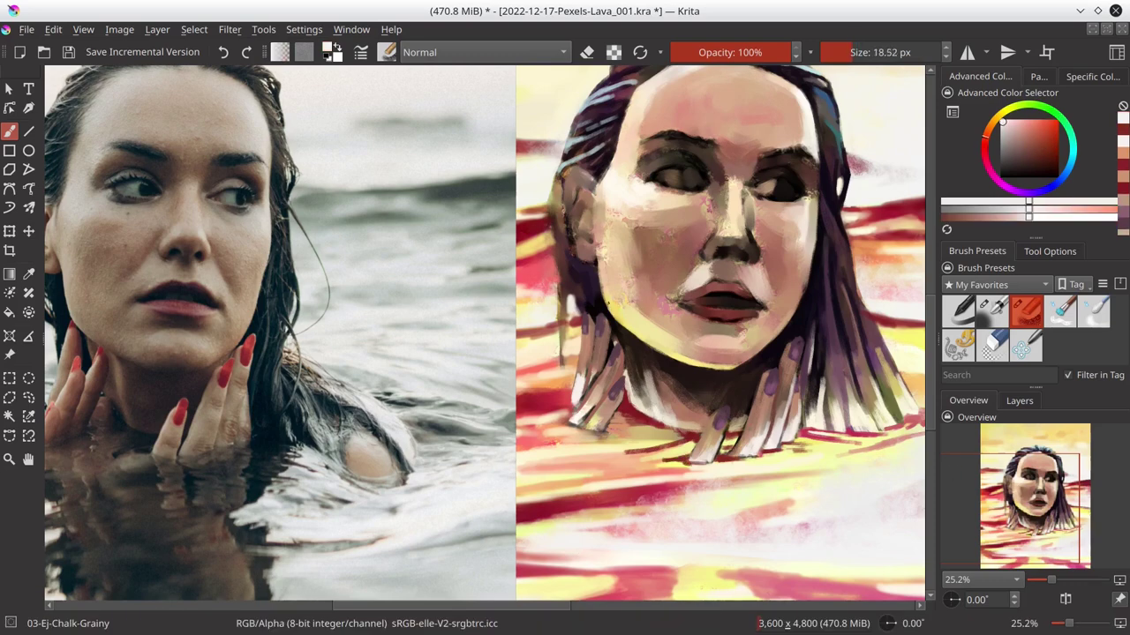
key(ctrl+s)
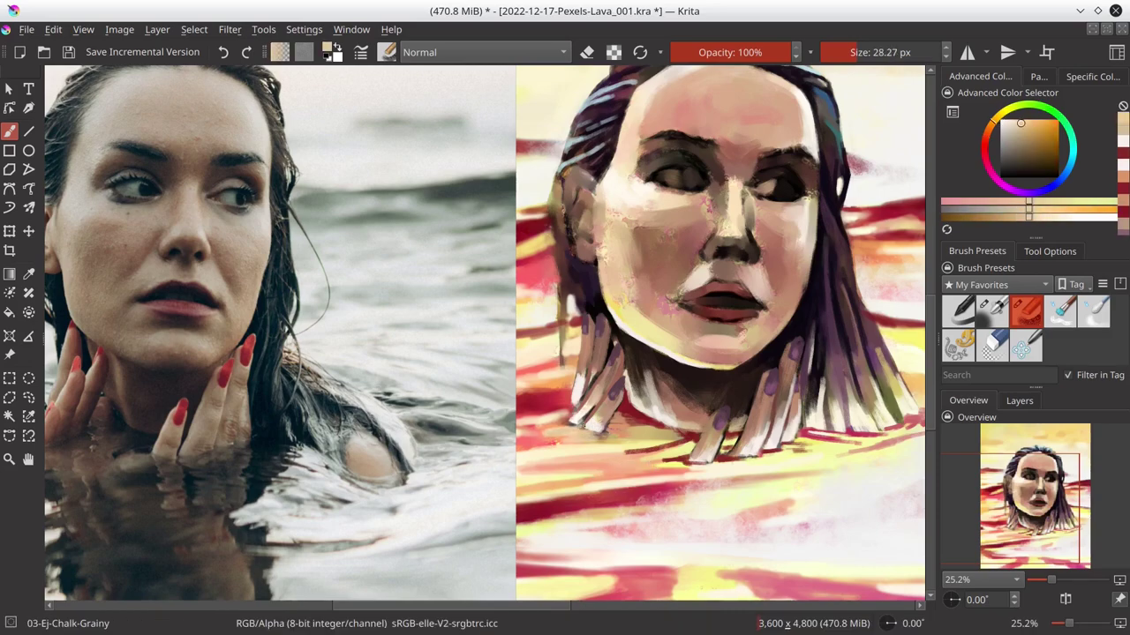
ctrl+click(585, 438)
drag(585, 439, 645, 431)
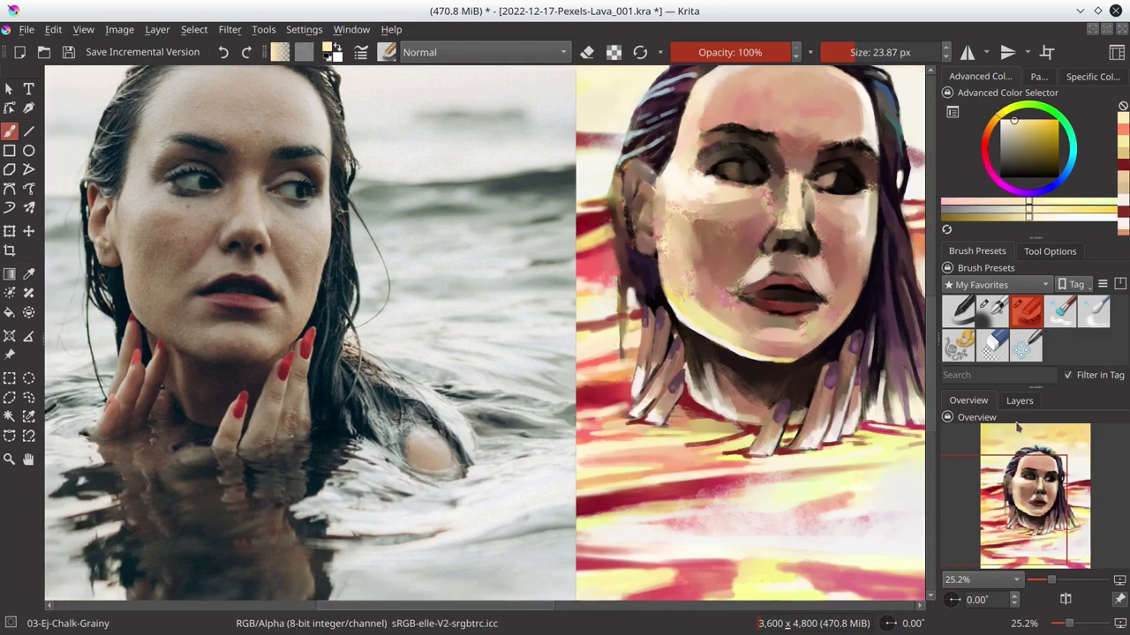
- Move the reference photo right so it sits beside the painting
click(8, 354)
drag(445, 345, 277, 333)
click(9, 131)
ctrl+click(560, 461)
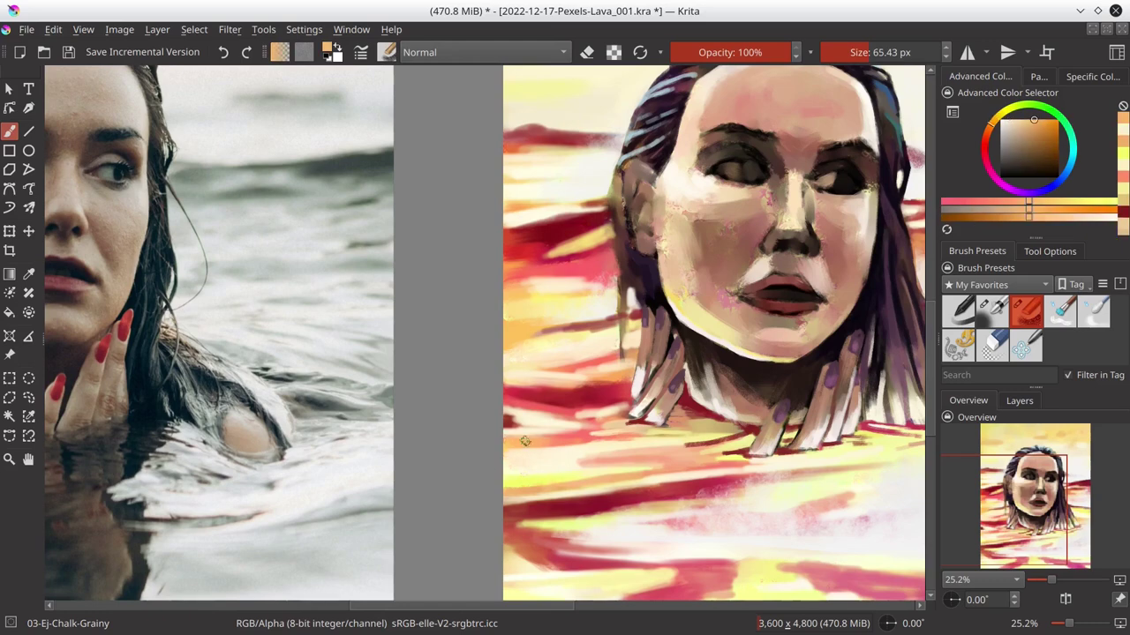
click(8, 354)
click(279, 388)
drag(279, 388, 462, 384)
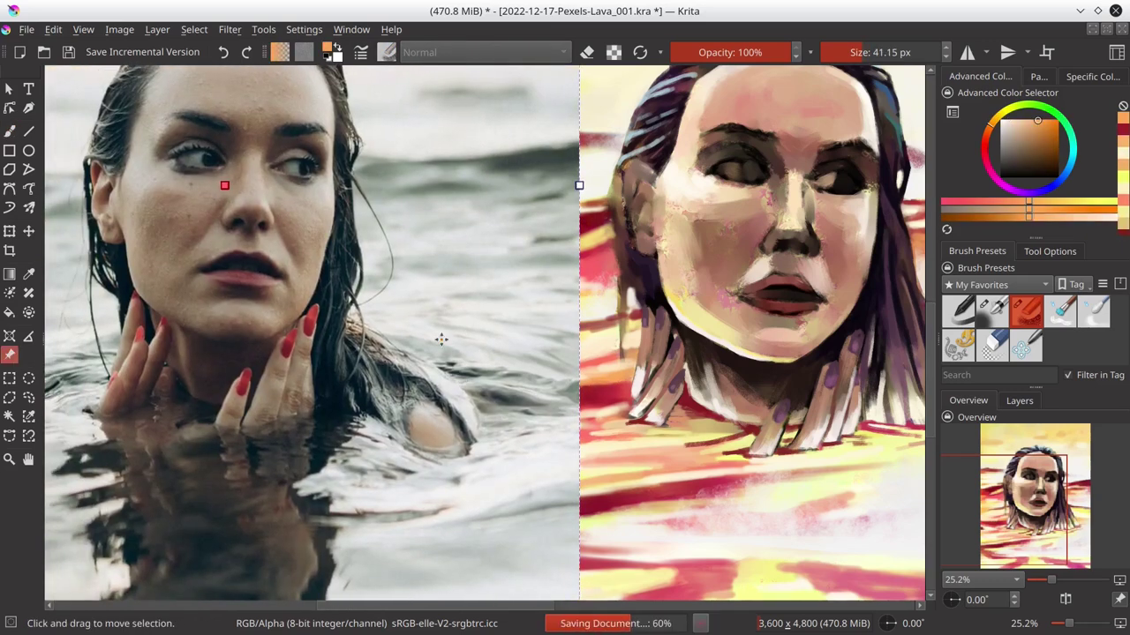
- Return to the chalk brush, shrink it and sample a greyish brown
key(b)
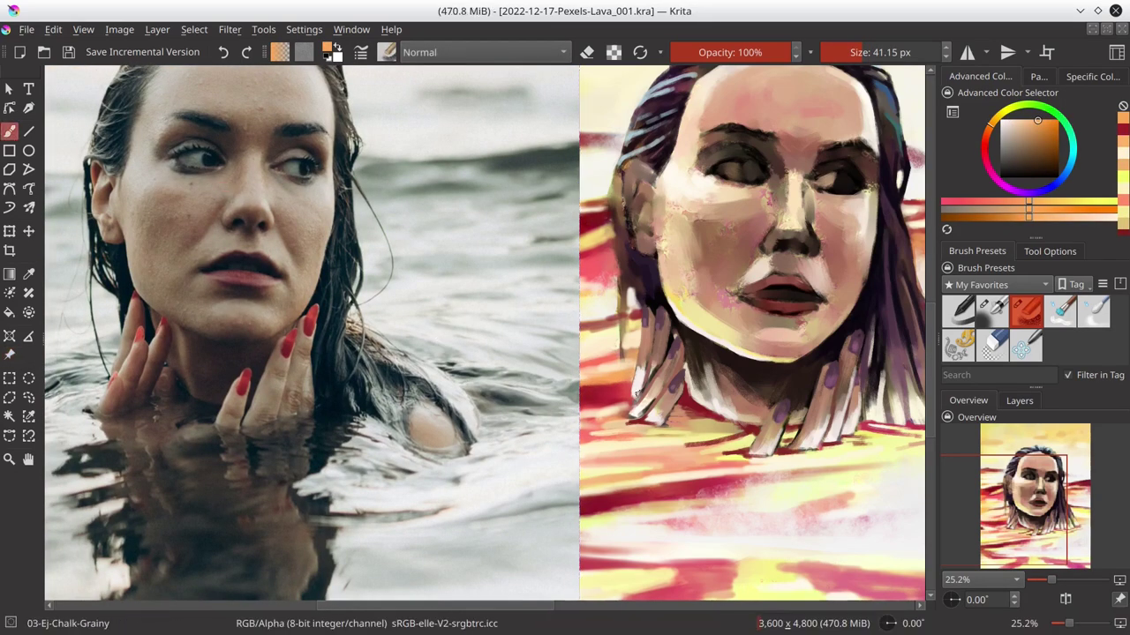
ctrl+click(667, 437)
key(bracketleft)
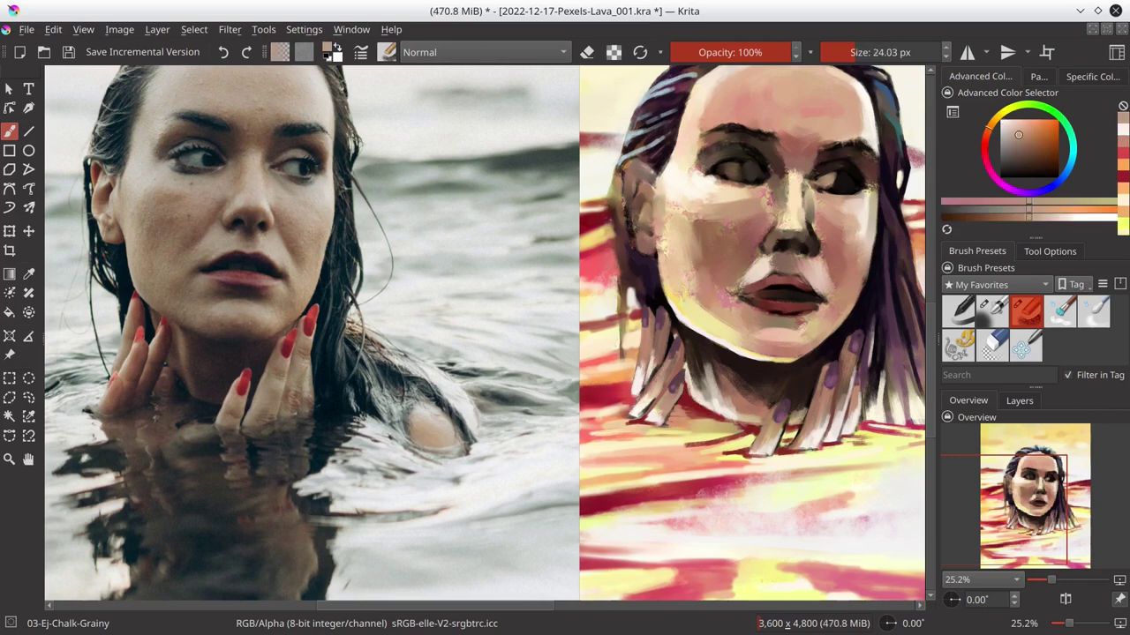
ctrl+click(890, 446)
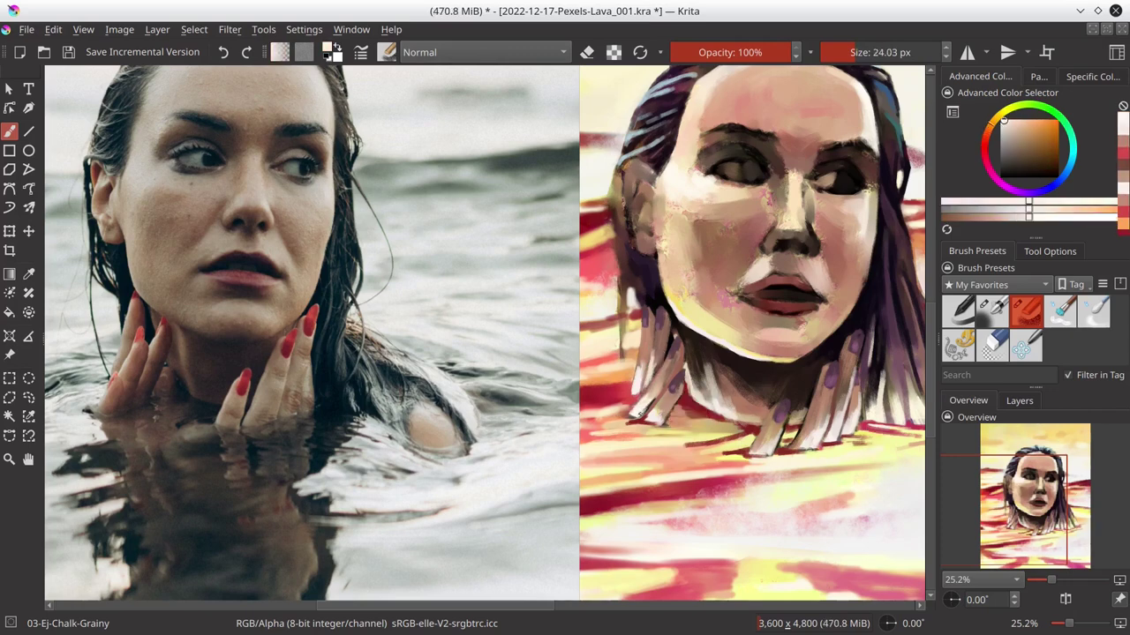
ctrl+click(840, 394)
key(bracketleft)
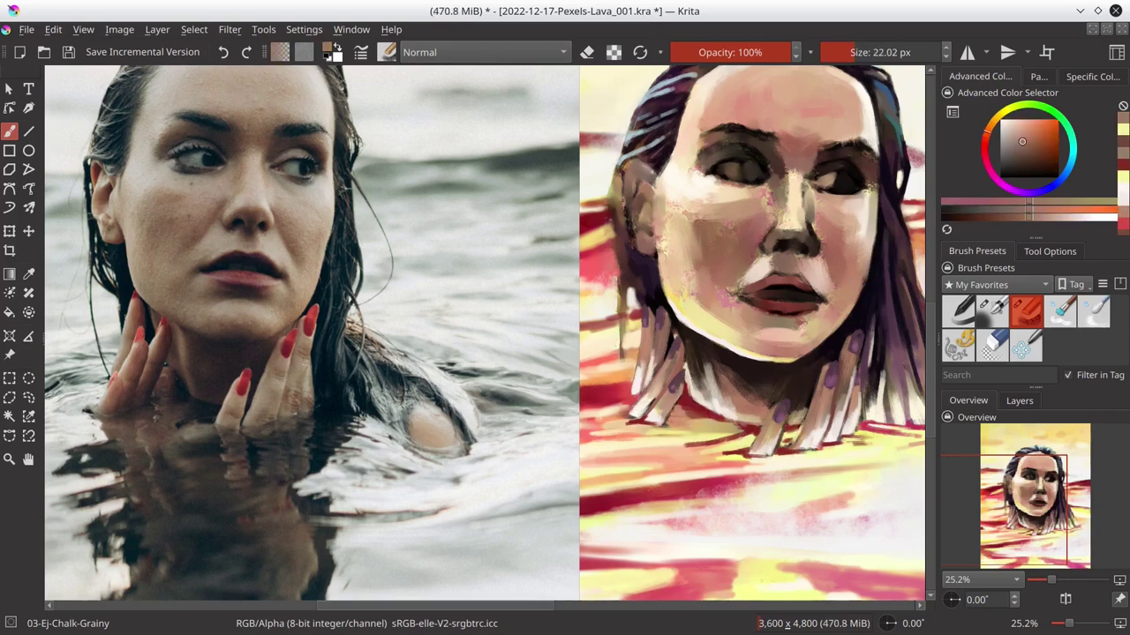
- Sample dark reds and a light peach skin tone, enlarge the brush to 32.76 px, and save
ctrl+click(789, 441)
ctrl+click(715, 433)
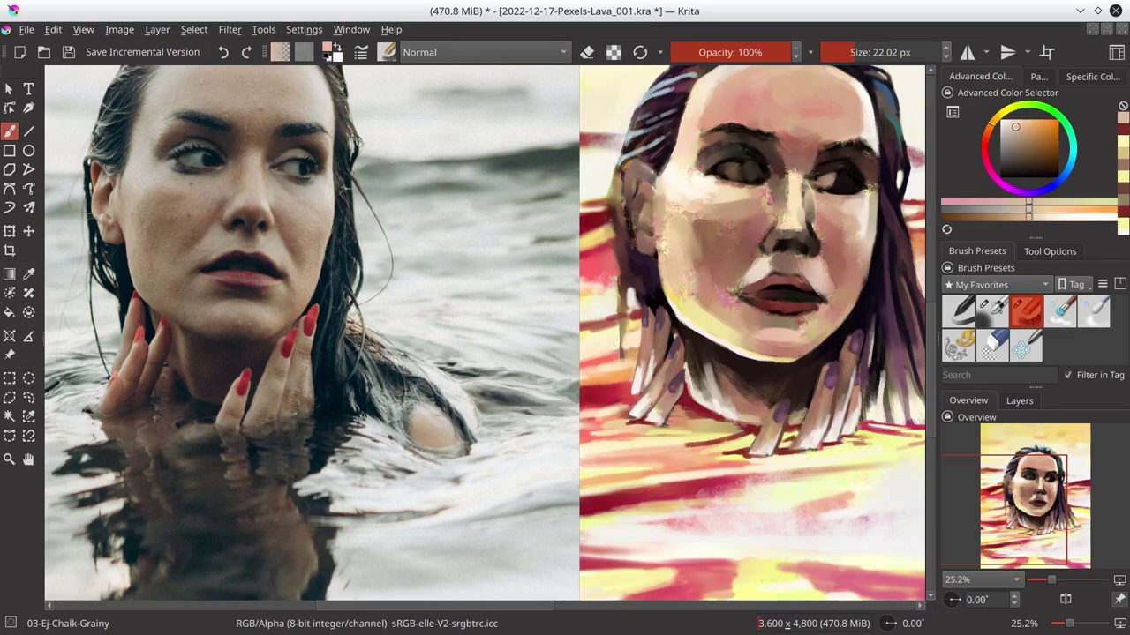
key(bracketright)
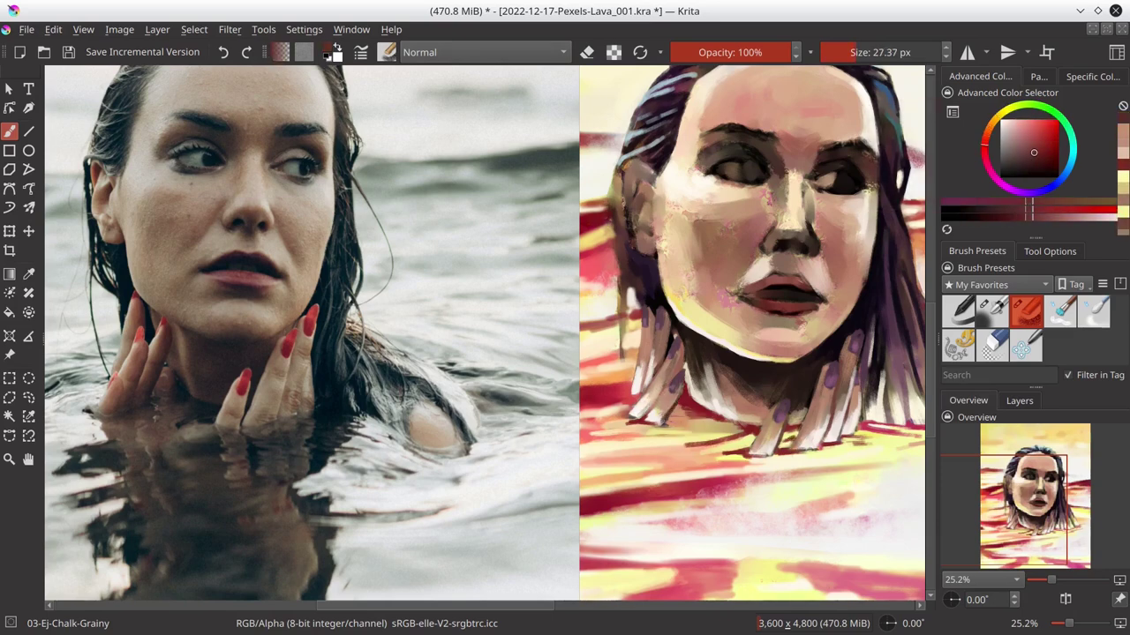
ctrl+click(662, 388)
key(bracketright)
key(ctrl+s)
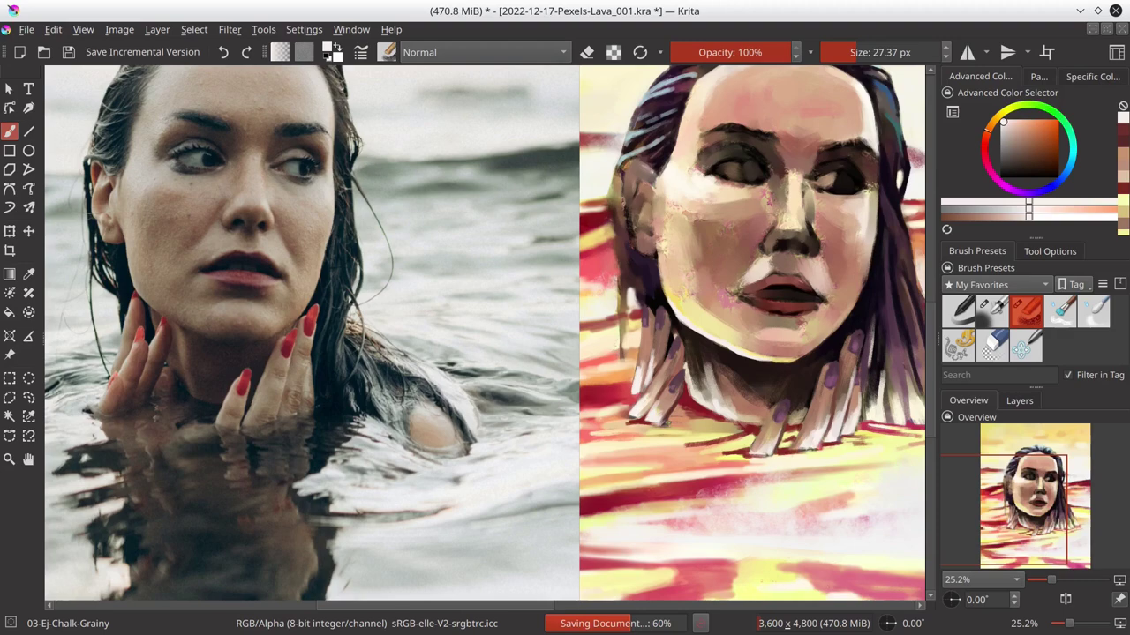
scroll(666, 268, up, 1)
- Adjust the brush size and sample dark brown, light pink and lava-yellow colours from the painting
key(bracketright)
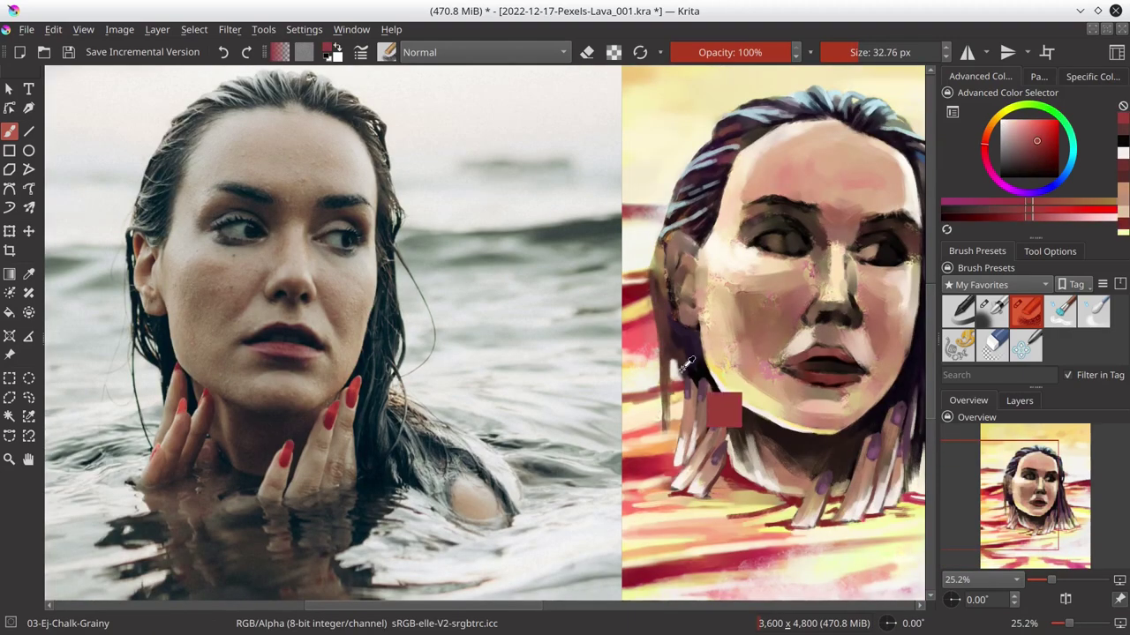
ctrl+click(666, 269)
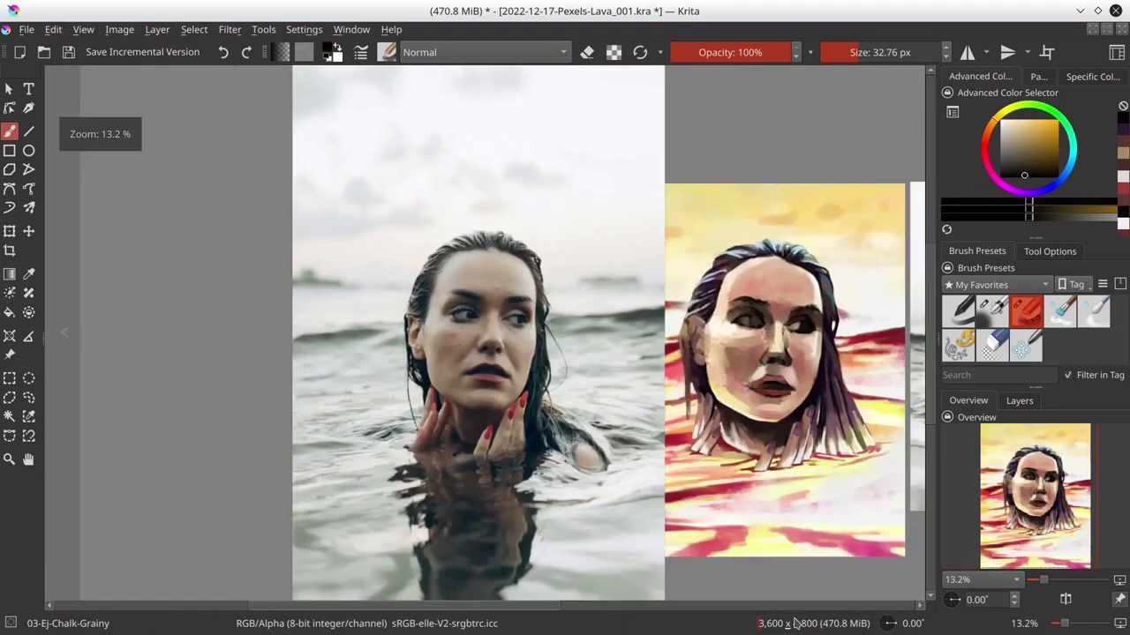
scroll(715, 353, down, 2)
scroll(757, 431, up, 2)
key(bracketleft)
ctrl+click(873, 512)
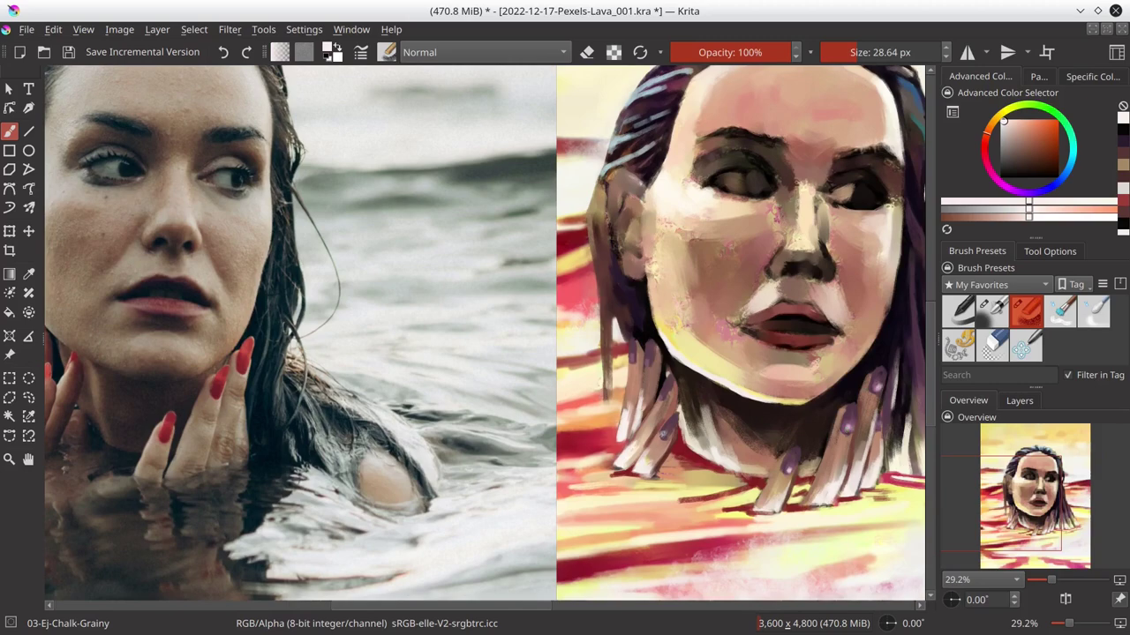
ctrl+click(718, 535)
key(bracketleft)
scroll(718, 534, down, 2)
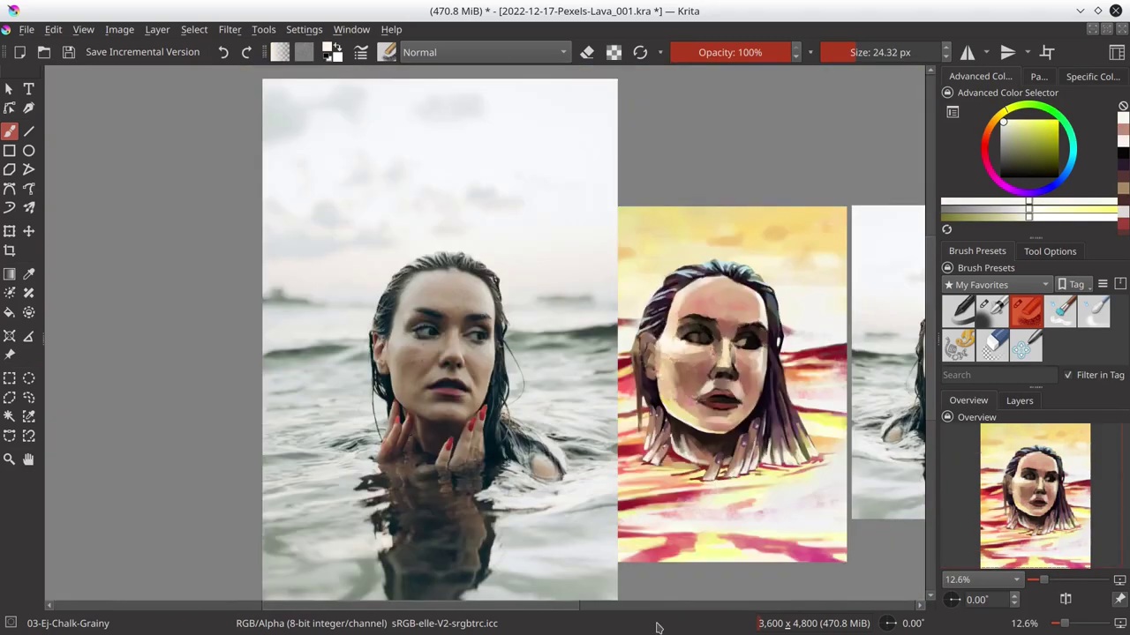
- Hide Group 8 in the Layers docker to lighten the painting
click(1020, 400)
click(949, 523)
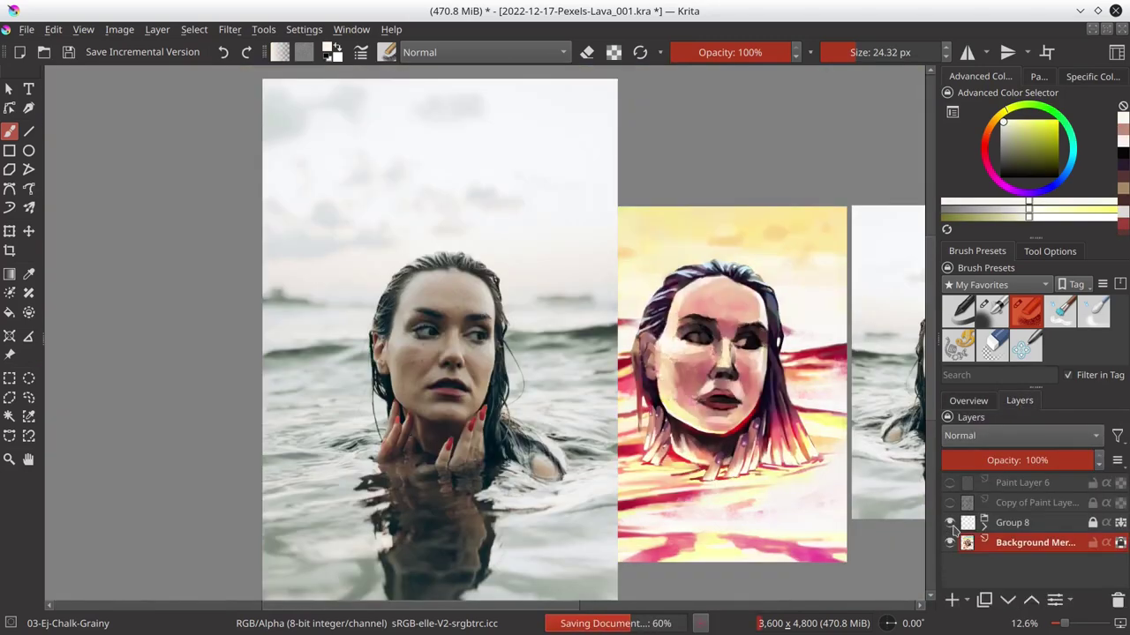
click(968, 400)
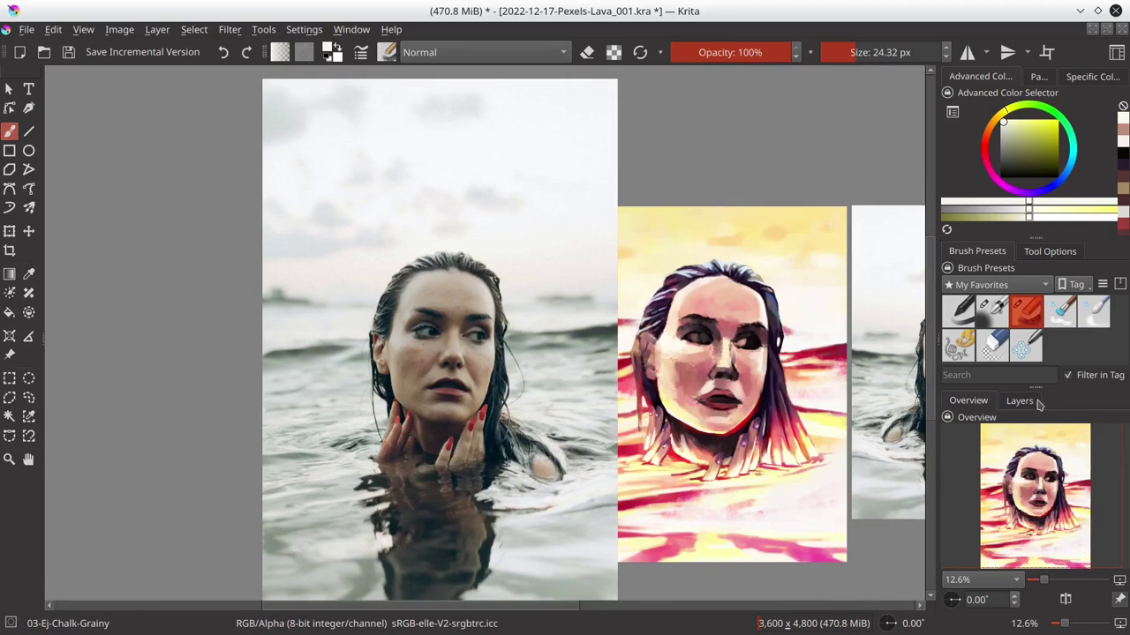
click(1019, 401)
- Save the portrait and shrink the reference photo to sit beside the painting
key(ctrl+s)
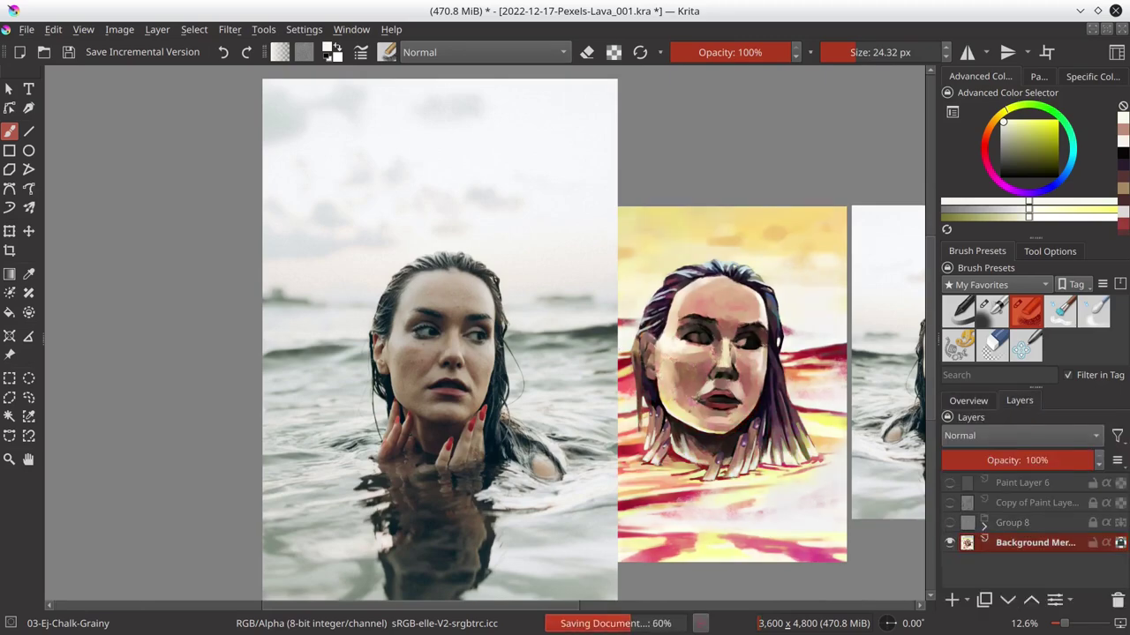
key(t)
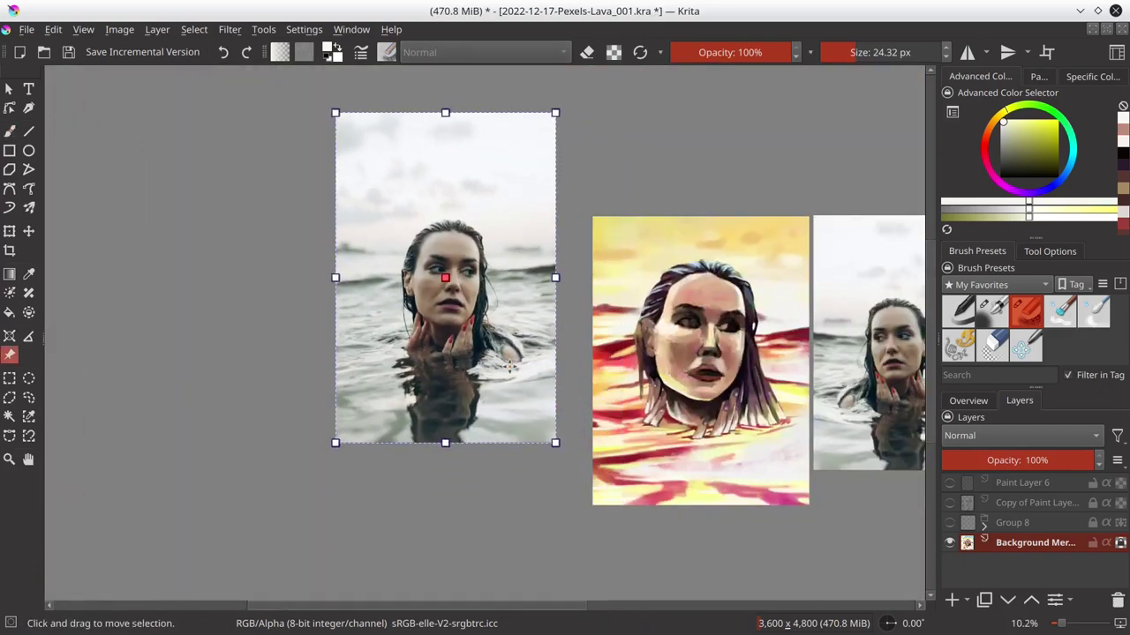
drag(509, 369, 609, 291)
- Return to the brush, zoom in on the painted face and save
key(b)
scroll(622, 388, up, 5)
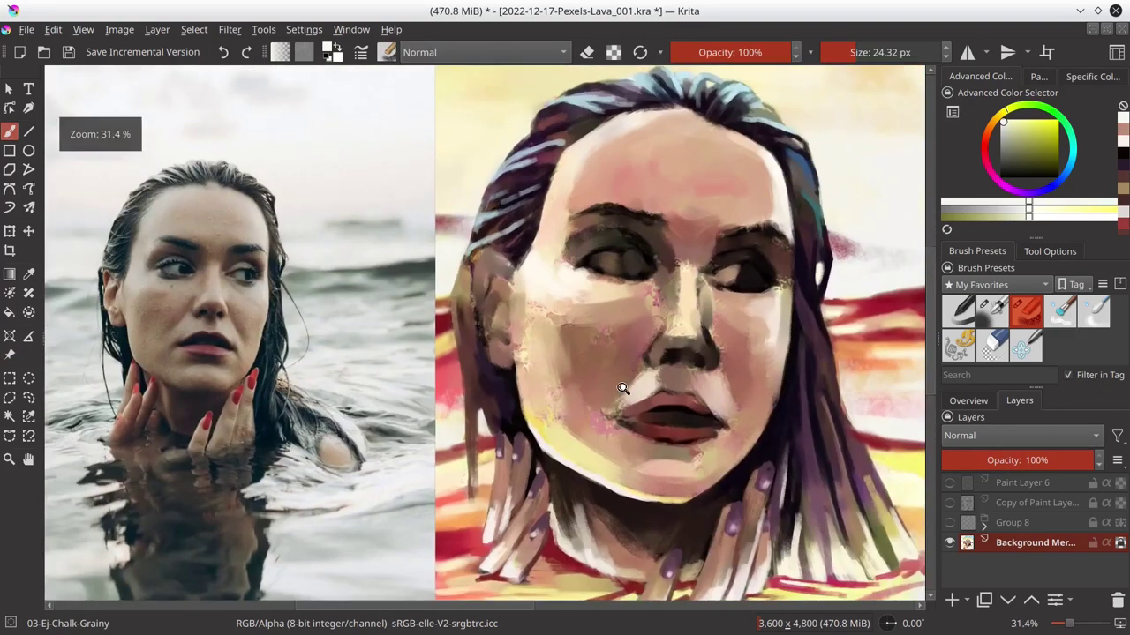
drag(623, 388, 626, 328)
key(ctrl+s)
click(968, 400)
- Sample peach skin tones from the face, forehead and hairline
ctrl+click(476, 281)
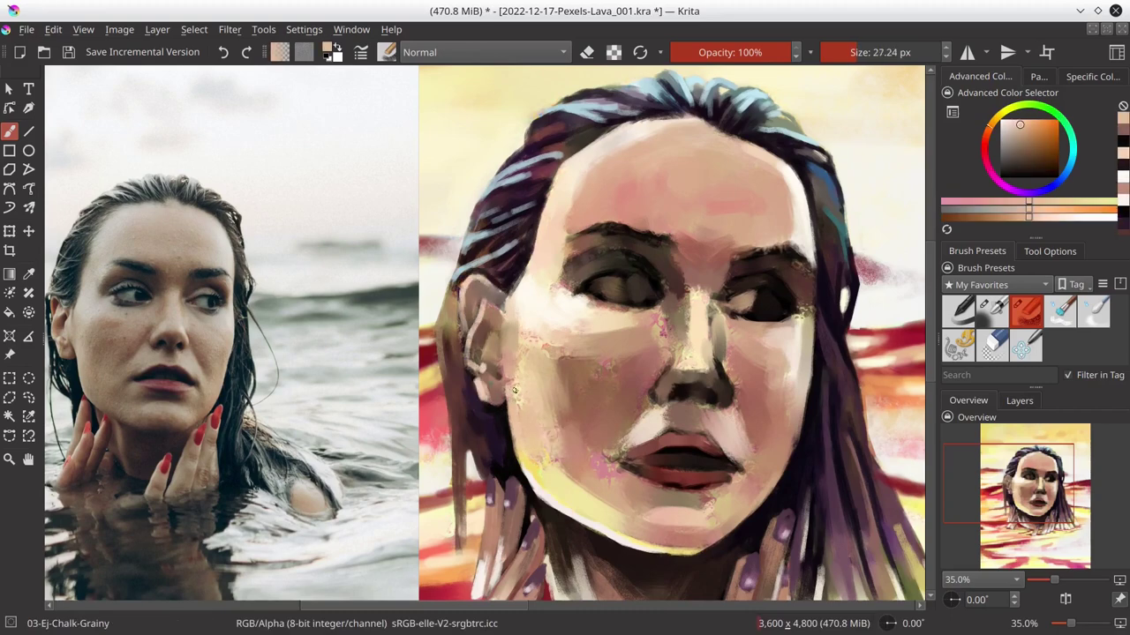
ctrl+click(744, 202)
ctrl+click(668, 172)
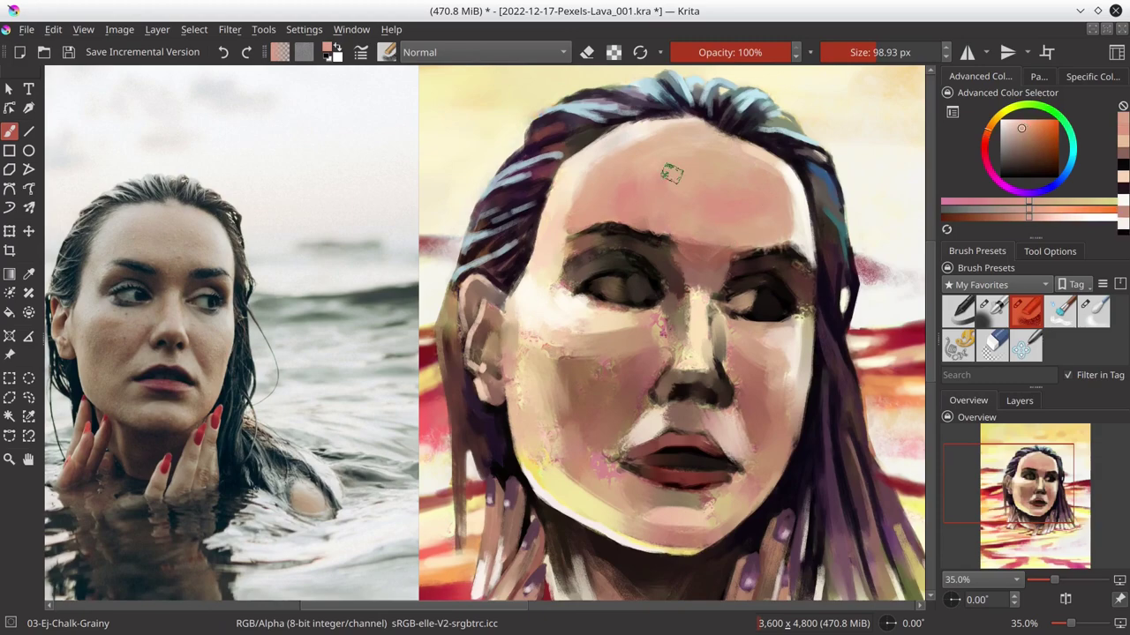
ctrl+click(726, 234)
ctrl+click(657, 223)
ctrl+click(704, 143)
ctrl+click(668, 126)
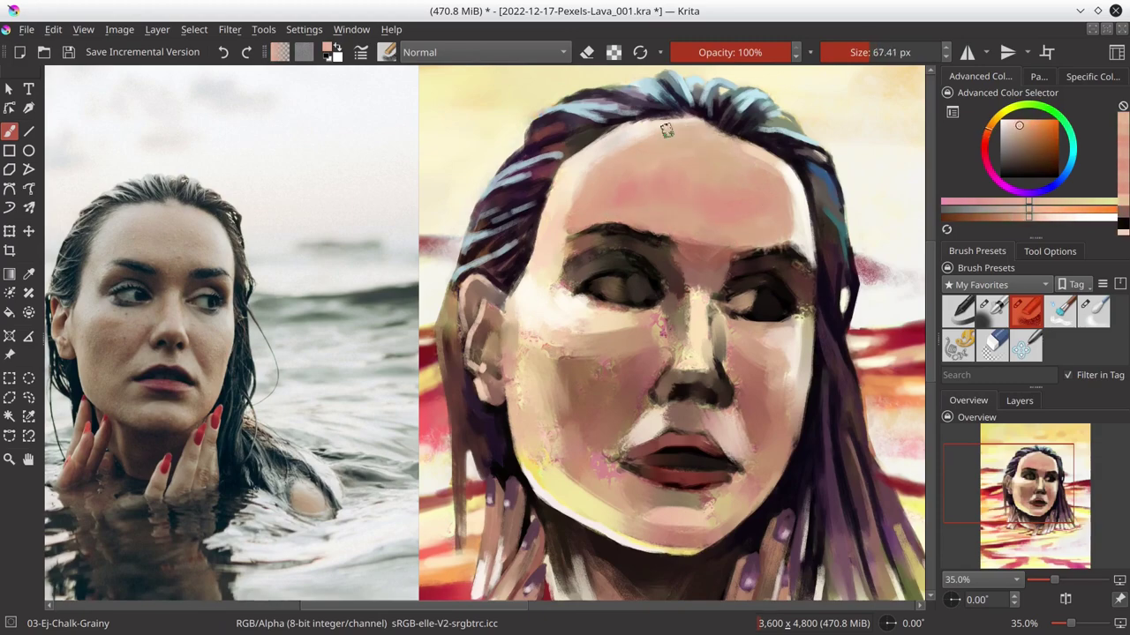
ctrl+click(781, 196)
- Mirror the view, sample cheek, jaw and chin tones plus a near-white pink highlight, and save
key(m)
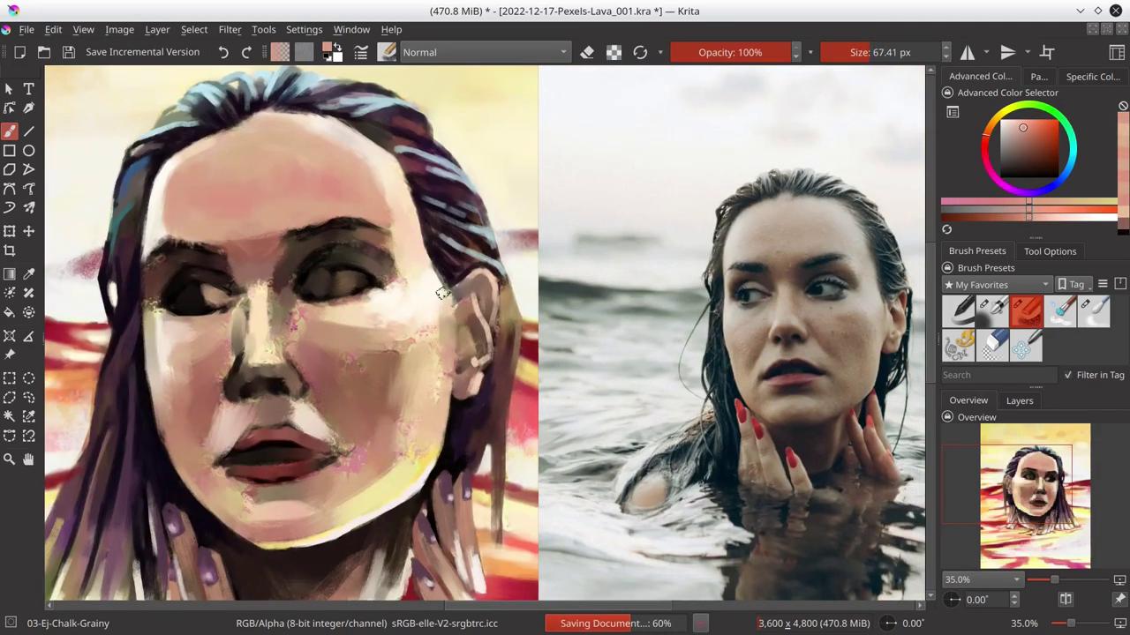
ctrl+click(456, 318)
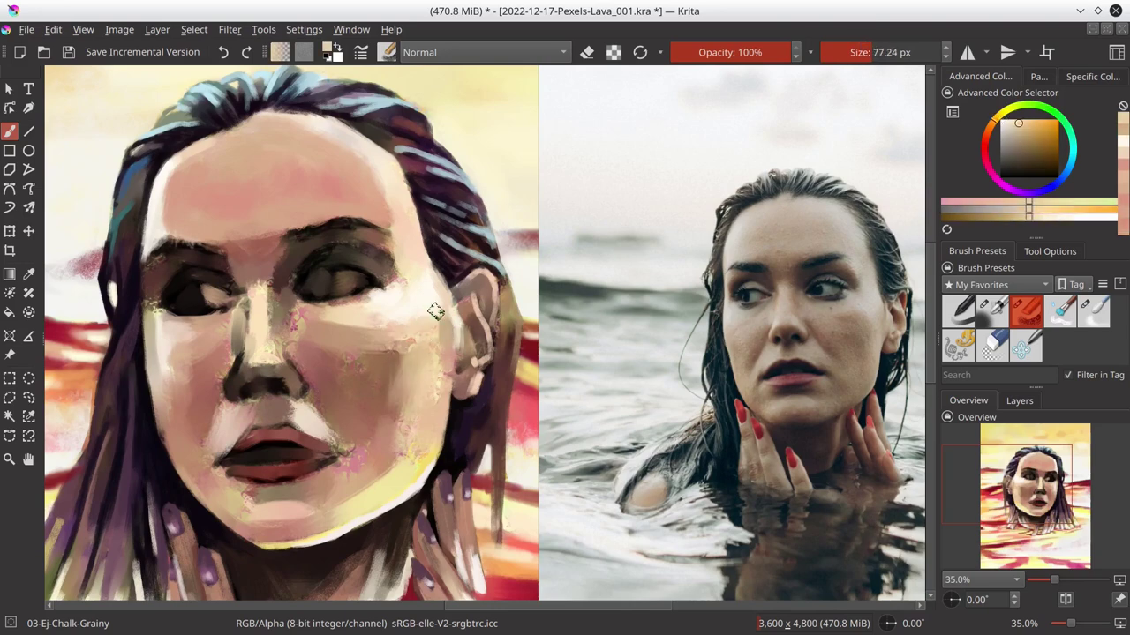
ctrl+click(402, 448)
ctrl+click(423, 441)
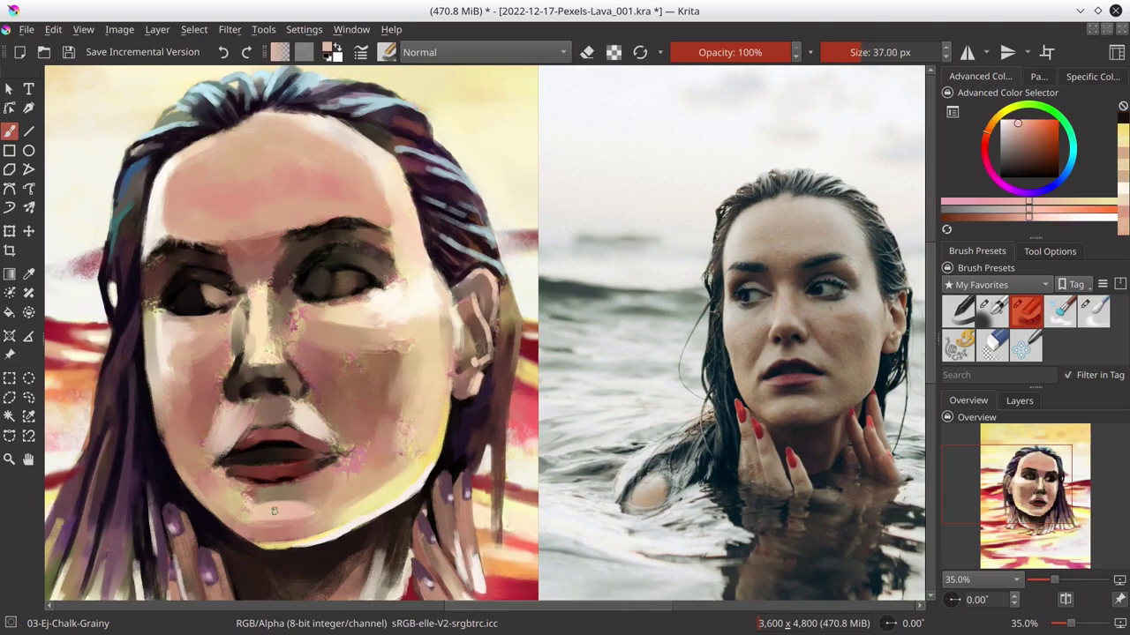
ctrl+click(327, 529)
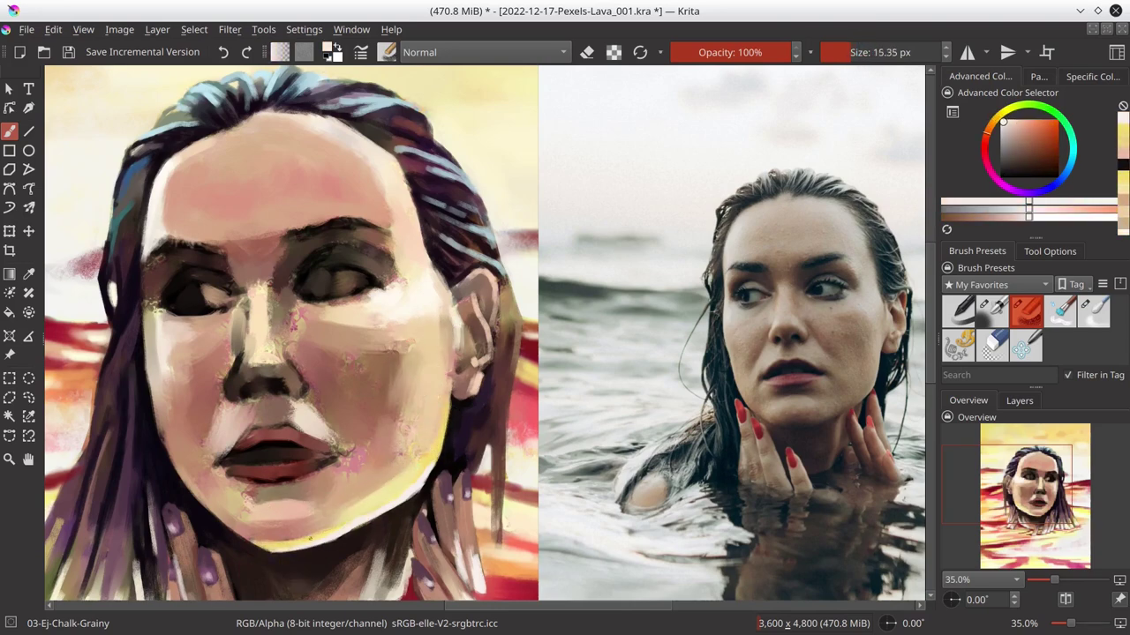
ctrl+click(344, 528)
ctrl+click(313, 540)
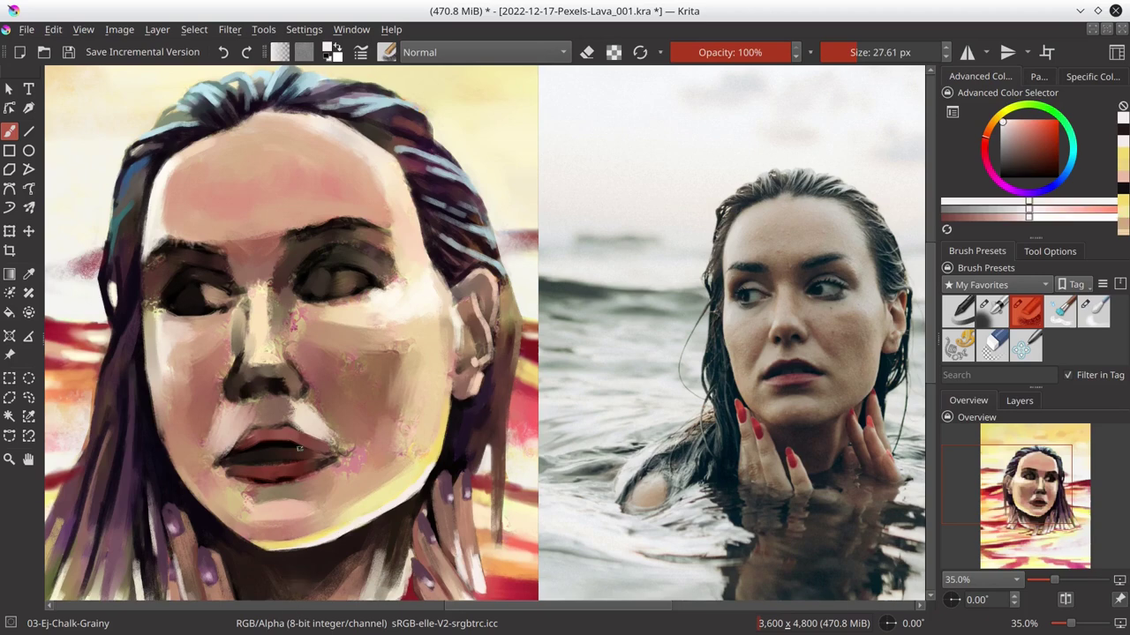
key(ctrl+s)
- Sample lip red, cream, pinkish-brown and dark maroon-purple hair tones
ctrl+click(885, 147)
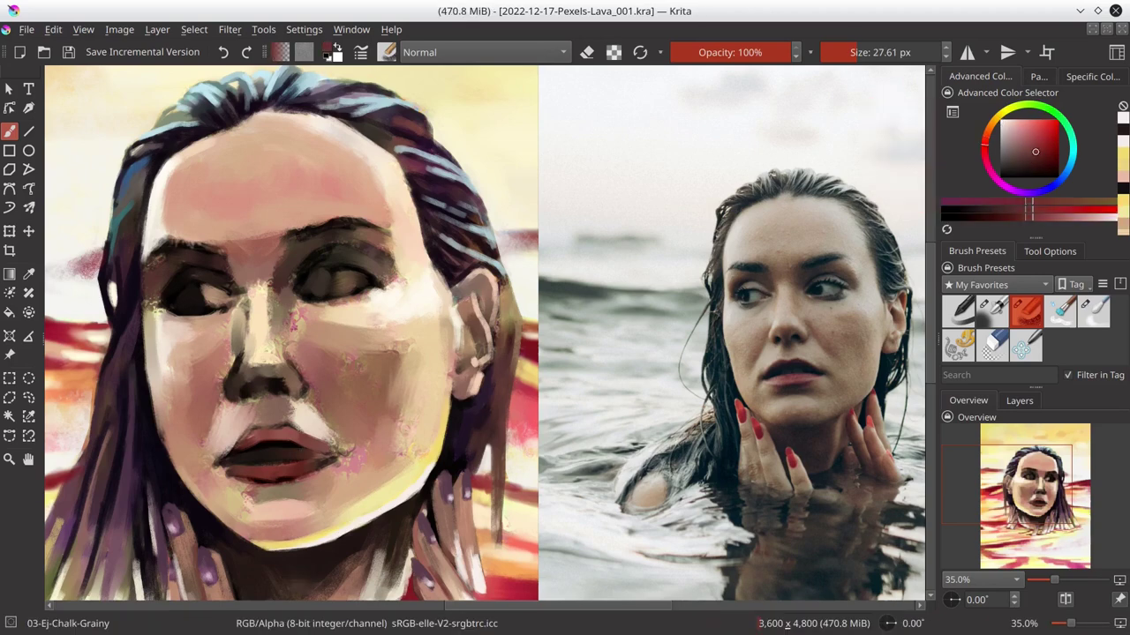
ctrl+click(469, 291)
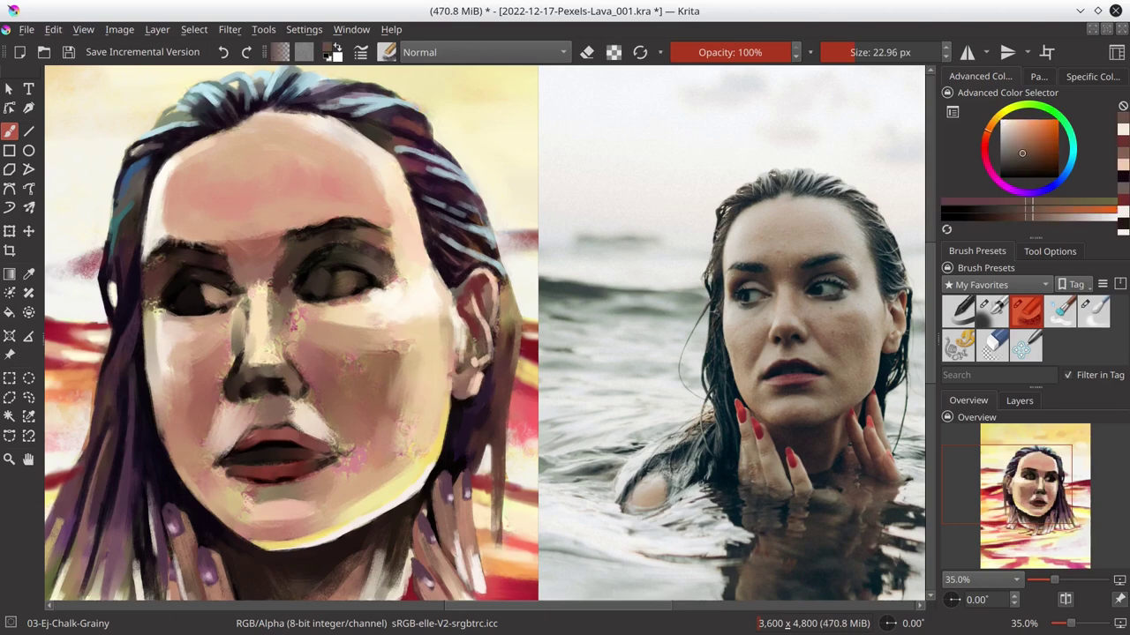
ctrl+click(445, 397)
ctrl+click(421, 451)
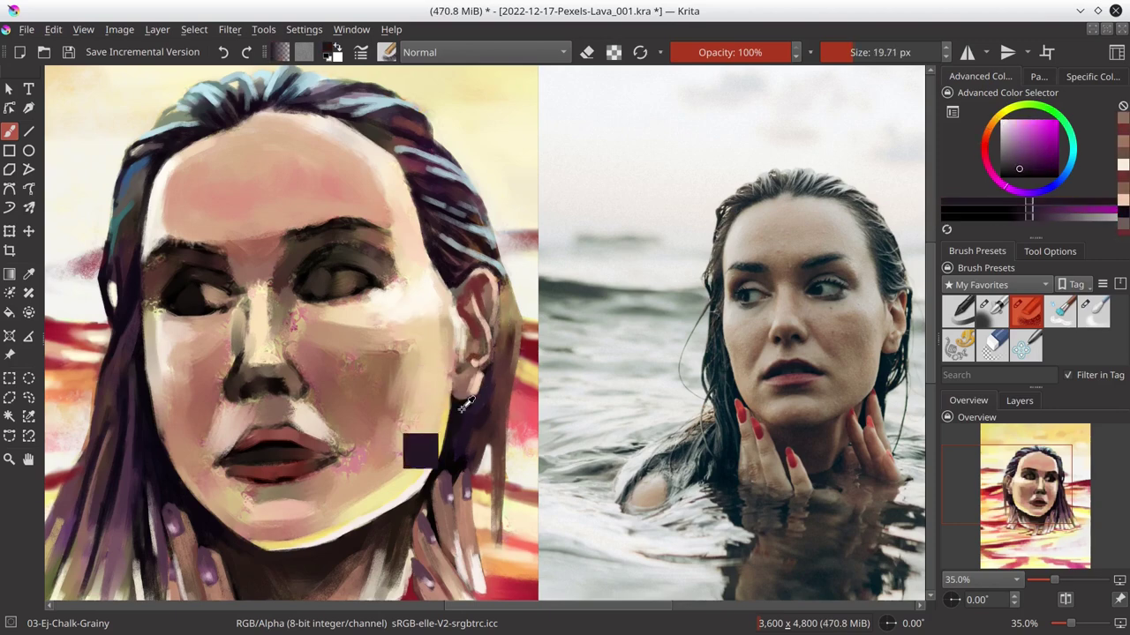
ctrl+click(481, 406)
ctrl+click(456, 386)
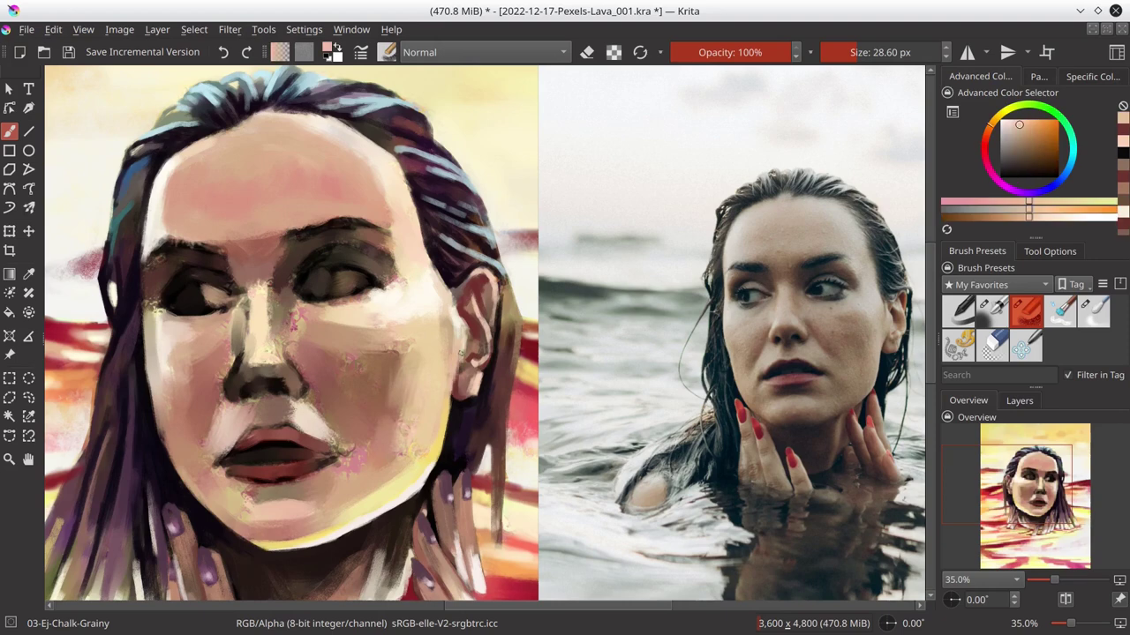
ctrl+click(461, 353)
- Sample muted dark pinks and light peach cheek tones, then save
ctrl+click(465, 301)
ctrl+click(489, 279)
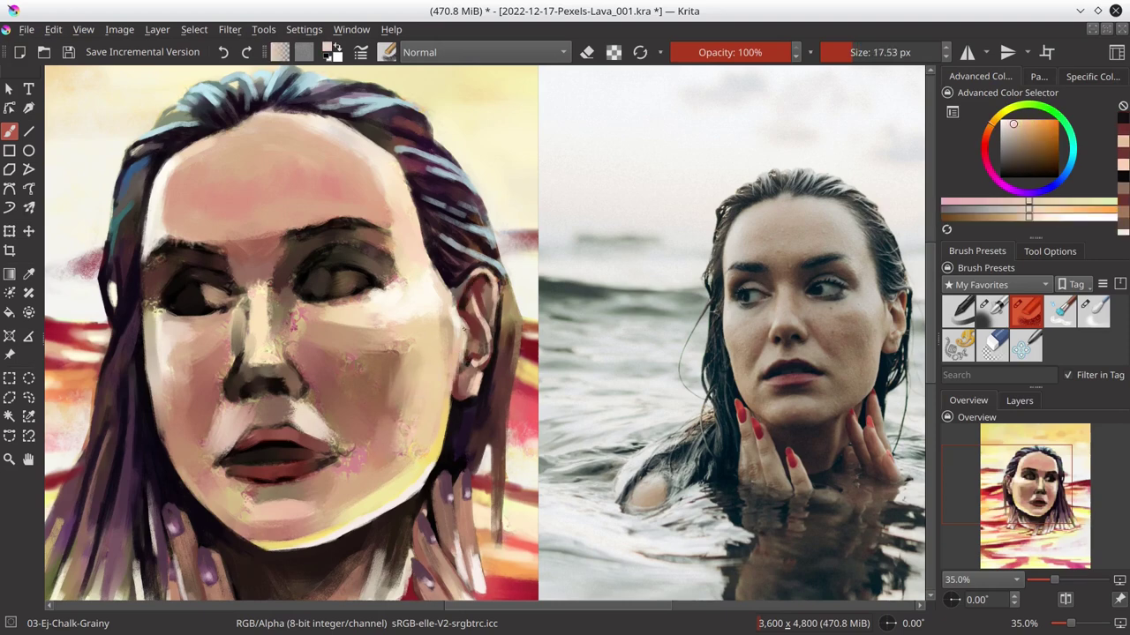
ctrl+click(467, 346)
ctrl+click(490, 349)
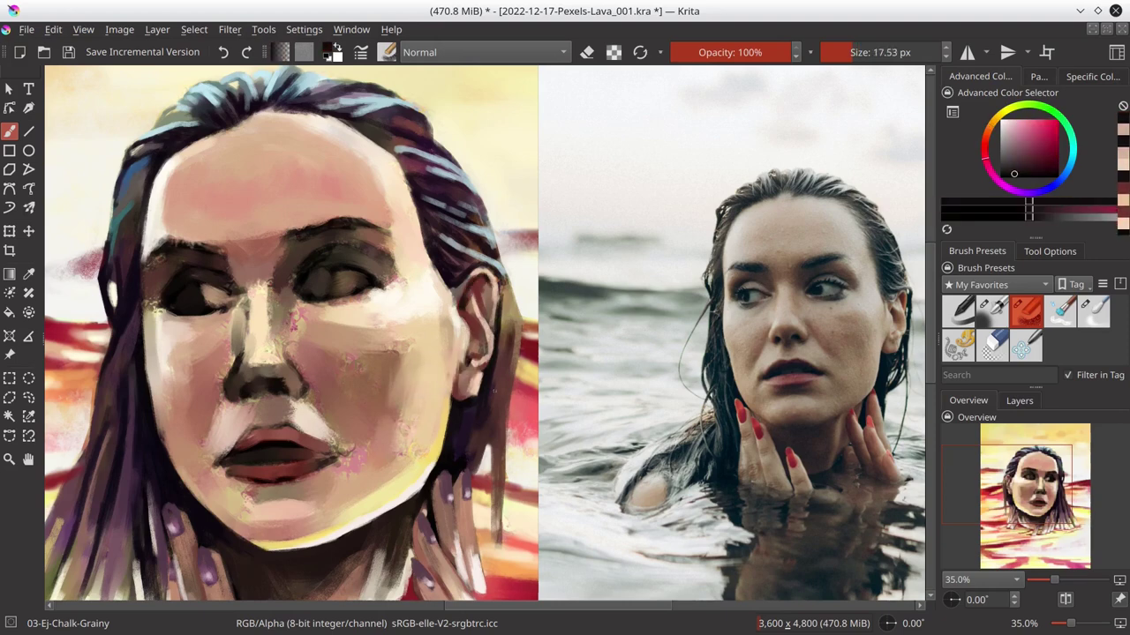
ctrl+click(471, 365)
ctrl+click(450, 397)
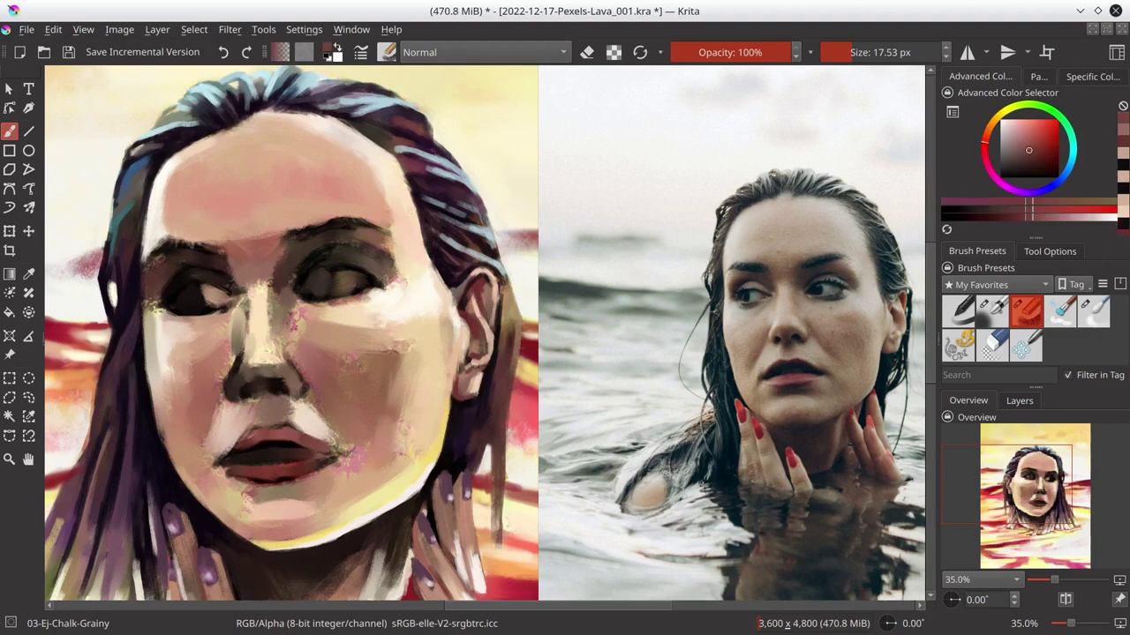
ctrl+click(435, 420)
key(ctrl+s)
- Sample a cream highlight, light pinks near the eyes and near-black eye tones
ctrl+click(437, 318)
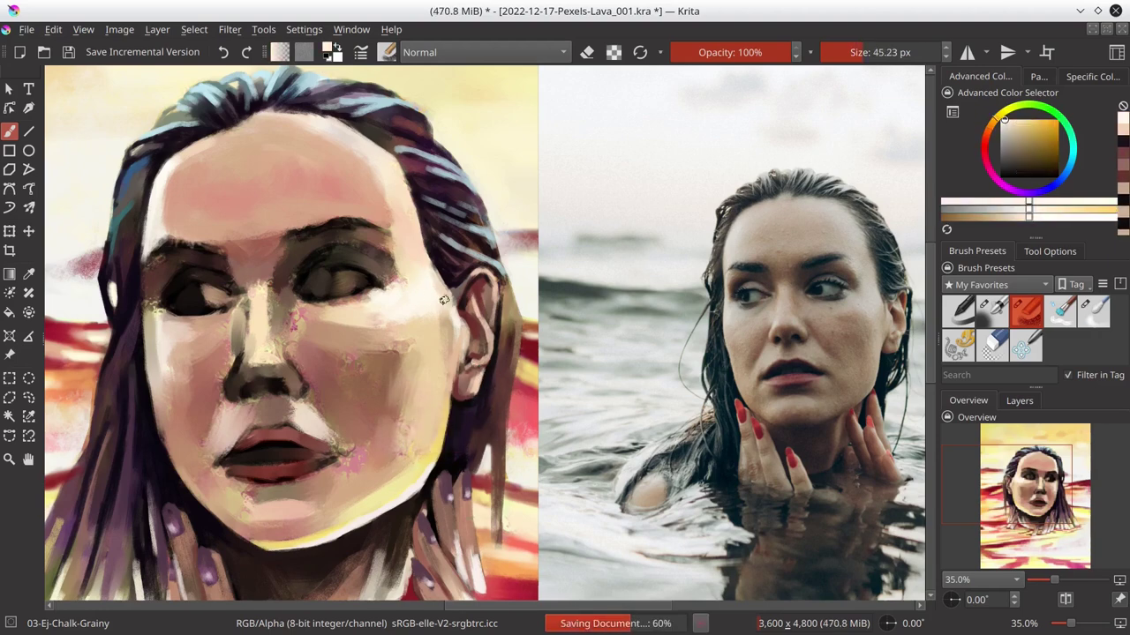
ctrl+click(410, 326)
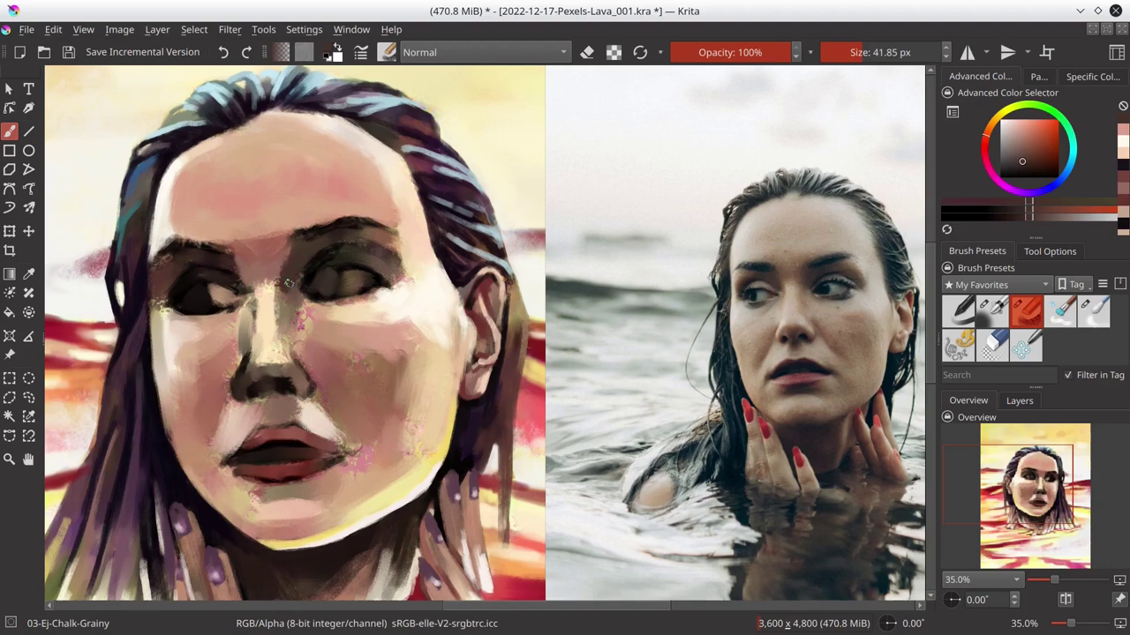
ctrl+click(289, 284)
ctrl+click(274, 281)
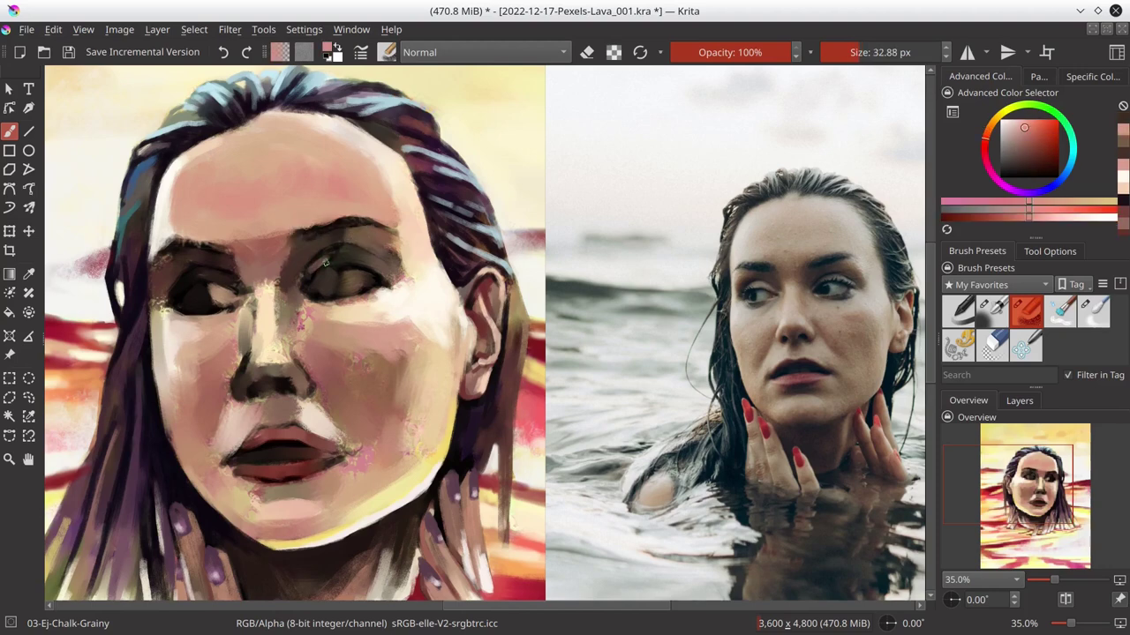
ctrl+click(334, 257)
ctrl+click(353, 264)
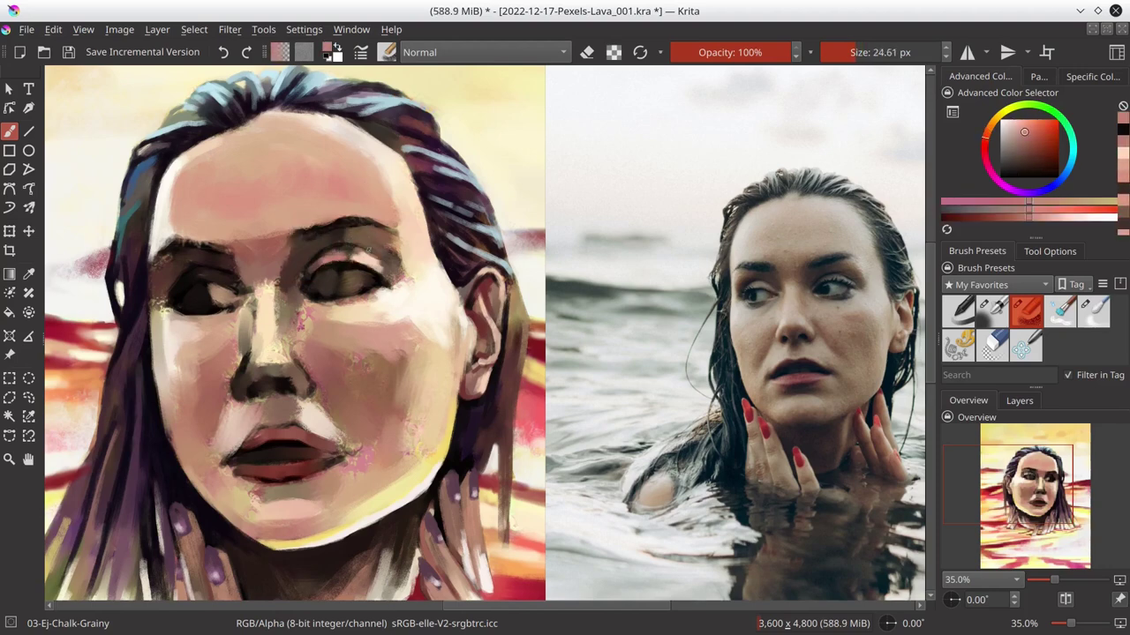
ctrl+click(335, 266)
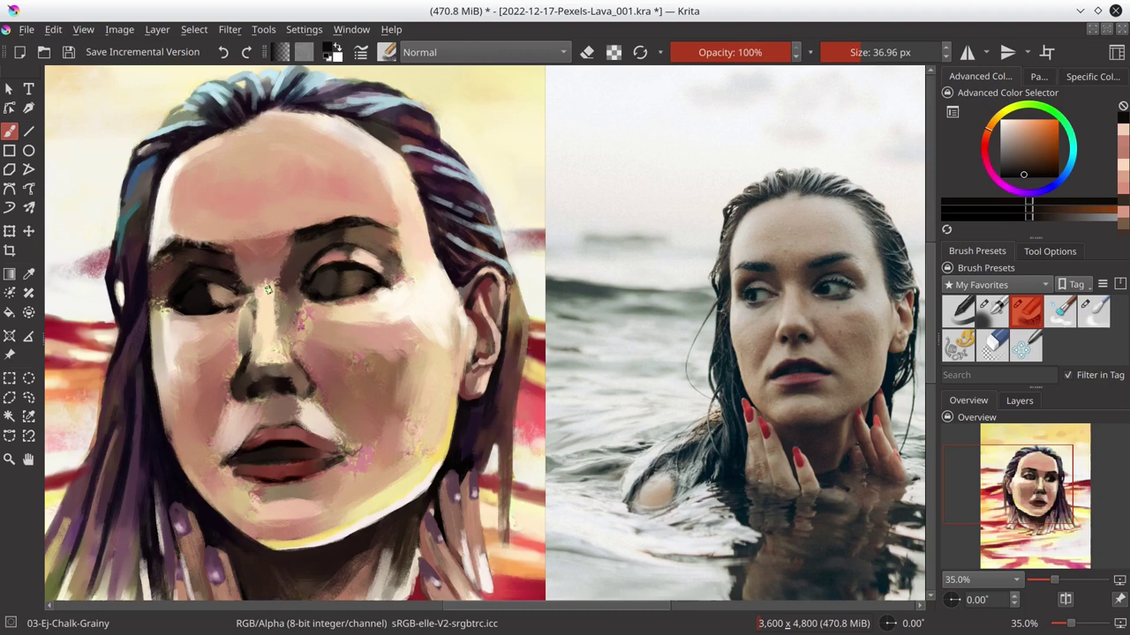
- Pick dark red, pale cream and darker face skin tones, then save
ctrl+click(344, 211)
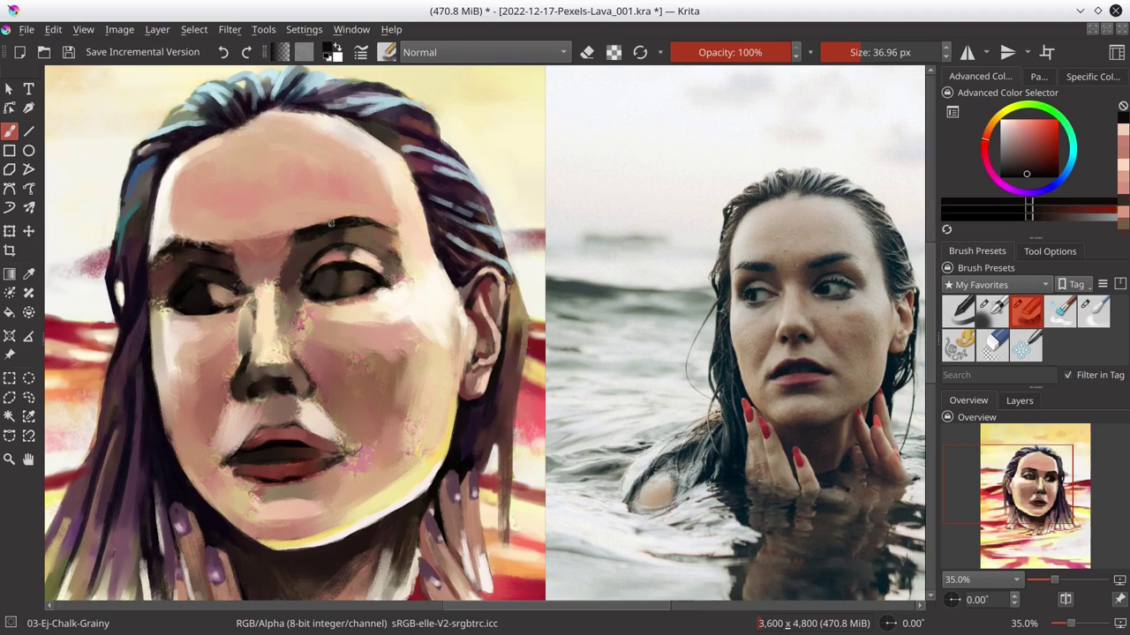
ctrl+click(191, 222)
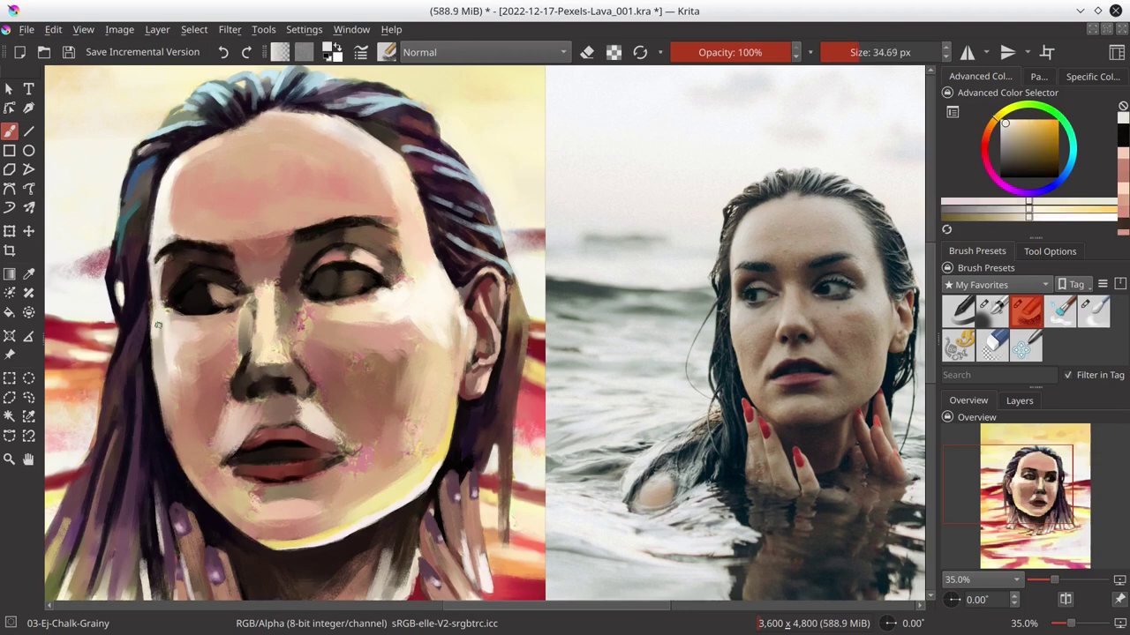
ctrl+click(162, 342)
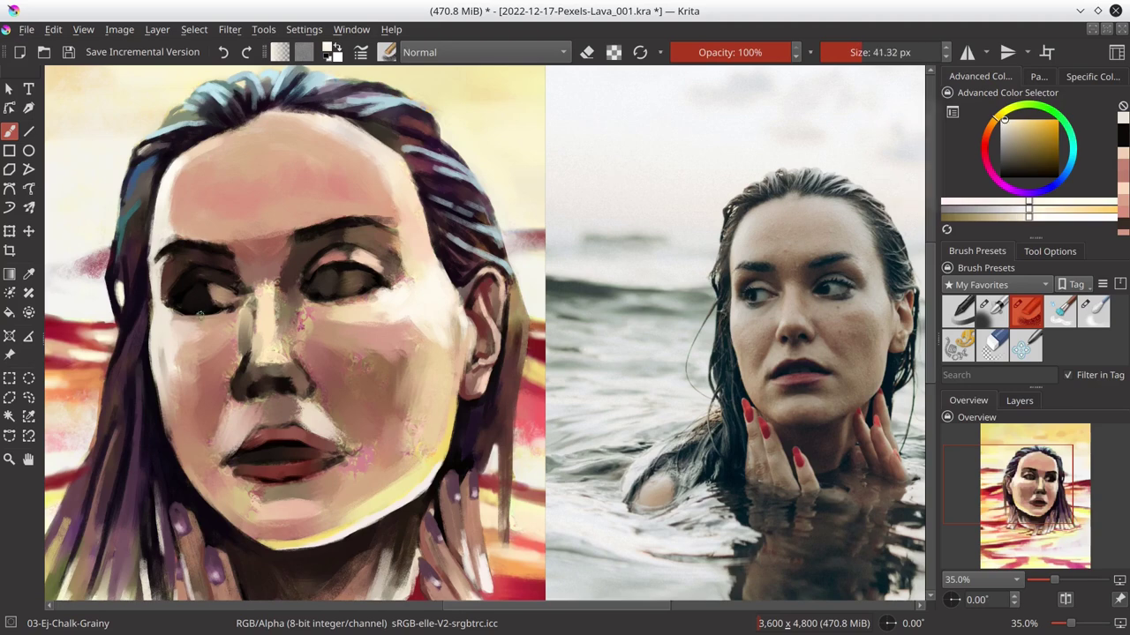
ctrl+click(188, 328)
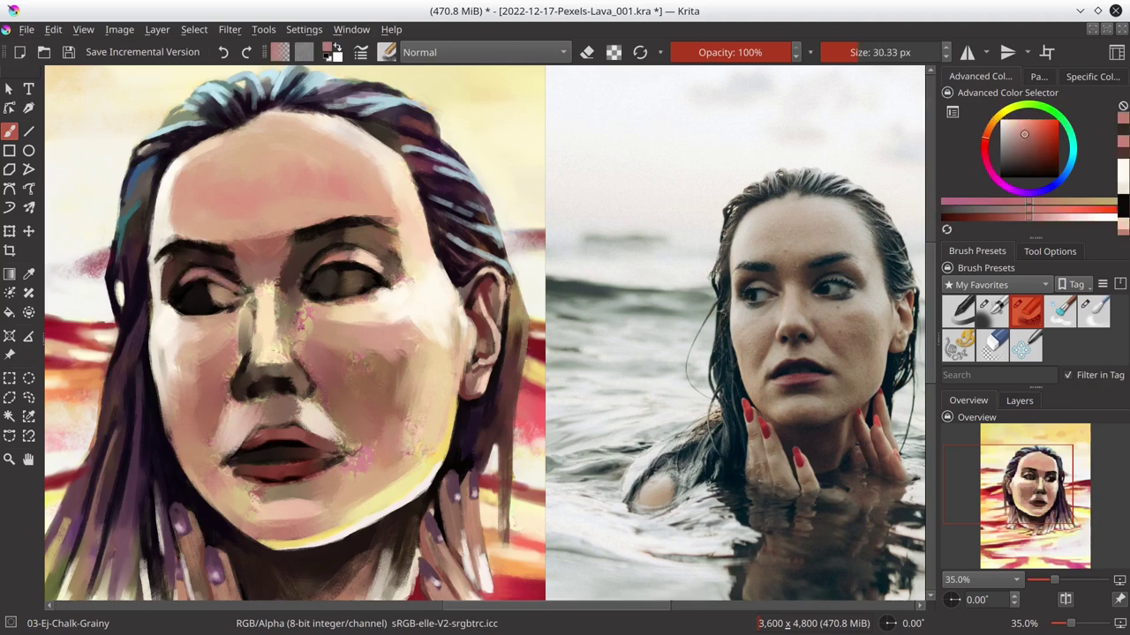
ctrl+click(243, 292)
ctrl+click(360, 303)
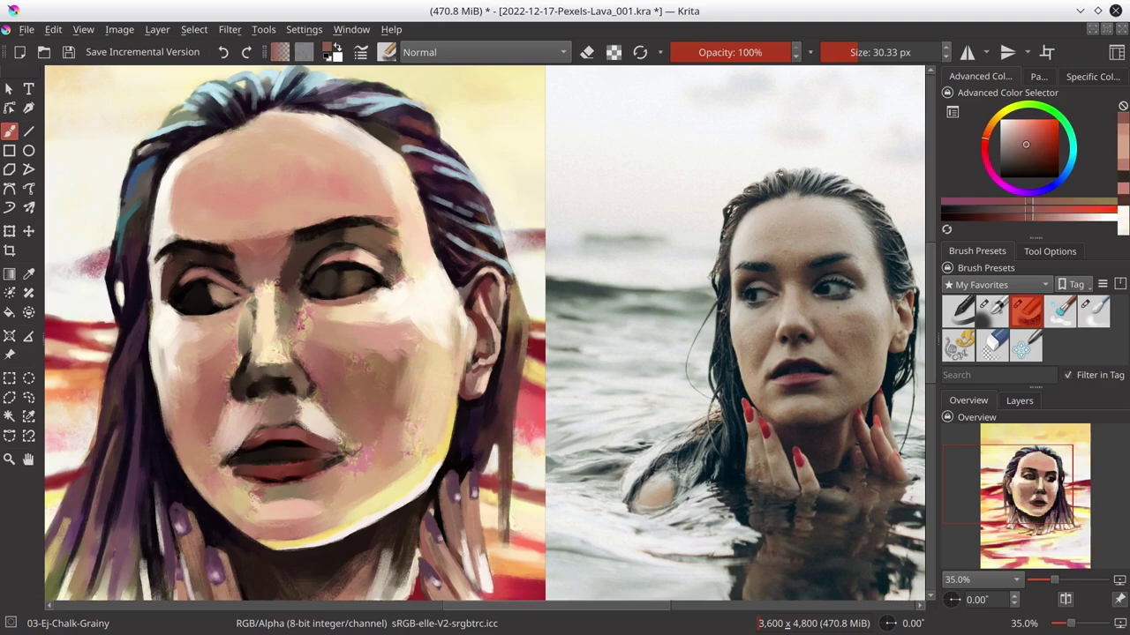
ctrl+click(203, 321)
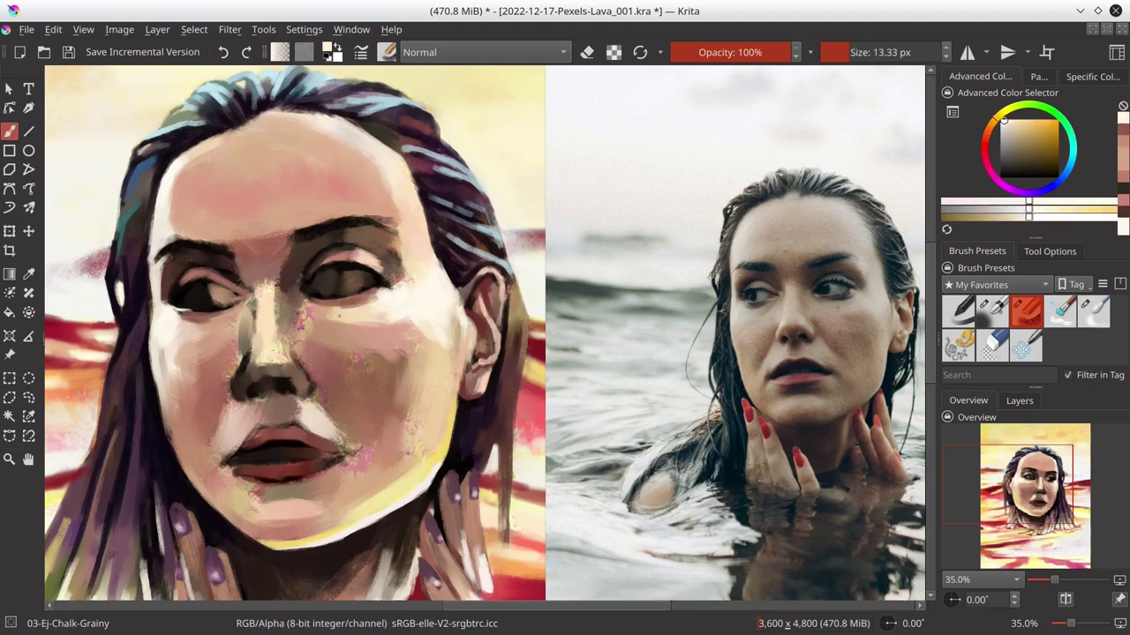
ctrl+click(222, 331)
key(ctrl+s)
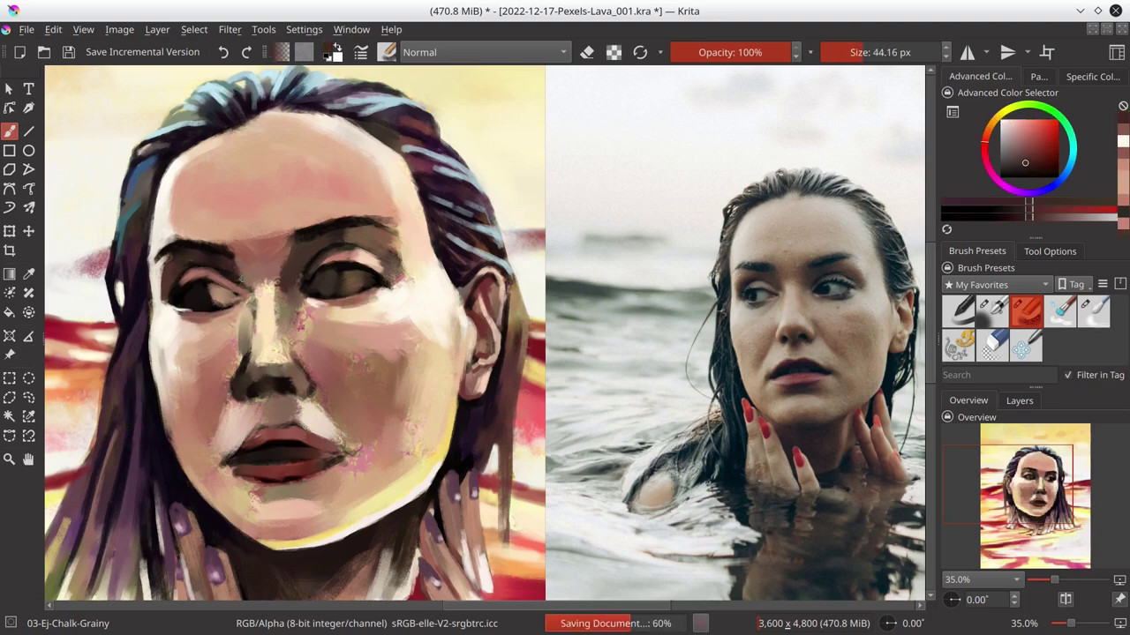
- Paint light peach over the nose, pick cream and mauve-pink tones, and save
ctrl+click(174, 253)
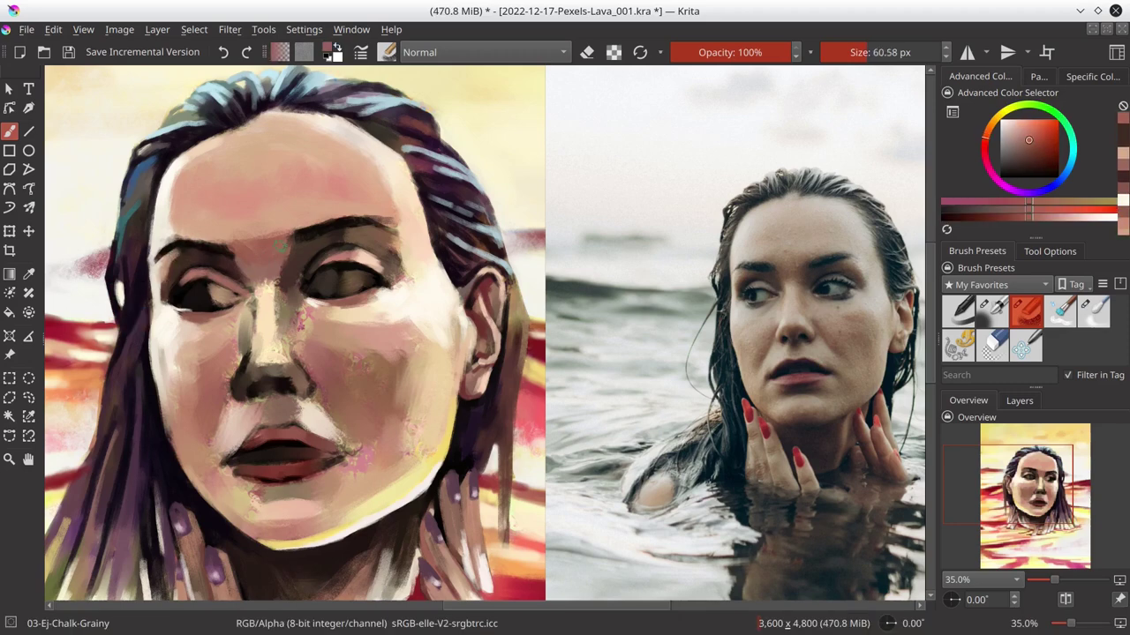
ctrl+click(303, 227)
drag(291, 287, 284, 335)
ctrl+click(305, 306)
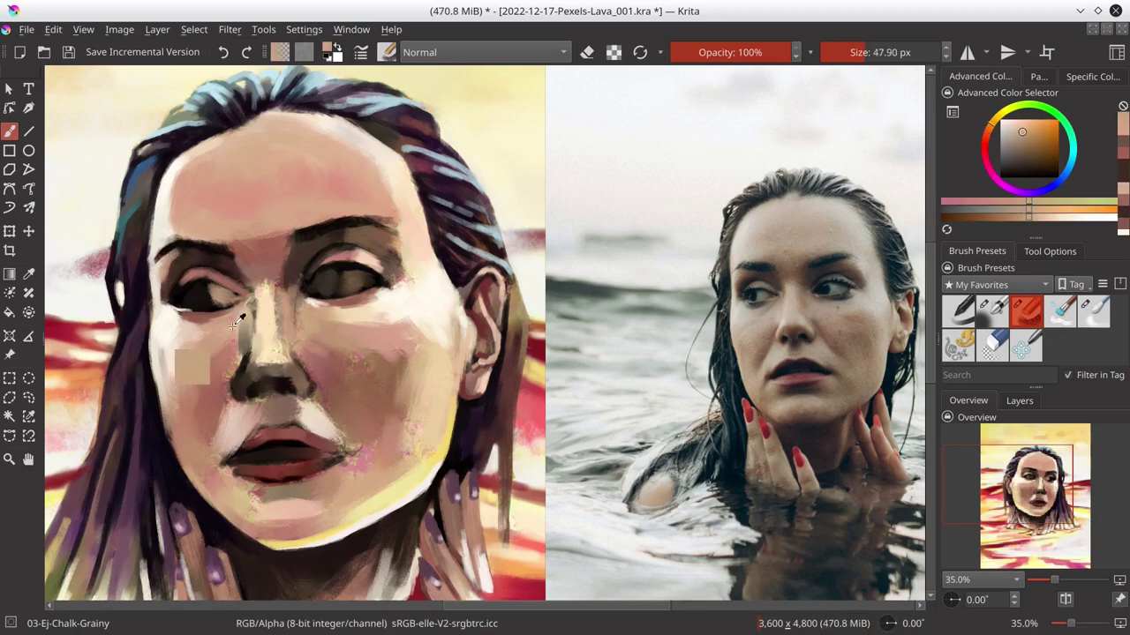
ctrl+click(232, 501)
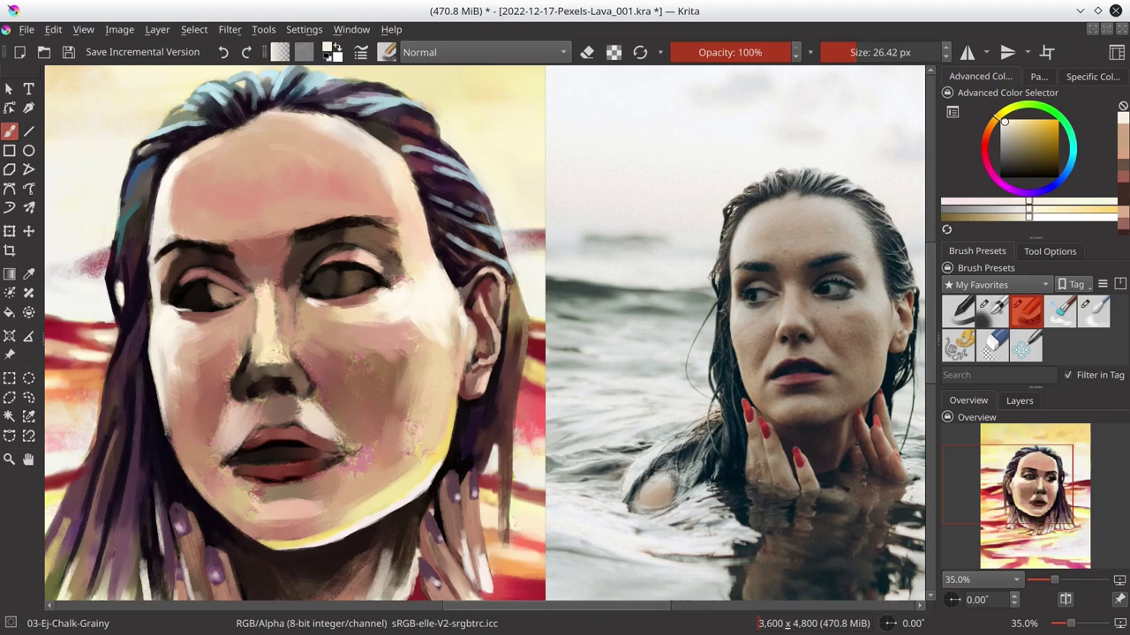
ctrl+click(238, 324)
ctrl+click(178, 420)
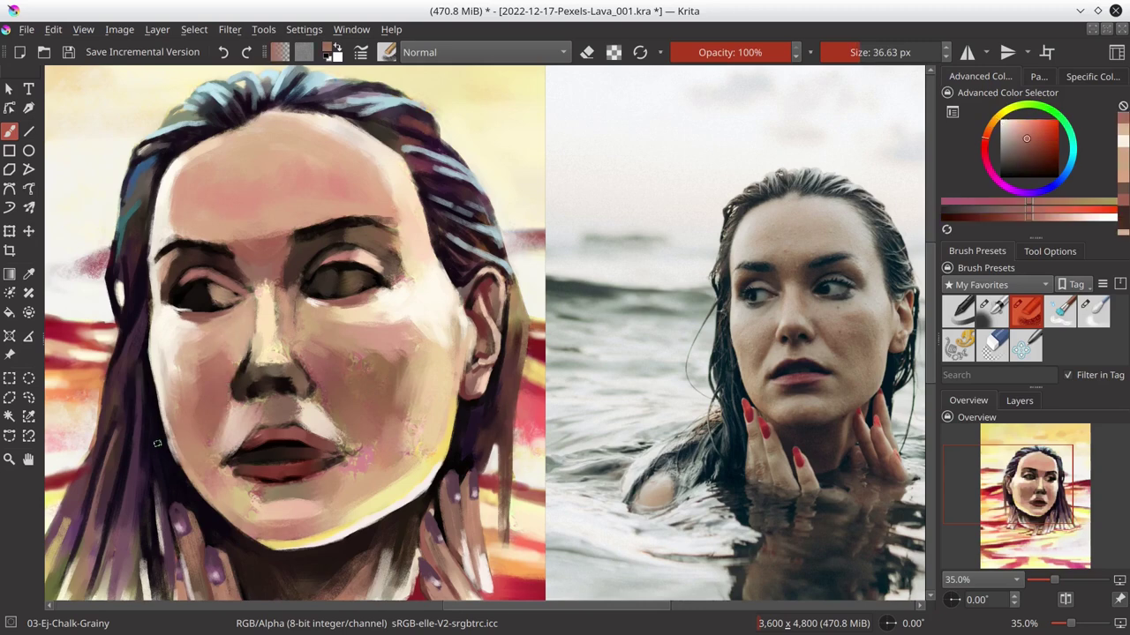
key(ctrl+s)
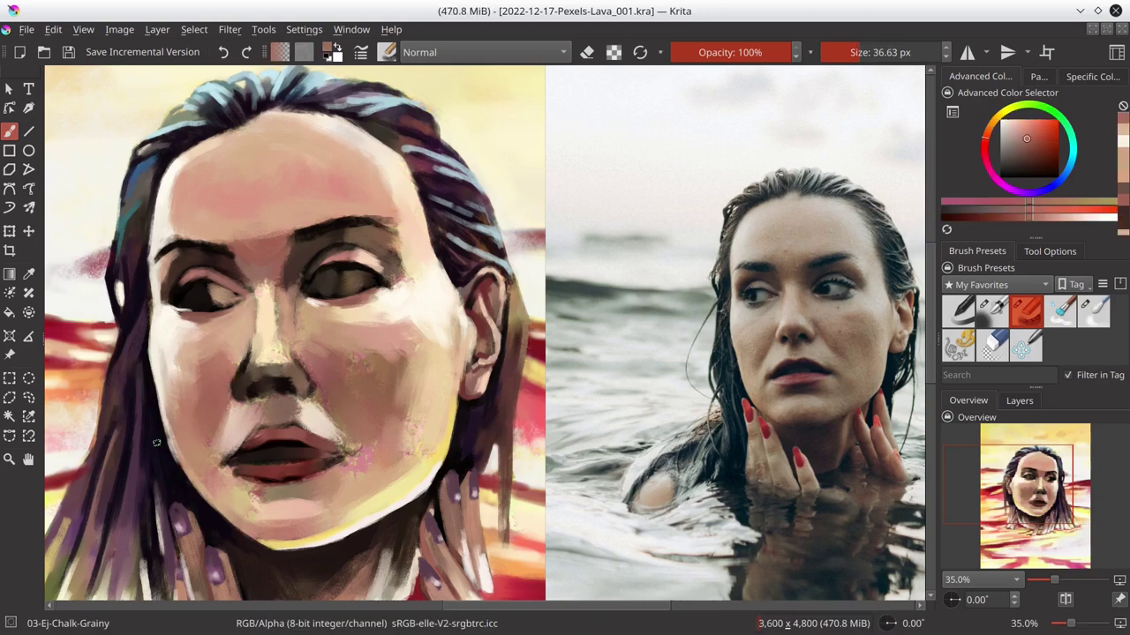
- Lighten the left cheek with cream strokes, shrink the brush to about 25 px, and dab peach
ctrl+click(241, 319)
drag(221, 324, 189, 332)
ctrl+click(159, 372)
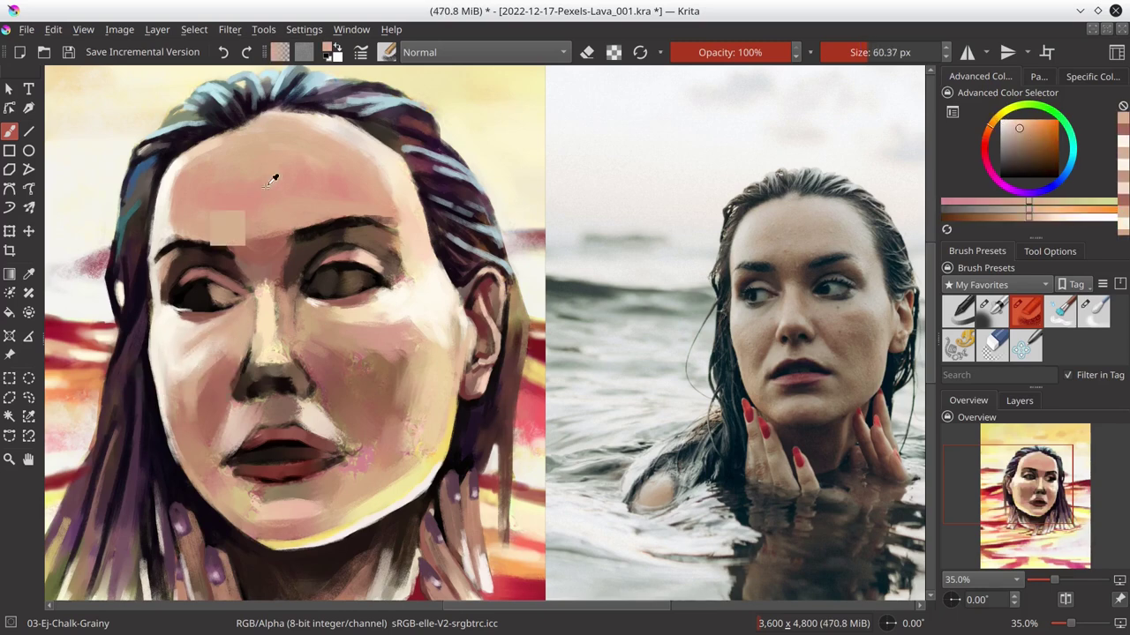
ctrl+click(210, 371)
key(bracketleft)
ctrl+click(243, 356)
key(bracketleft)
key(bracketleft)
key(bracketleft)
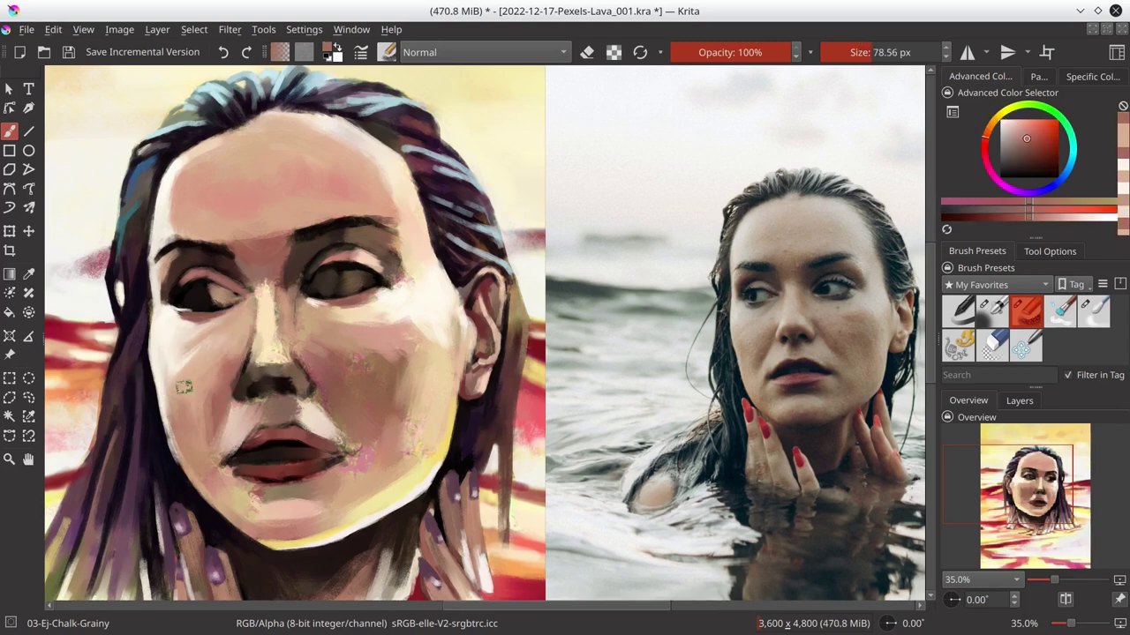
key(bracketleft)
key(bracketleft)
key(bracketleft)
ctrl+click(179, 358)
ctrl+click(216, 303)
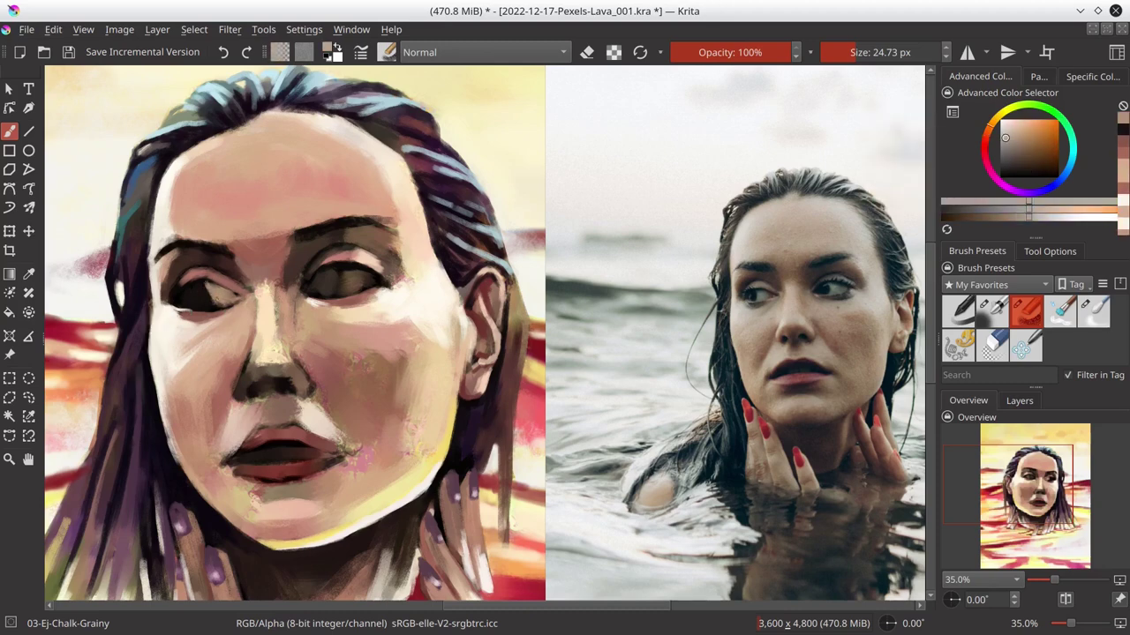
- Paint the white of the left eye with a smaller brush, then pick dark eye browns
ctrl+click(234, 302)
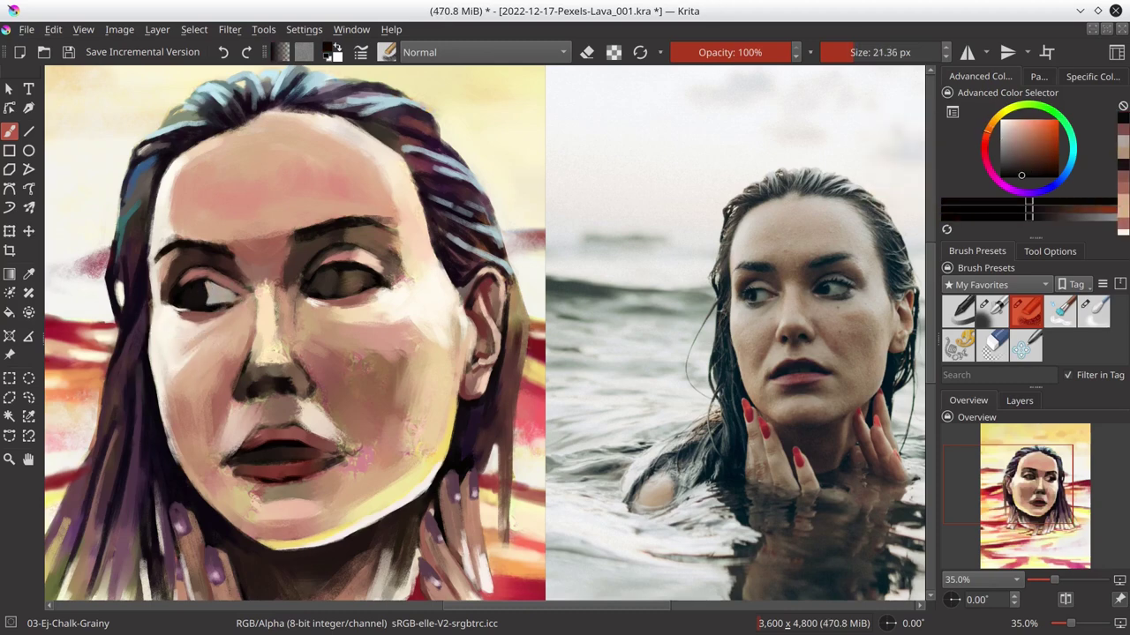
key(bracketleft)
key(bracketleft)
ctrl+click(221, 344)
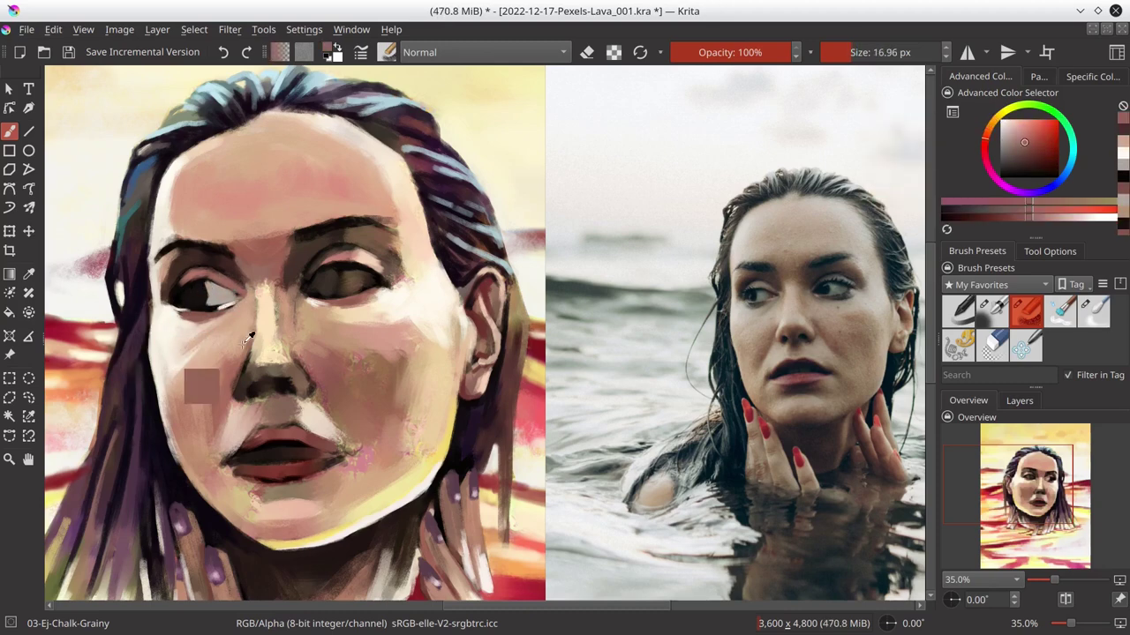
key(bracketright)
key(bracketright)
key(bracketright)
ctrl+click(326, 284)
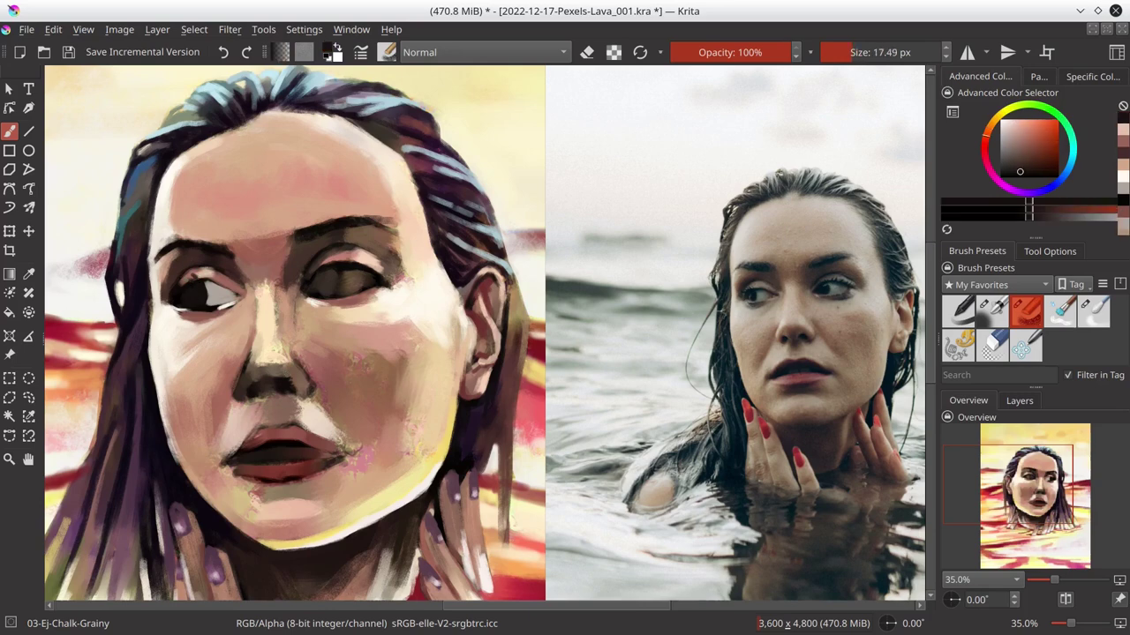
key(bracketright)
key(bracketright)
key(bracketright)
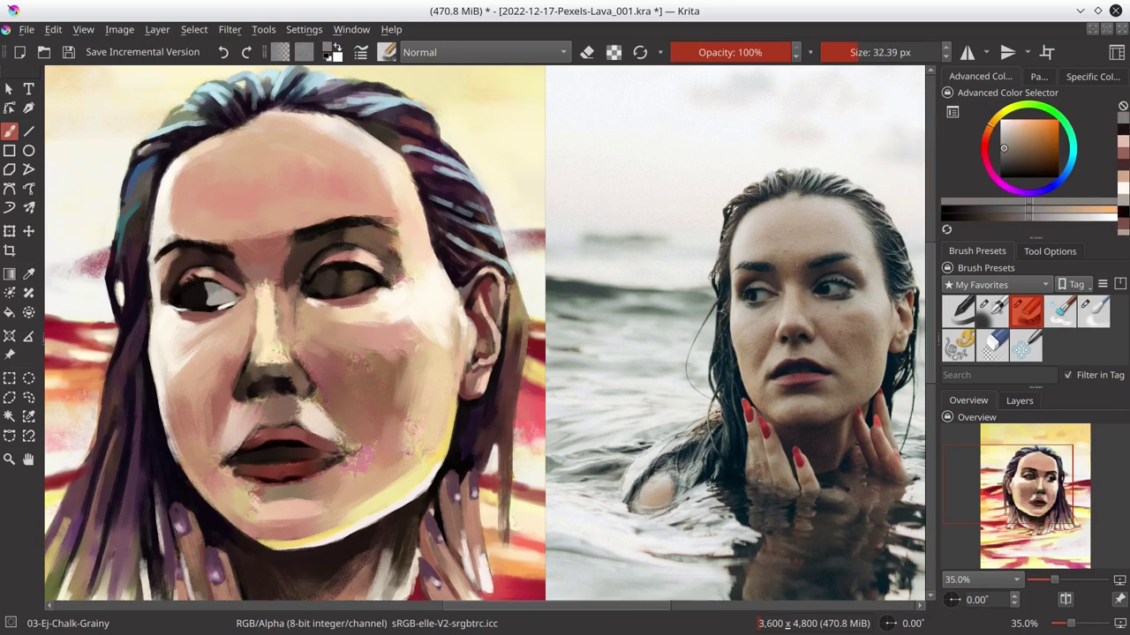
ctrl+click(204, 296)
click(1021, 169)
- Dab dark brown around the left eye and save
ctrl+click(187, 353)
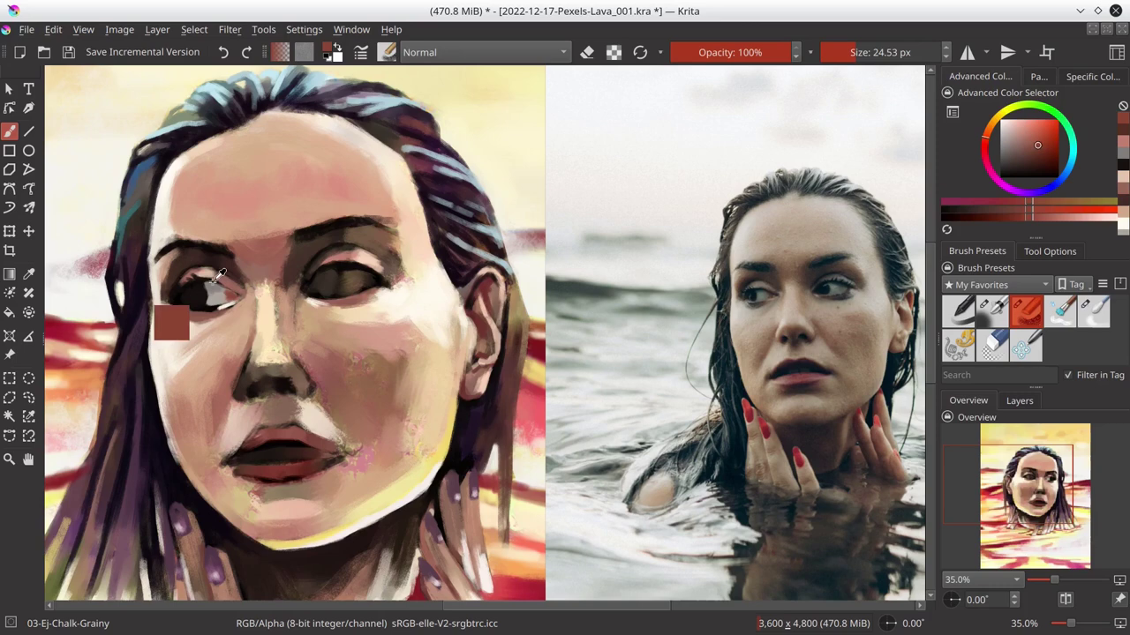
key(bracketleft)
key(bracketleft)
key(bracketleft)
key(ctrl+s)
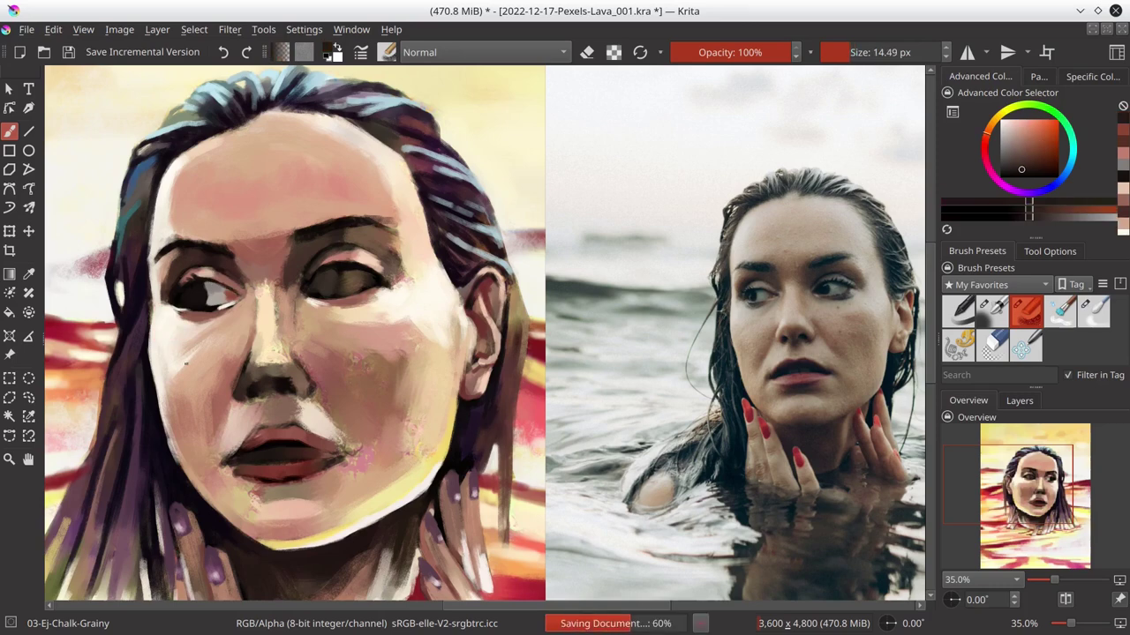
key(bracketright)
key(bracketright)
ctrl+click(235, 399)
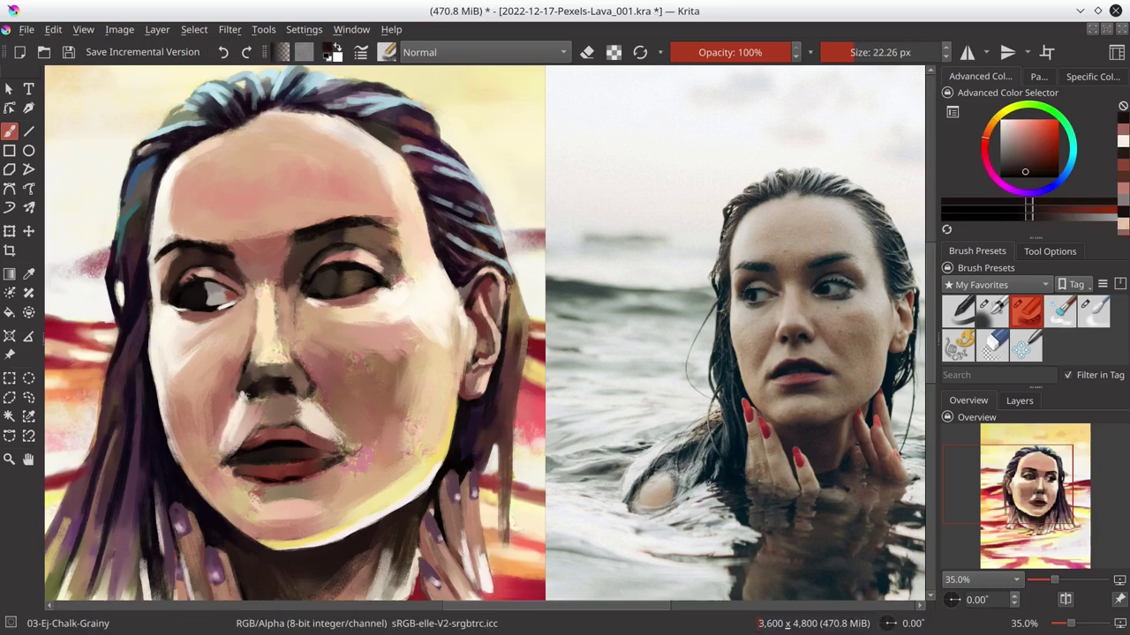
- Dab light peach shades onto the face and right cheek, adjusting brush size
ctrl+click(258, 337)
ctrl+click(228, 335)
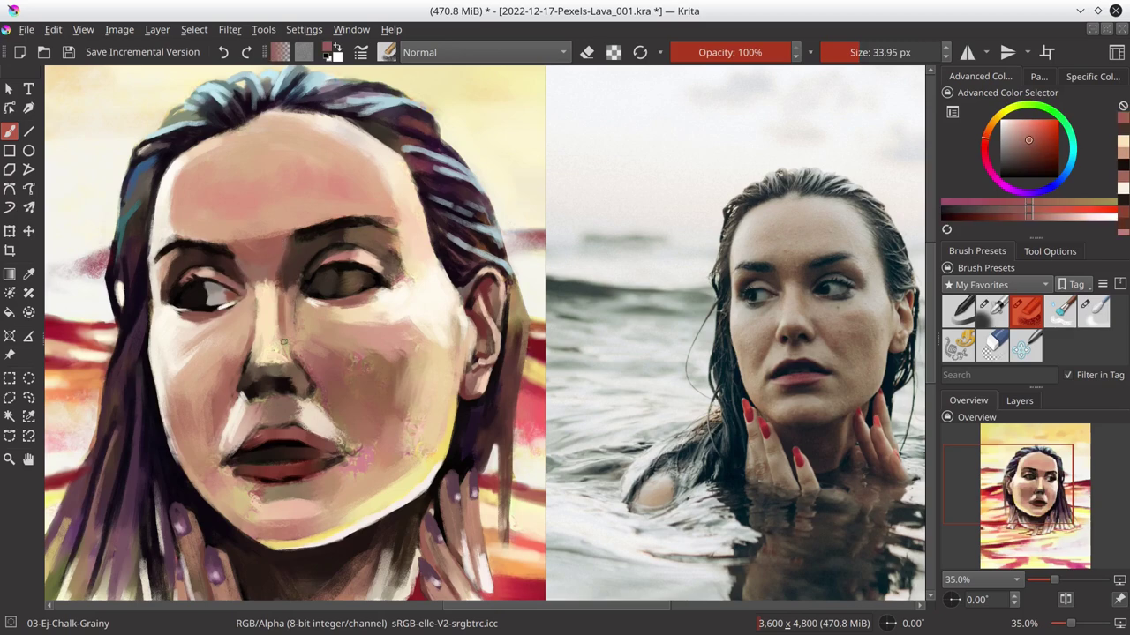
key(bracketright)
key(bracketright)
ctrl+click(357, 333)
key(bracketleft)
ctrl+click(298, 301)
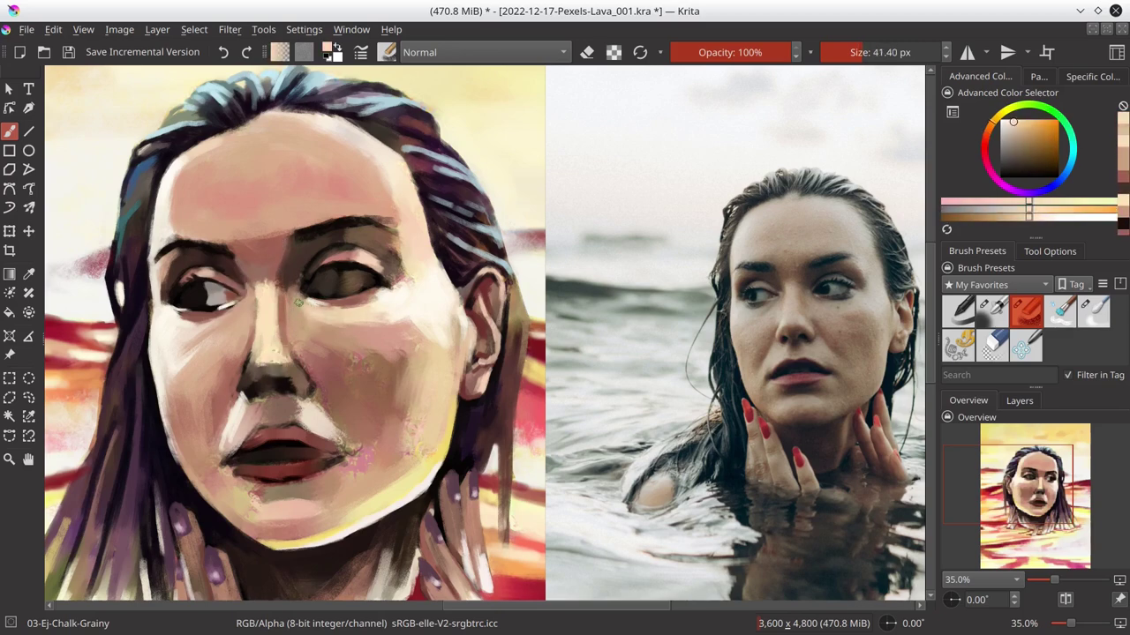
key(bracketright)
key(bracketright)
key(bracketright)
ctrl+click(327, 335)
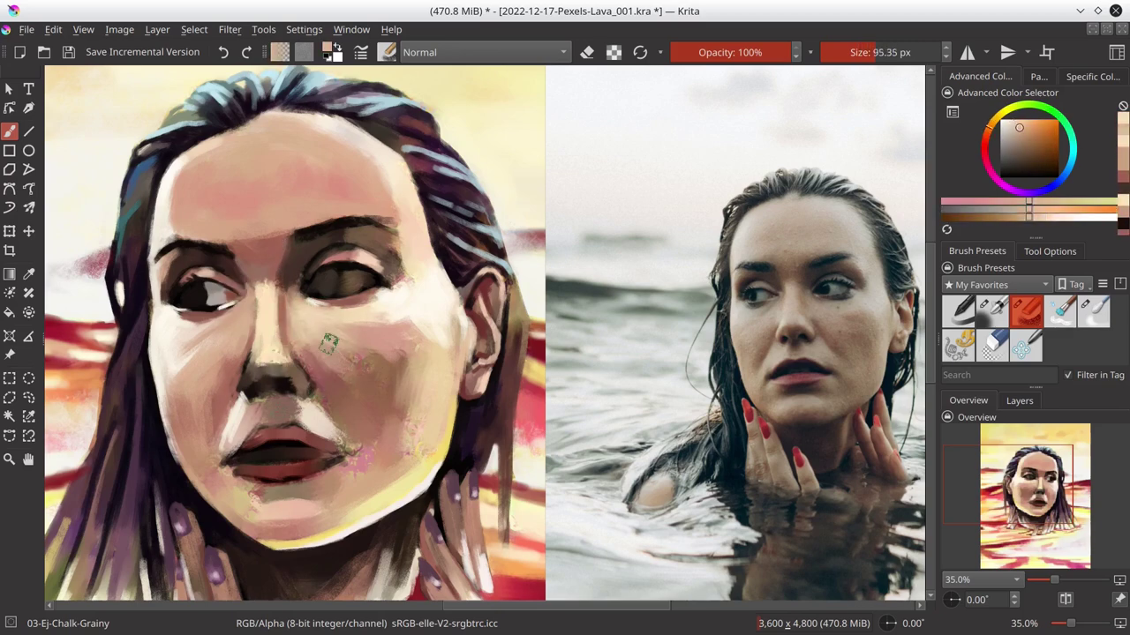
ctrl+click(323, 360)
ctrl+click(210, 401)
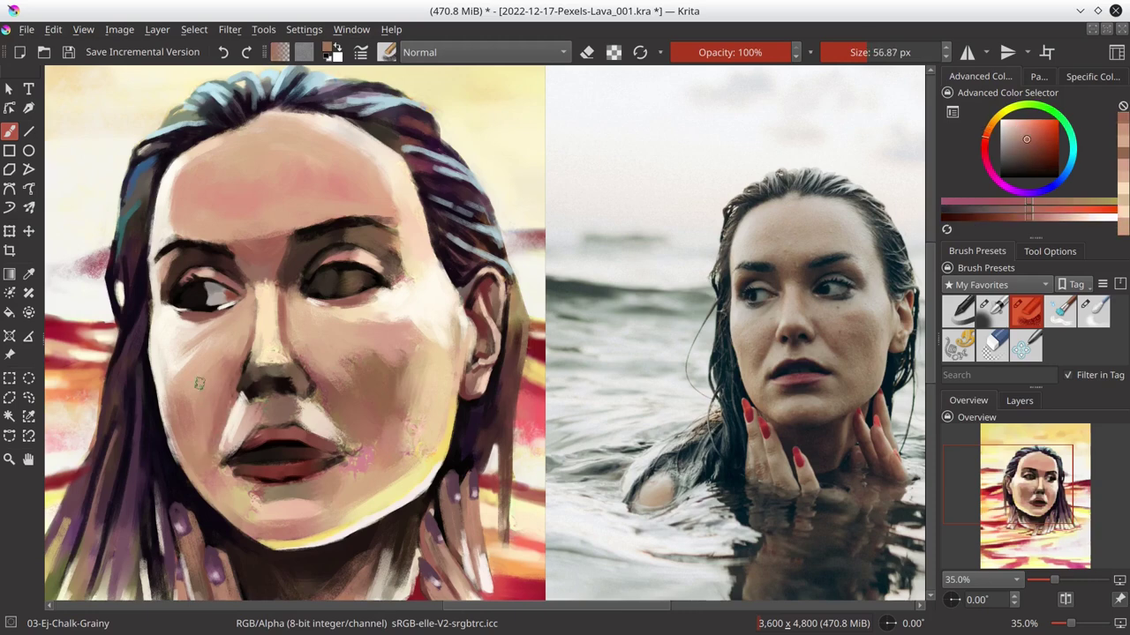
key(bracketleft)
key(bracketleft)
key(bracketleft)
- Pick lower-cheek skin tones and a dark brown to shade the nostril
ctrl+click(124, 468)
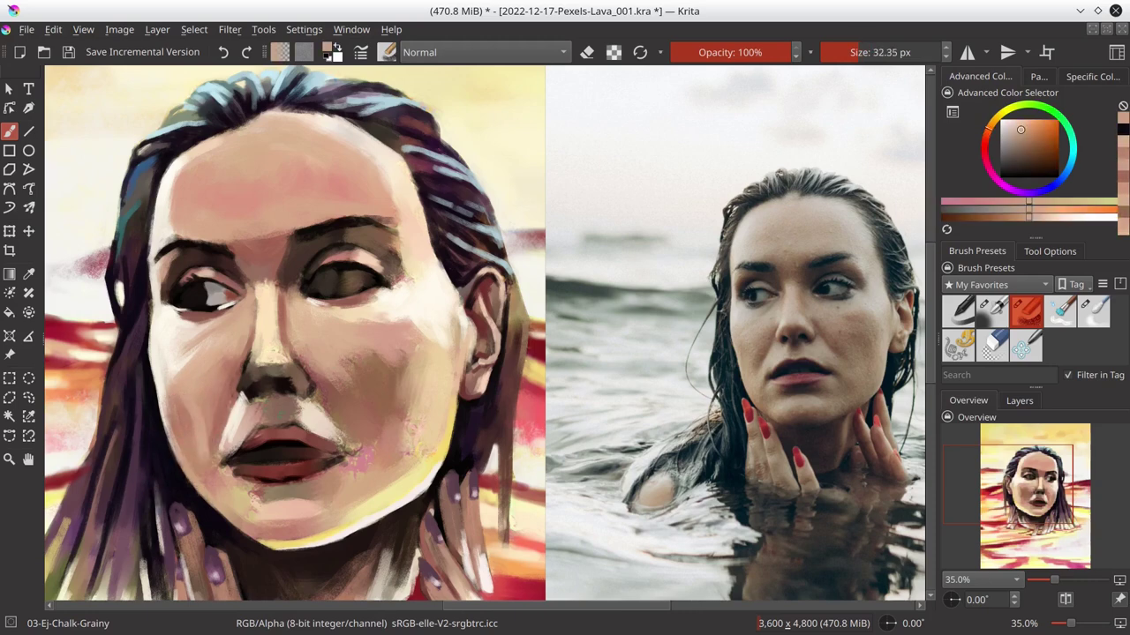
ctrl+click(201, 423)
key(bracketright)
key(bracketright)
key(bracketright)
ctrl+click(176, 463)
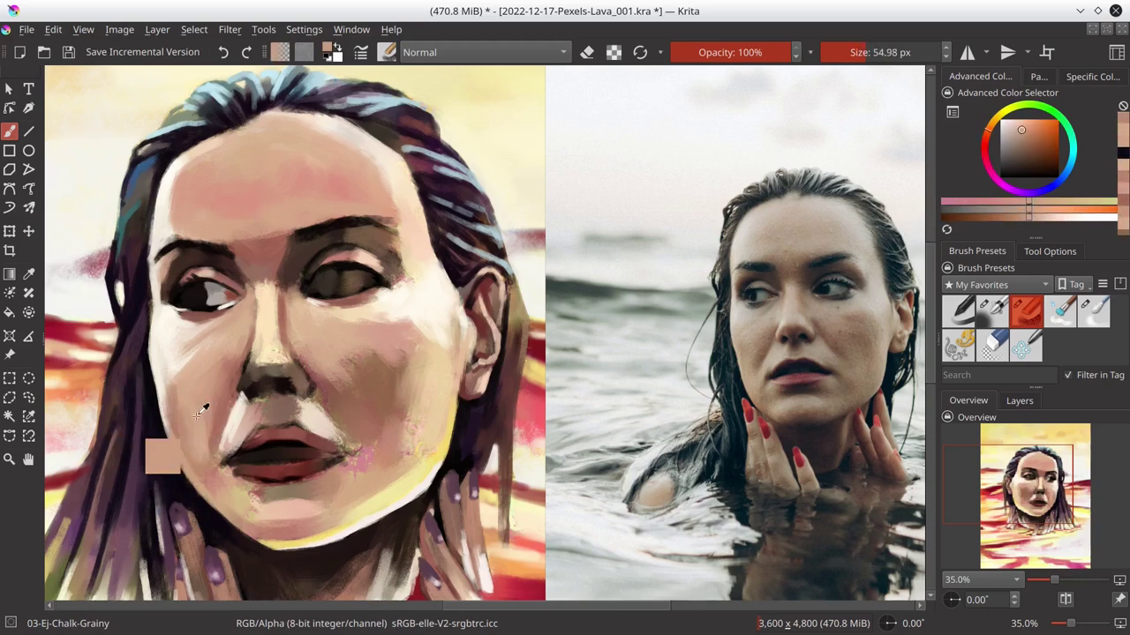
ctrl+click(272, 373)
ctrl+click(270, 454)
key(bracketleft)
key(bracketleft)
key(bracketleft)
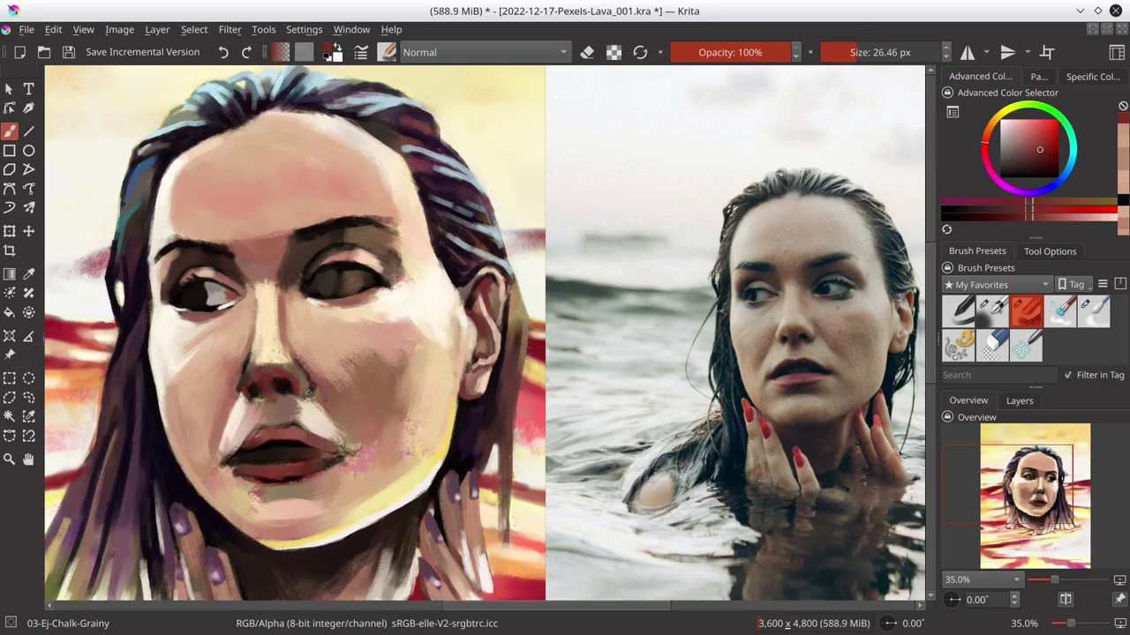
ctrl+click(304, 392)
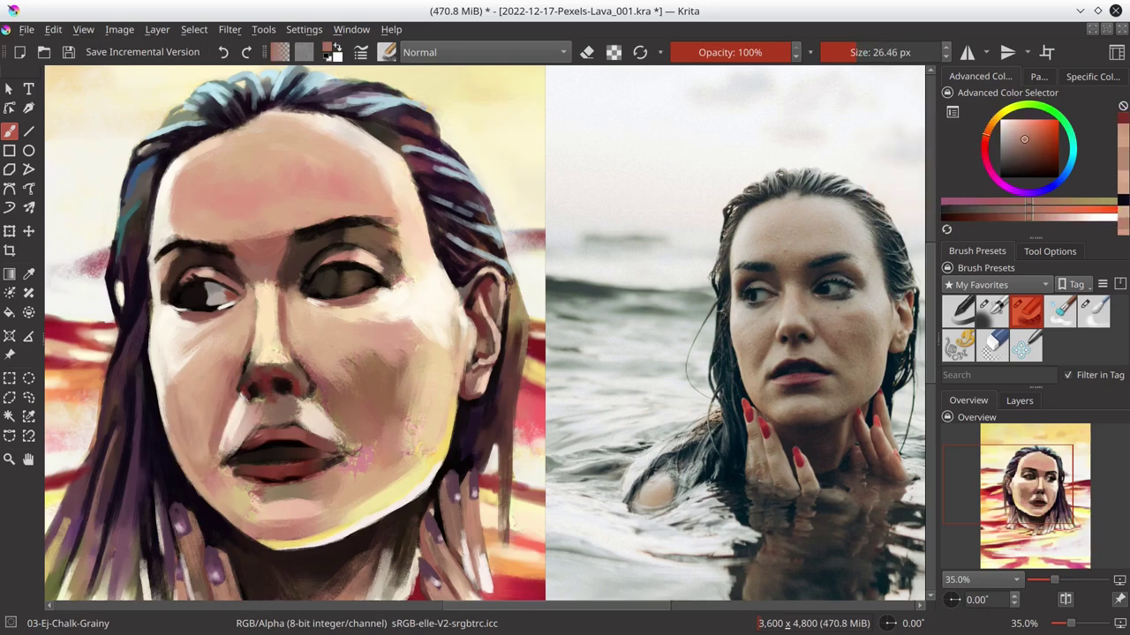
ctrl+click(268, 362)
key(bracketright)
key(bracketright)
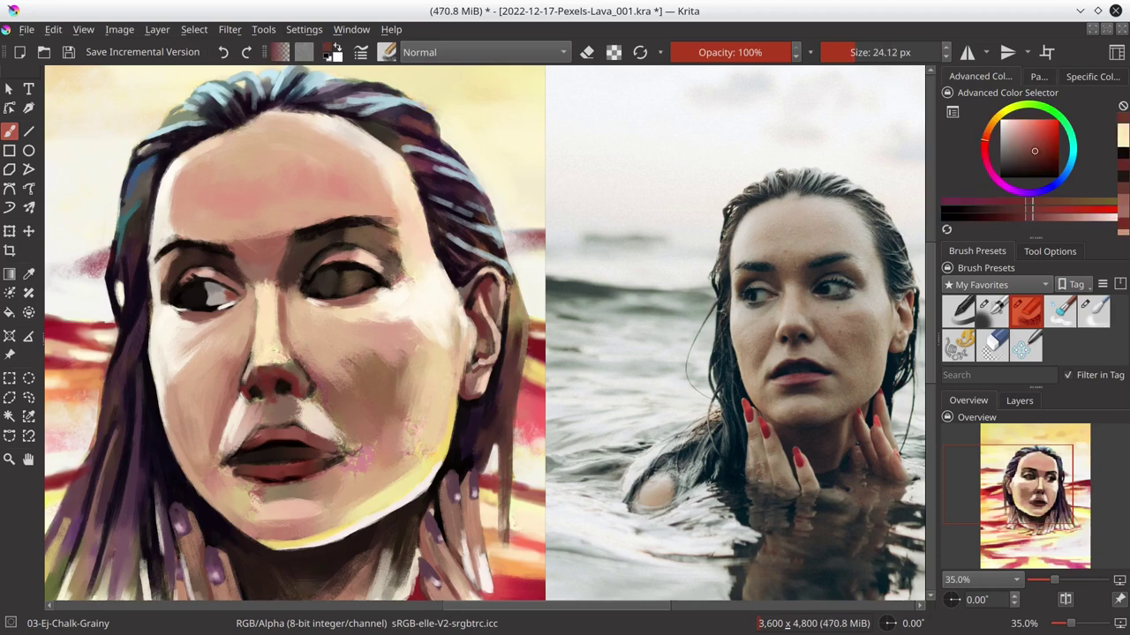
ctrl+click(251, 374)
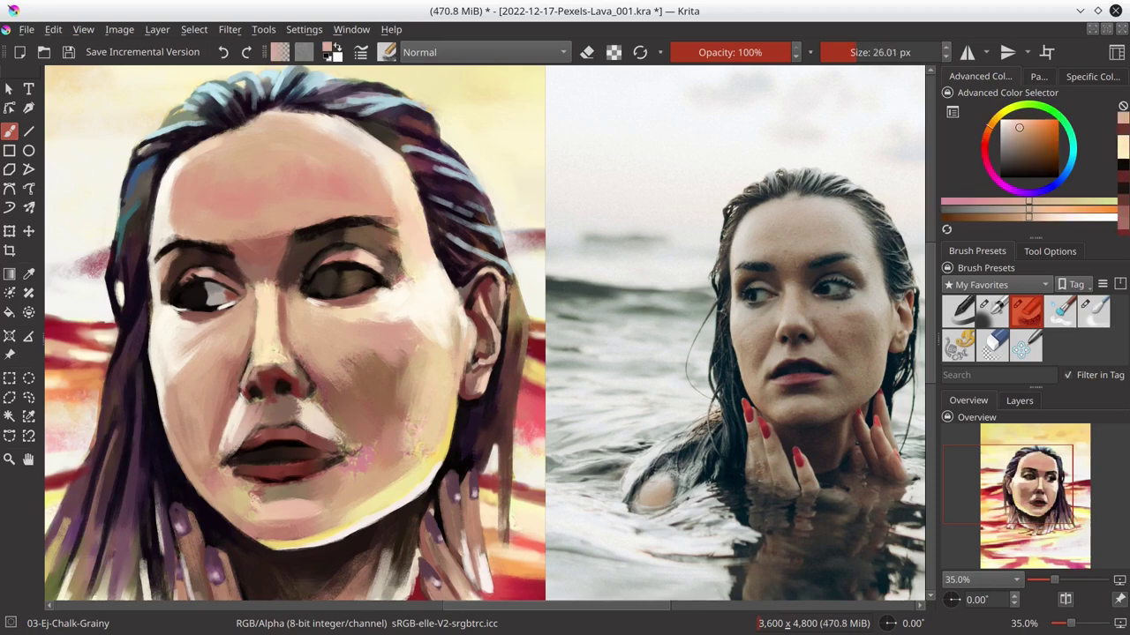
- Mirror the view, paint a lighter, smoother tone over the cheek with a larger brush, and save
key(m)
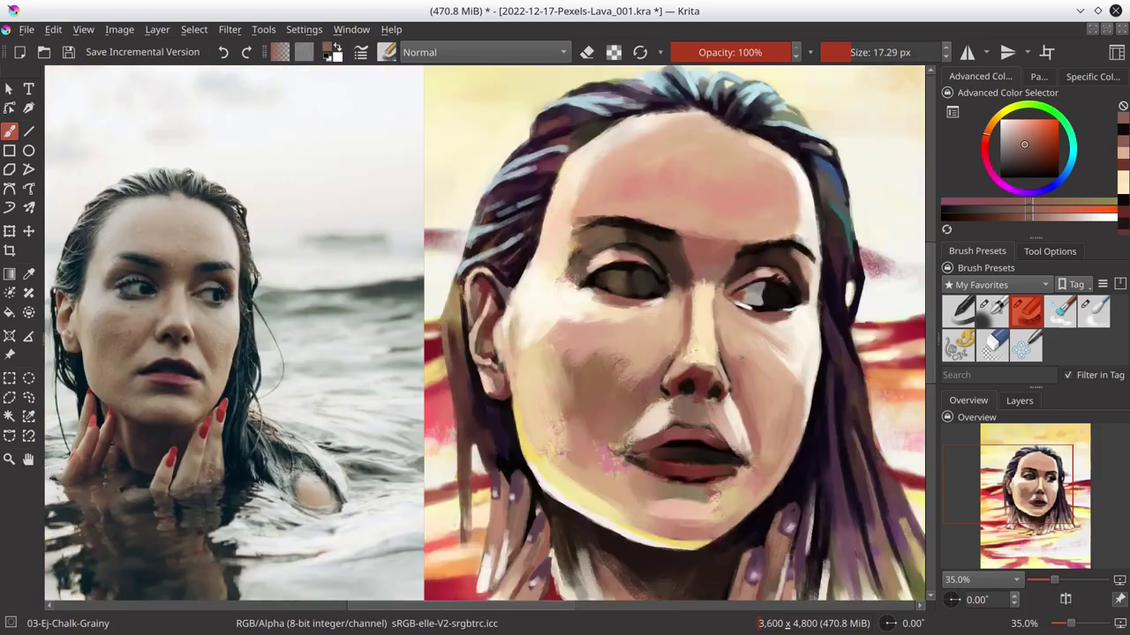
ctrl+click(584, 351)
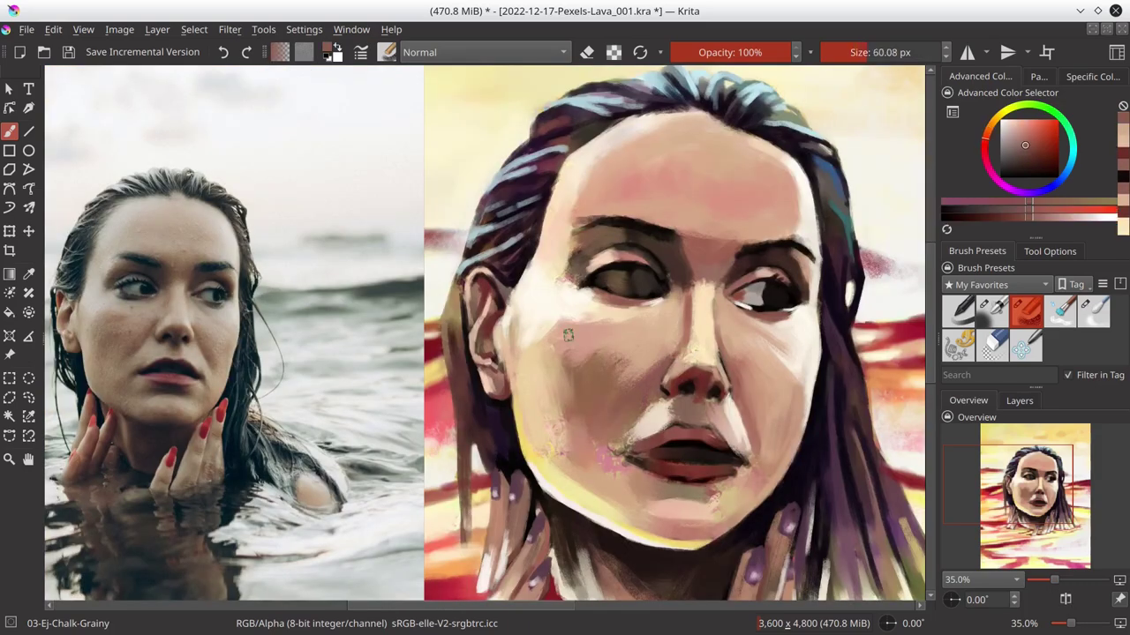
mouse_move(574, 331)
mouse_down()
mouse_move(585, 352)
mouse_move(668, 327)
mouse_up()
ctrl+click(610, 353)
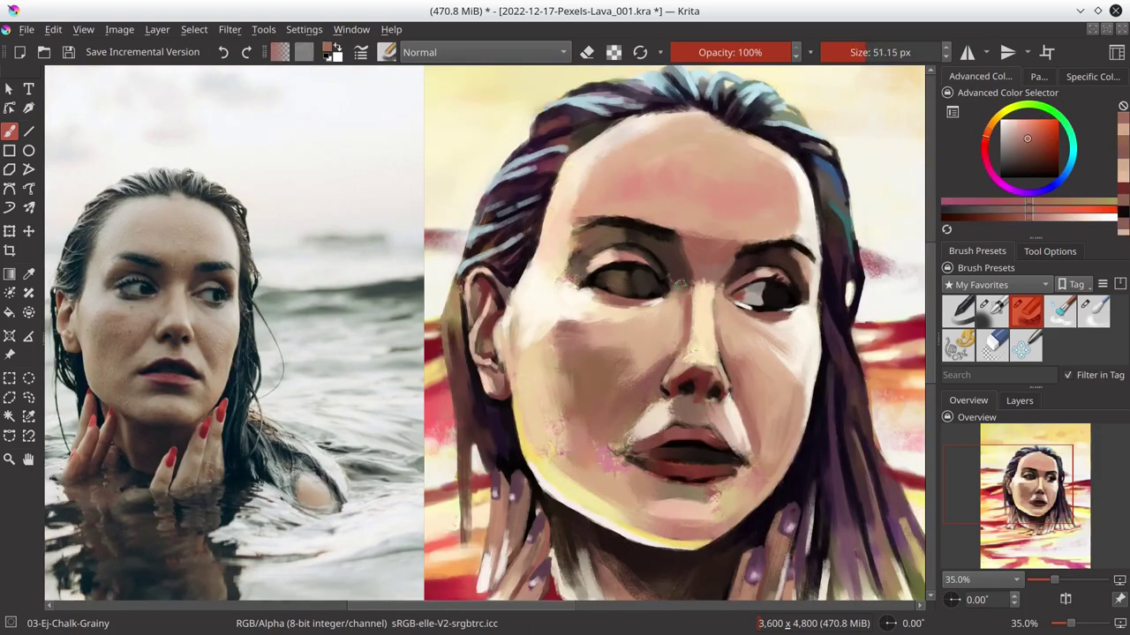
key(ctrl+s)
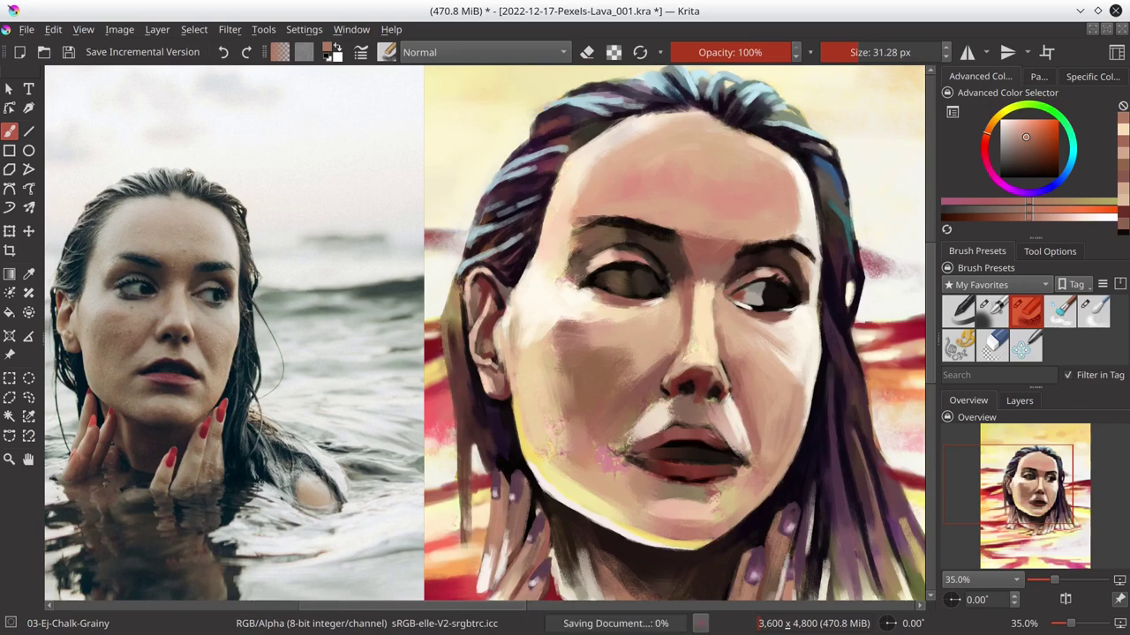
- Refine the lips with pinkish and reddish-brown tones using a smaller brush, then save
ctrl+click(544, 297)
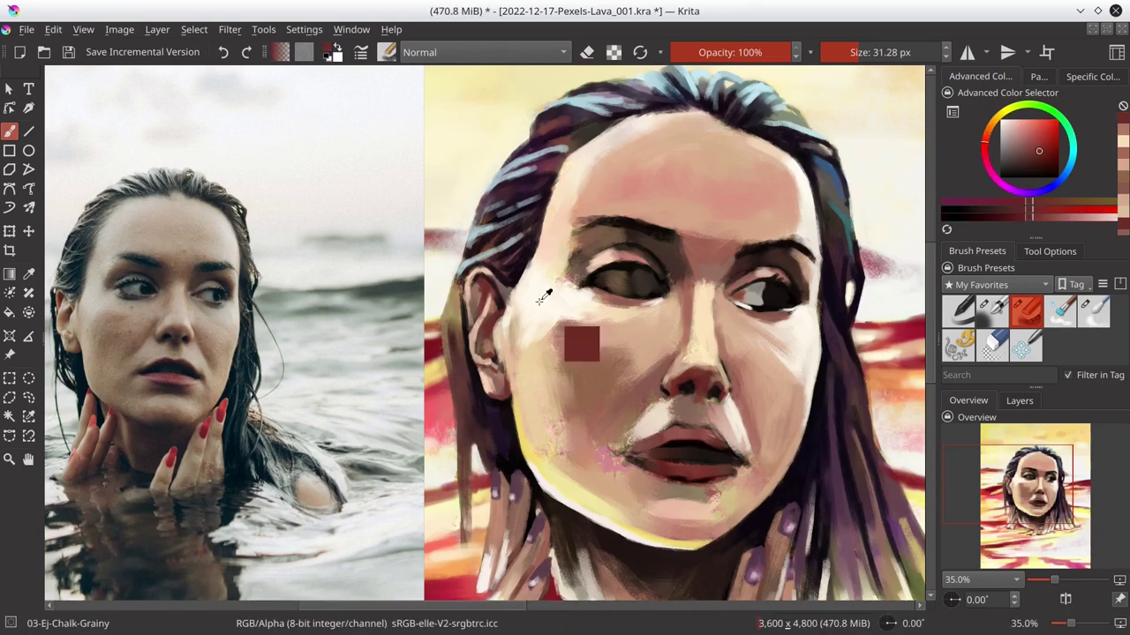
ctrl+click(687, 356)
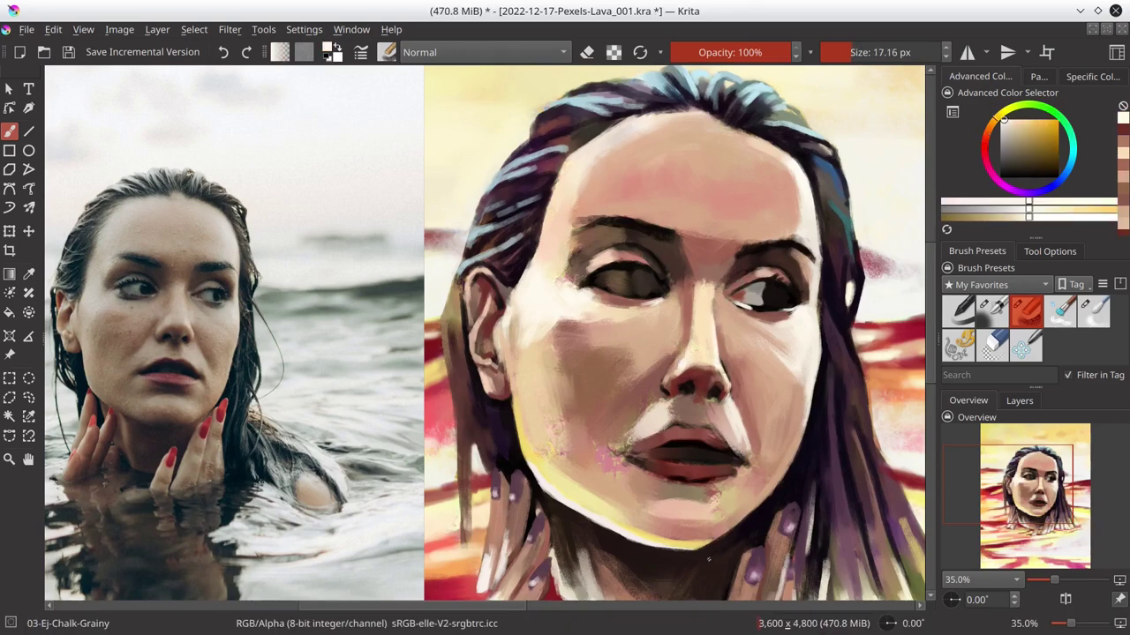
mouse_move(707, 558)
mouse_down()
mouse_move(509, 330)
mouse_move(539, 432)
mouse_up()
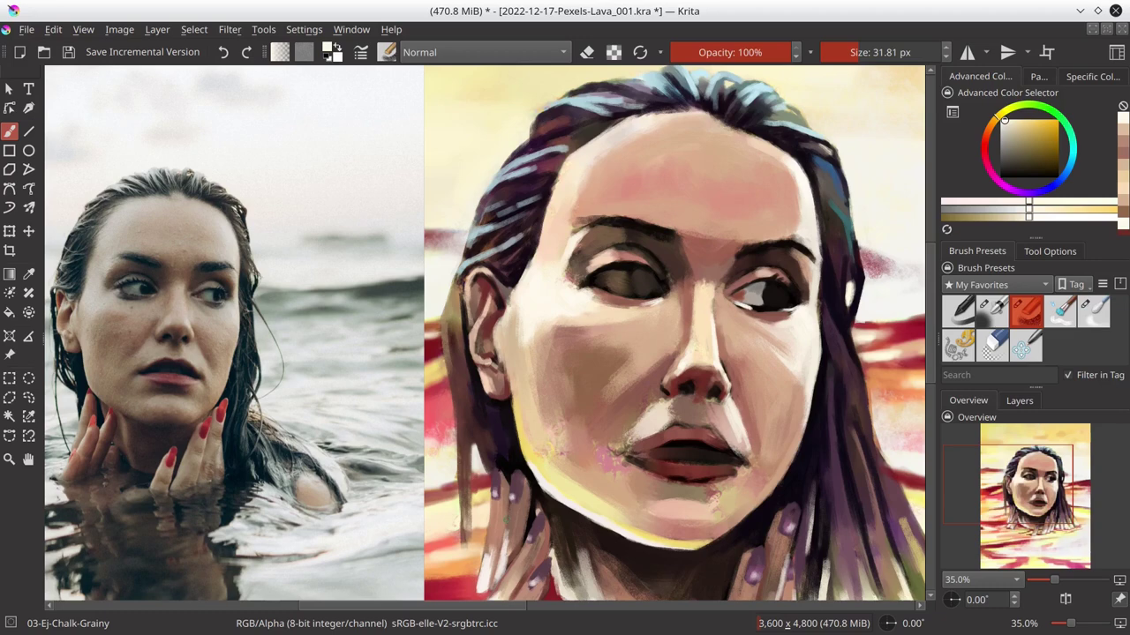
ctrl+click(606, 447)
ctrl+click(620, 439)
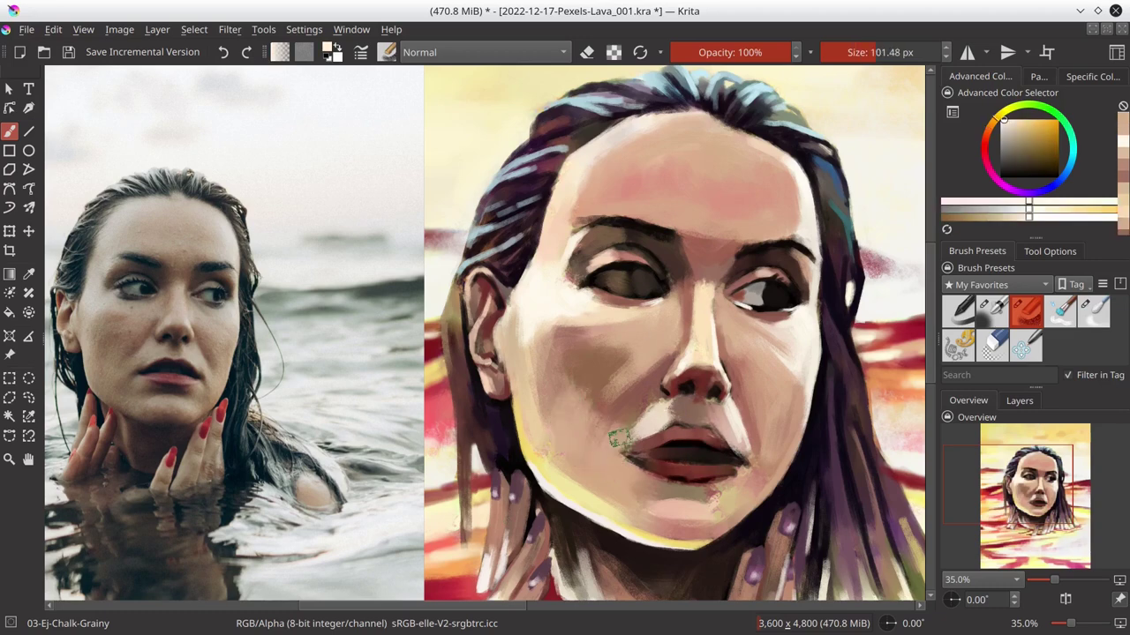
drag(619, 439, 631, 468)
ctrl+click(675, 483)
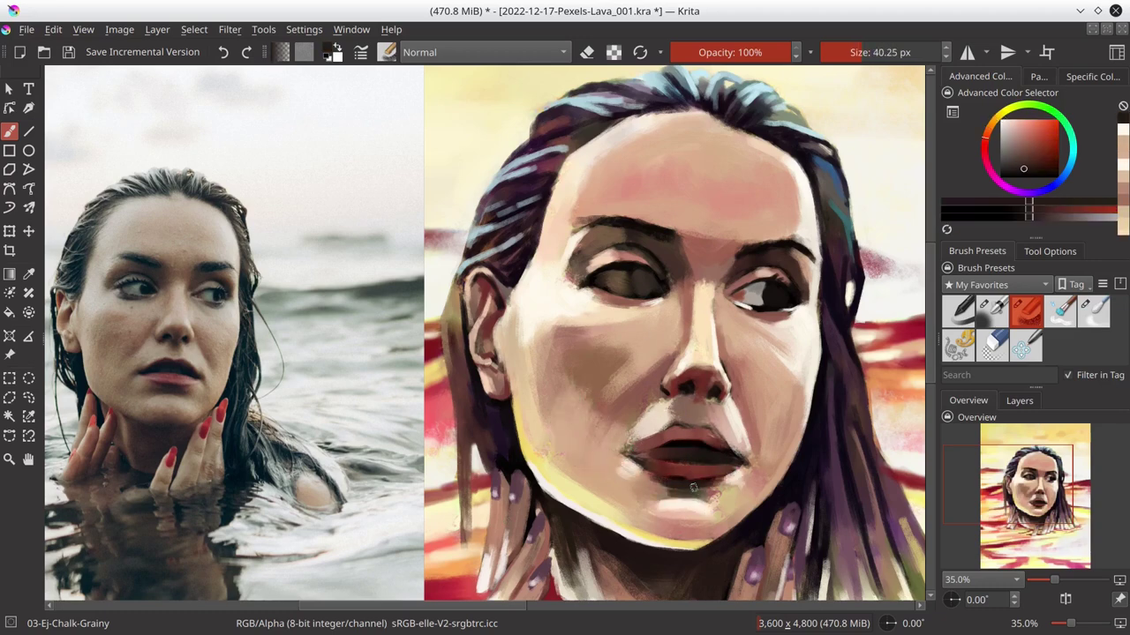
drag(694, 488, 731, 455)
key(ctrl+s)
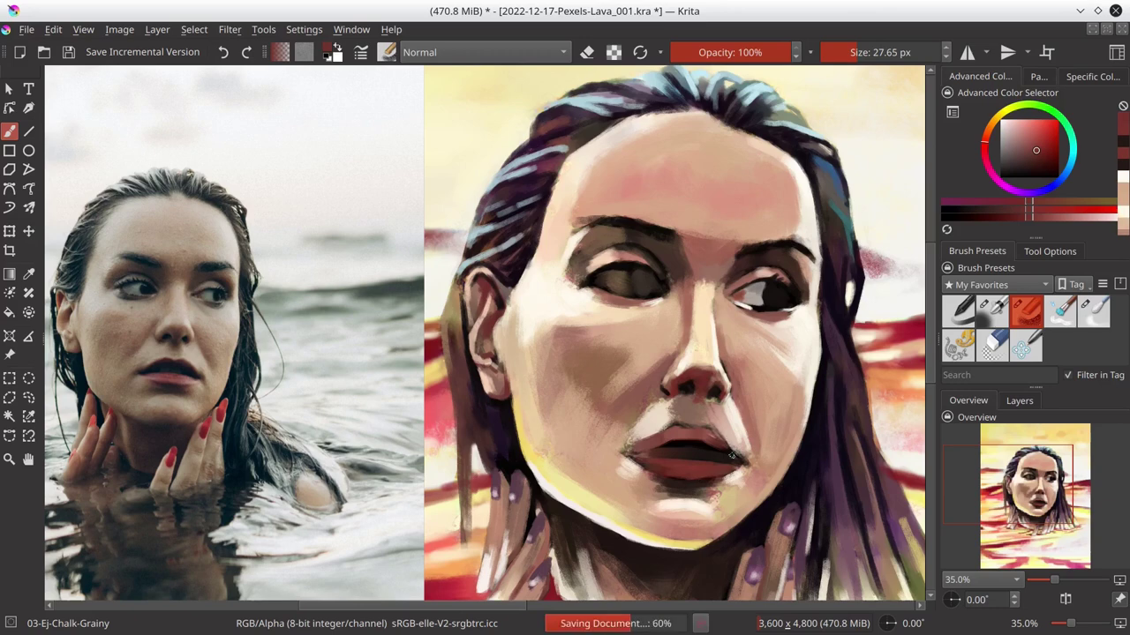
- Shrink the brush and pick dark brown, greyish pink and near-black red for fine detail
ctrl+click(662, 300)
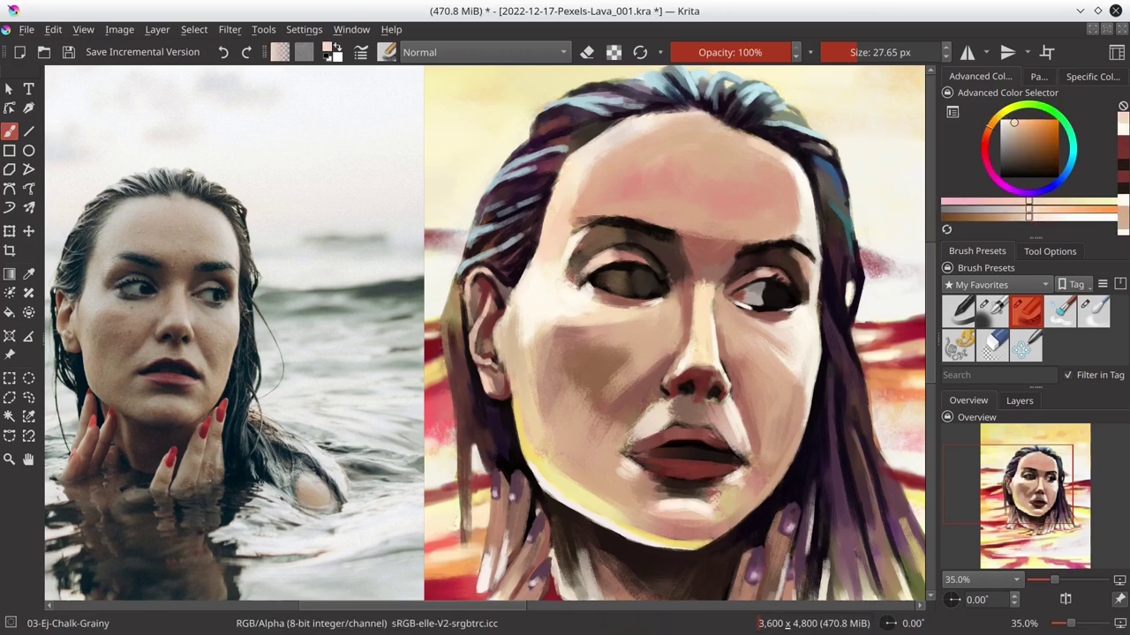
mouse_move(664, 305)
mouse_down()
mouse_move(645, 236)
mouse_move(605, 279)
mouse_move(665, 281)
mouse_up()
ctrl+click(625, 237)
ctrl+click(626, 284)
ctrl+click(627, 282)
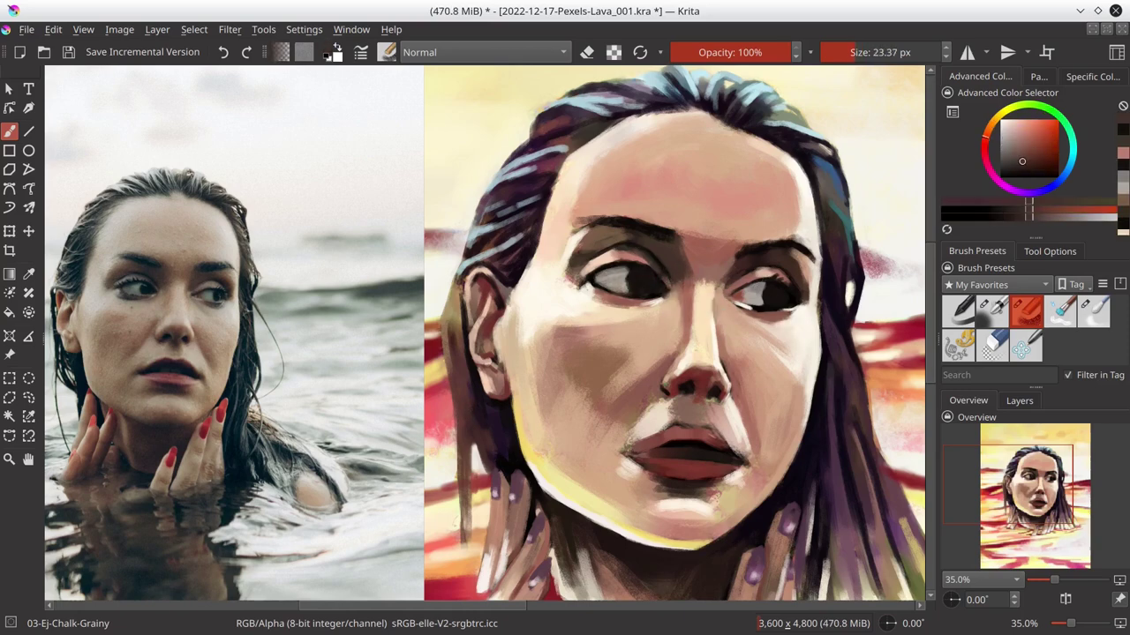
- Darken the area above the eye, pick a light cream for highlights, and save
ctrl+click(615, 257)
mouse_move(608, 257)
mouse_down()
mouse_move(623, 255)
mouse_move(582, 294)
mouse_up()
ctrl+click(652, 263)
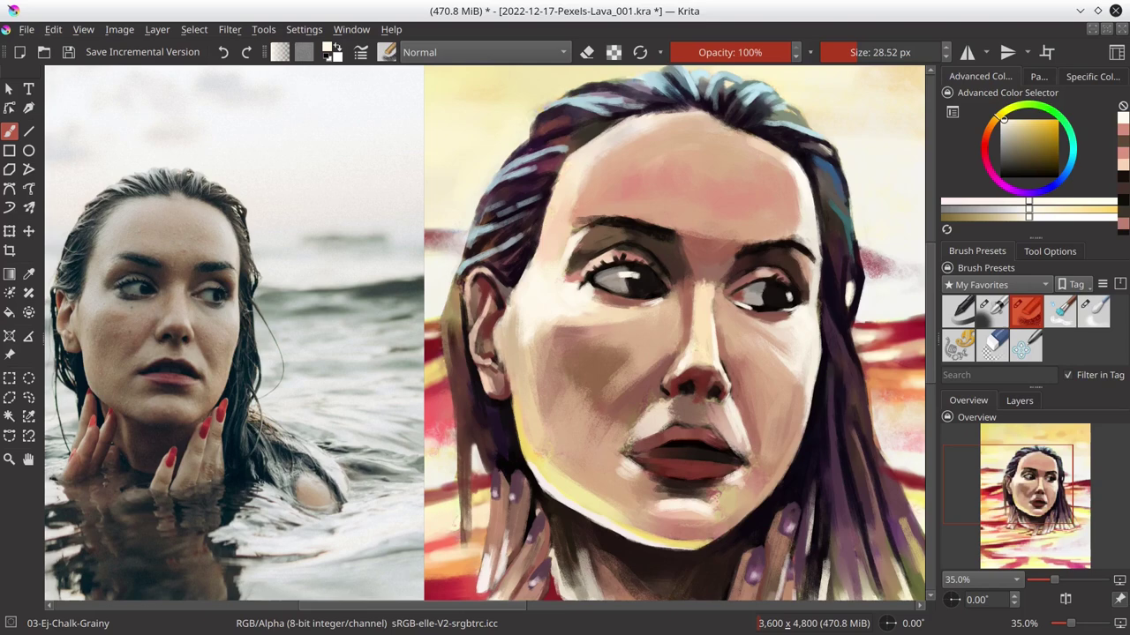
key(ctrl+s)
- Enlarge the brush and paint darker orange-brown shading on the cheek
ctrl+click(607, 486)
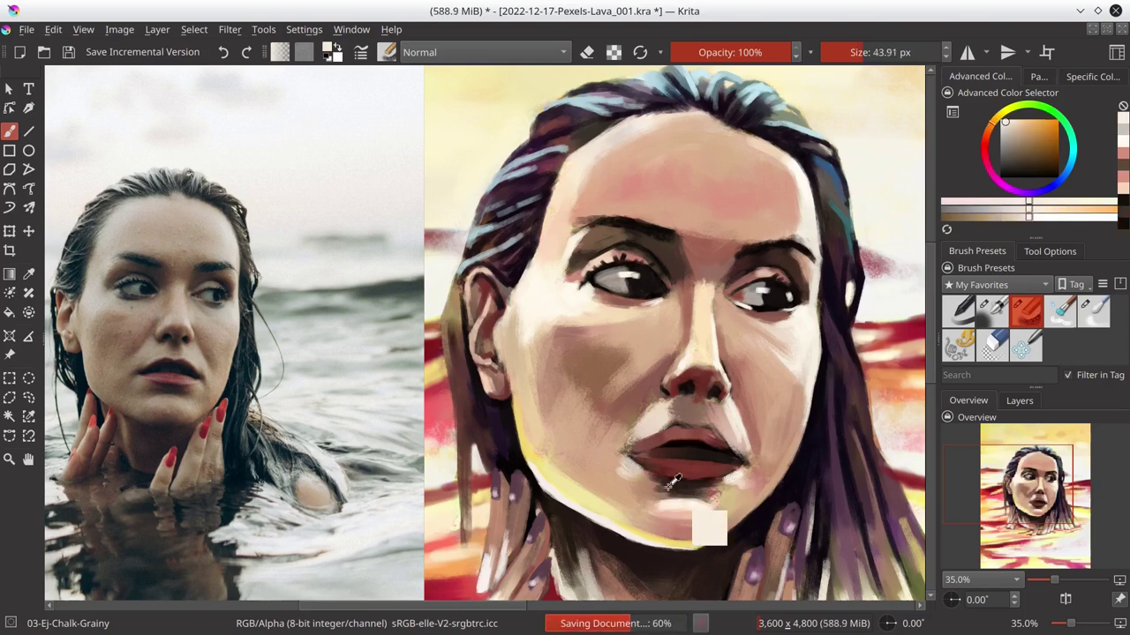
drag(607, 486, 653, 487)
ctrl+click(568, 429)
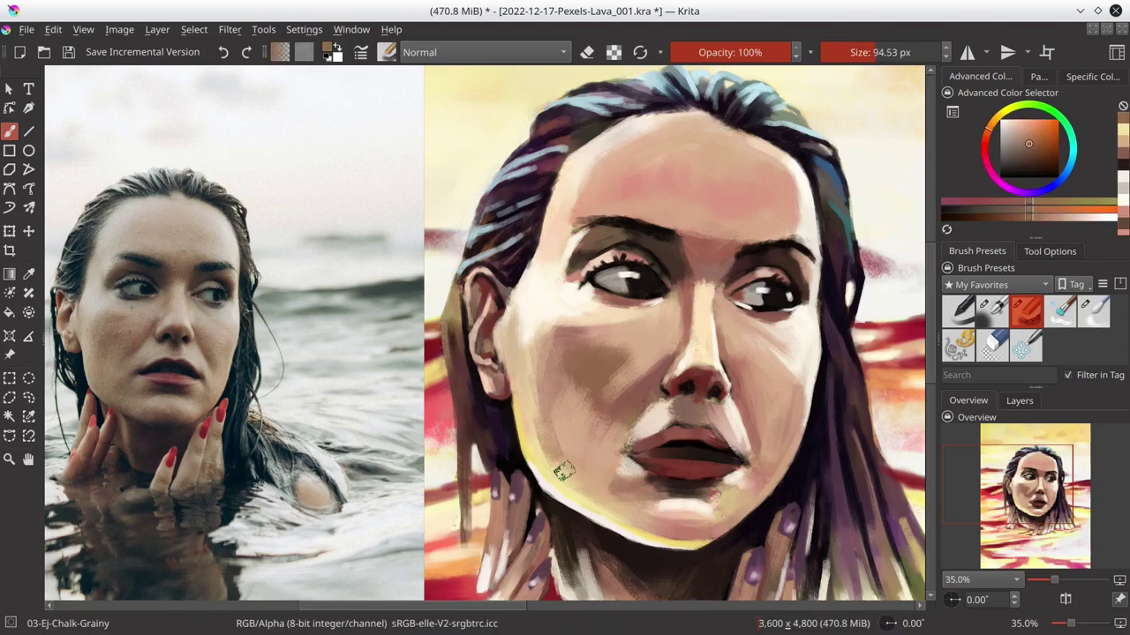
mouse_move(560, 467)
mouse_down()
mouse_move(581, 382)
mouse_move(618, 441)
mouse_up()
ctrl+click(627, 388)
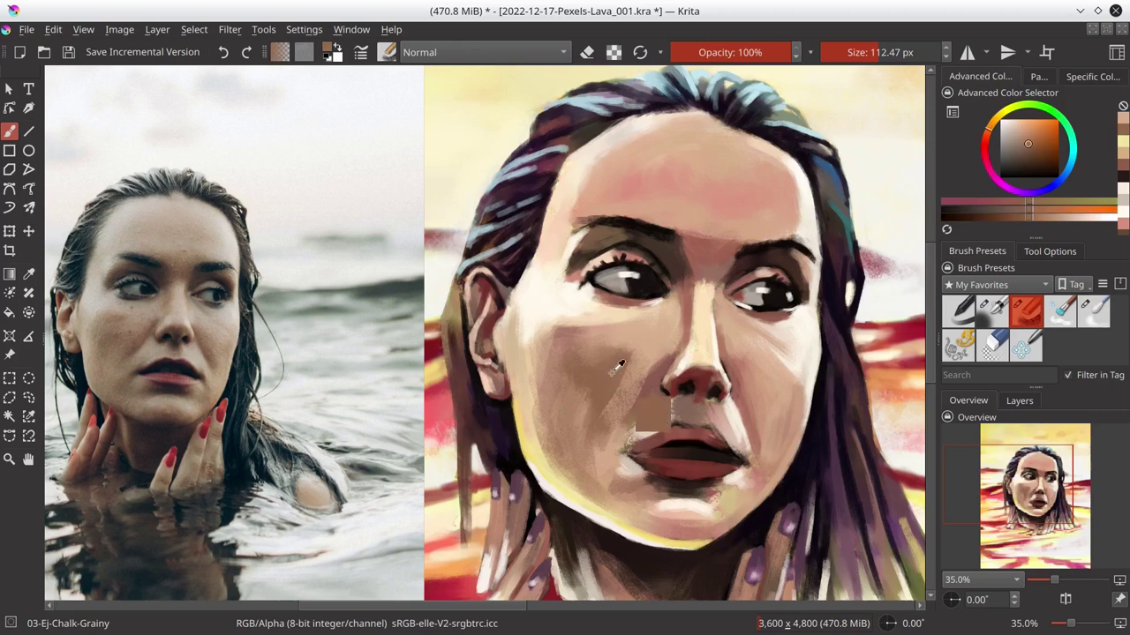
drag(582, 371, 618, 468)
- Repaint the jaw and cheek with lighter tan strokes to smooth them
ctrl+click(764, 446)
drag(759, 388, 767, 467)
drag(768, 415, 781, 490)
drag(565, 335, 609, 441)
drag(575, 375, 565, 415)
ctrl+click(635, 392)
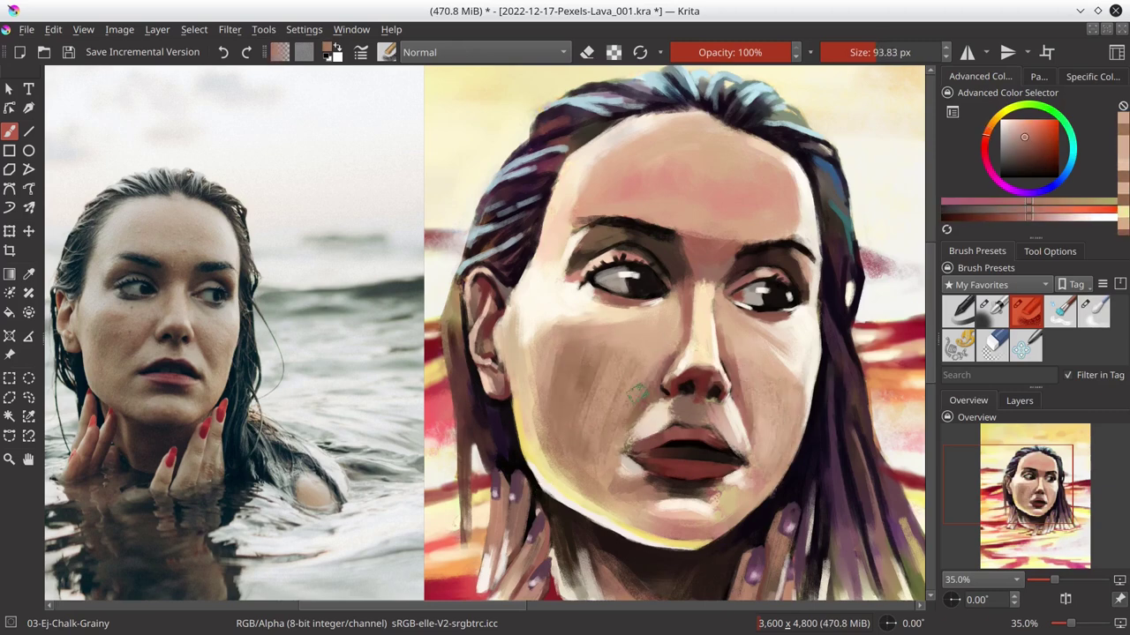
- Pick light peach and darker muted red tones, then save the painting
ctrl+click(663, 386)
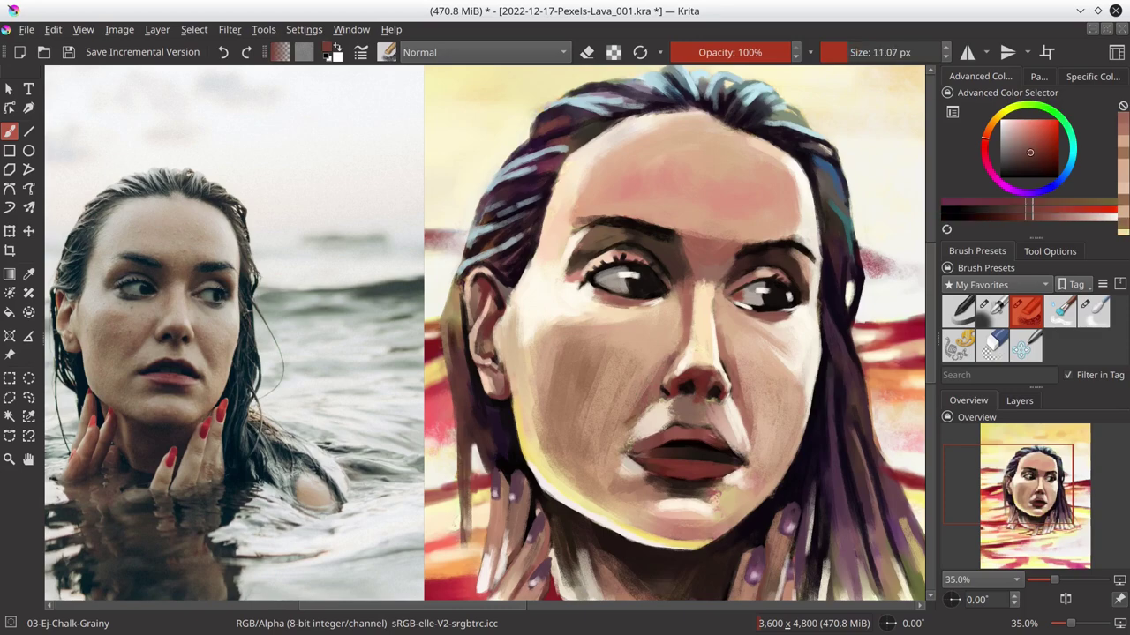
ctrl+click(635, 420)
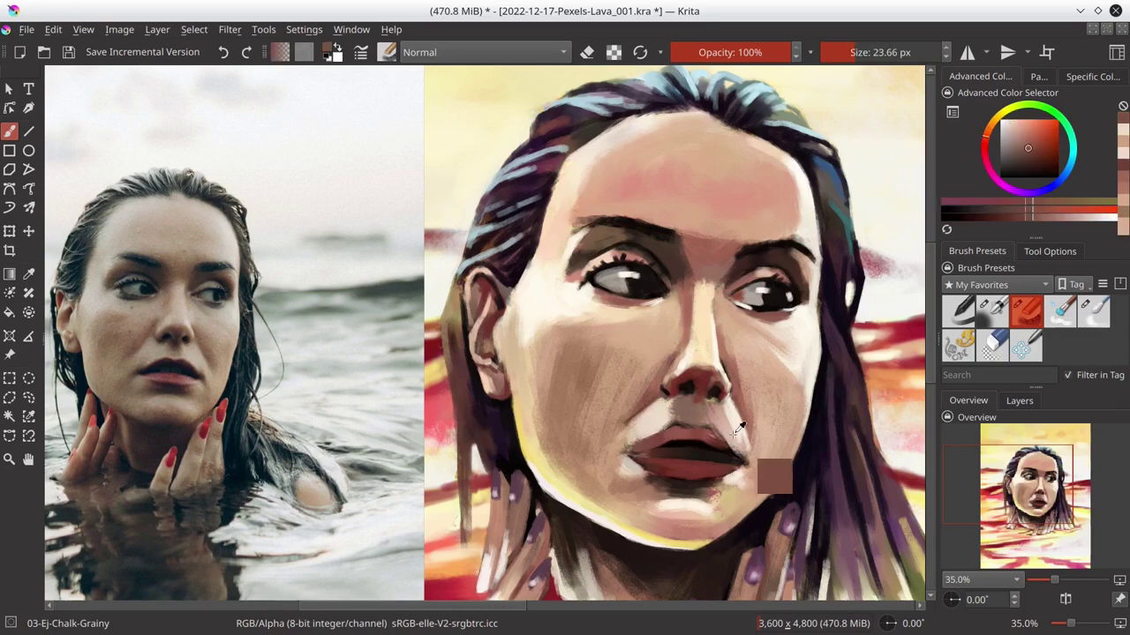
ctrl+click(768, 467)
ctrl+click(741, 388)
key(ctrl+s)
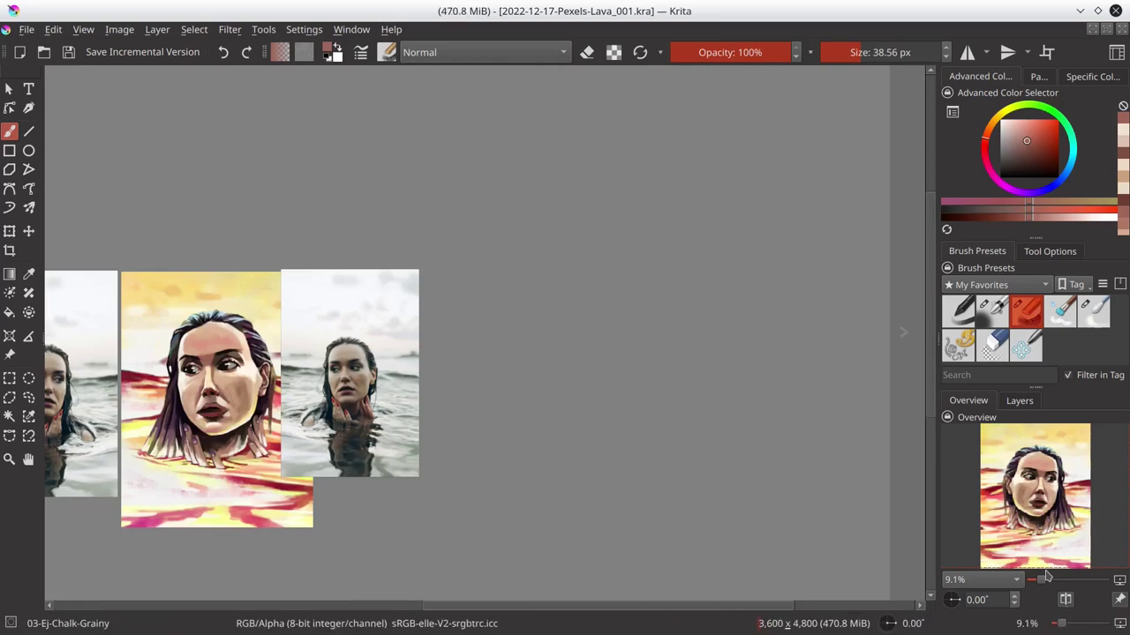
- Copy the selected face patch beside the ear onto a new layer and deselect
scroll(485, 335, up, 5)
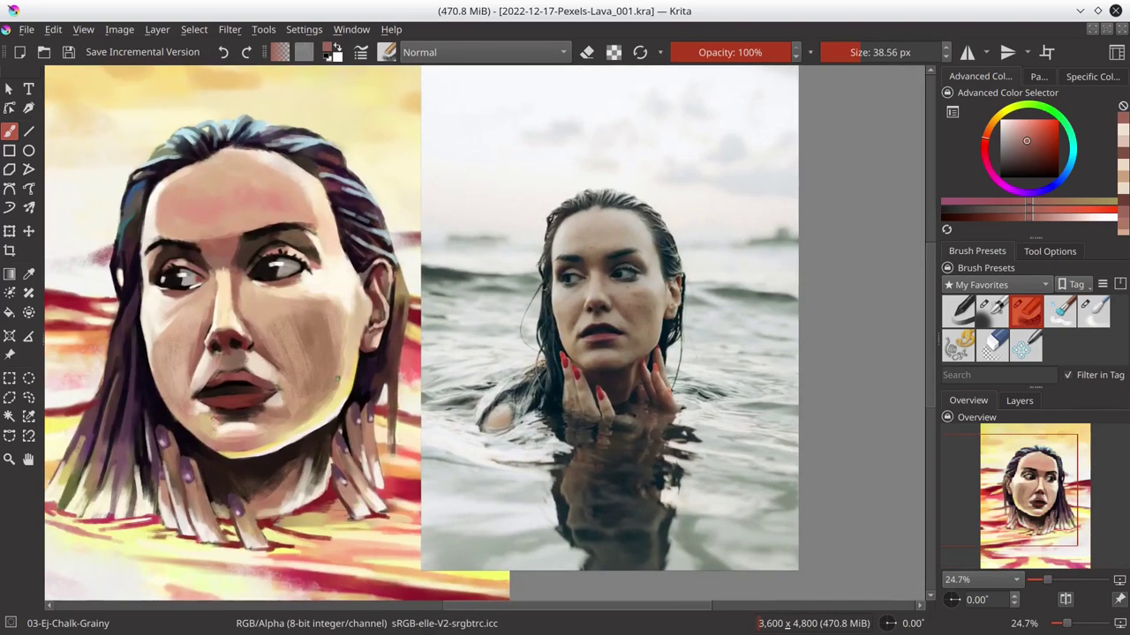
double_click(404, 270)
click(53, 29)
click(88, 166)
click(194, 29)
- Nudge the pasted patch slightly up and left, then return to the freehand brush
click(176, 75)
key(t)
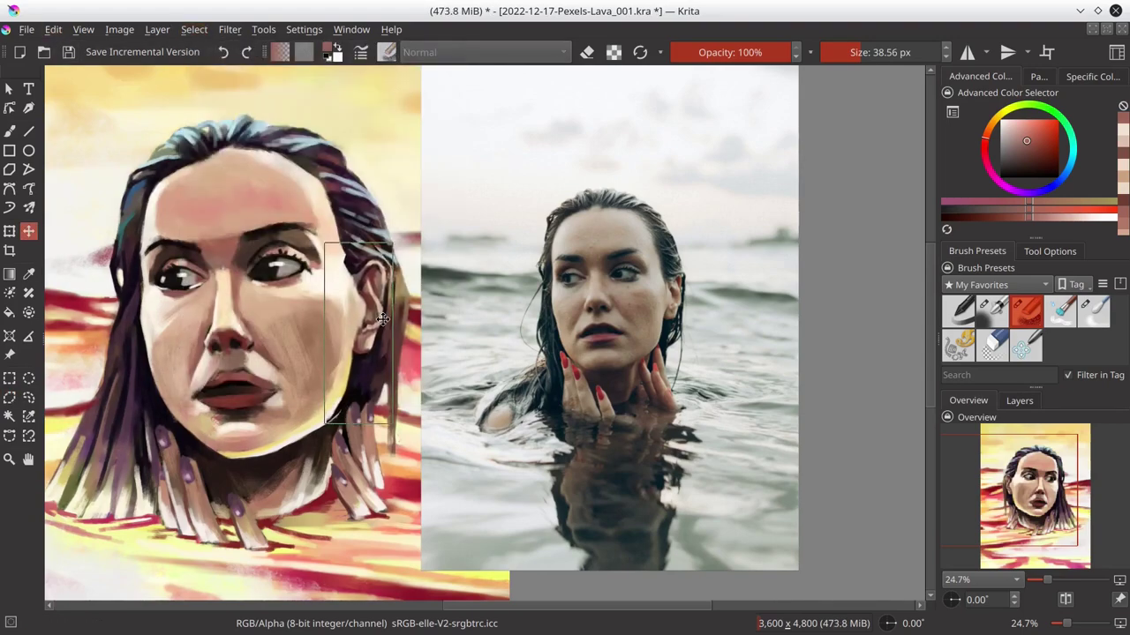
drag(382, 319, 382, 318)
click(10, 131)
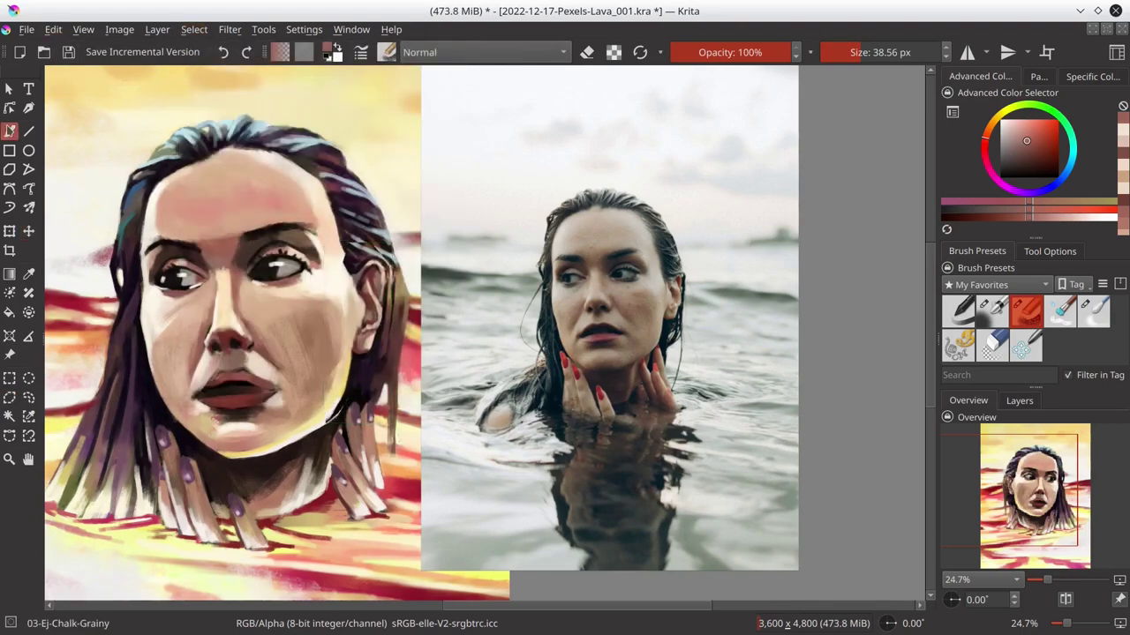
click(1019, 400)
click(968, 401)
- Sample a dark purple-pink from the hair and paint dark strokes along the hair edge
scroll(372, 452, up, 2)
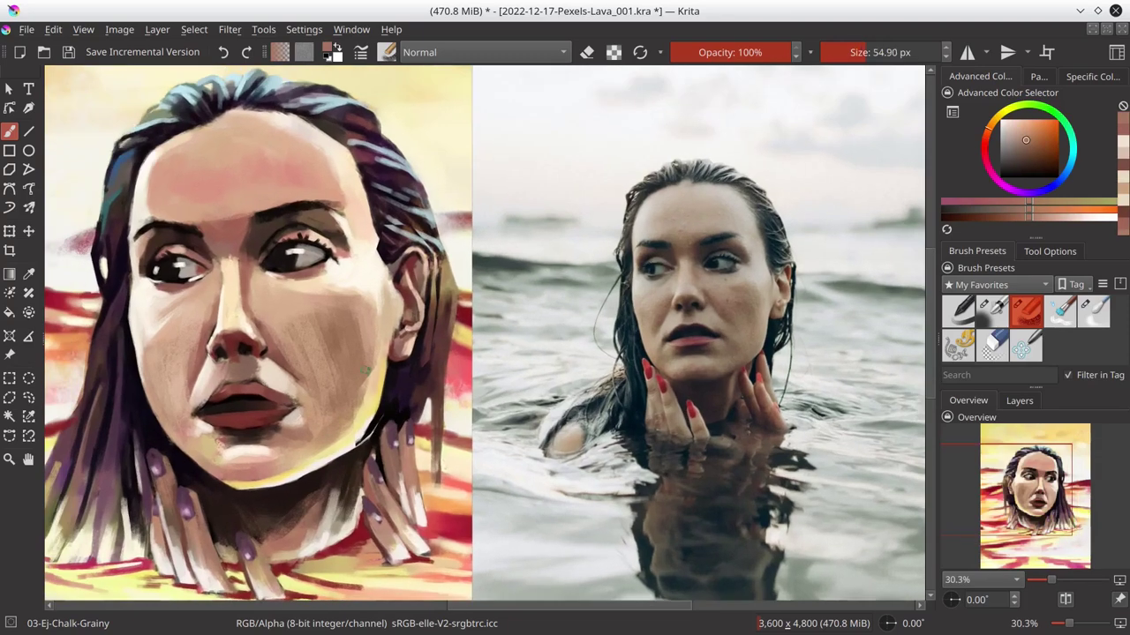
ctrl+click(371, 452)
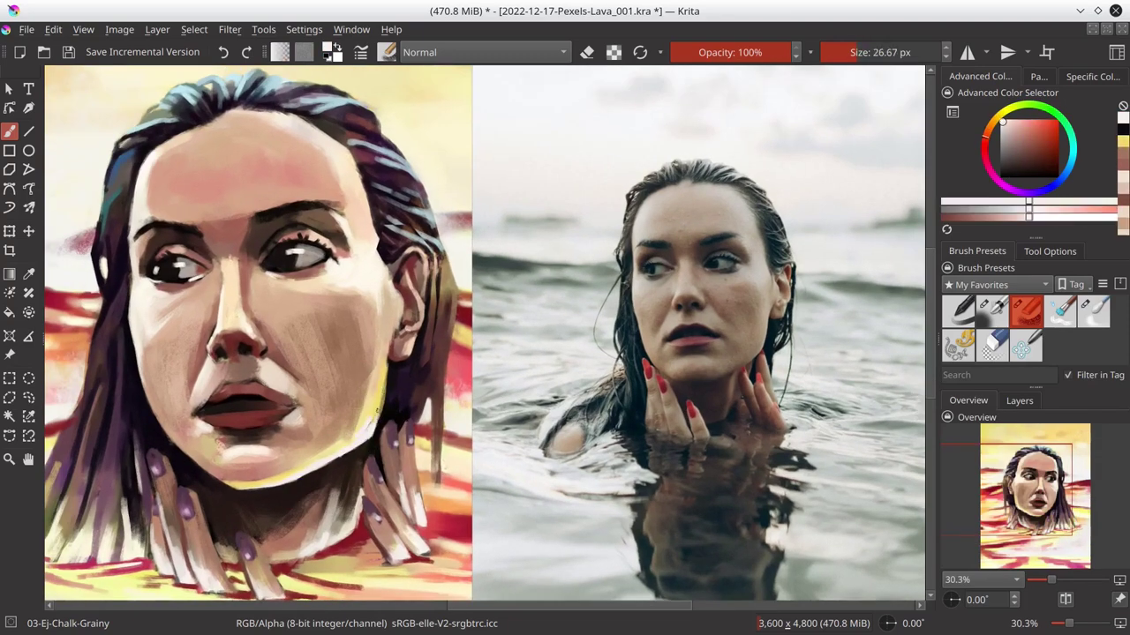
ctrl+click(355, 133)
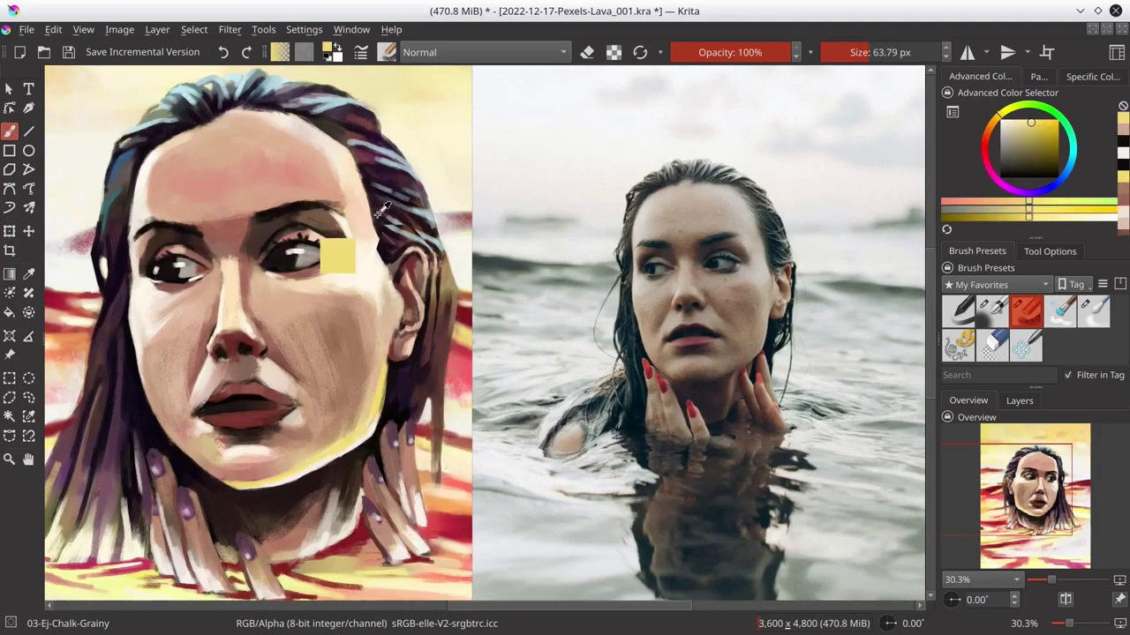
ctrl+click(402, 379)
drag(402, 398, 433, 256)
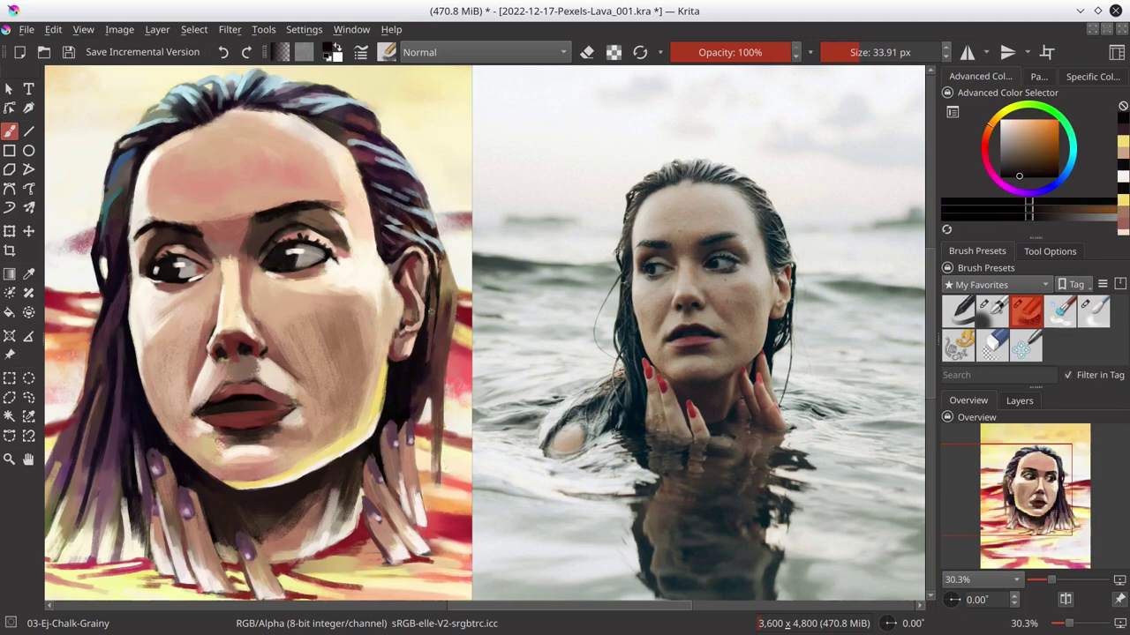
drag(441, 397, 437, 260)
ctrl+click(446, 291)
drag(445, 317, 439, 254)
ctrl+click(442, 282)
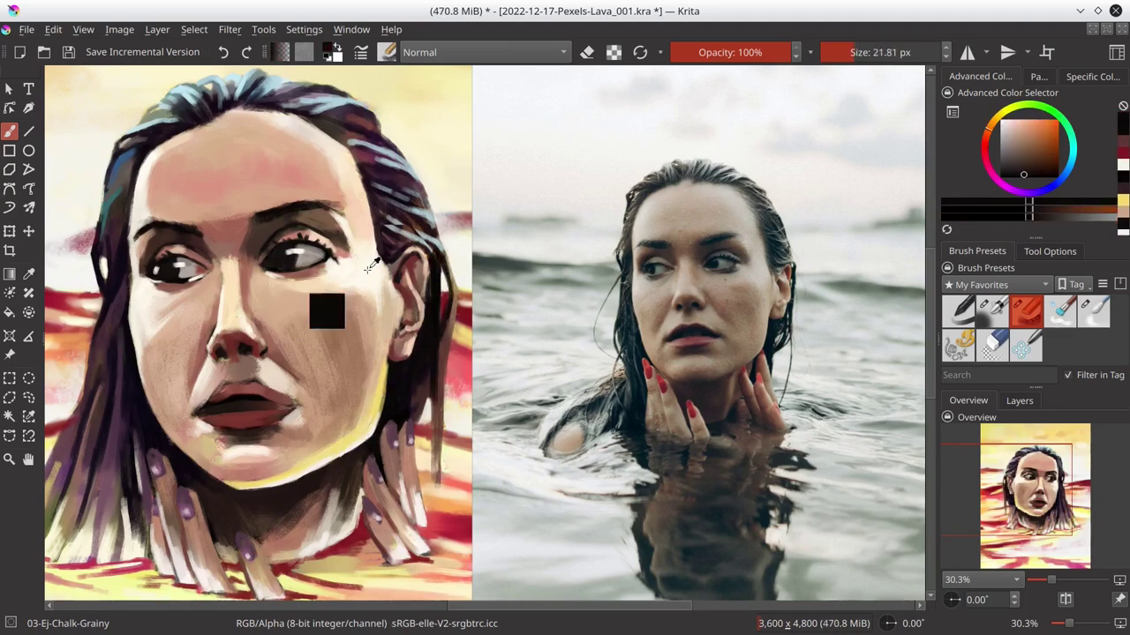
- Sample pale yellow, dark brown, pale cream and lip red tones, saving twice
ctrl+click(326, 460)
ctrl+click(331, 476)
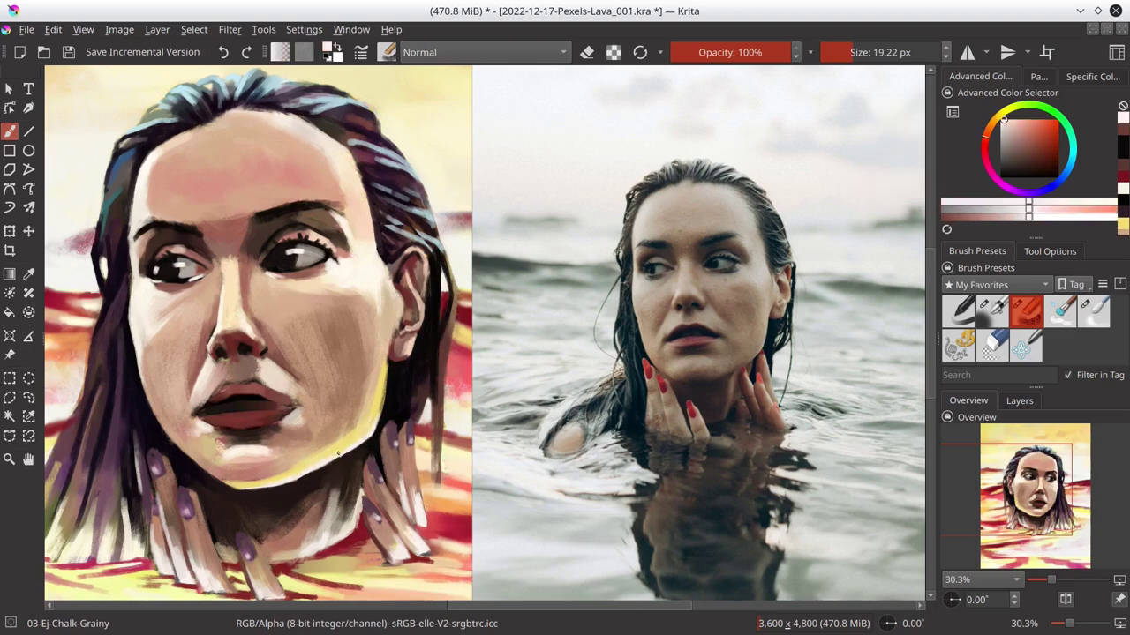
ctrl+click(340, 455)
key(ctrl+s)
ctrl+click(388, 386)
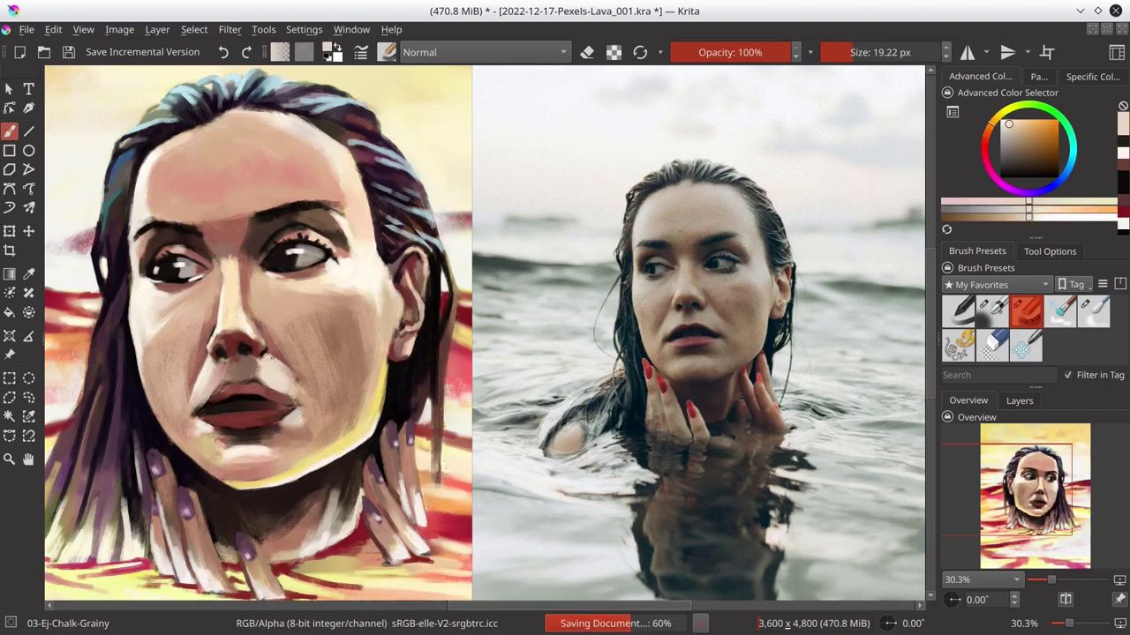
ctrl+click(282, 367)
ctrl+click(207, 404)
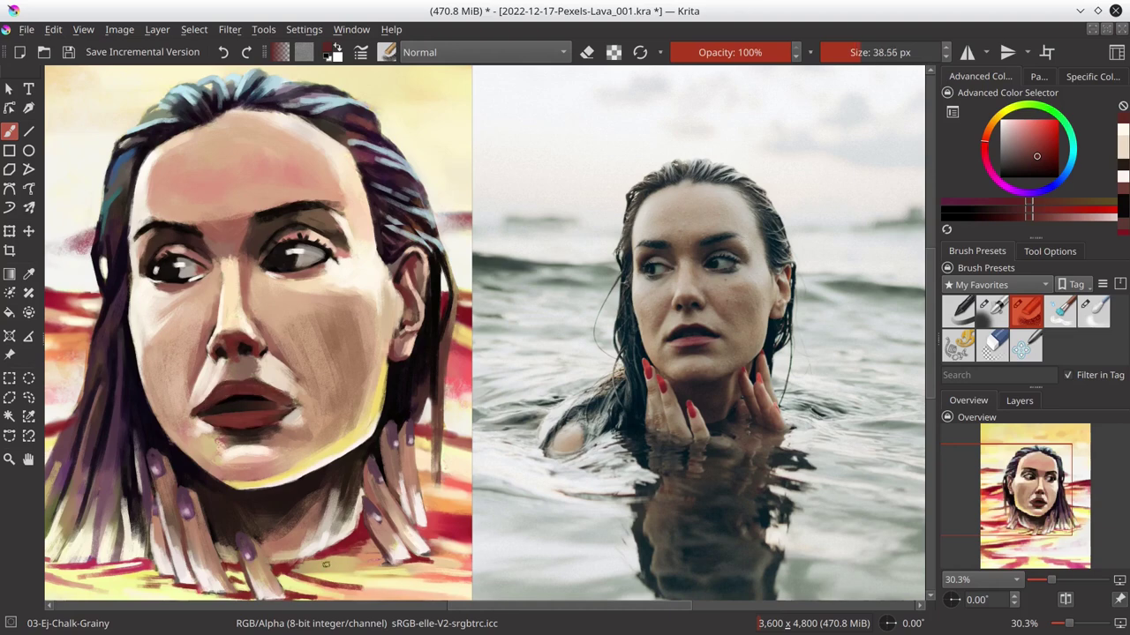
key(ctrl+s)
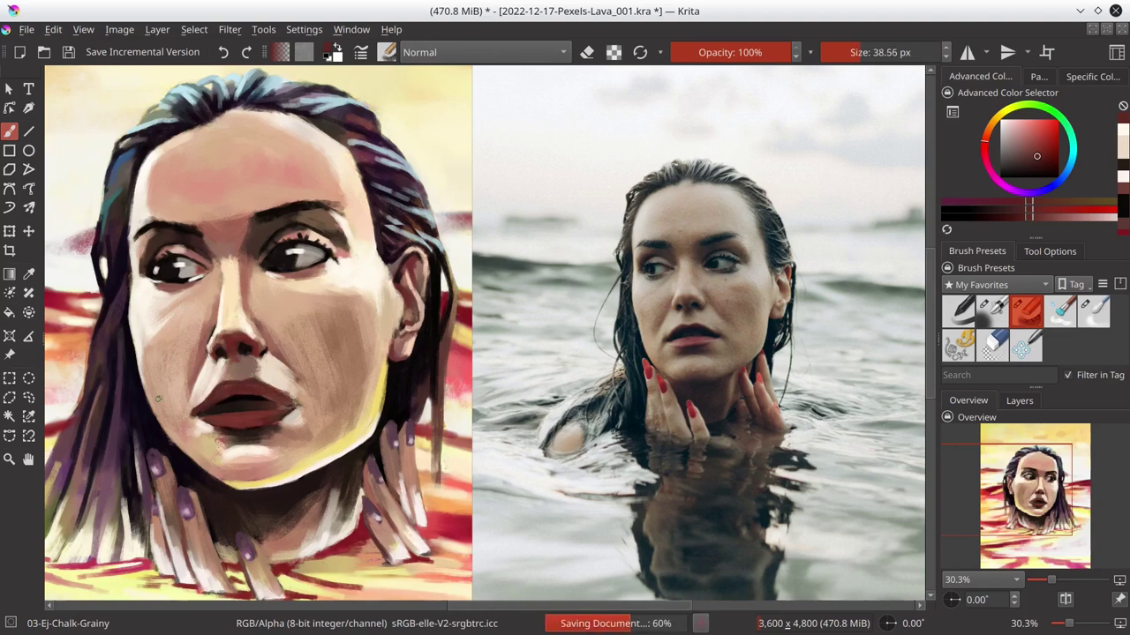
- Sample peach skin, chin shadow, lip reds and pale yellow-tan from the painting
ctrl+click(158, 399)
ctrl+click(252, 474)
ctrl+click(161, 396)
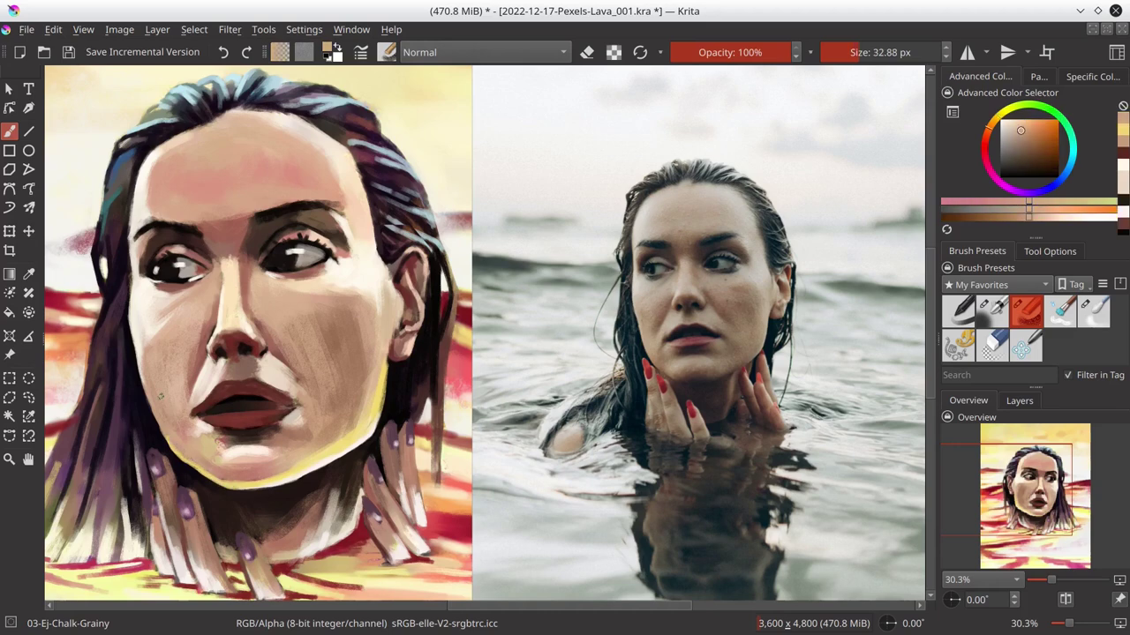
ctrl+click(186, 458)
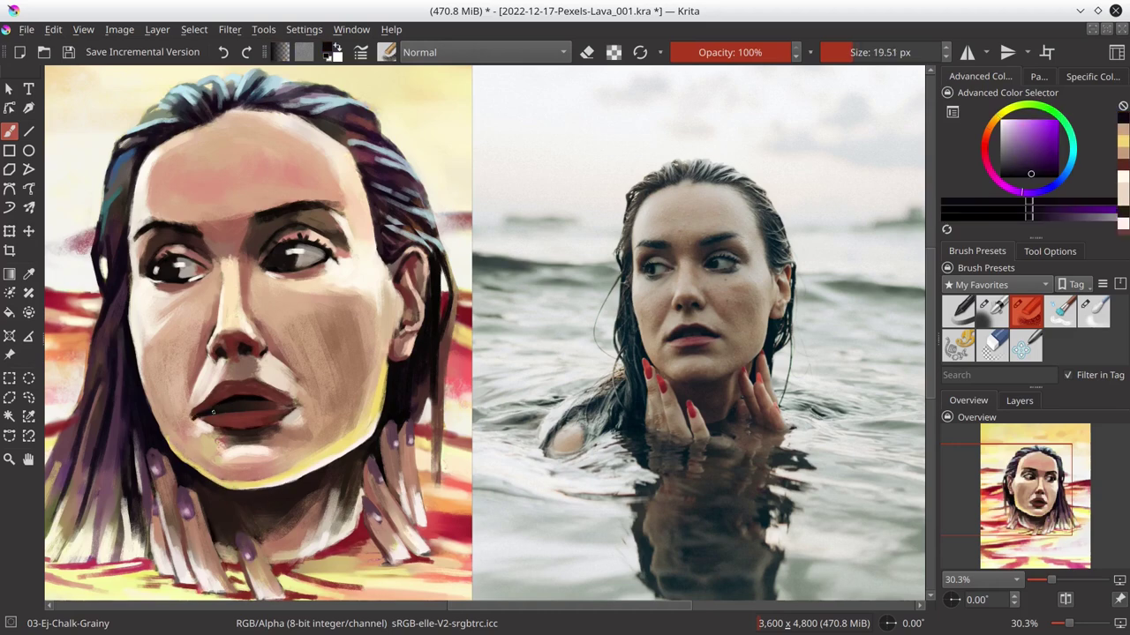
ctrl+click(296, 402)
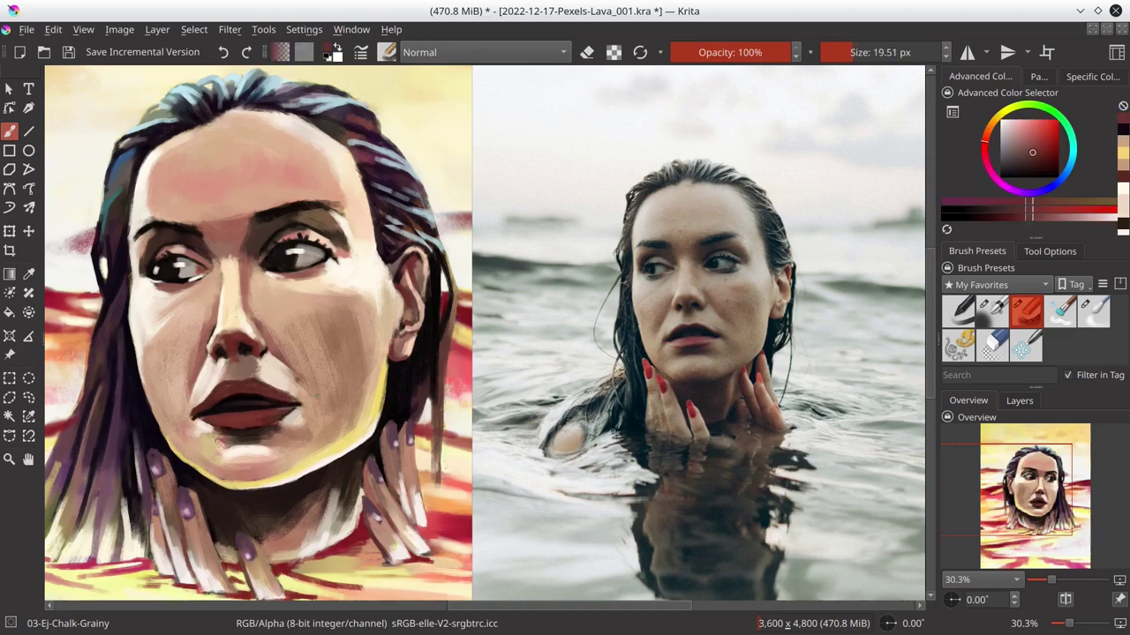
ctrl+click(232, 447)
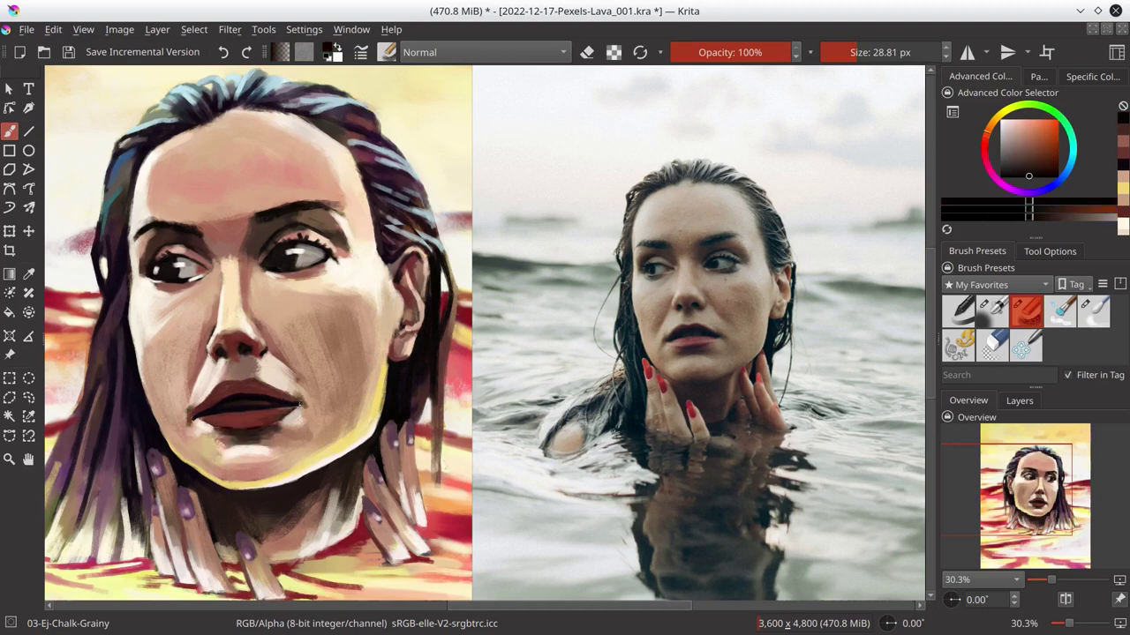
ctrl+click(234, 414)
ctrl+click(230, 420)
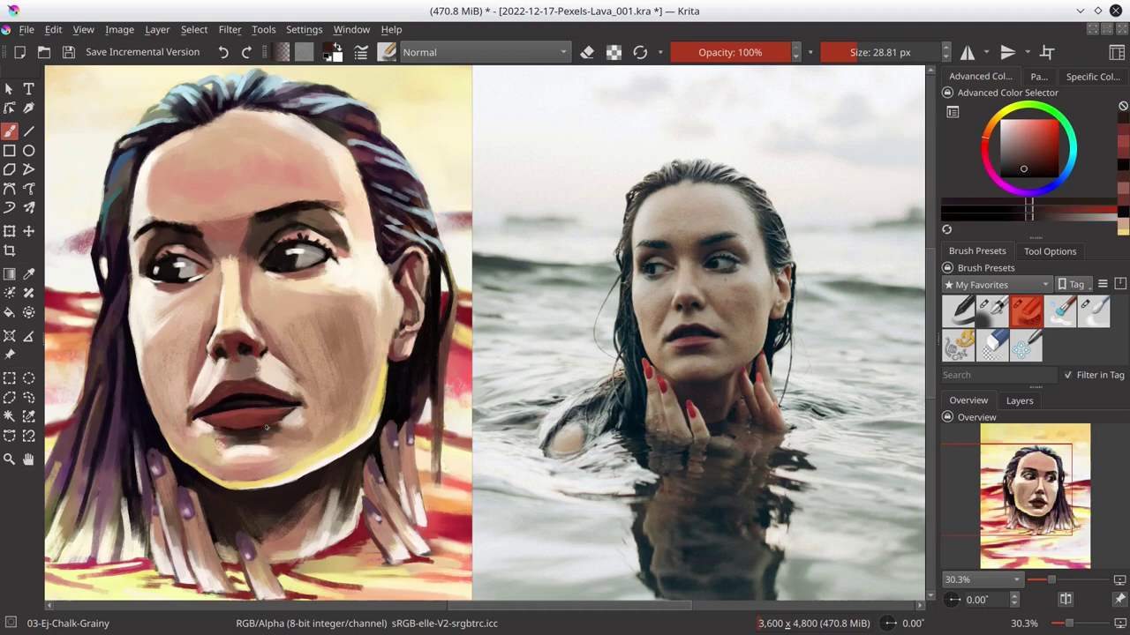
ctrl+click(273, 426)
ctrl+click(205, 425)
- Sample dark reds and desaturated red-browns from around the lips
ctrl+click(218, 441)
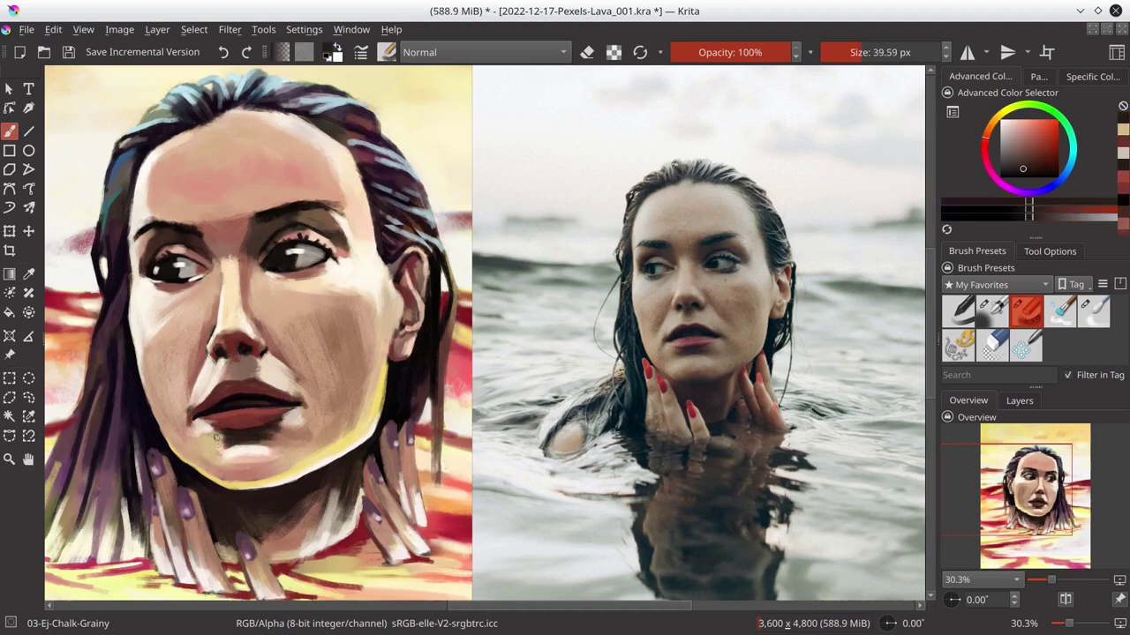
ctrl+click(256, 446)
ctrl+click(279, 430)
ctrl+click(221, 426)
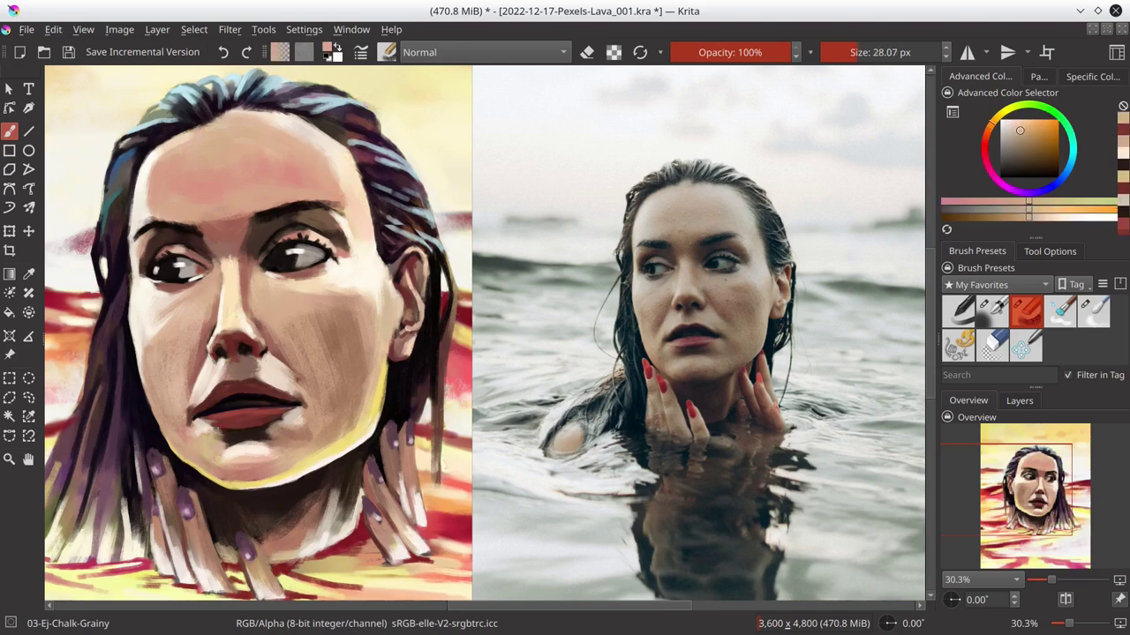
ctrl+click(212, 429)
ctrl+click(273, 433)
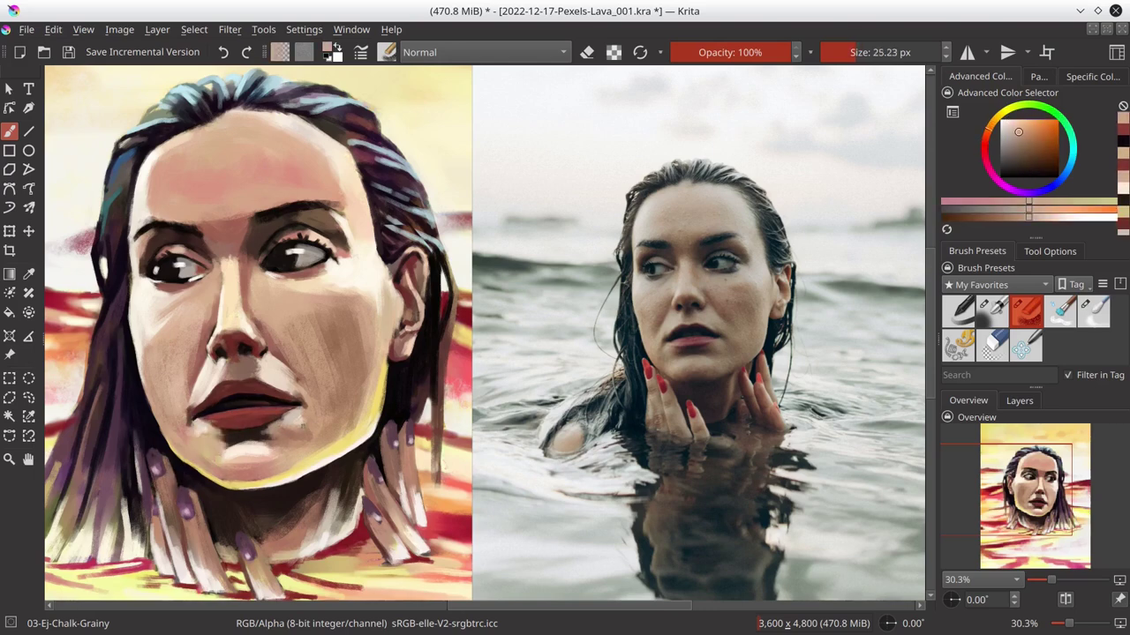
ctrl+click(223, 441)
- Brush a light pink highlight onto the lower lip, then sample dark red-brown and purple
ctrl+click(257, 506)
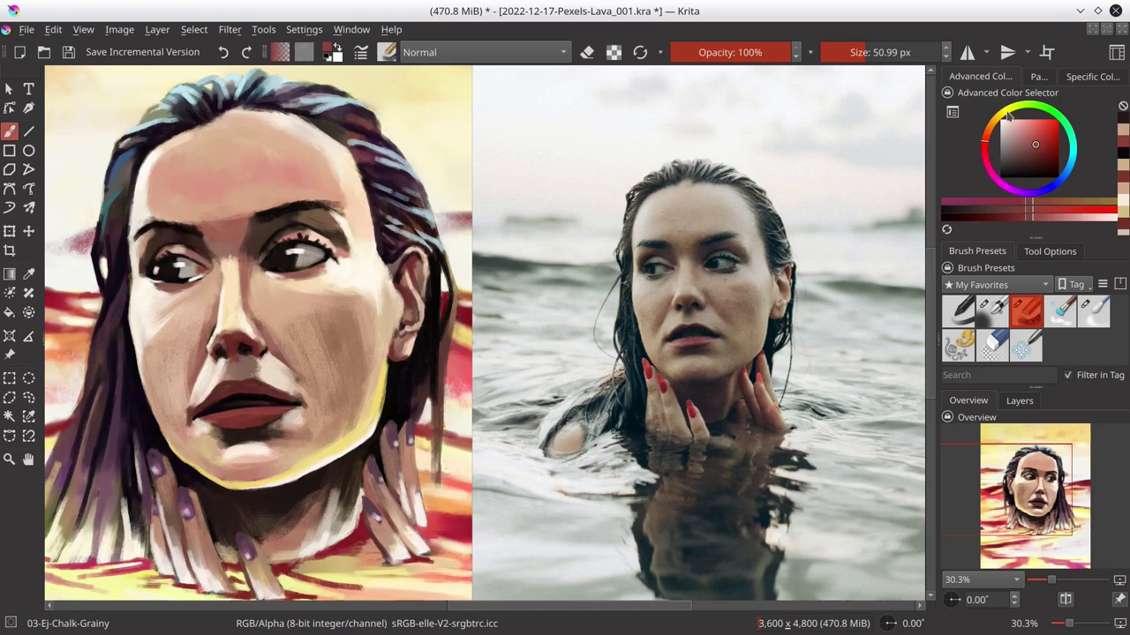
ctrl+click(217, 416)
drag(212, 419, 230, 421)
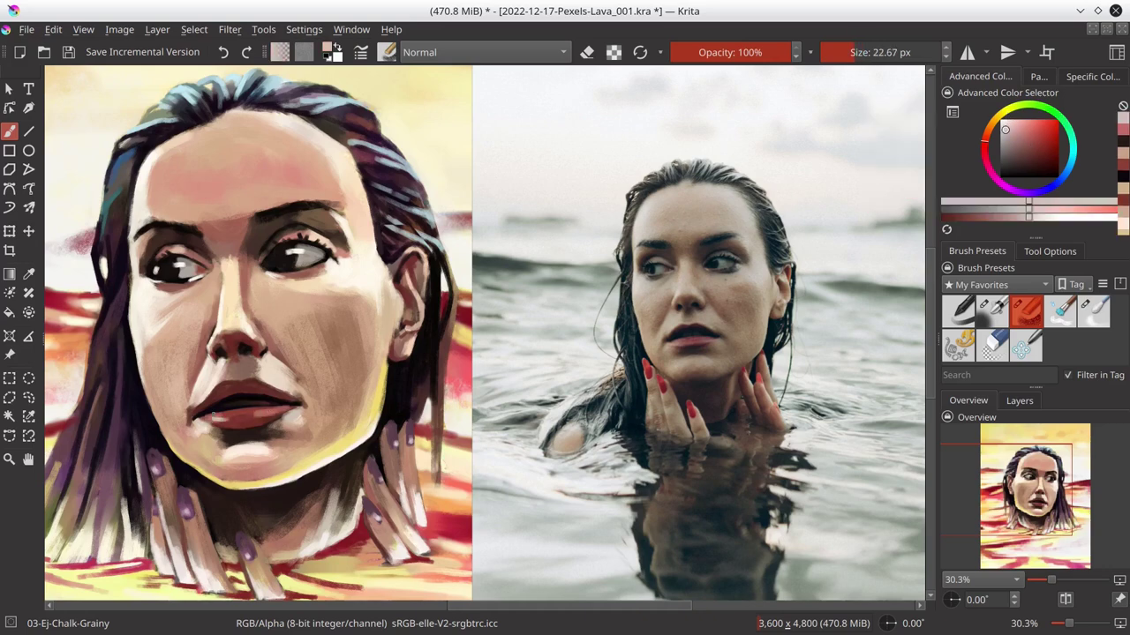
ctrl+click(275, 409)
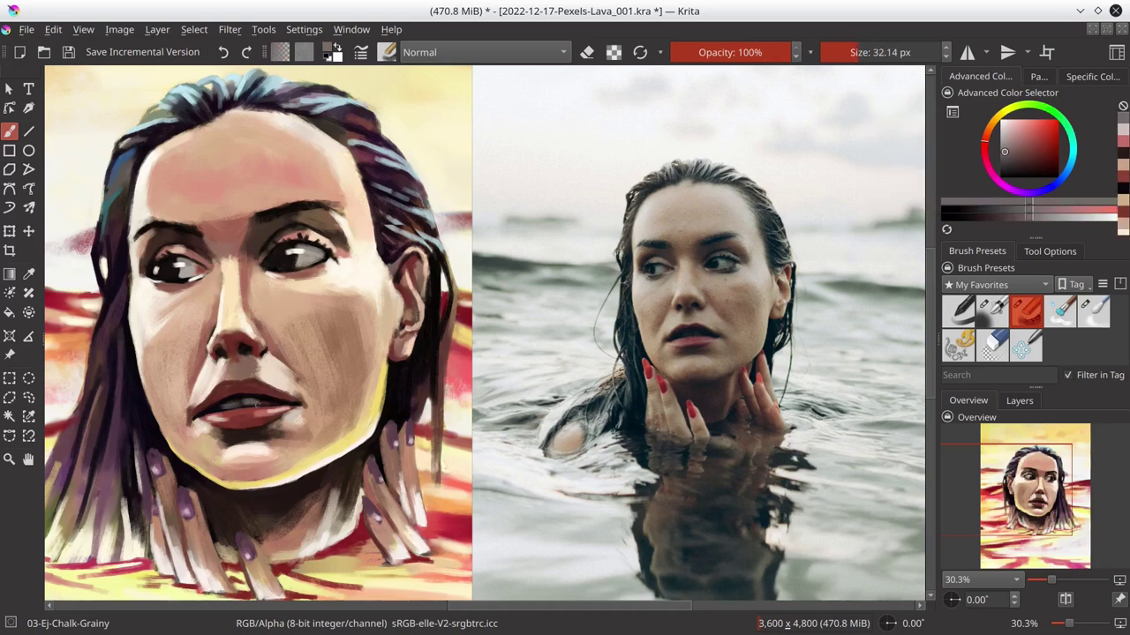
ctrl+click(414, 291)
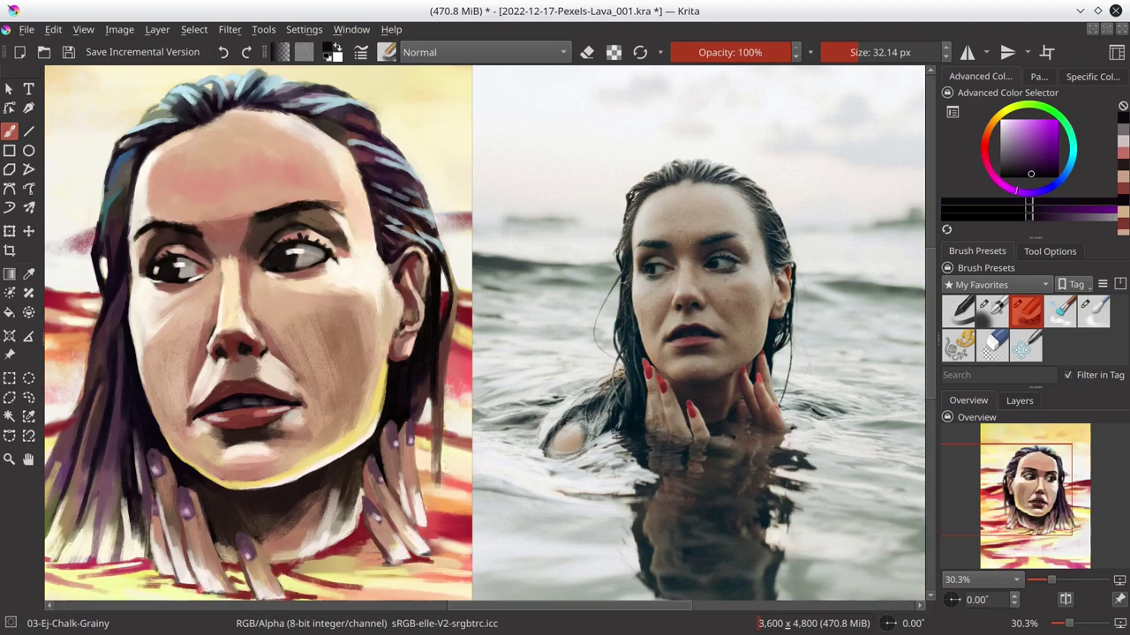
scroll(220, 423, down, 5)
- Sample a red-brown and a lighter orange tone, then save the painting
scroll(283, 375, up, 3)
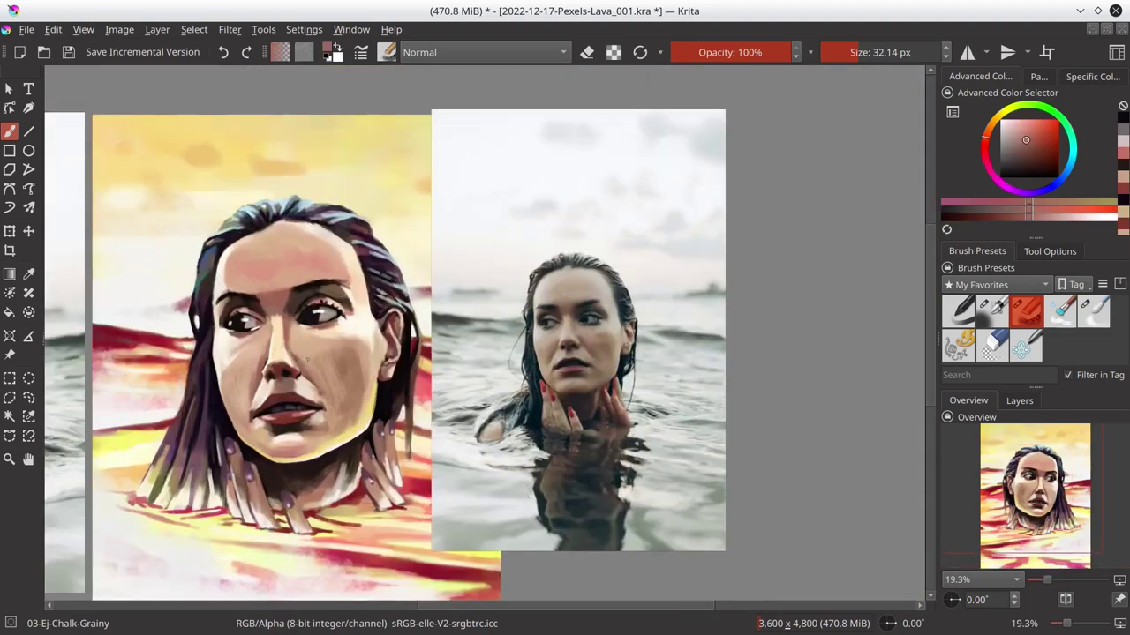
ctrl+click(245, 404)
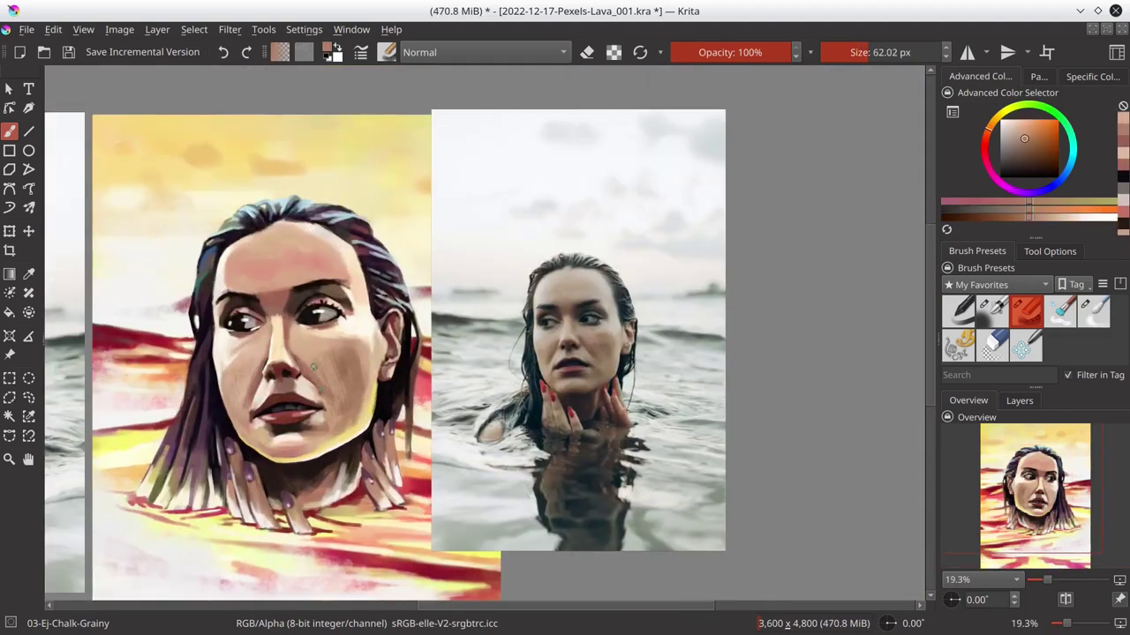
key(bracketright)
ctrl+click(253, 448)
scroll(353, 459, down, 3)
key(ctrl+s)
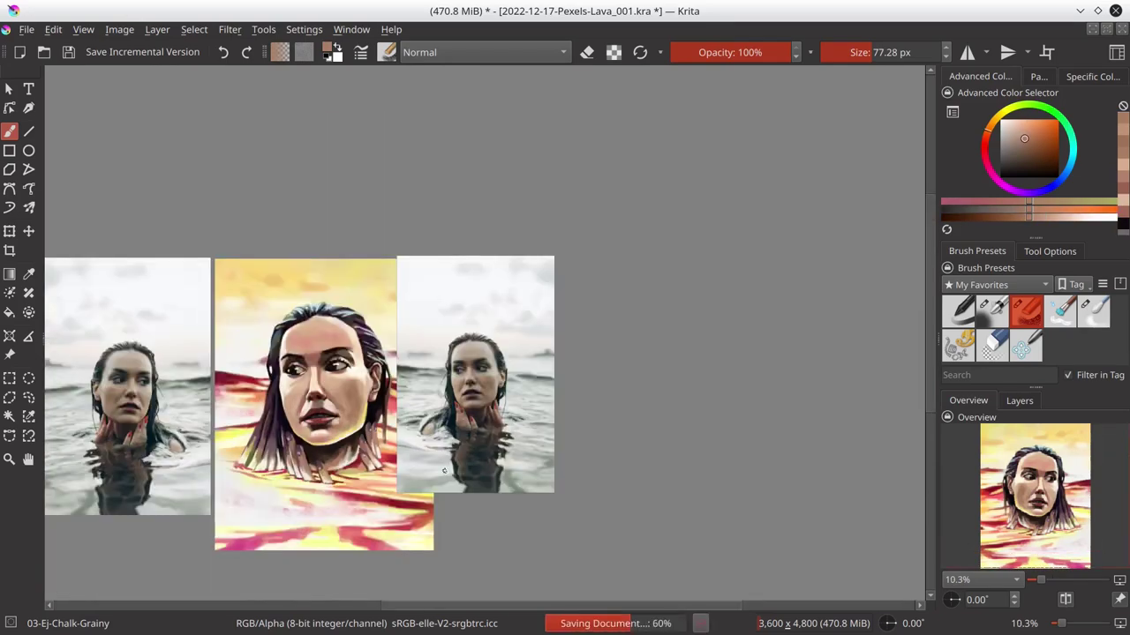
- Sample face and chin tones and save 2022-12-17-Pexels-Lava_001.kra again
scroll(301, 433, up, 4)
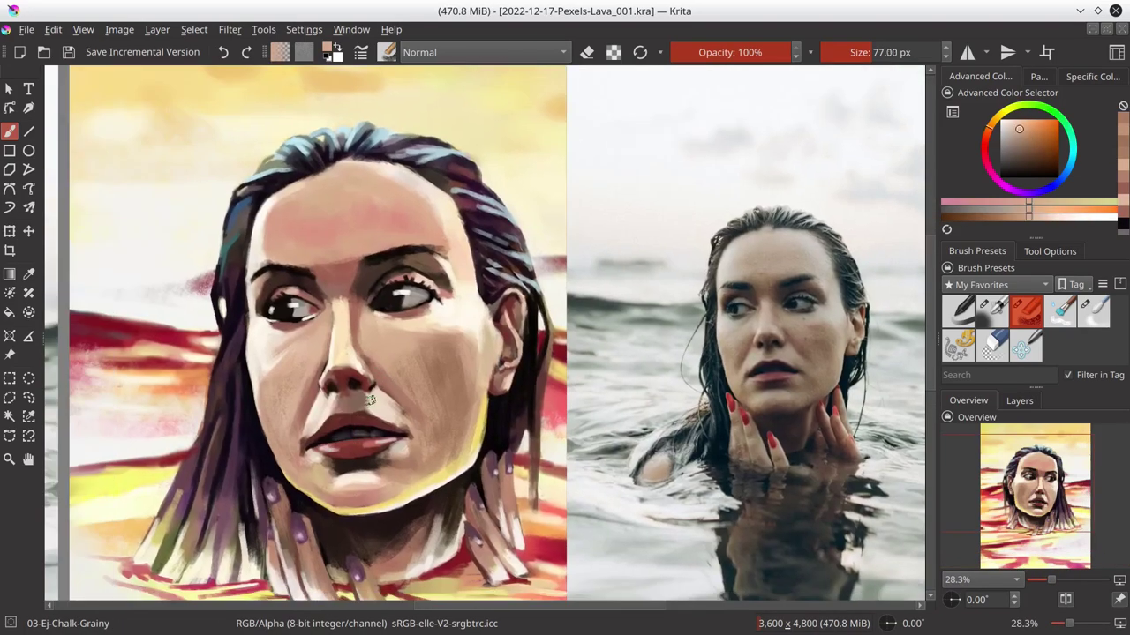
key(bracketleft)
key(bracketleft)
ctrl+click(335, 401)
ctrl+click(406, 391)
scroll(406, 391, down, 3)
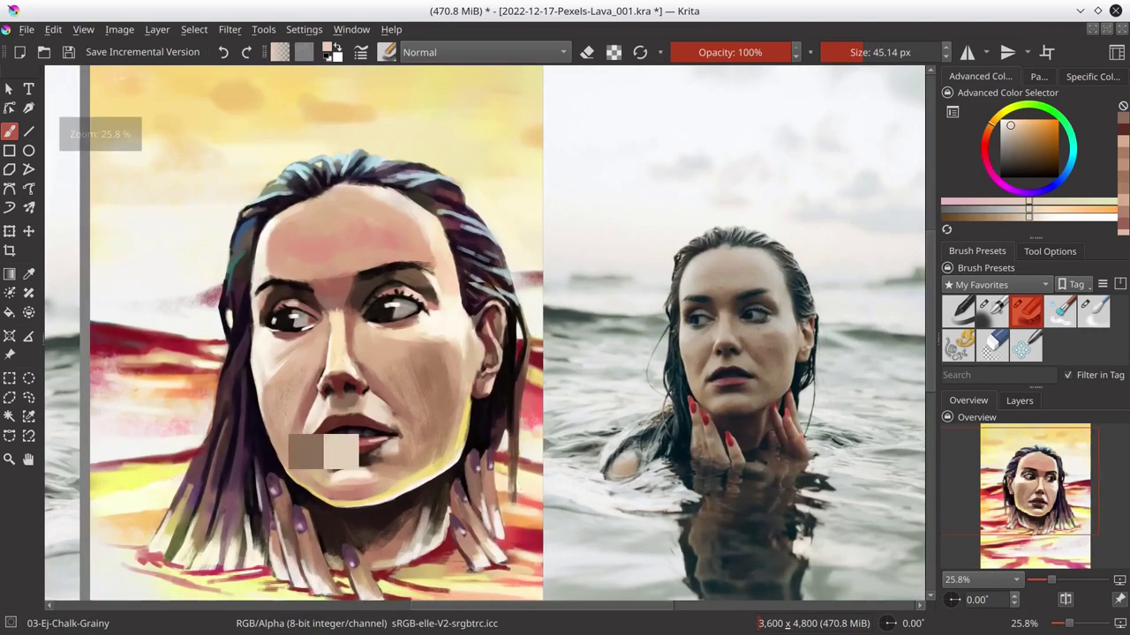
key(ctrl+s)
- Move the right reference photo further right and undo the accidental deletion of the left one
drag(632, 471, 768, 466)
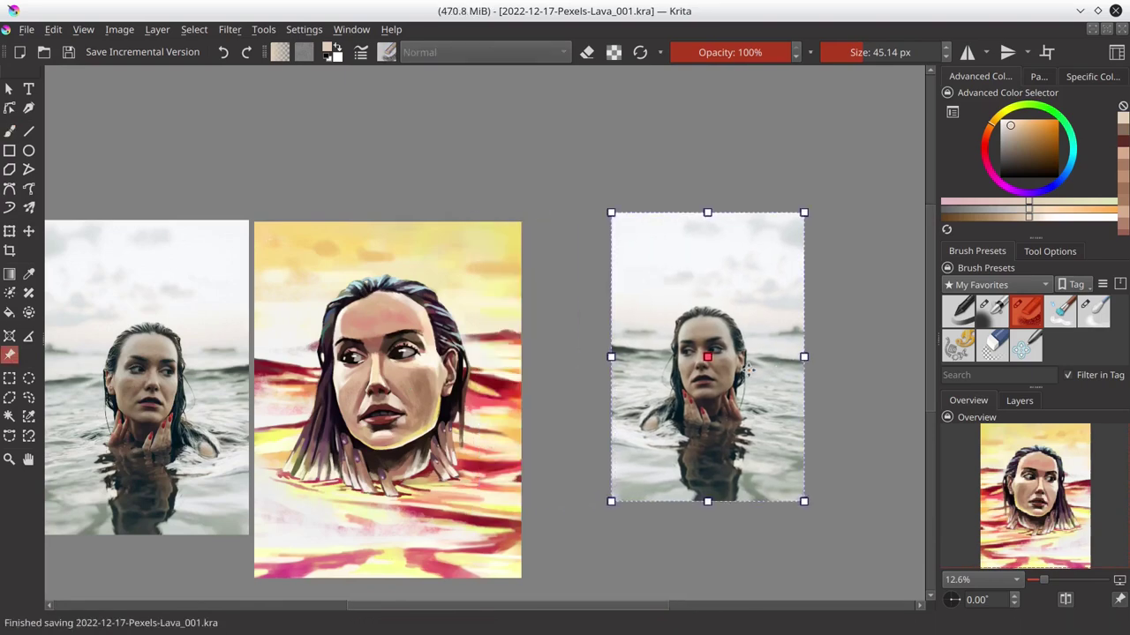
click(1065, 599)
click(1020, 401)
key(ctrl+a)
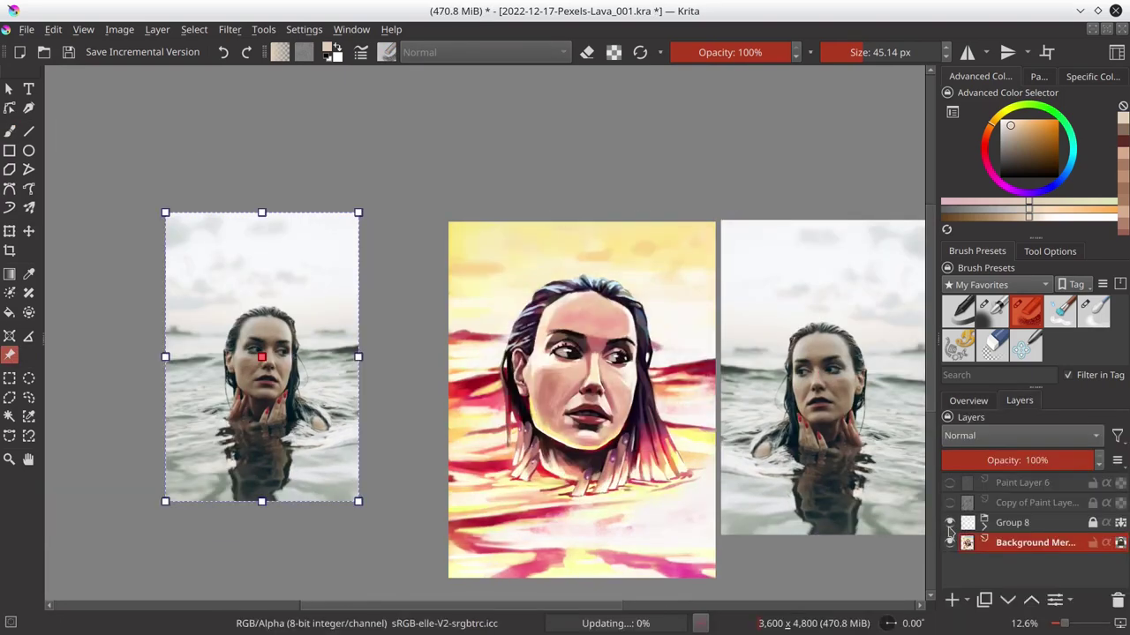
click(53, 29)
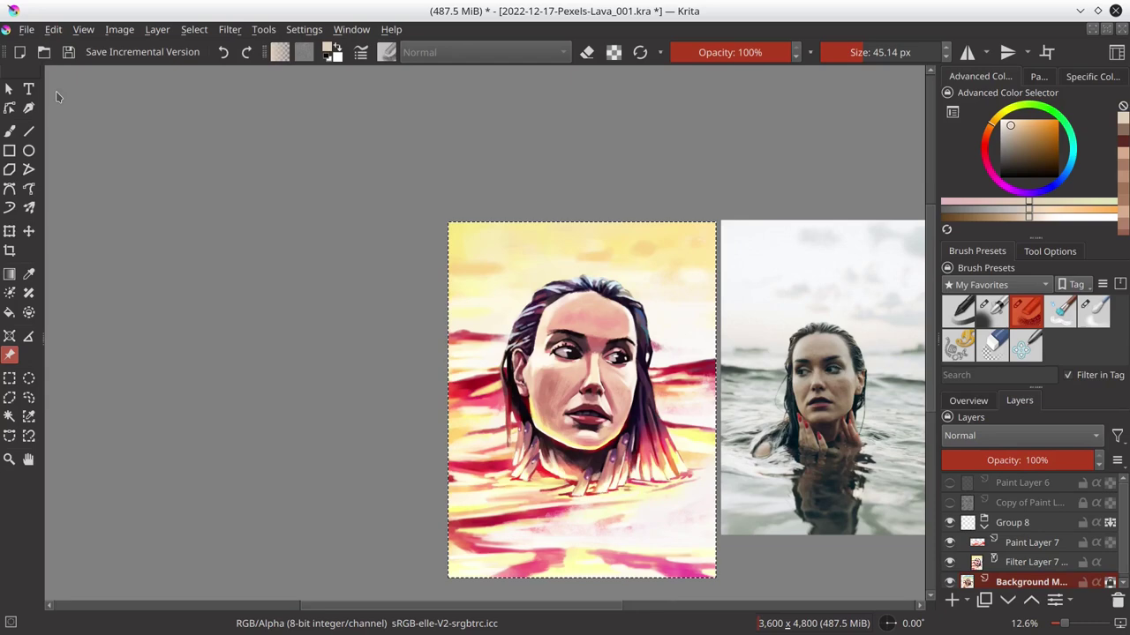
click(53, 29)
click(88, 49)
key(Escape)
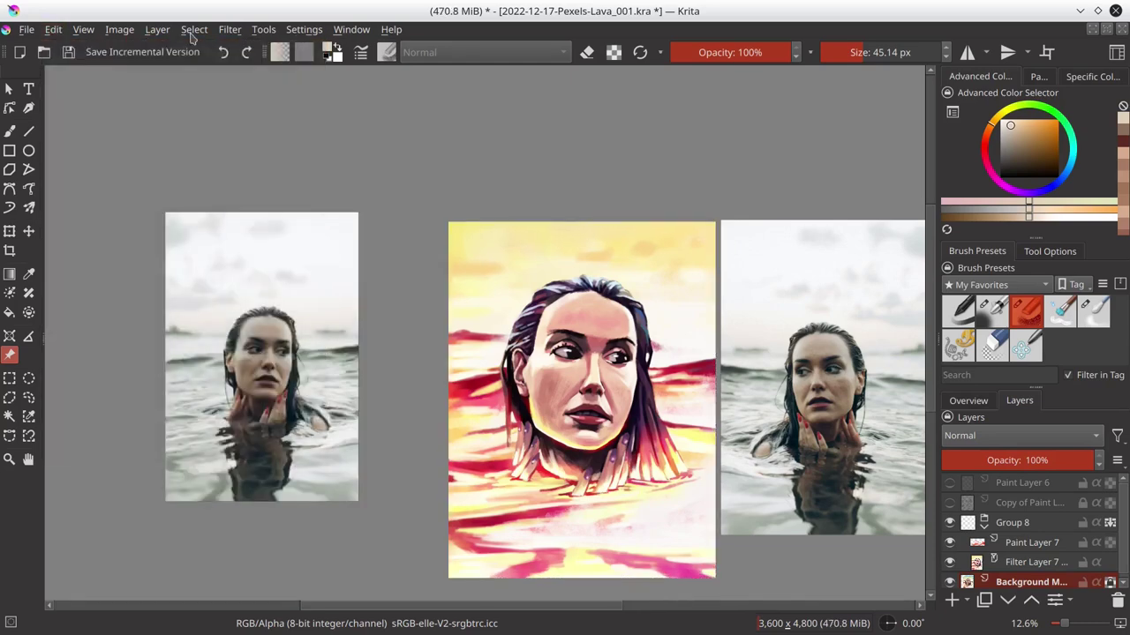
- Make Color Dodge layer Paint Layer 7 active, undo the last stroke, and save
click(1032, 538)
click(54, 29)
click(88, 48)
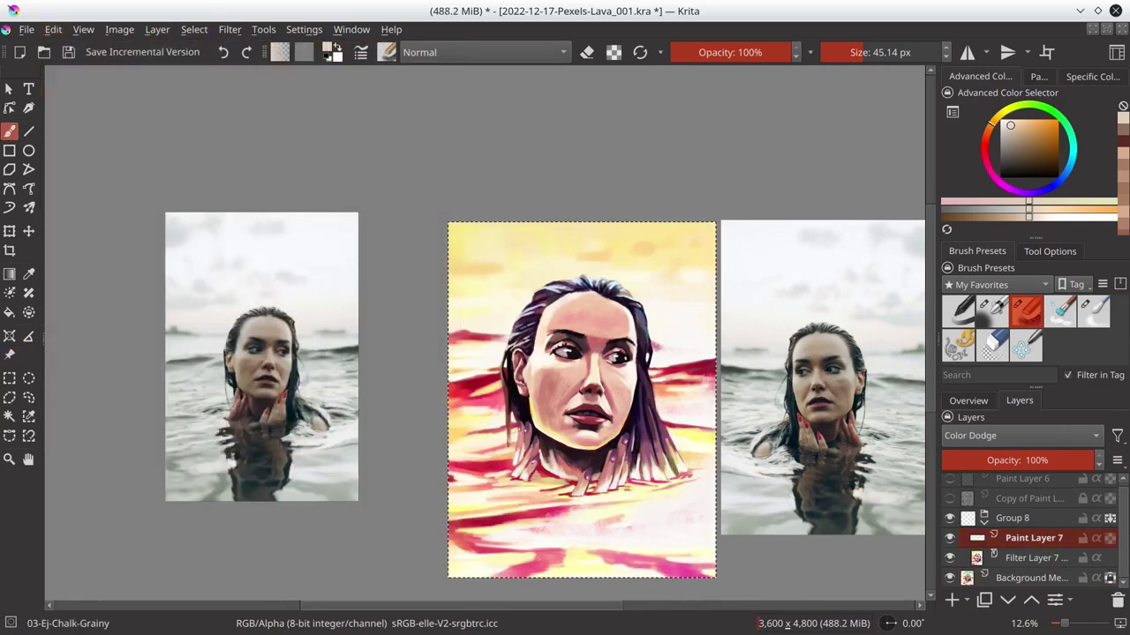
key(/)
key(ctrl+s)
- Resize the 02-Ej-Airbrush-Soft brush for the orange-red glow, review the whole painting, and save
mouse_move(549, 436)
mouse_down()
mouse_move(666, 417)
mouse_move(537, 423)
mouse_up()
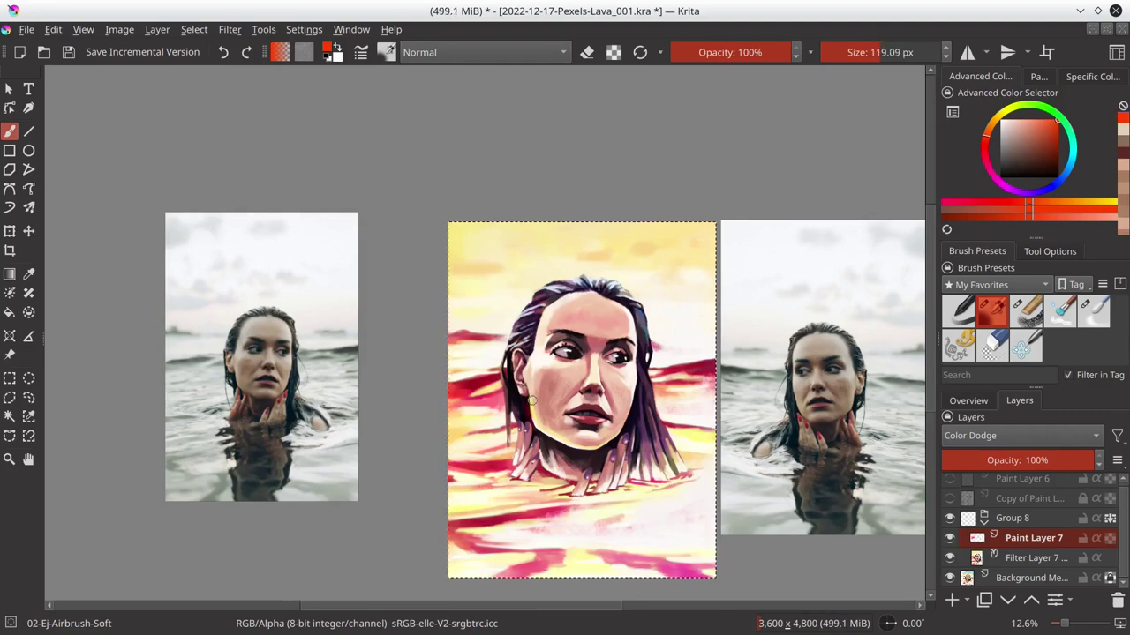
scroll(605, 468, up, 3)
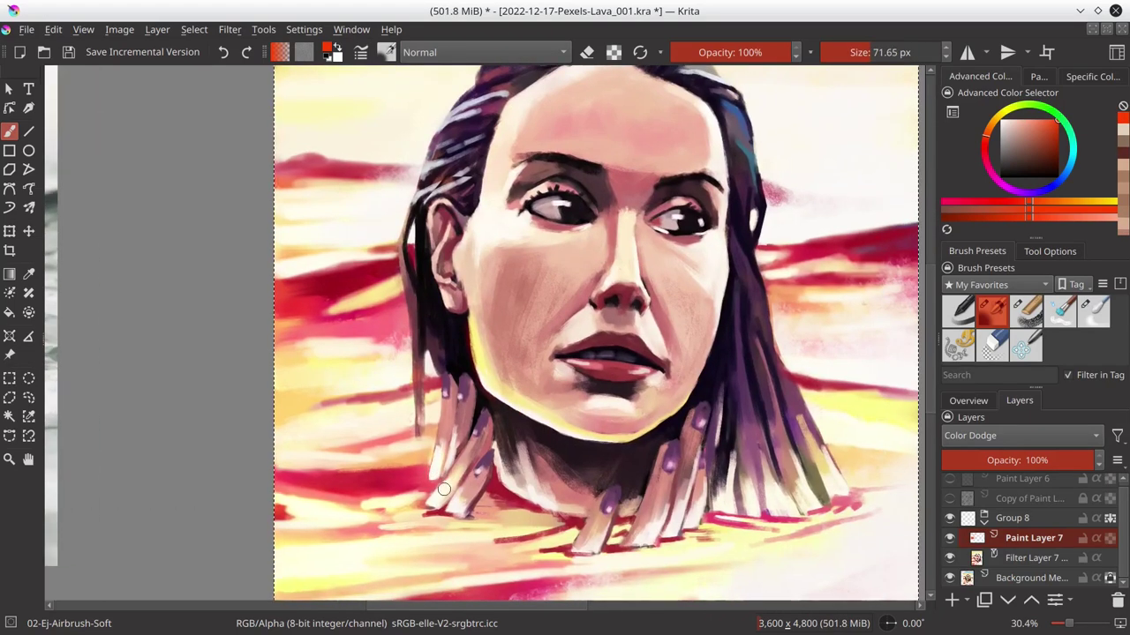
drag(468, 490, 512, 473)
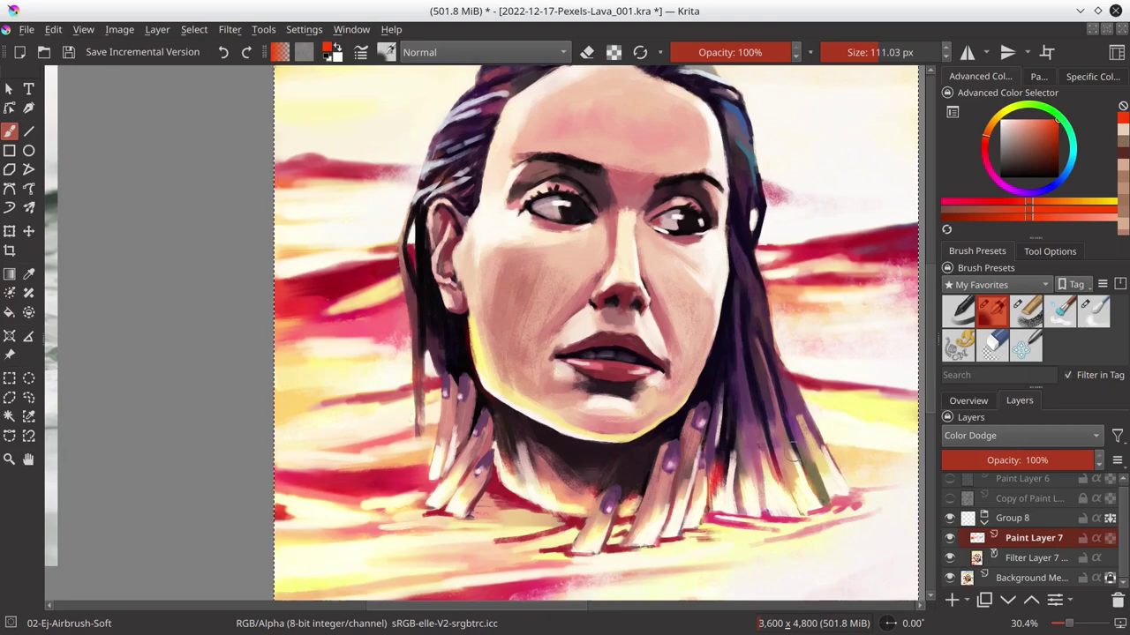
mouse_move(574, 433)
mouse_down()
mouse_move(539, 432)
mouse_move(561, 432)
mouse_up()
click(968, 400)
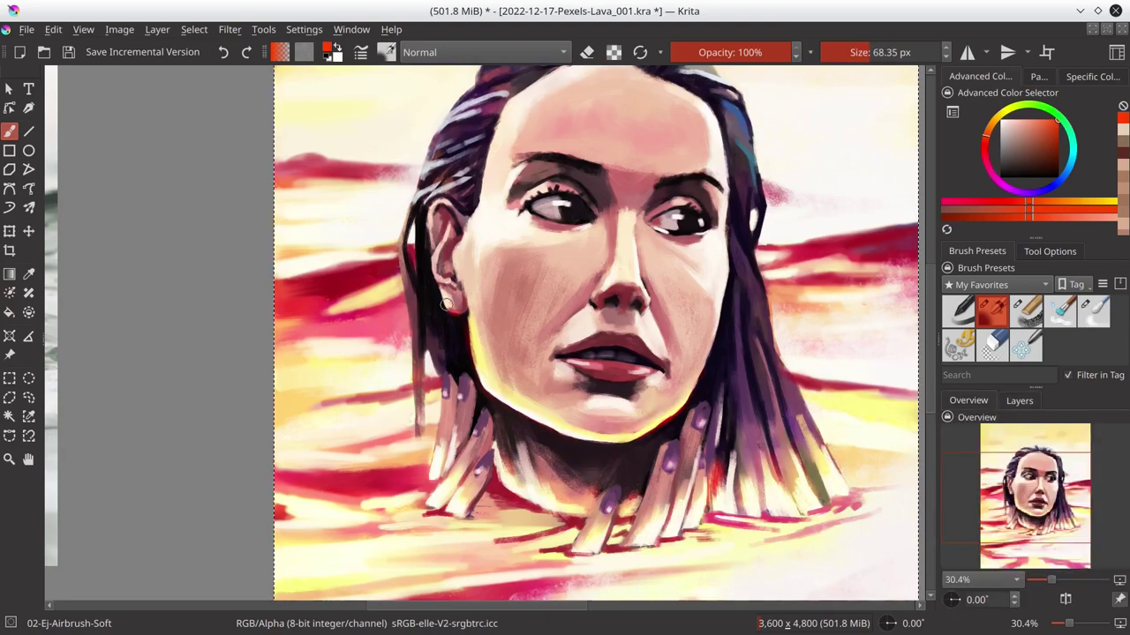
scroll(572, 362, down, 3)
scroll(571, 361, down, 3)
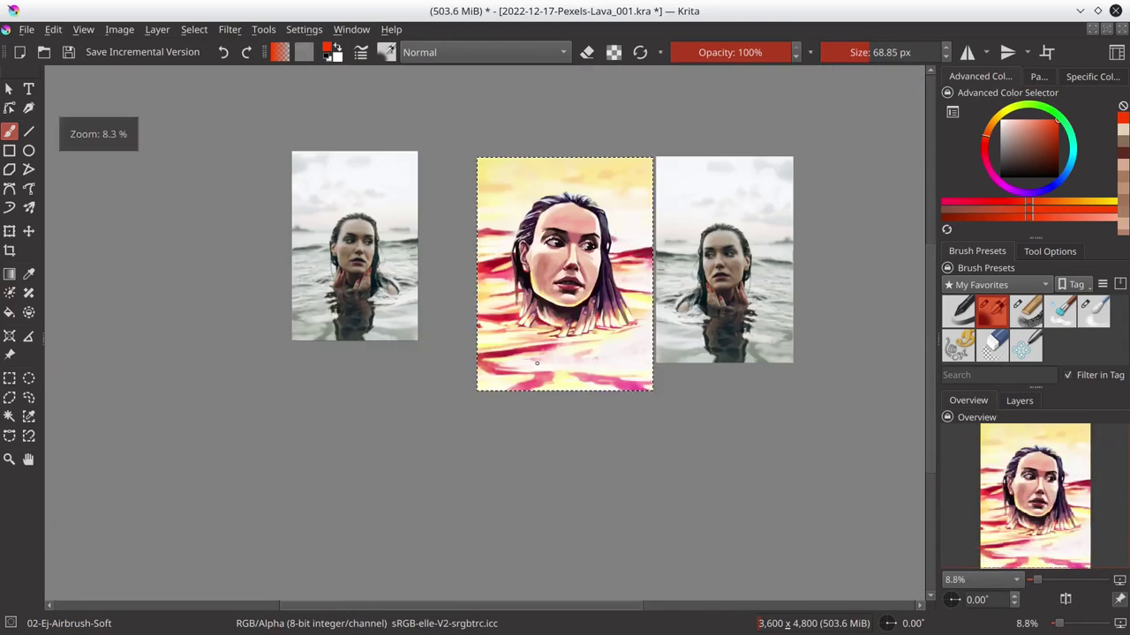
key(ctrl+s)
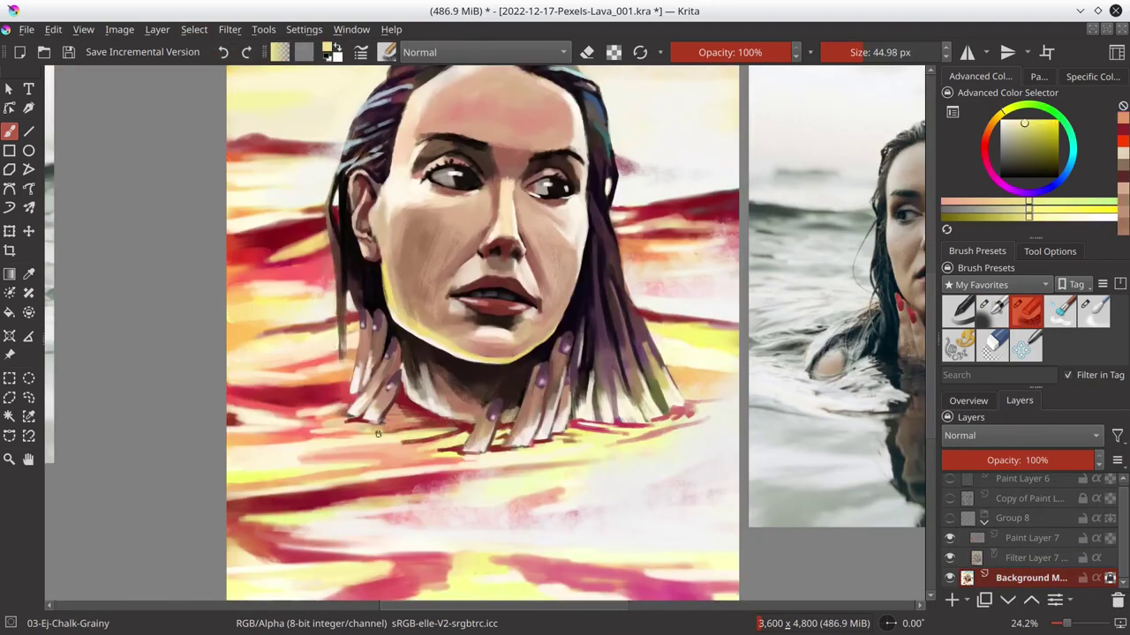
- Paint a short dark red stroke below the neck, then sample pale cream and salmon-orange
ctrl+click(378, 433)
drag(407, 421, 448, 430)
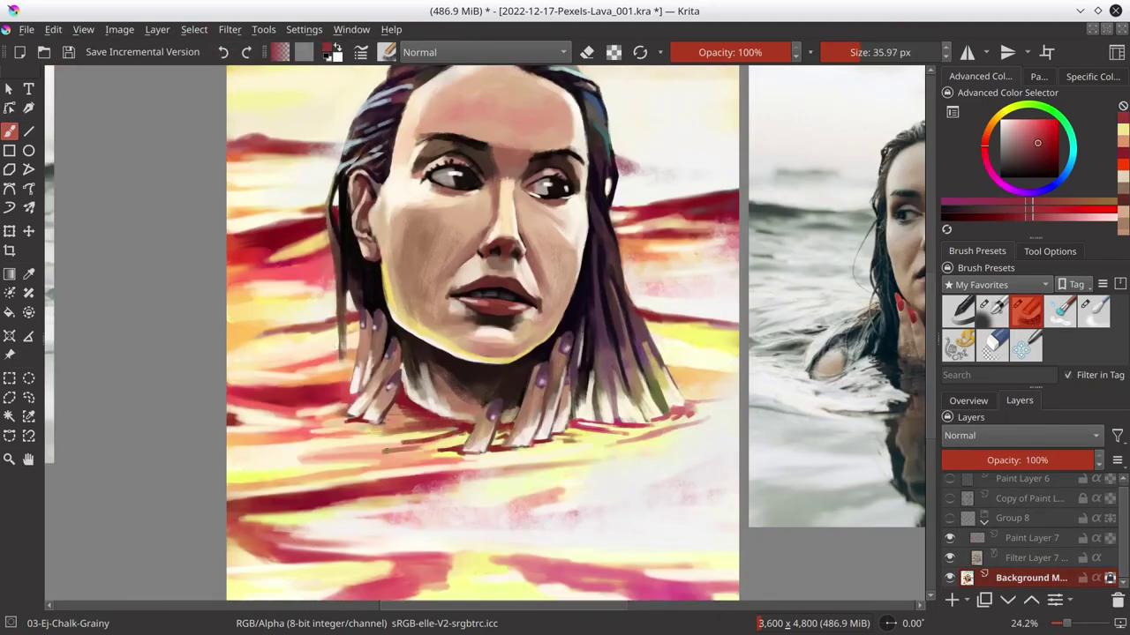
ctrl+click(385, 451)
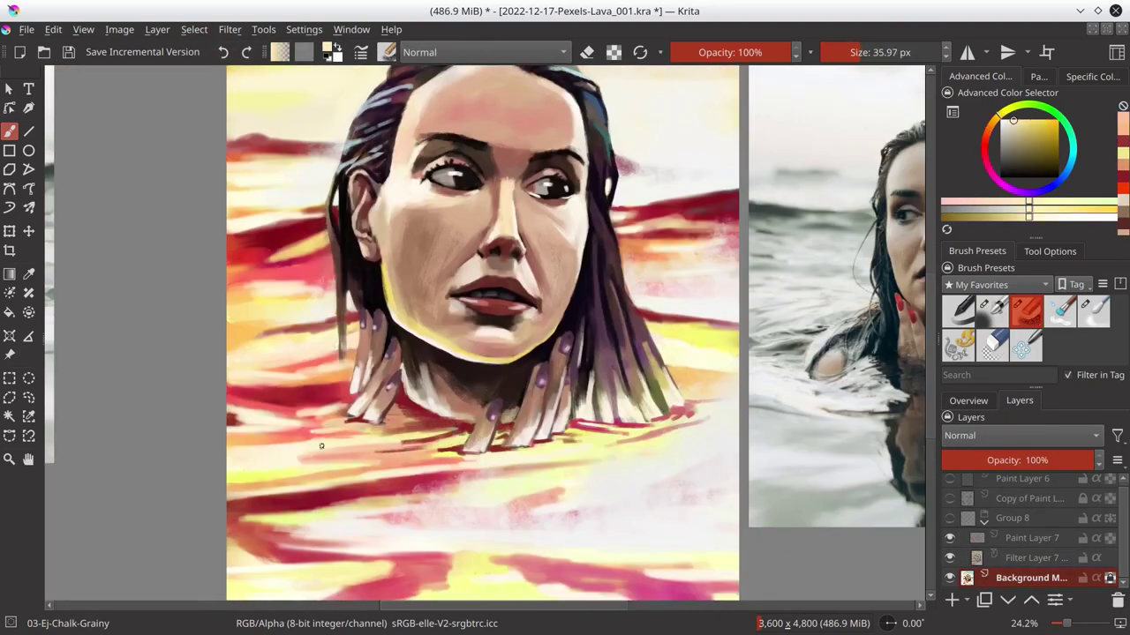
ctrl+click(453, 444)
scroll(468, 459, down, 3)
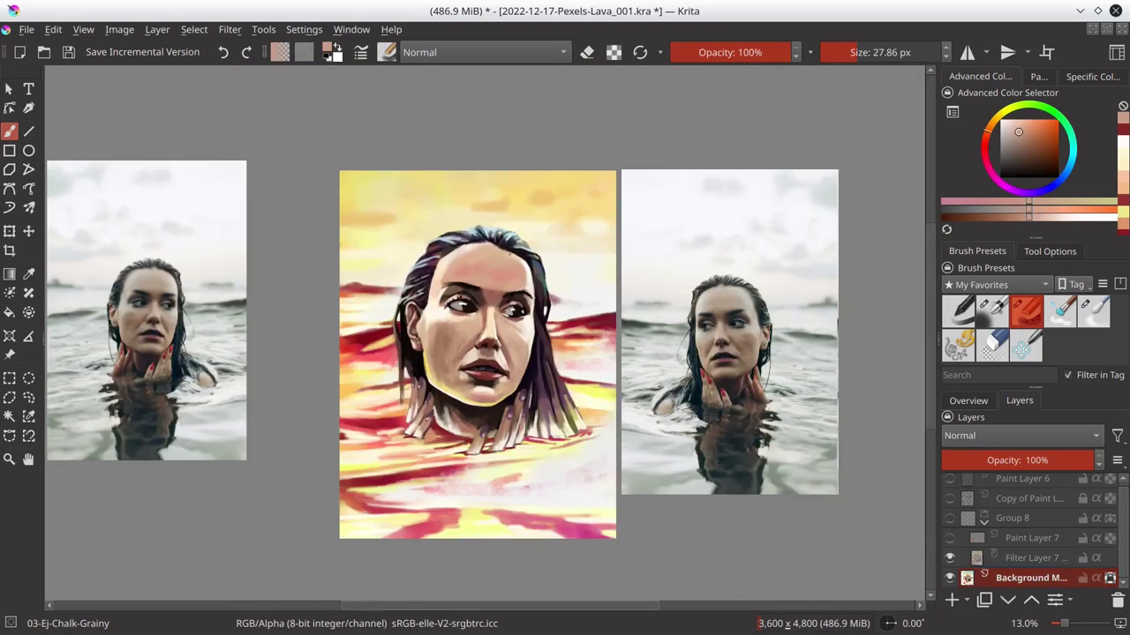